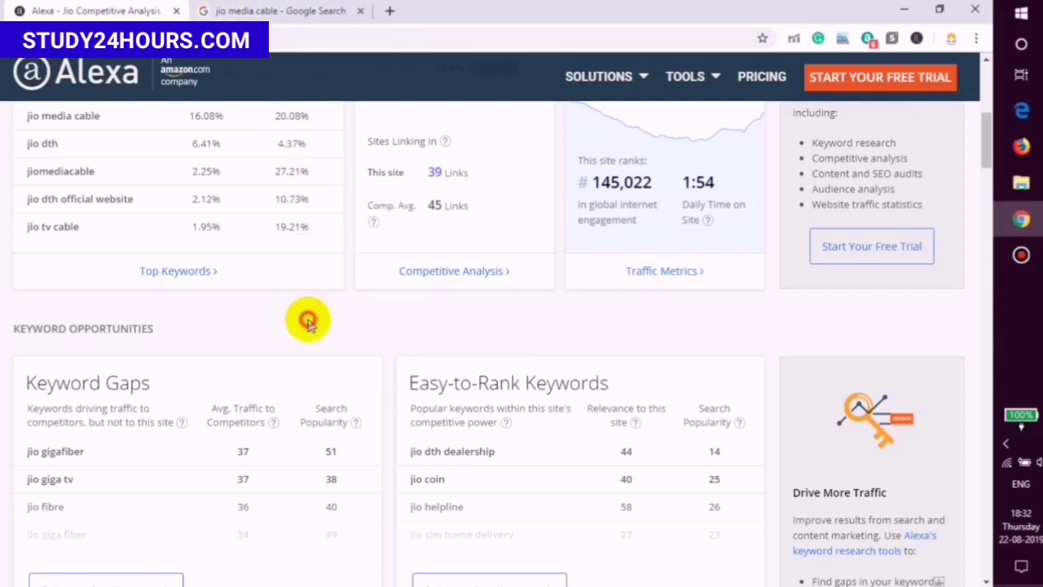
# Step: Return to the "jio tv booking online" Google results and review the ranking sites, highlighting the jiodthbooking.com address
pyautogui.click(281, 11)
pyautogui.scroll(5, 209, 191)
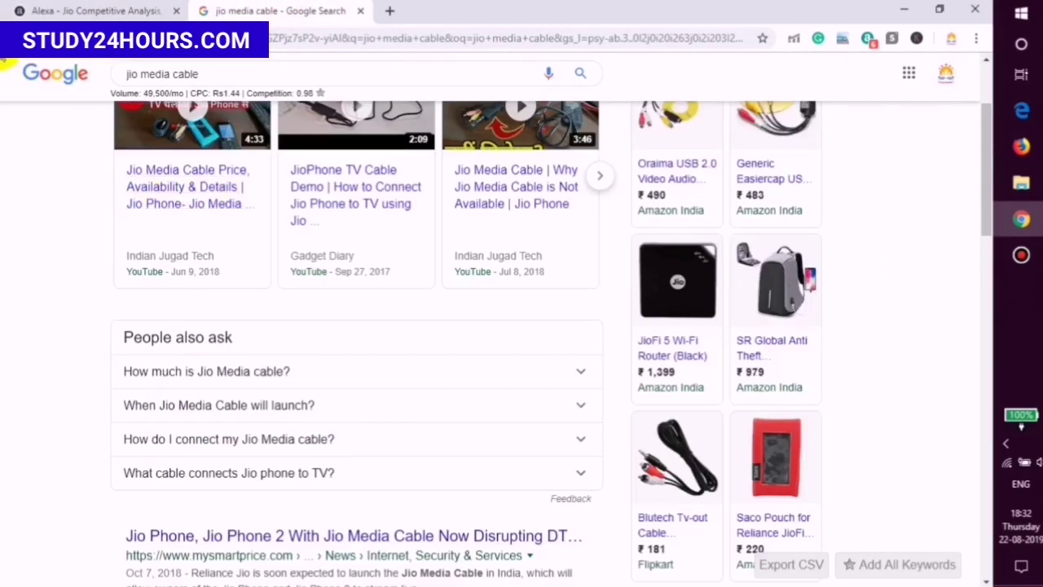
pyautogui.hotkey('alt', 'Left')
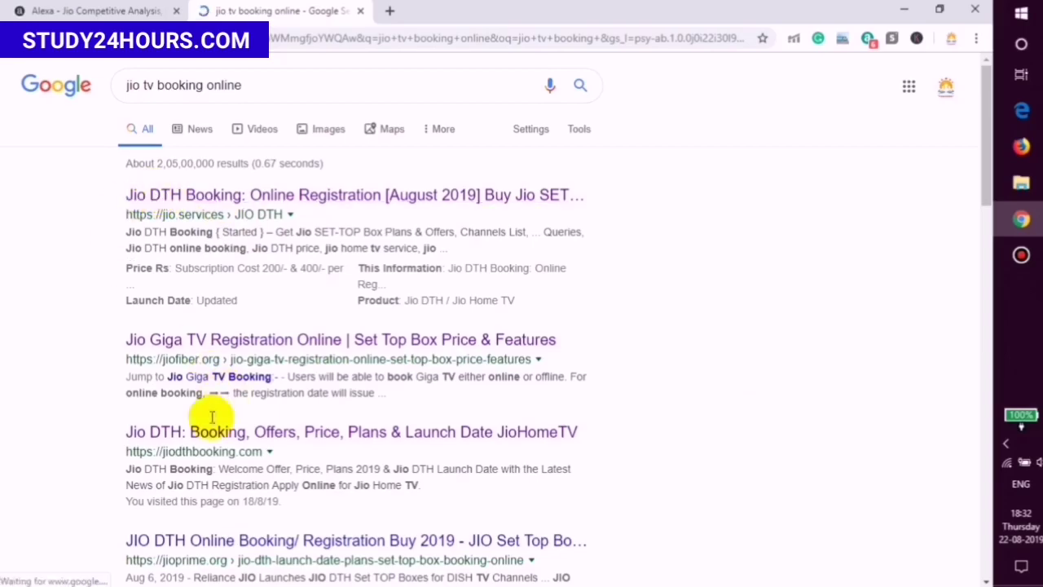
pyautogui.scroll(-10, 240, 274)
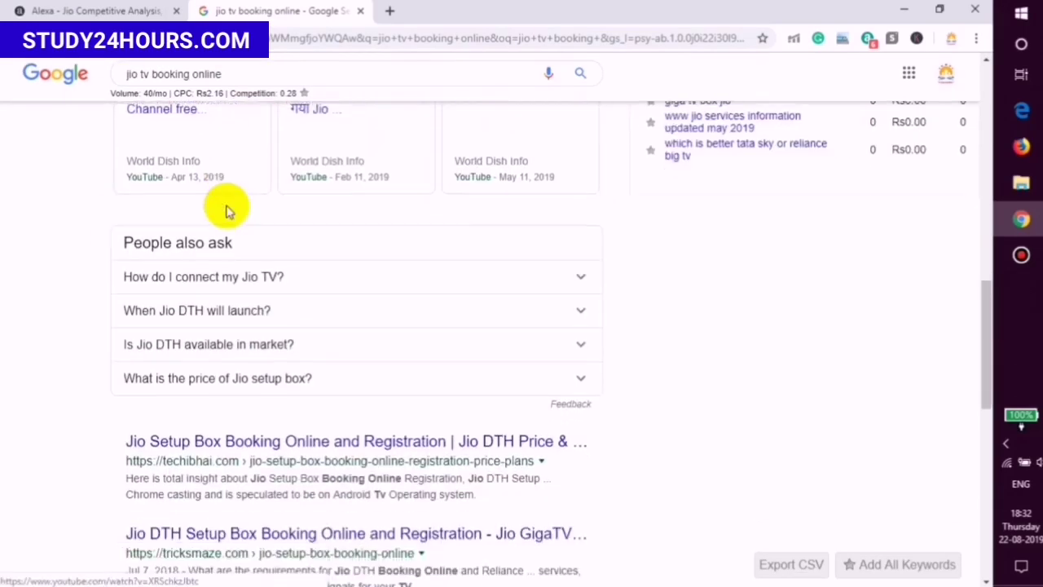
pyautogui.scroll(-3, 210, 198)
pyautogui.scroll(15, 198, 245)
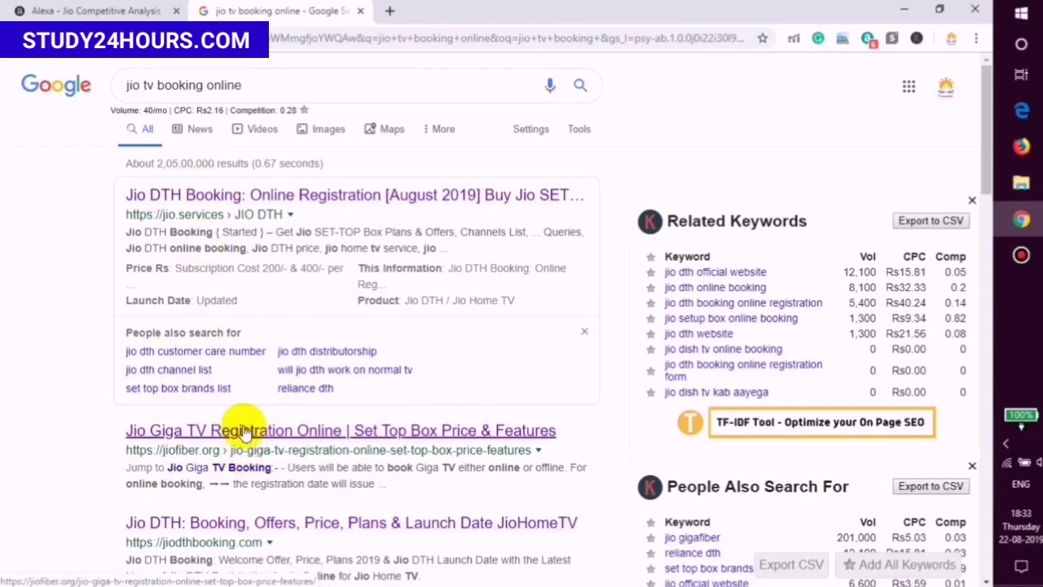
pyautogui.scroll(-1, 261, 337)
pyautogui.moveTo(122, 465); pyautogui.dragTo(269, 468)
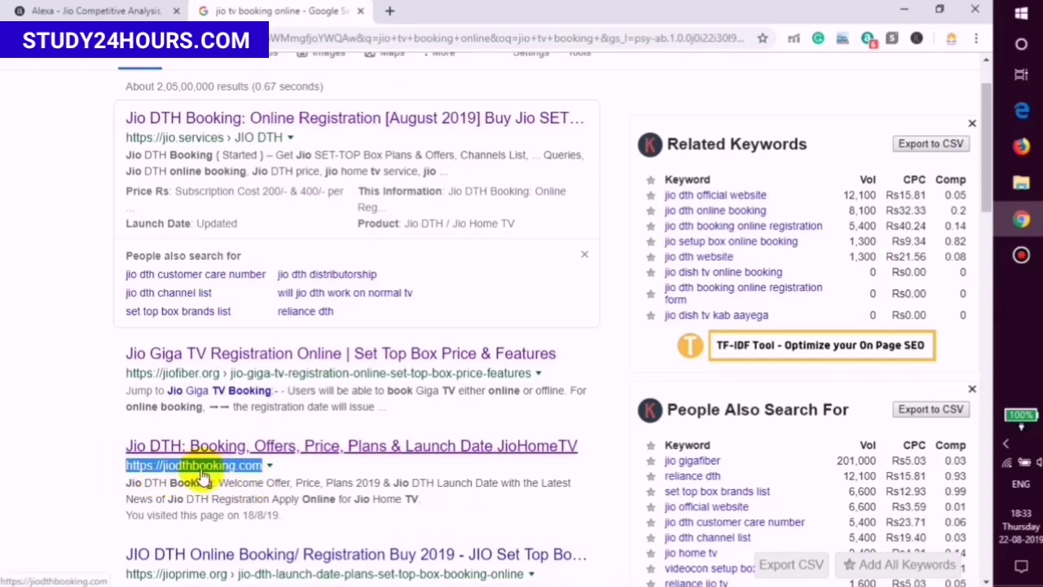
pyautogui.click(83, 447)
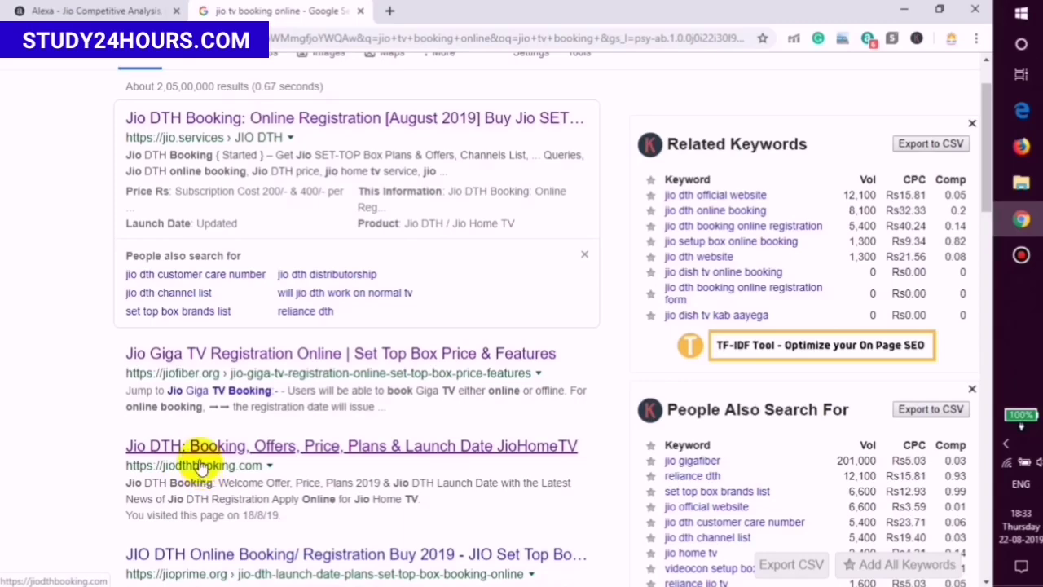
# Step: Compare the site's top keywords by traffic in the Alexa report with the "jio tv booking online" search results
pyautogui.click(134, 10)
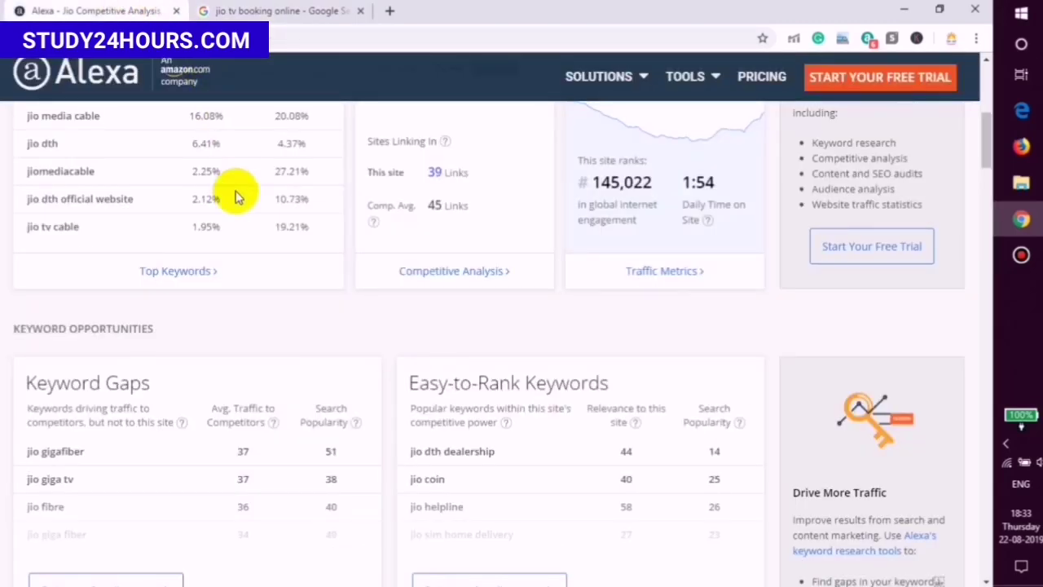
pyautogui.scroll(1, 245, 236)
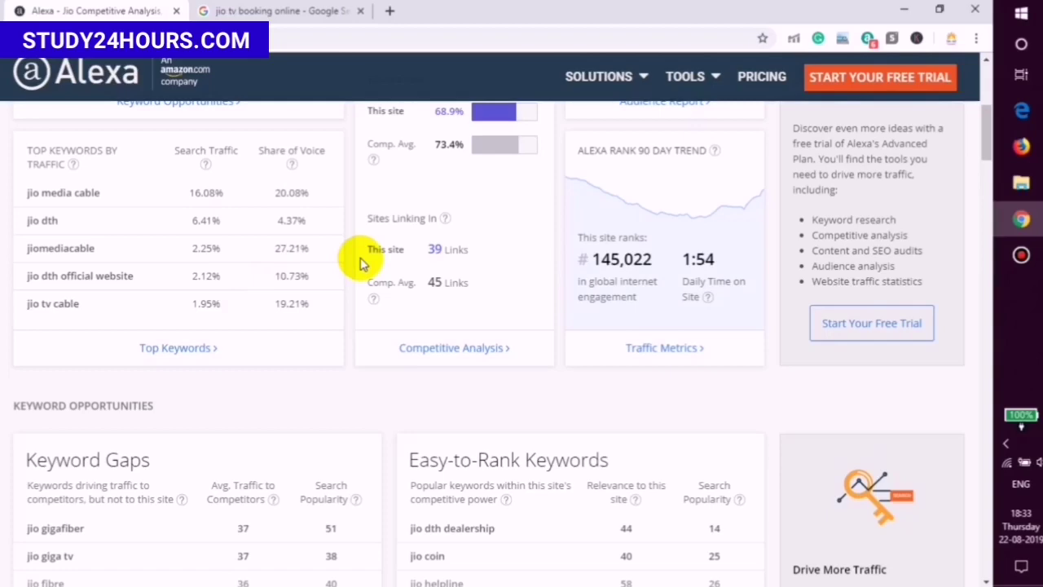
pyautogui.scroll(-1, 361, 263)
pyautogui.click(269, 11)
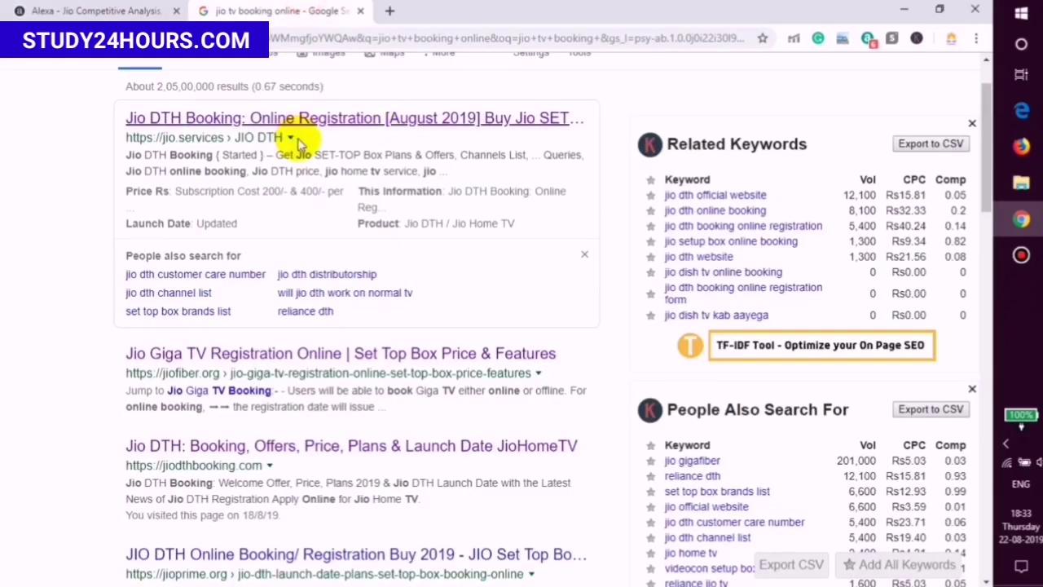
pyautogui.scroll(1, 391, 188)
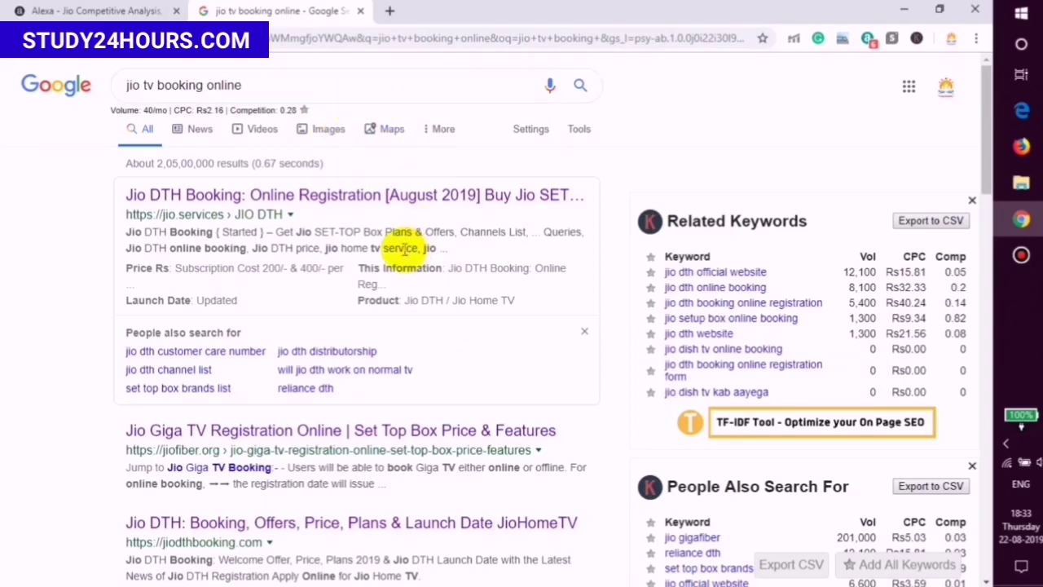
pyautogui.scroll(-3, 214, 344)
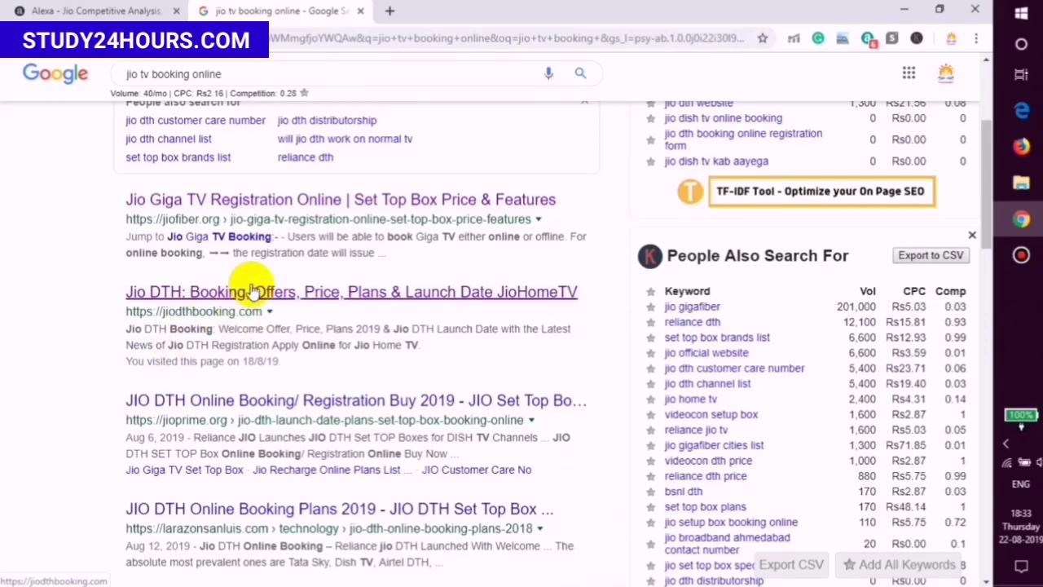
# Step: Examine the Keyword Gaps and Easy-to-Rank Keywords in the Alexa report, highlighting the easy-to-rank entries from "jio dth dealership" to "jio helpline"
pyautogui.click(147, 11)
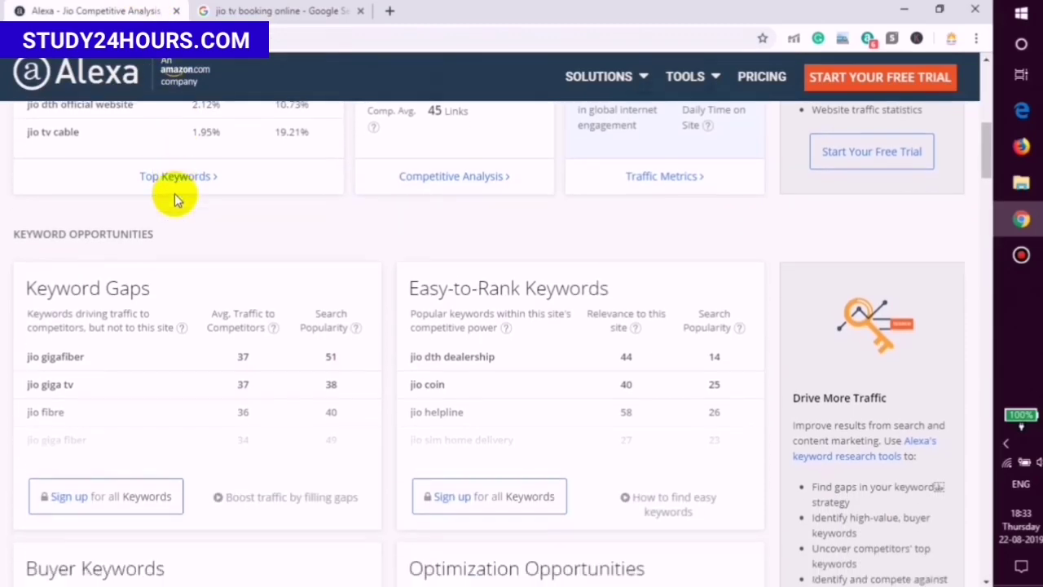
pyautogui.scroll(-1, 176, 200)
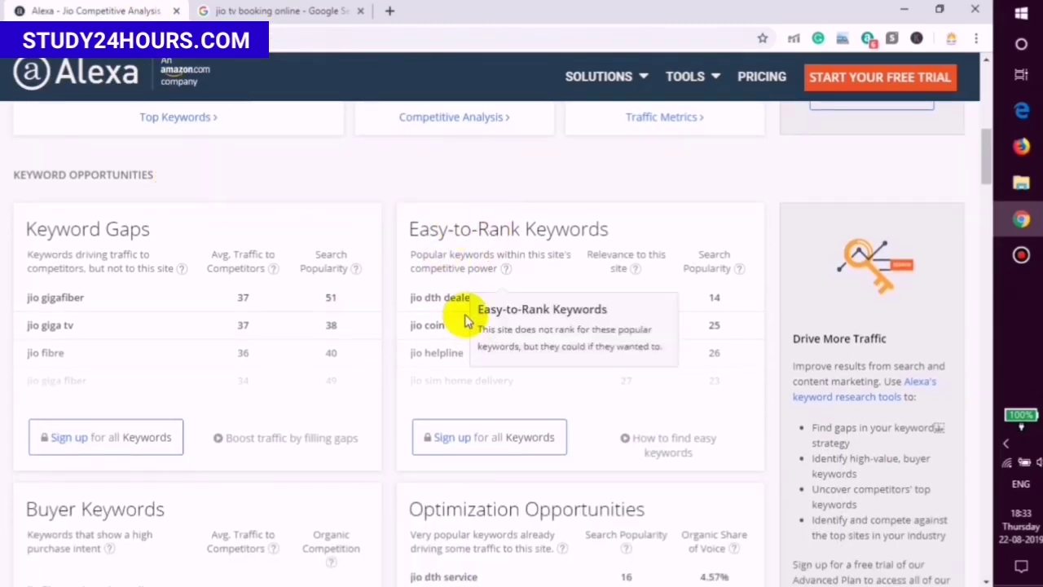
pyautogui.moveTo(412, 298); pyautogui.dragTo(518, 357)
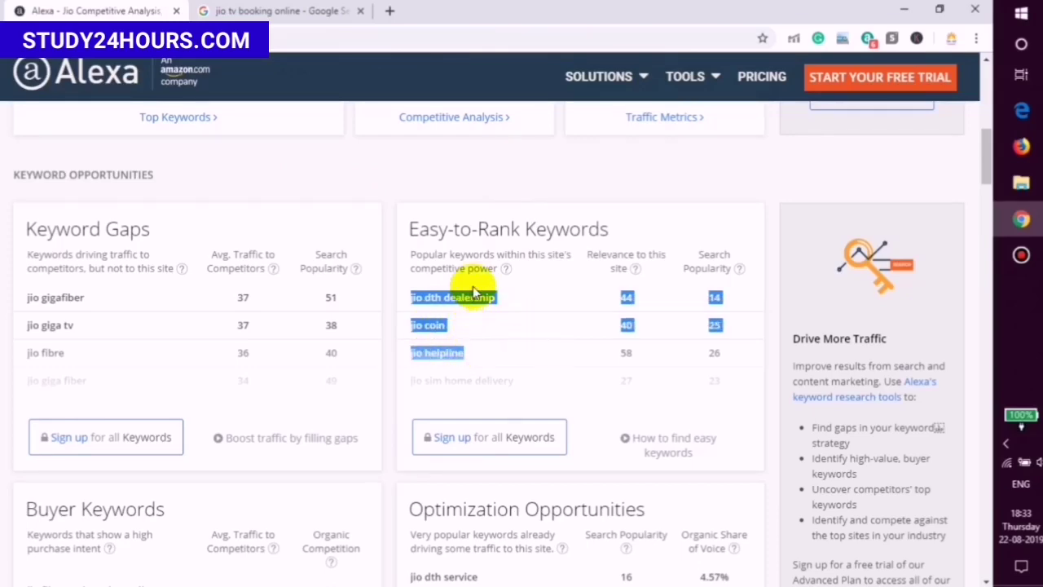
pyautogui.click(462, 195)
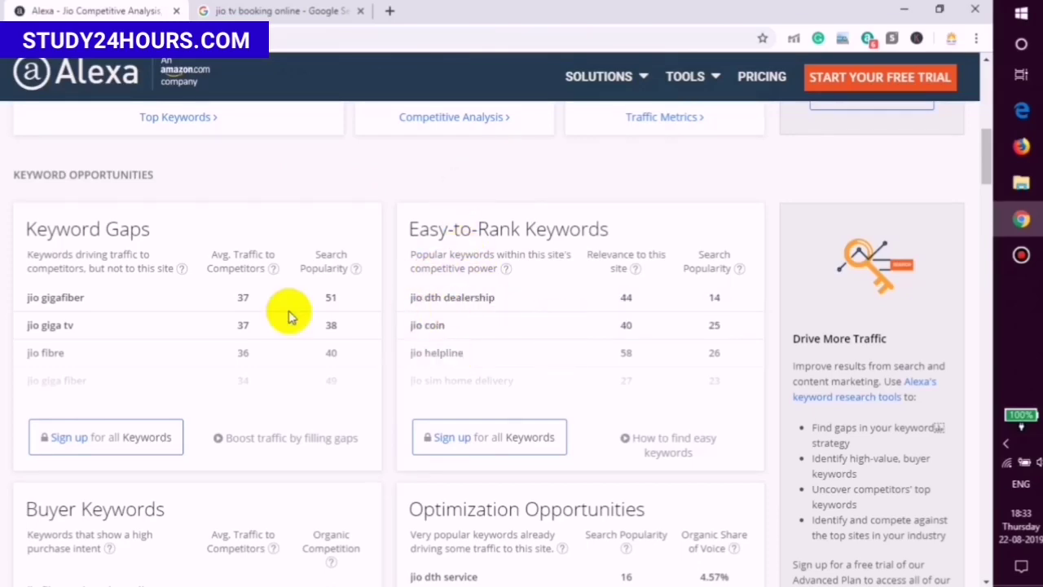
# Step: Review the rest of the Alexa report, including buyer keywords, optimization opportunities, traffic sources, referral sites and the Alexa Rank trend
pyautogui.scroll(-4, 387, 252)
pyautogui.scroll(2, 540, 202)
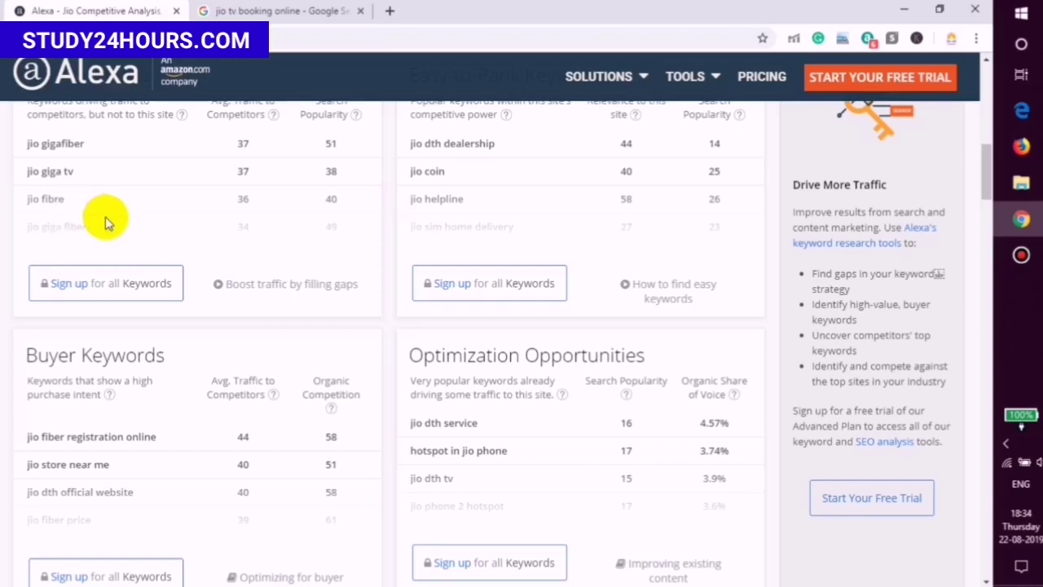
pyautogui.scroll(-5, 438, 324)
pyautogui.scroll(-4, 388, 216)
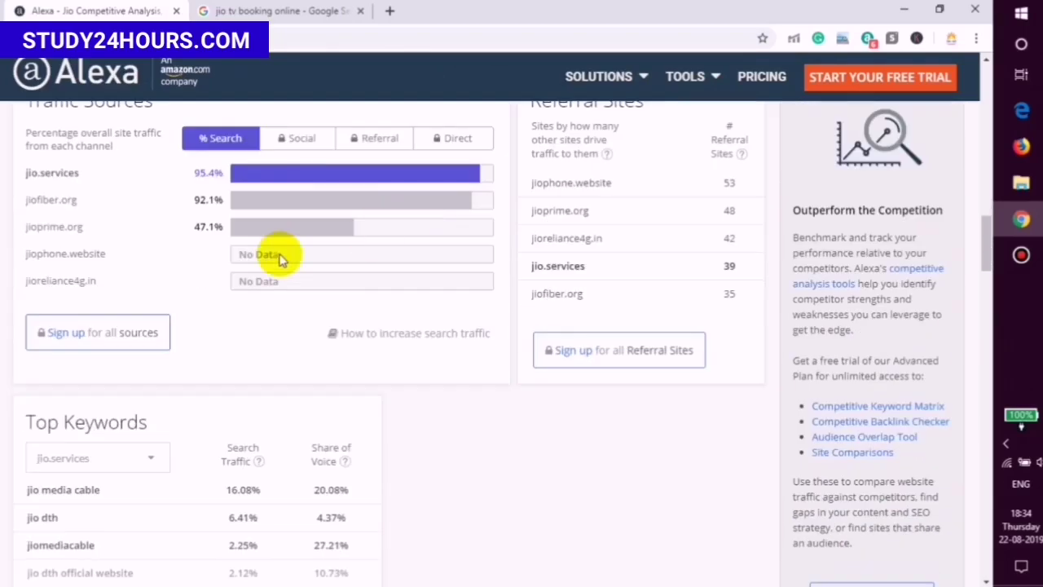
pyautogui.scroll(-6, 326, 175)
pyautogui.scroll(4, 309, 228)
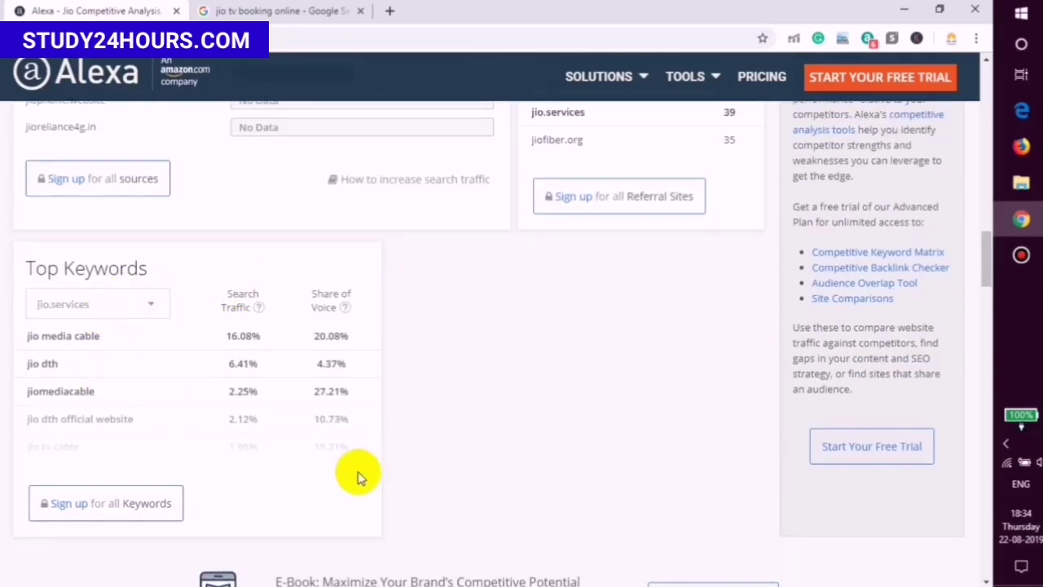
pyautogui.scroll(12, 356, 478)
pyautogui.scroll(-4, 506, 261)
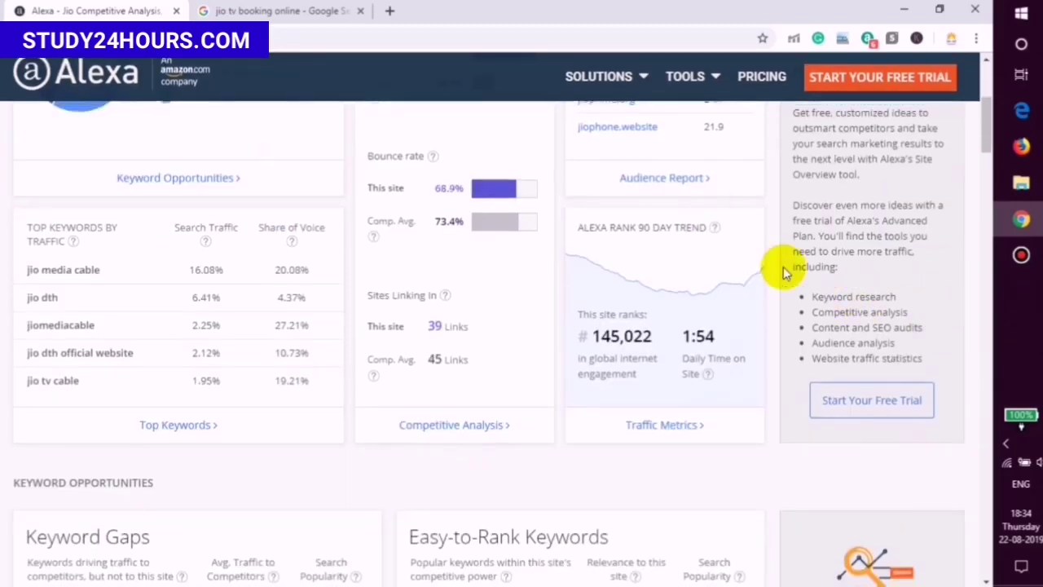
pyautogui.scroll(-16, 306, 358)
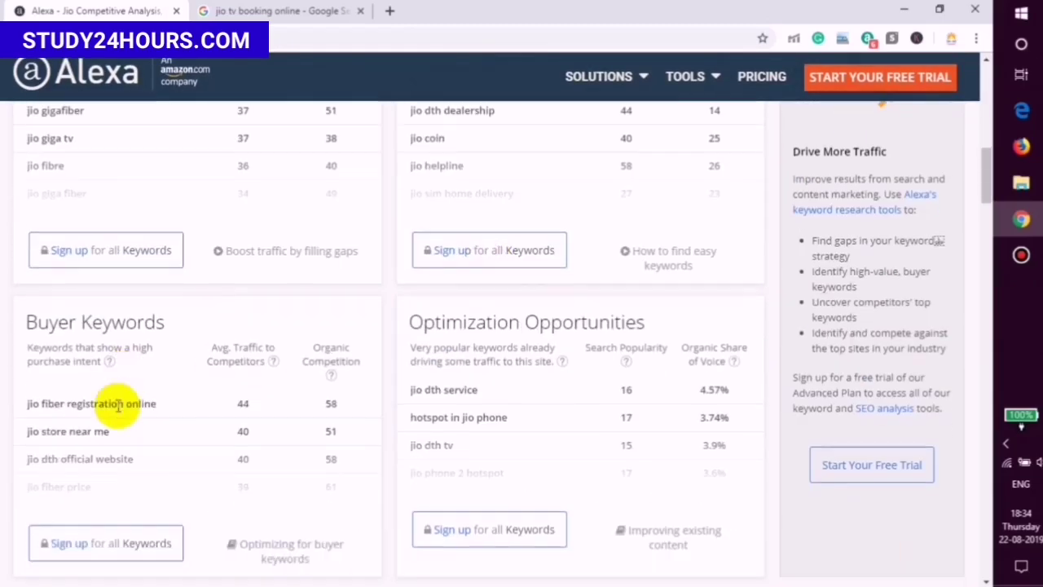
pyautogui.scroll(-3, 305, 358)
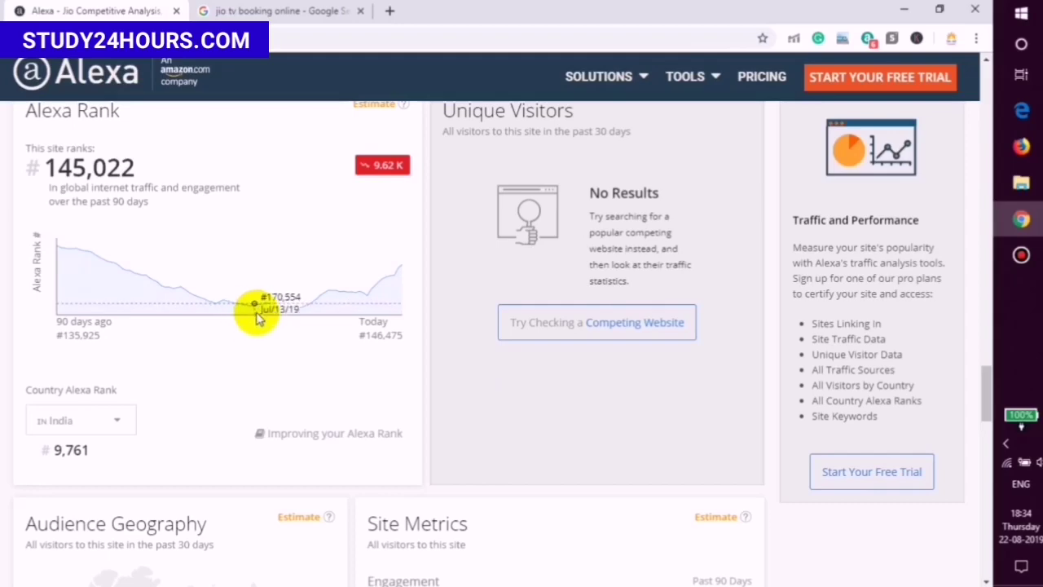
# Step: Close the Alexa report and search Google for "jio free internet"
pyautogui.hotkey('ctrl', 'w')
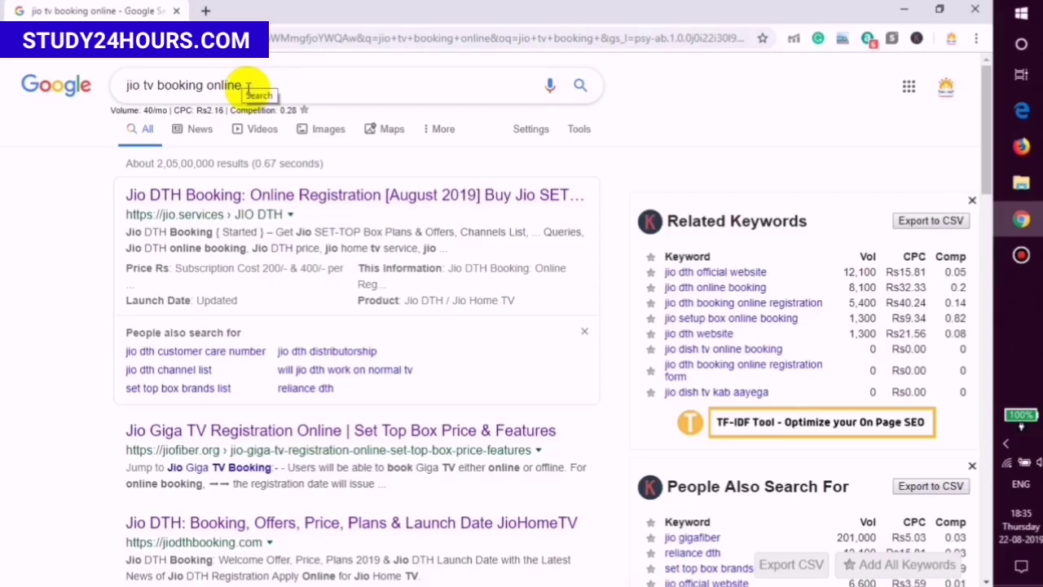
pyautogui.moveTo(233, 85); pyautogui.dragTo(89, 83)
pyautogui.write('j')
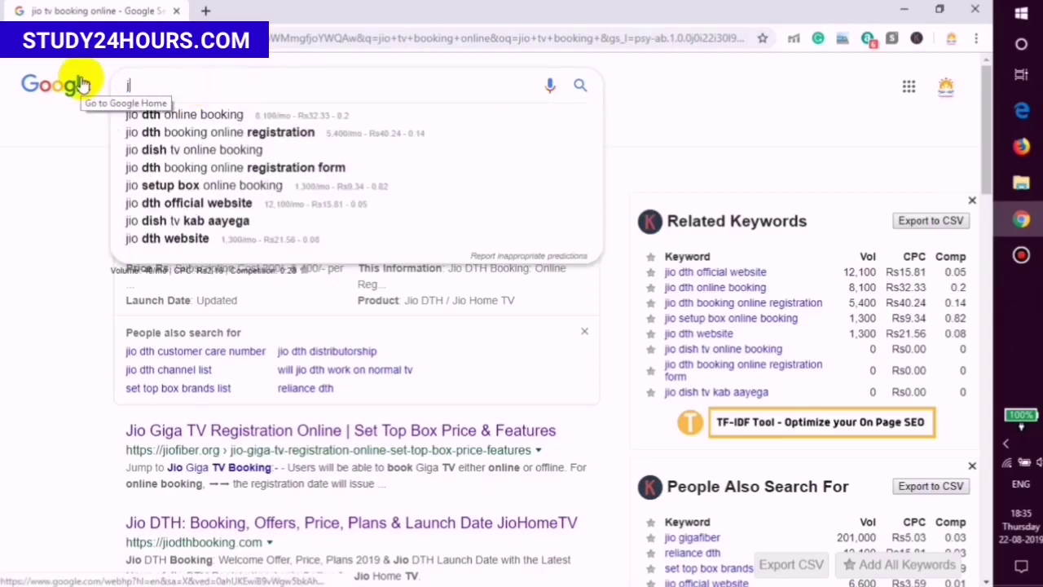
pyautogui.write('io free')
pyautogui.press('BackSpace')
pyautogui.press('BackSpace')
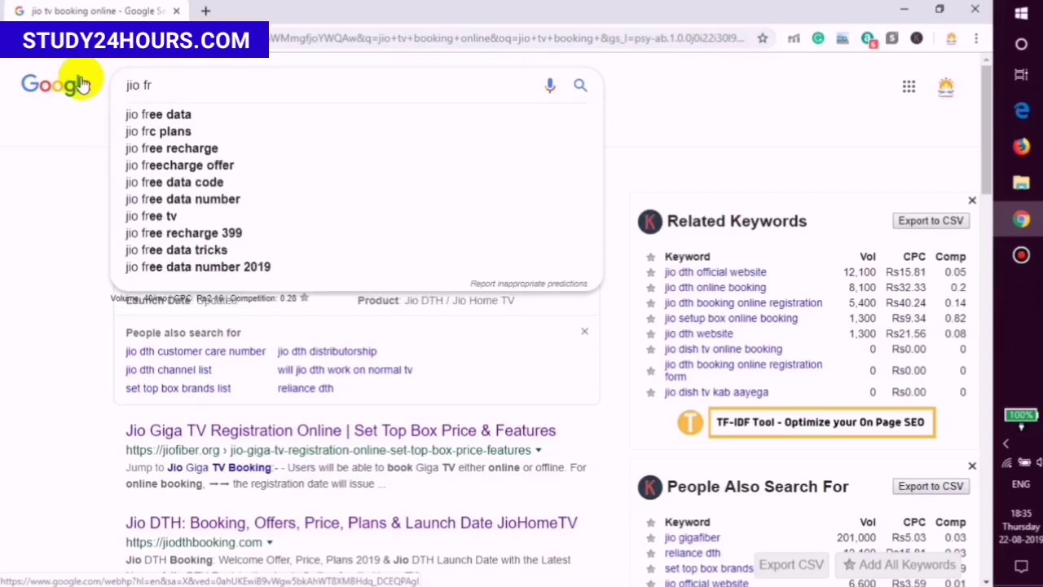
pyautogui.write('ee internet')
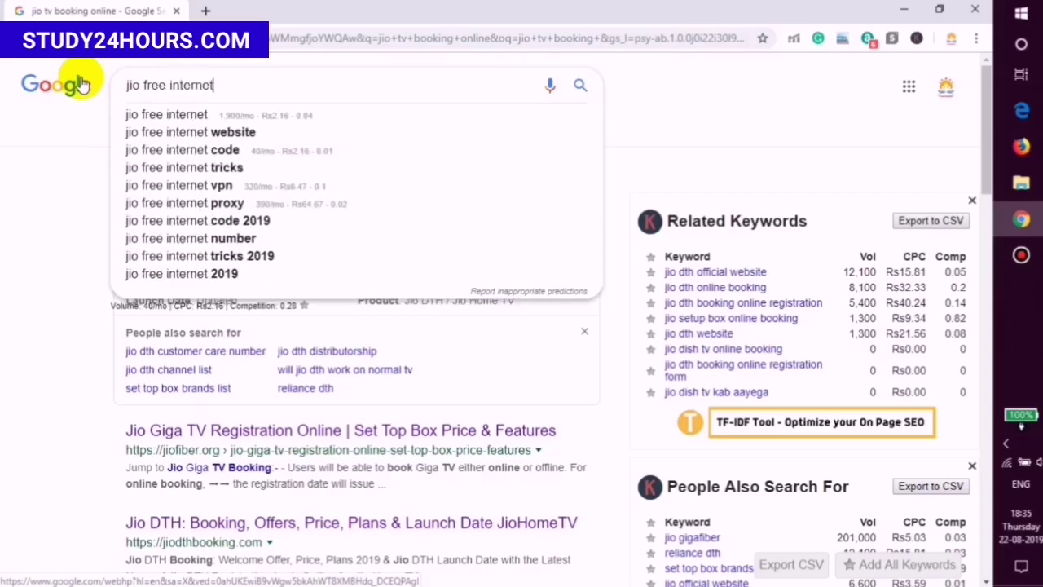
pyautogui.press('Return')
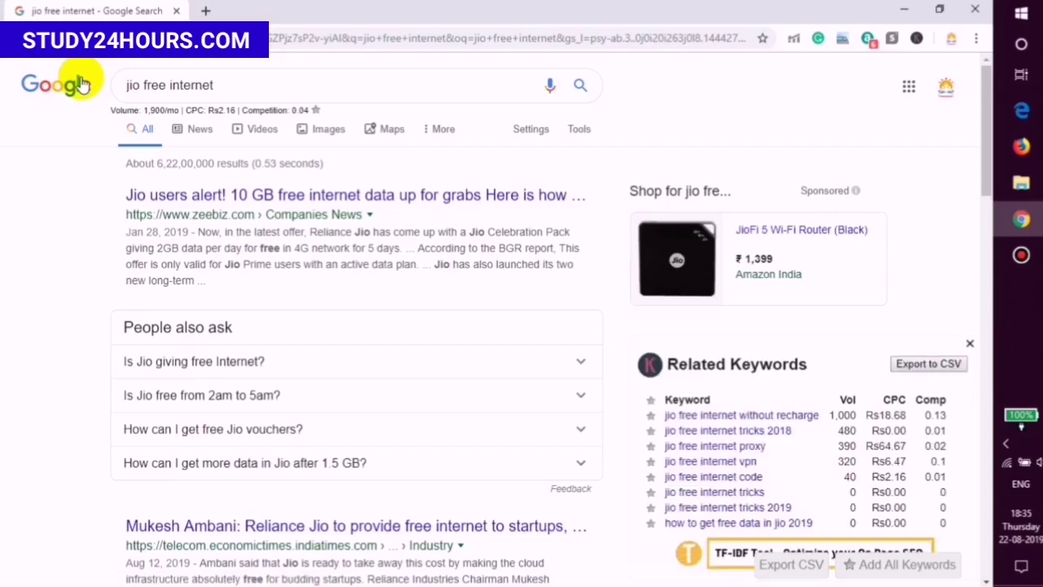
# Step: Examine the "jio free internet" results for competing sites, related questions, videos and suggested keywords
pyautogui.scroll(-2, 167, 237)
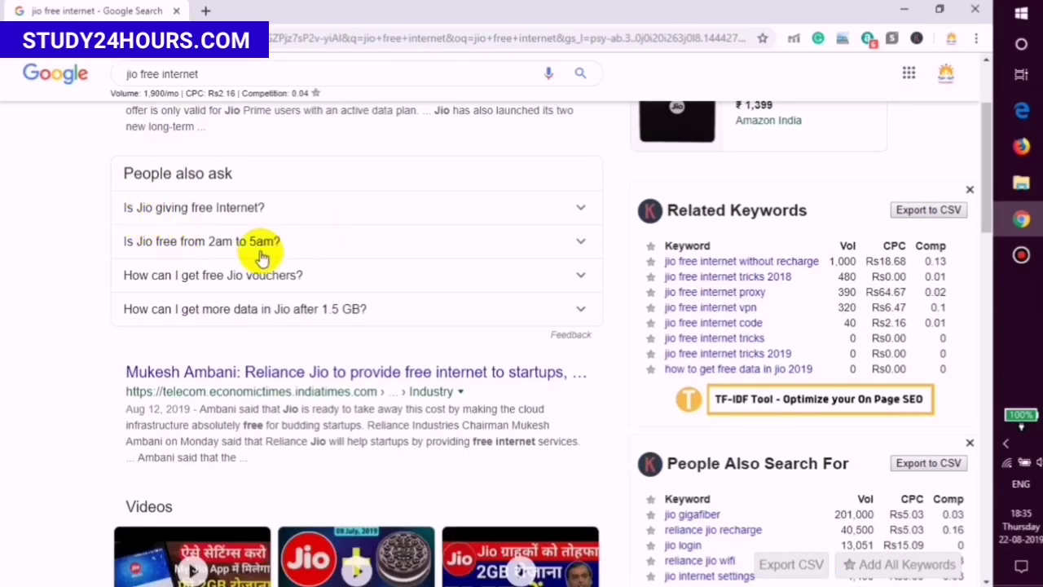
pyautogui.scroll(-2, 291, 244)
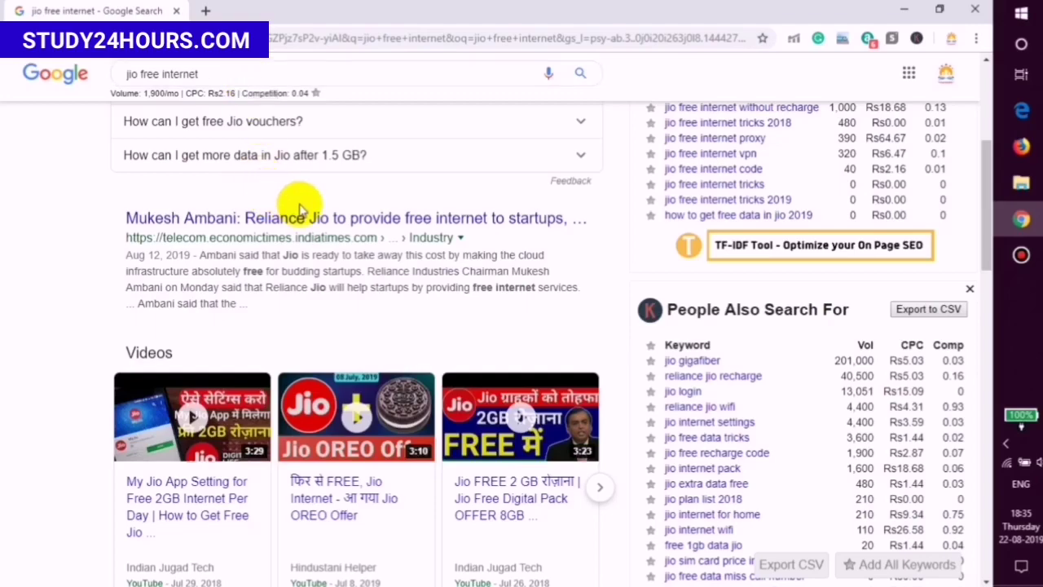
pyautogui.scroll(-4, 306, 212)
pyautogui.scroll(-2, 305, 242)
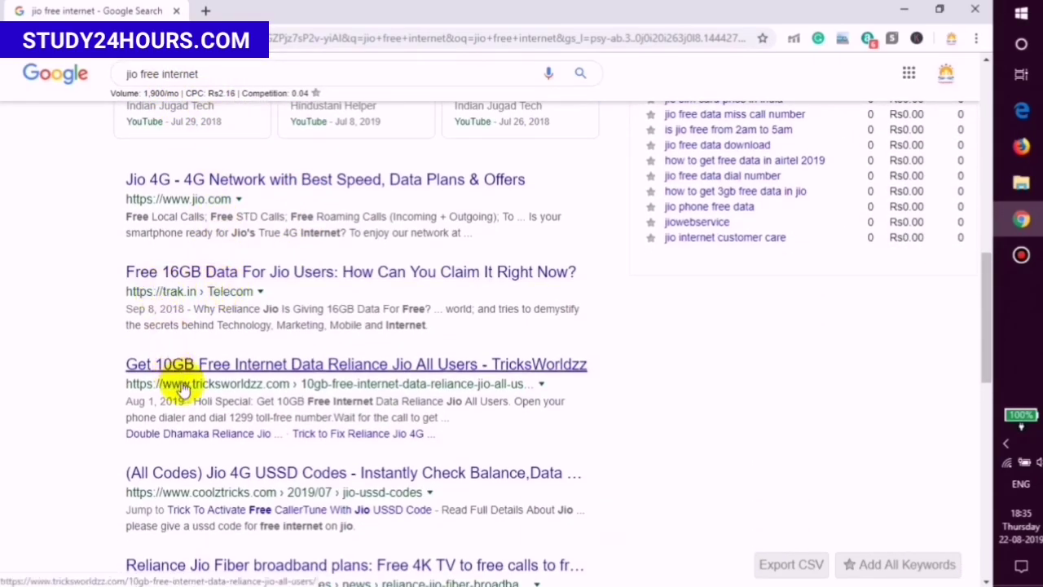
pyautogui.scroll(-2, 233, 383)
pyautogui.scroll(-1, 244, 391)
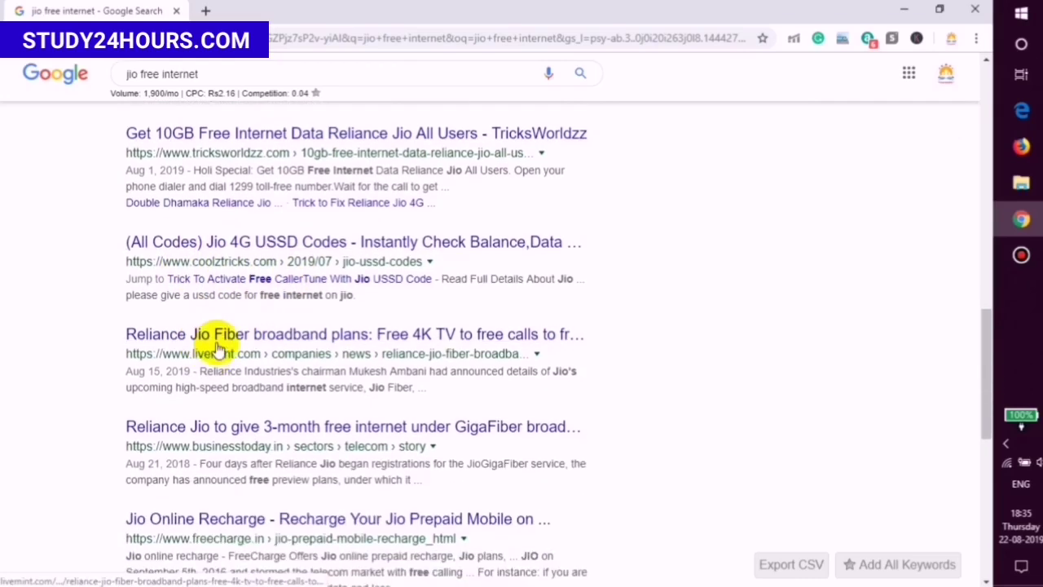
pyautogui.scroll(-1, 214, 350)
pyautogui.scroll(5, 196, 409)
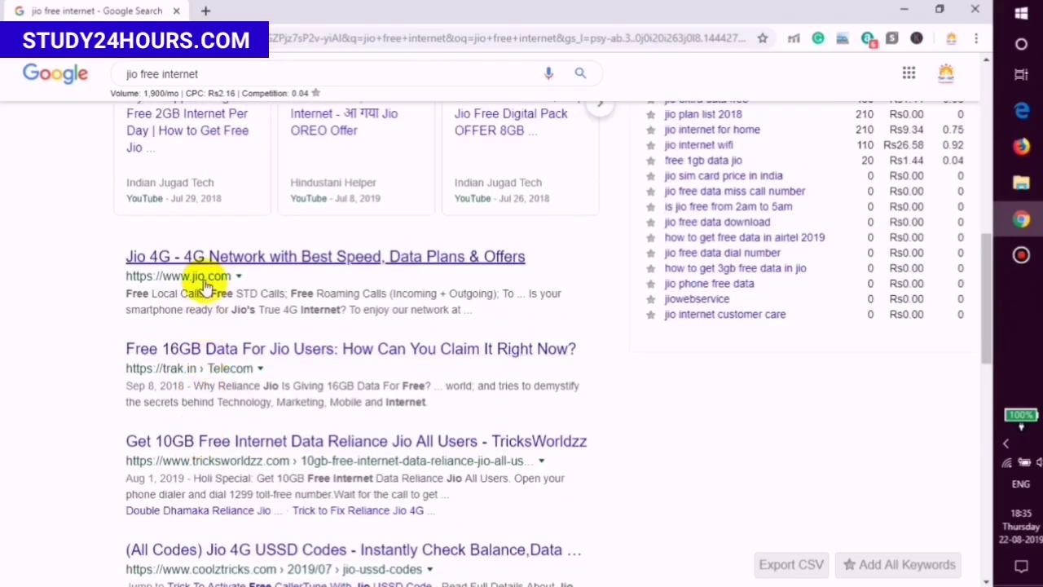
pyautogui.scroll(8, 232, 375)
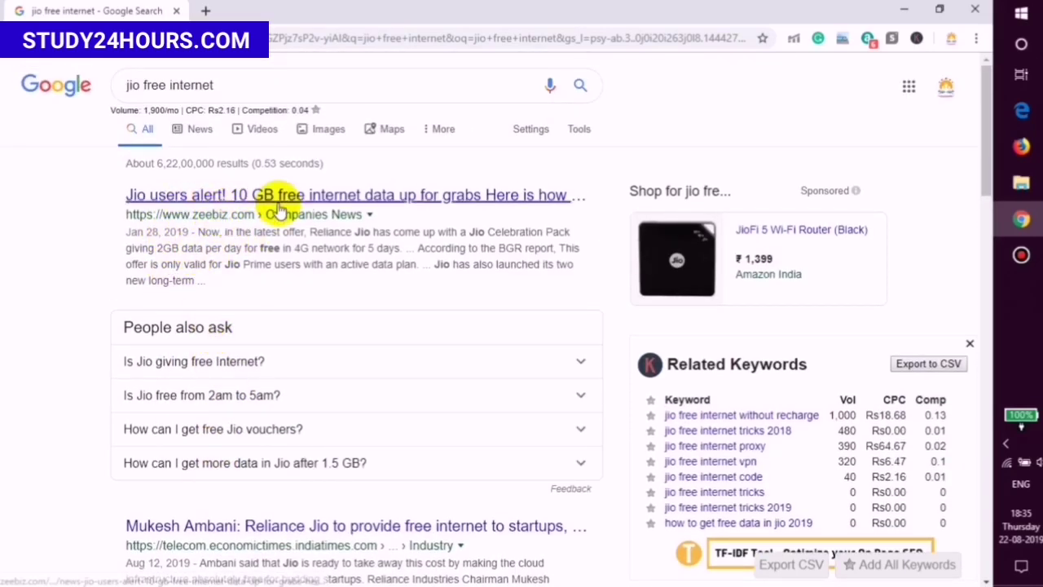
# Step: Search Google for "domain offers" in a new tab
pyautogui.click(221, 83)
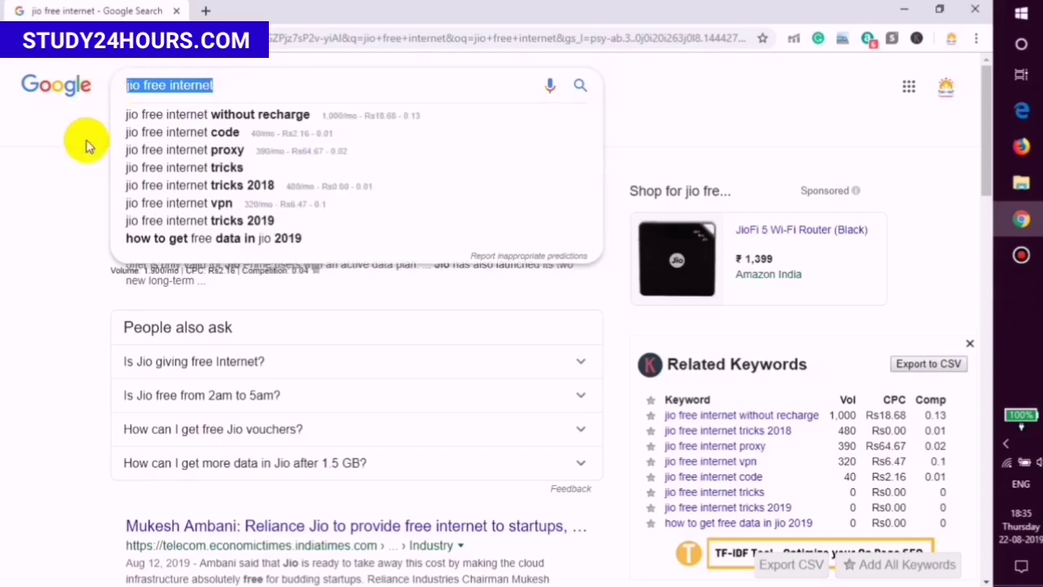
pyautogui.click(83, 172)
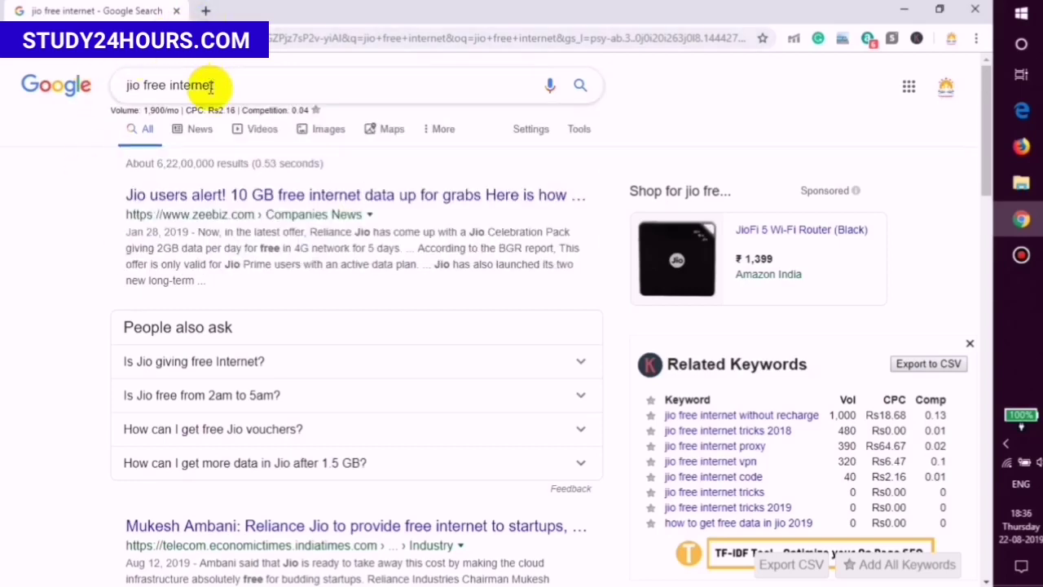
pyautogui.click(206, 12)
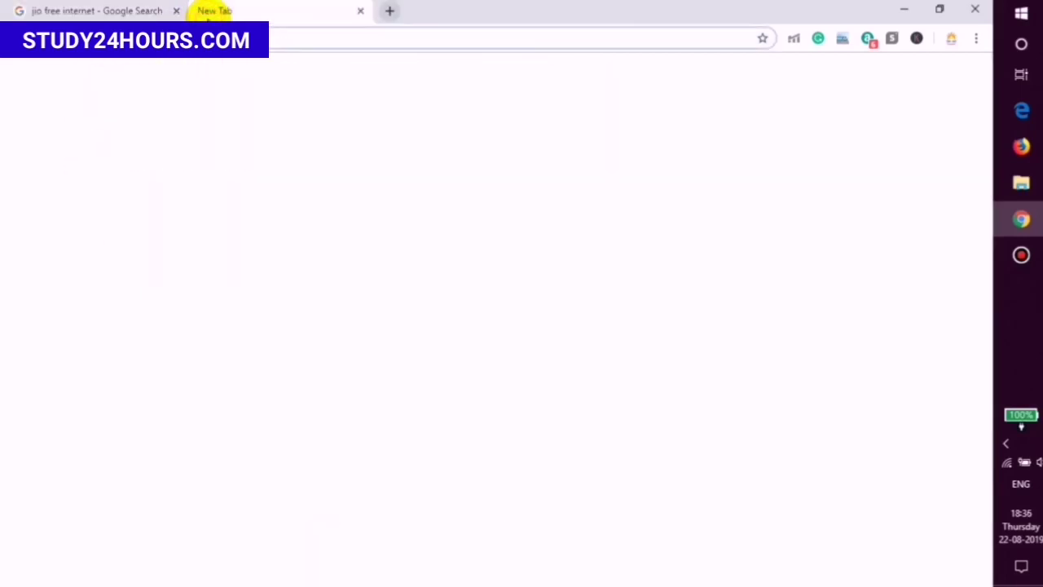
pyautogui.write('domain offers')
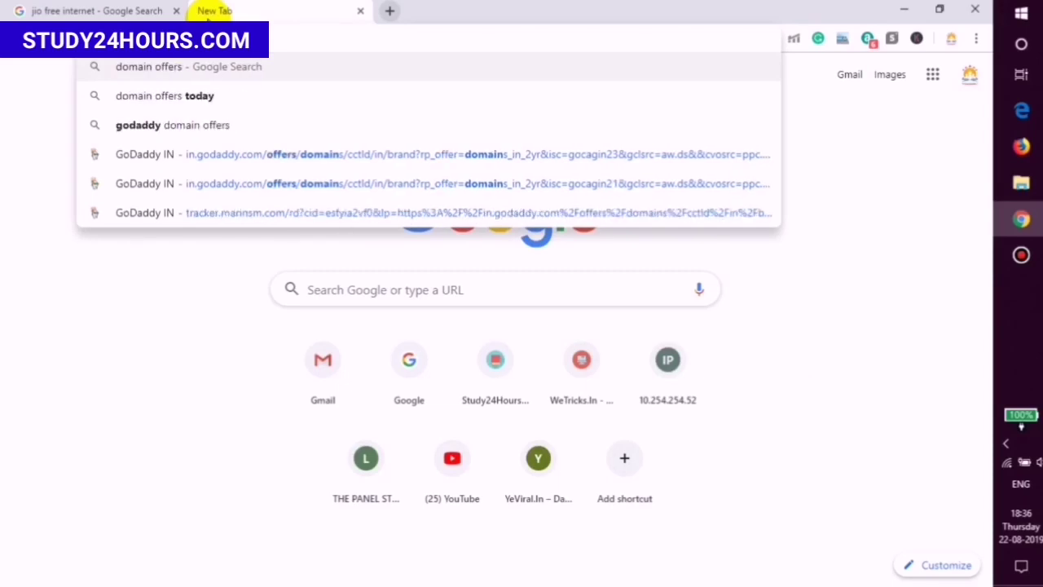
pyautogui.press('Return')
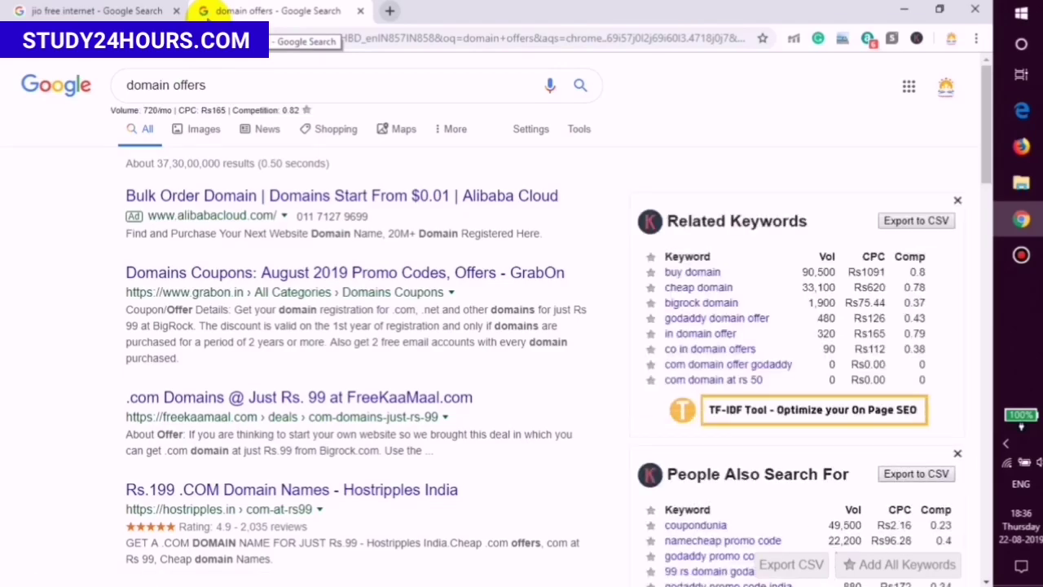
# Step: Return to the earlier "jio tv booking online" search results and review the competing sites listed there
pyautogui.click(112, 10)
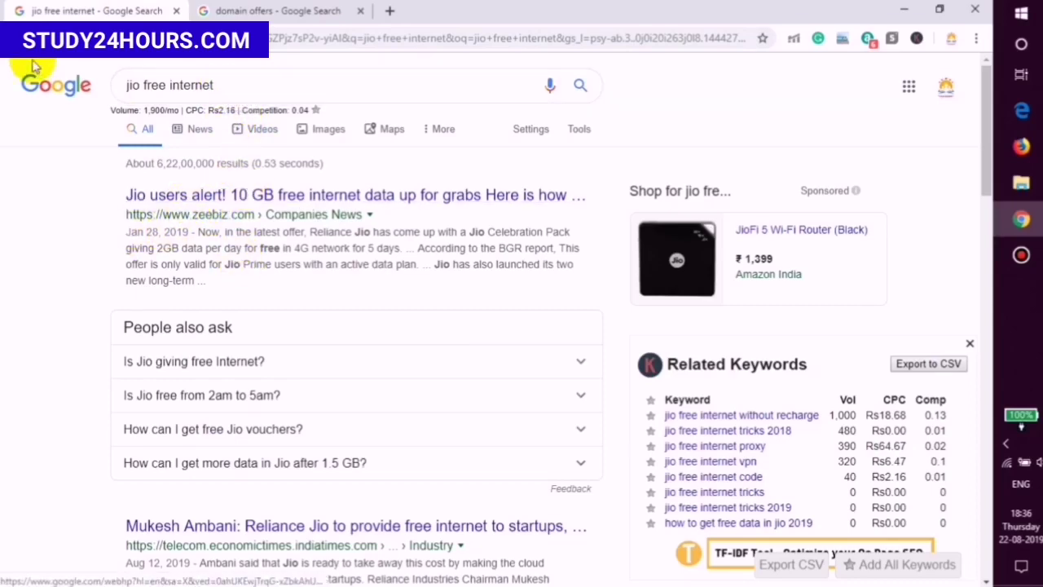
pyautogui.click(16, 38)
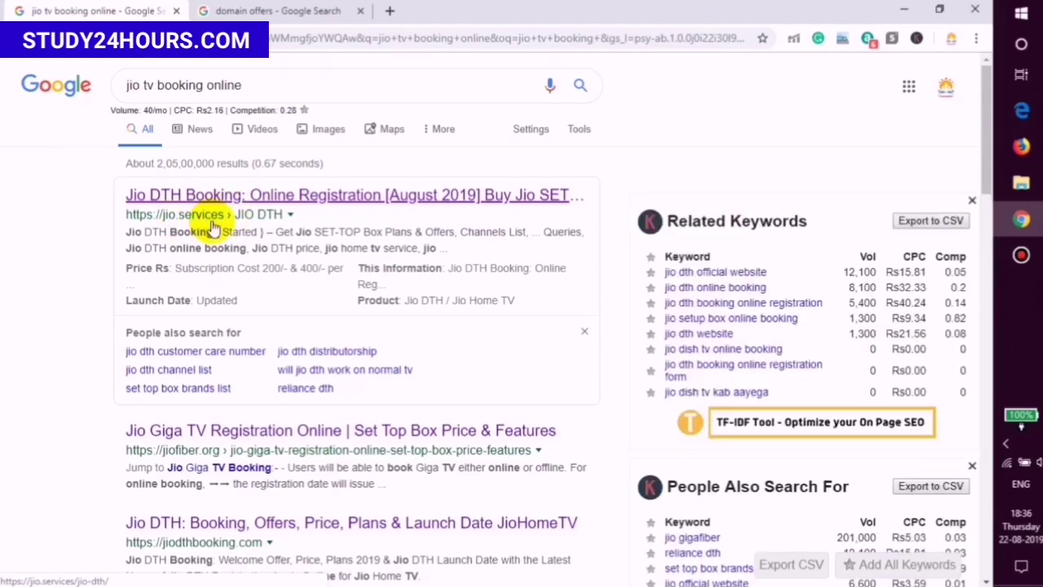
pyautogui.scroll(-1, 213, 228)
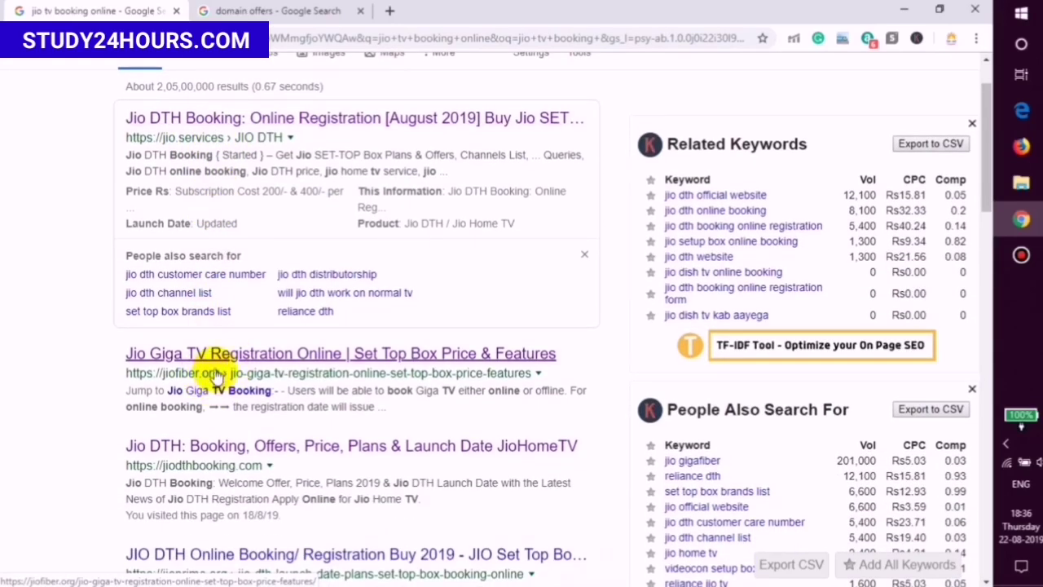
pyautogui.scroll(-2, 213, 383)
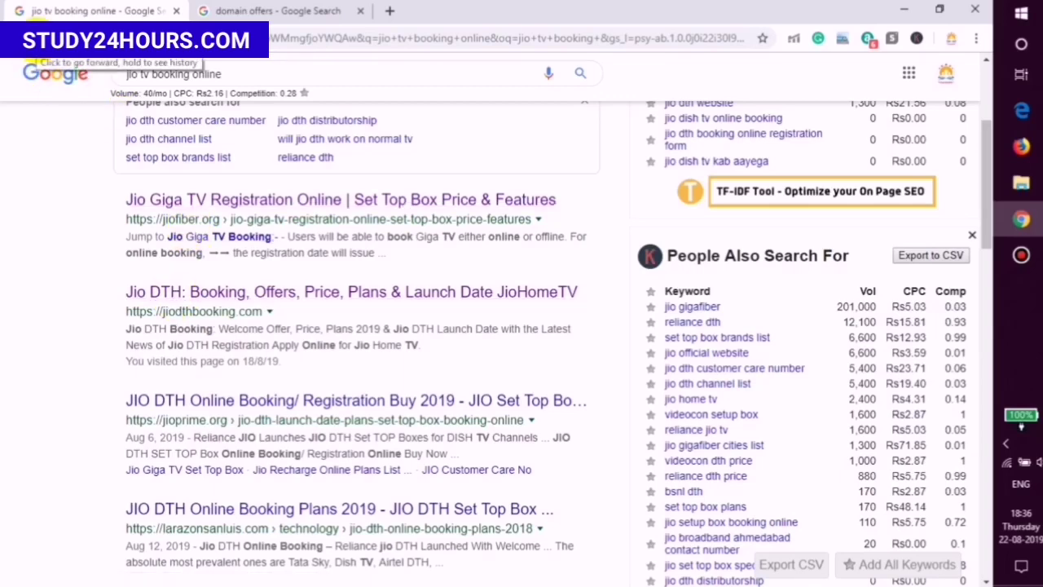
# Step: Go forward to the "jio free internet" results and examine the ranking sites, related questions, videos and suggested keywords
pyautogui.click(37, 38)
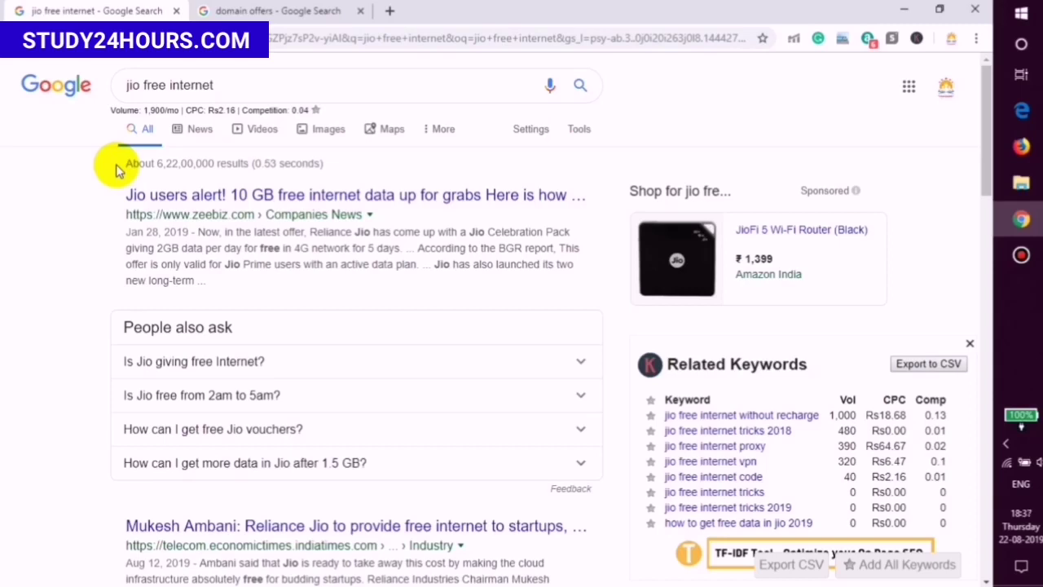
pyautogui.scroll(-1, 234, 214)
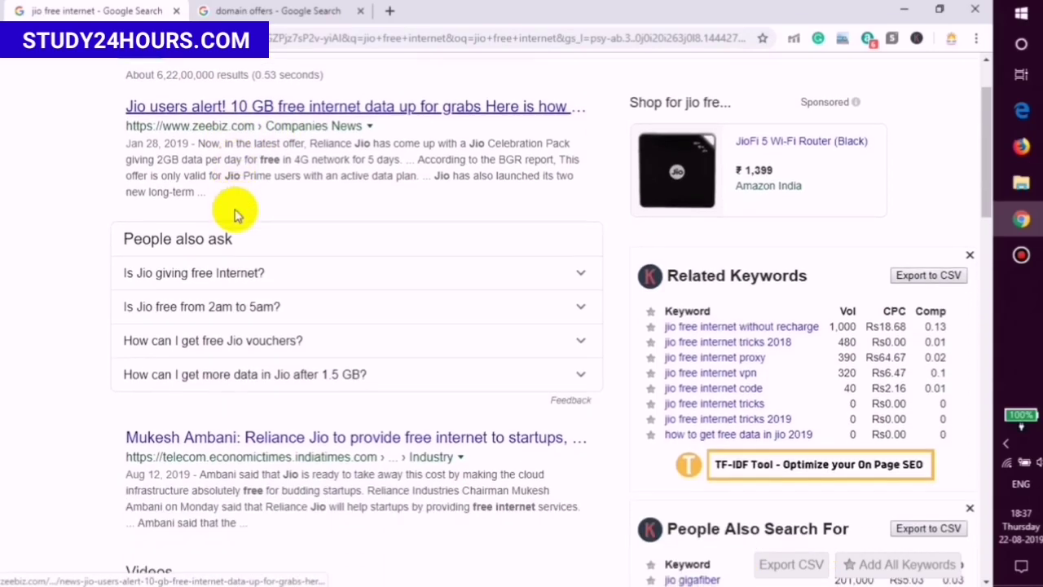
pyautogui.scroll(-2, 234, 214)
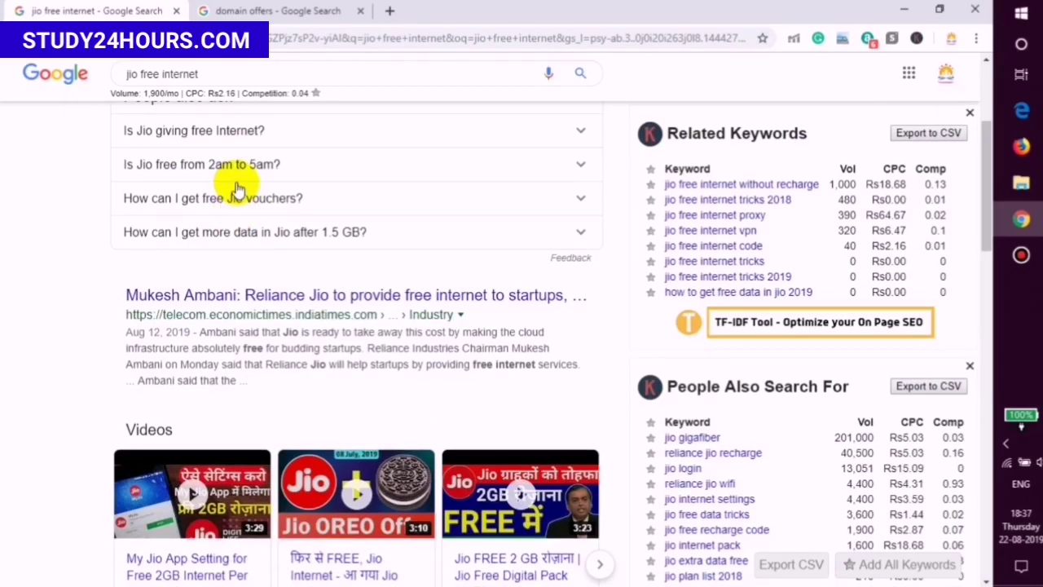
pyautogui.scroll(-3, 235, 184)
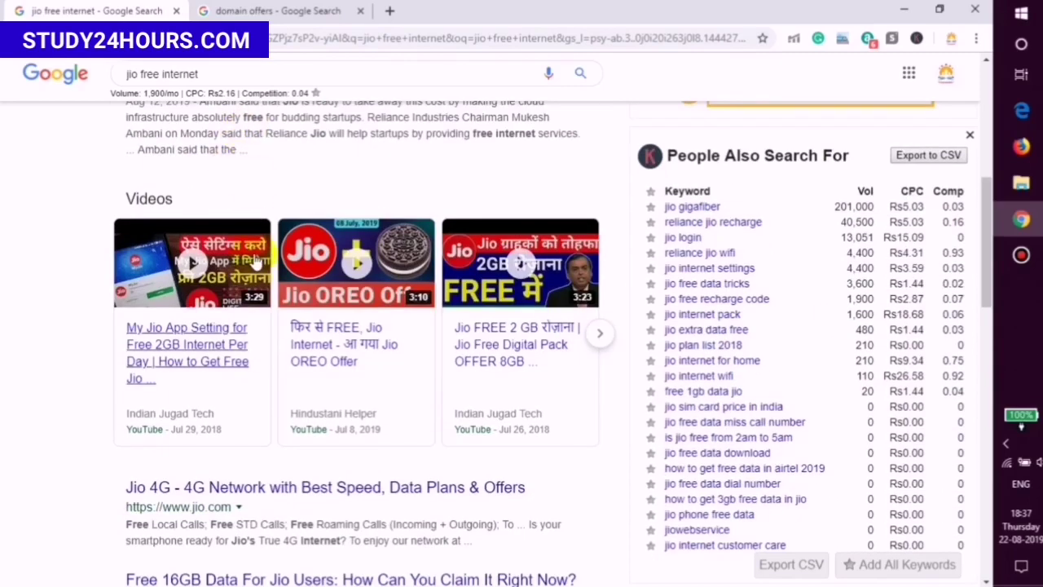
pyautogui.scroll(-2, 269, 131)
pyautogui.scroll(-1, 277, 212)
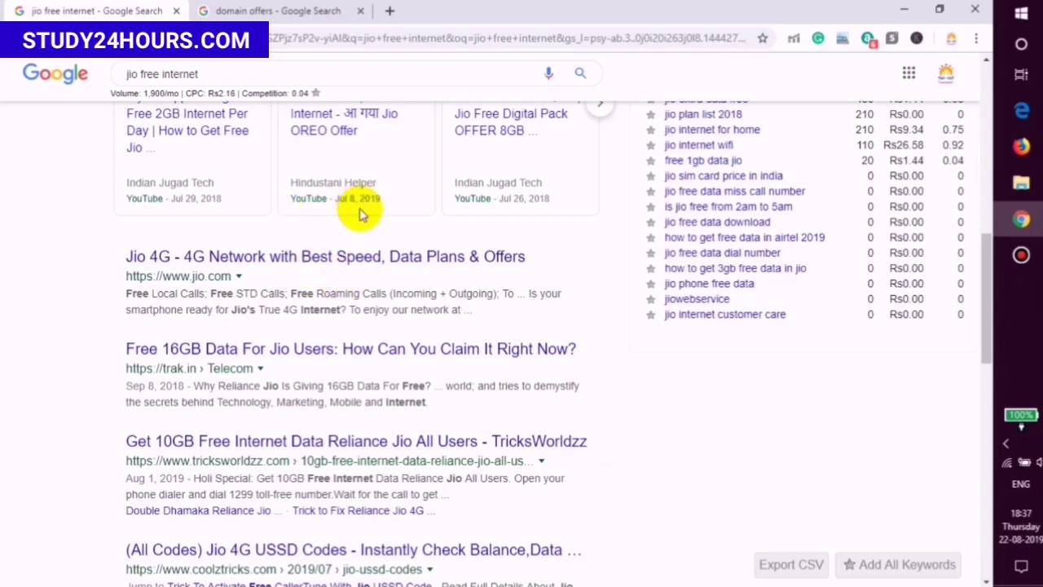
pyautogui.scroll(1, 370, 199)
pyautogui.scroll(5, 375, 195)
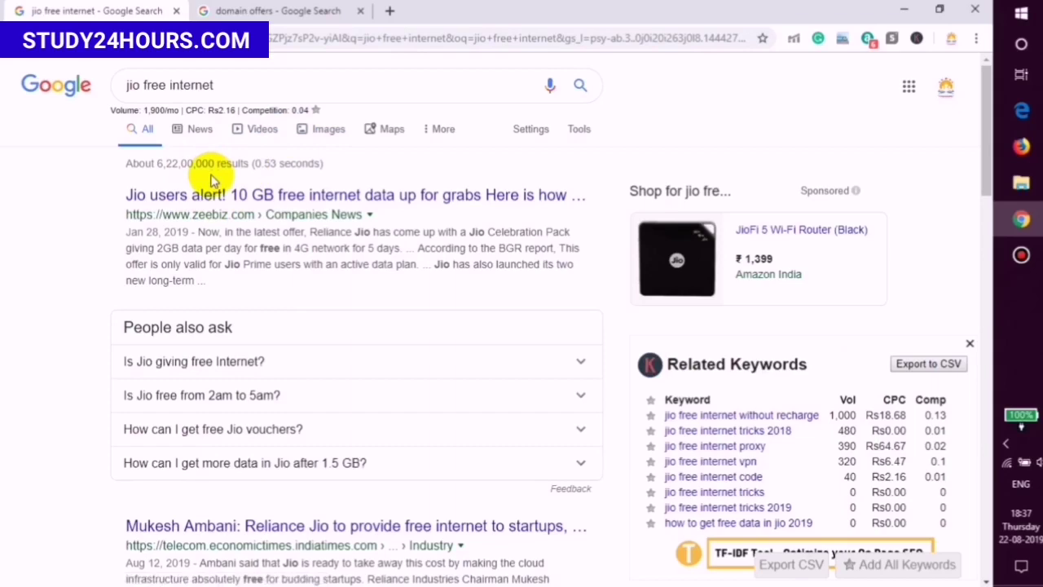
# Step: Copy the keyword "jio free internet" from the Google search query
pyautogui.click(238, 85)
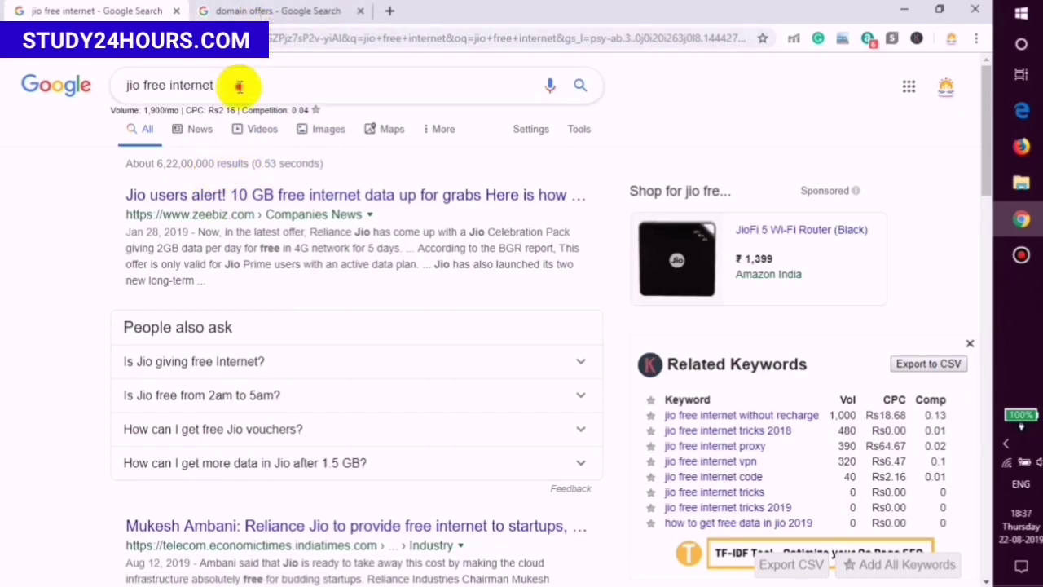
pyautogui.moveTo(239, 86); pyautogui.dragTo(112, 86)
pyautogui.hotkey('ctrl', 'c')
# Step: Open BigRock's Rs. 99 domain offer from the "domain offers" results and go to its Domain Name Registration page
pyautogui.click(277, 10)
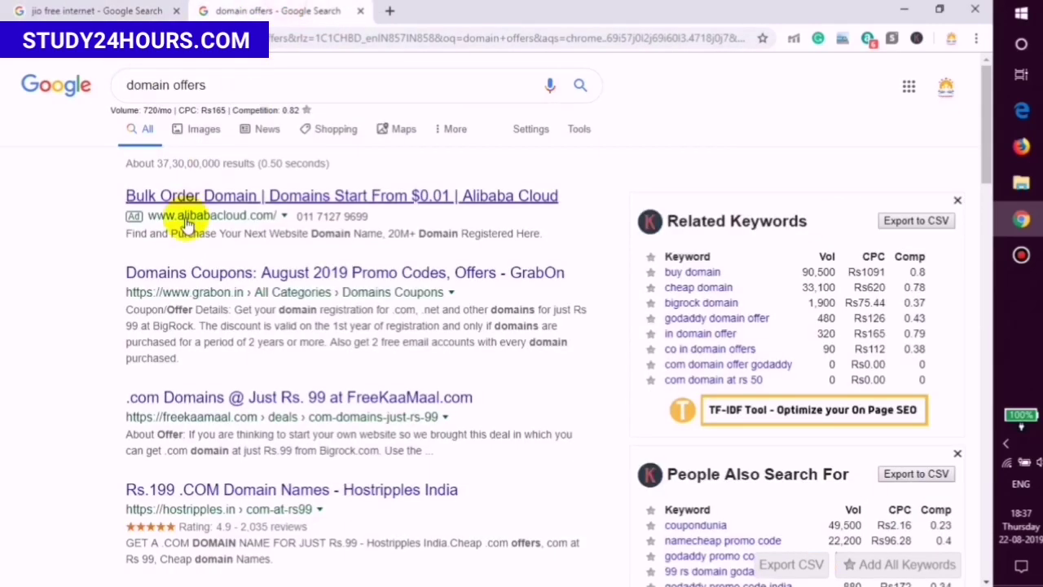
pyautogui.scroll(-3, 183, 236)
pyautogui.scroll(-2, 256, 334)
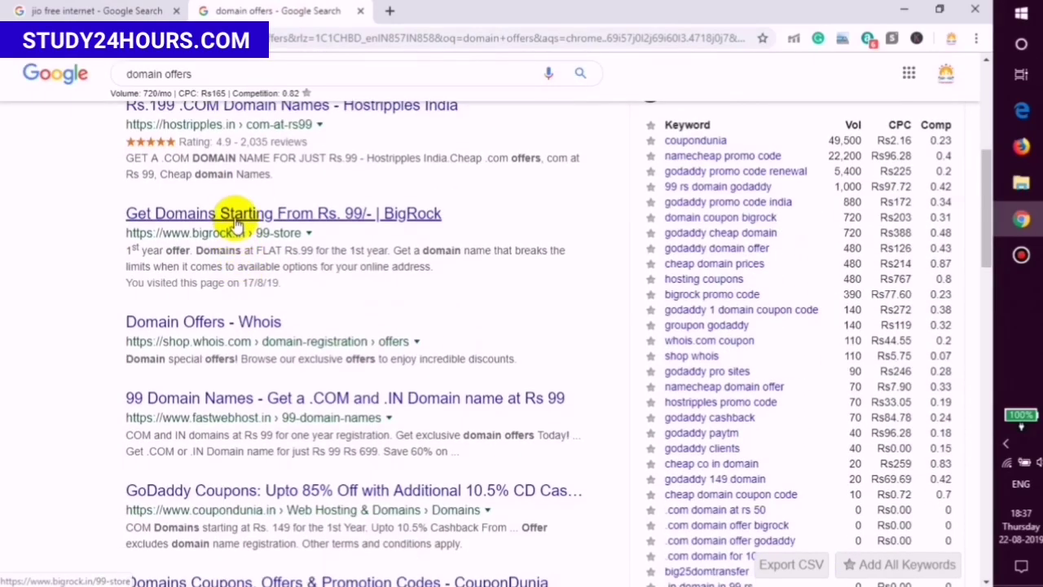
pyautogui.click(234, 219)
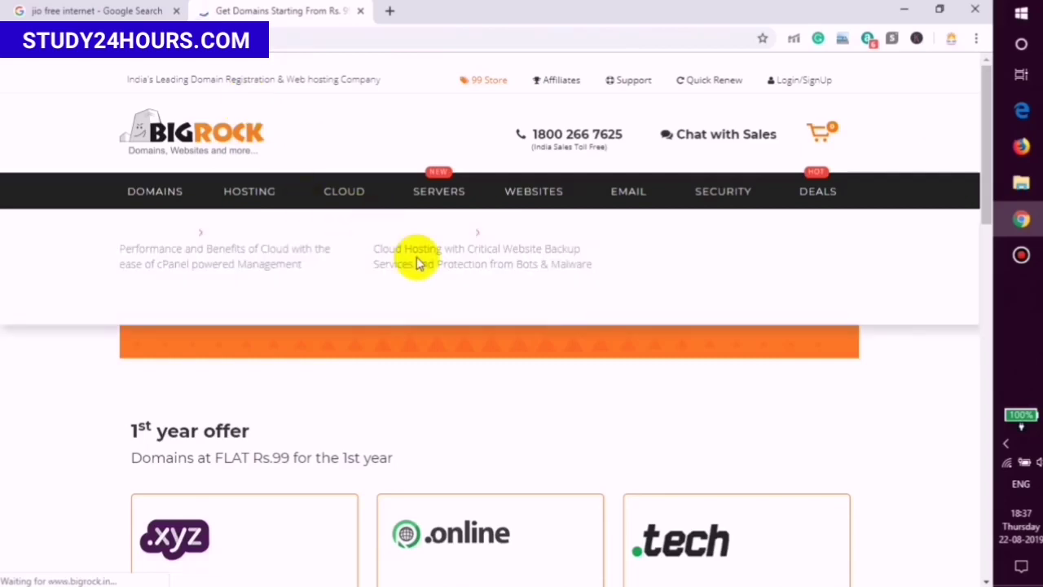
pyautogui.moveTo(233, 183)
pyautogui.moveTo(136, 199)
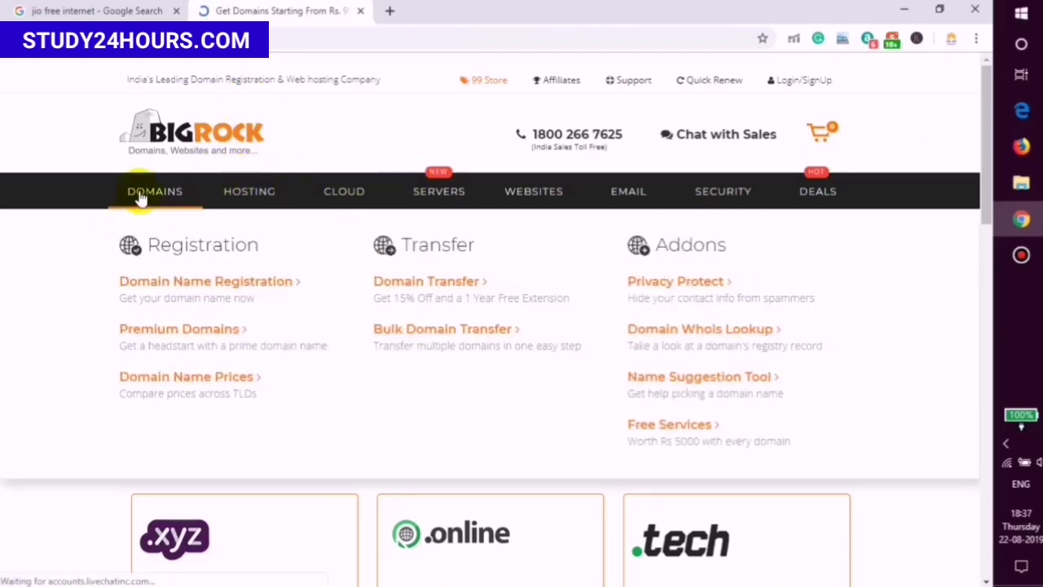
pyautogui.click(163, 284)
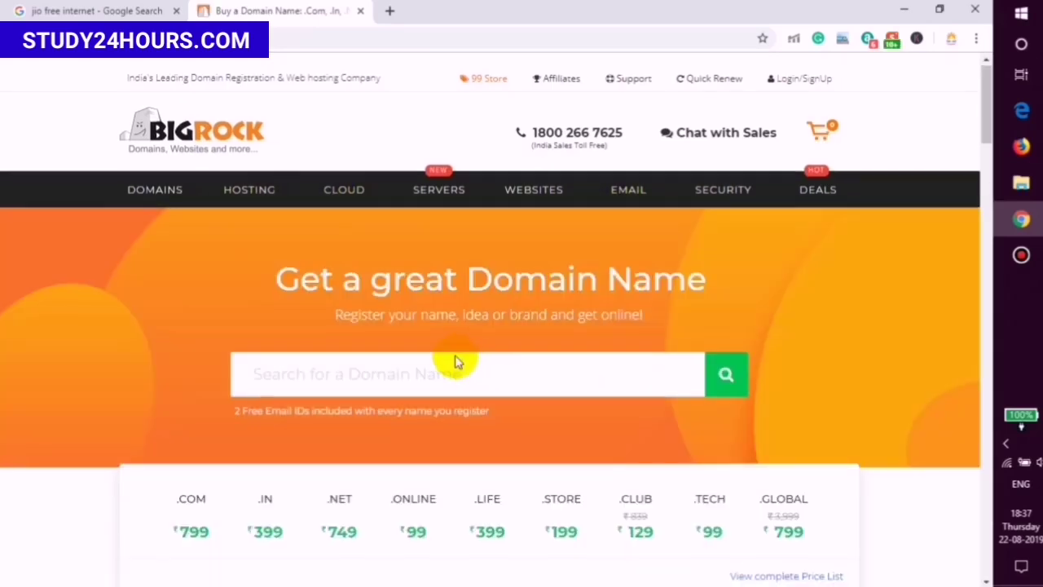
# Step: Paste the copied keyword into BigRock's domain search, remove its spaces to make "jiofreeinternet", and run the search
pyautogui.scroll(-2, 369, 212)
pyautogui.click(368, 211)
pyautogui.hotkey('ctrl', 'v')
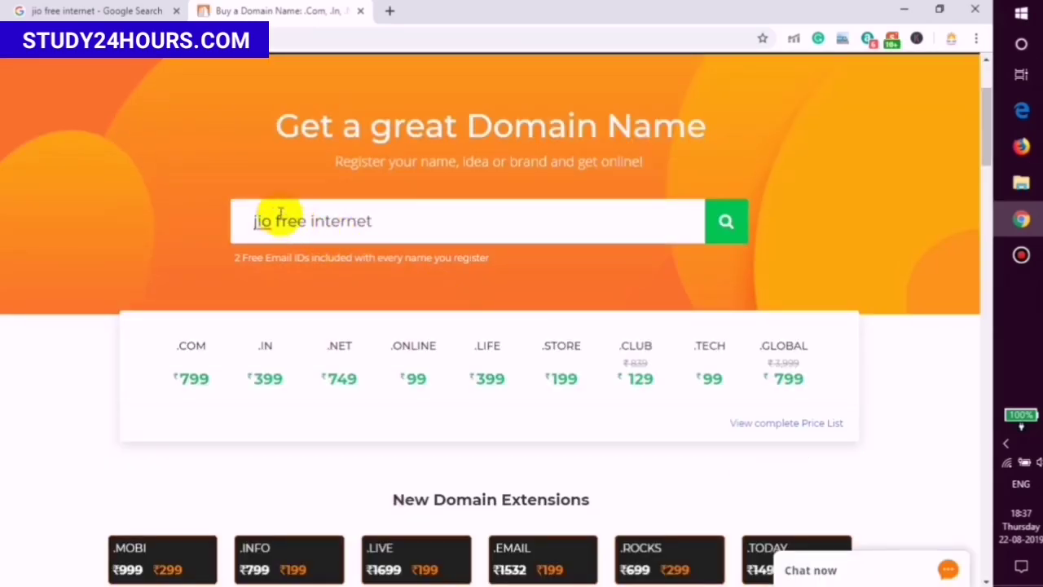
pyautogui.press('BackSpace')
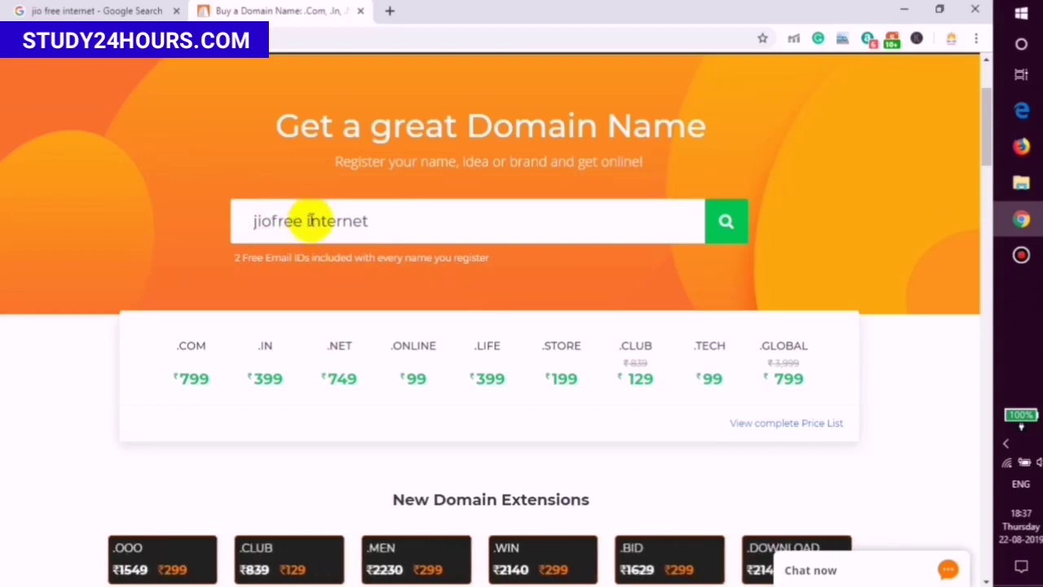
pyautogui.press('BackSpace')
pyautogui.click(729, 223)
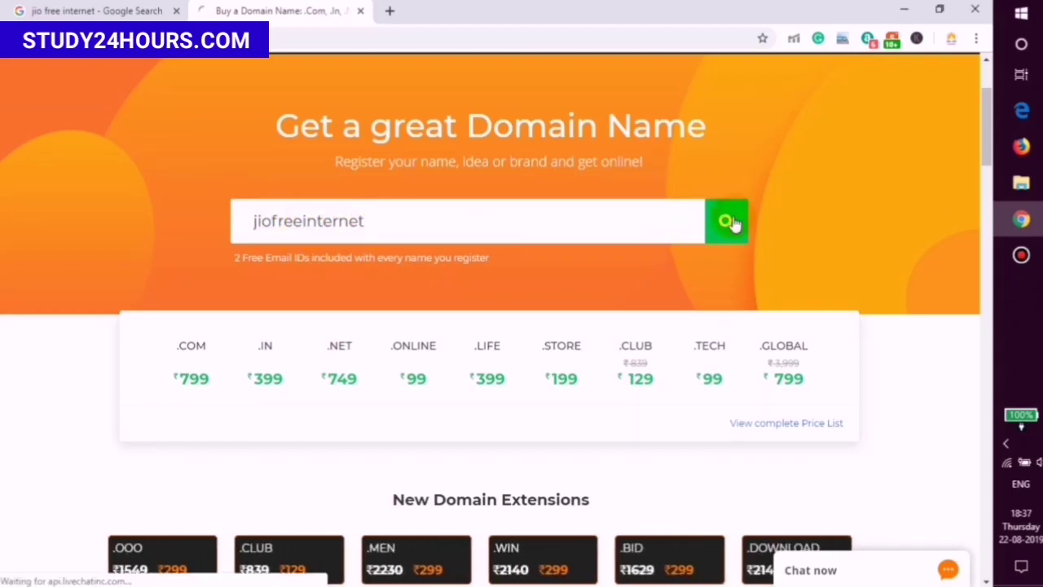
pyautogui.doubleClick(350, 224)
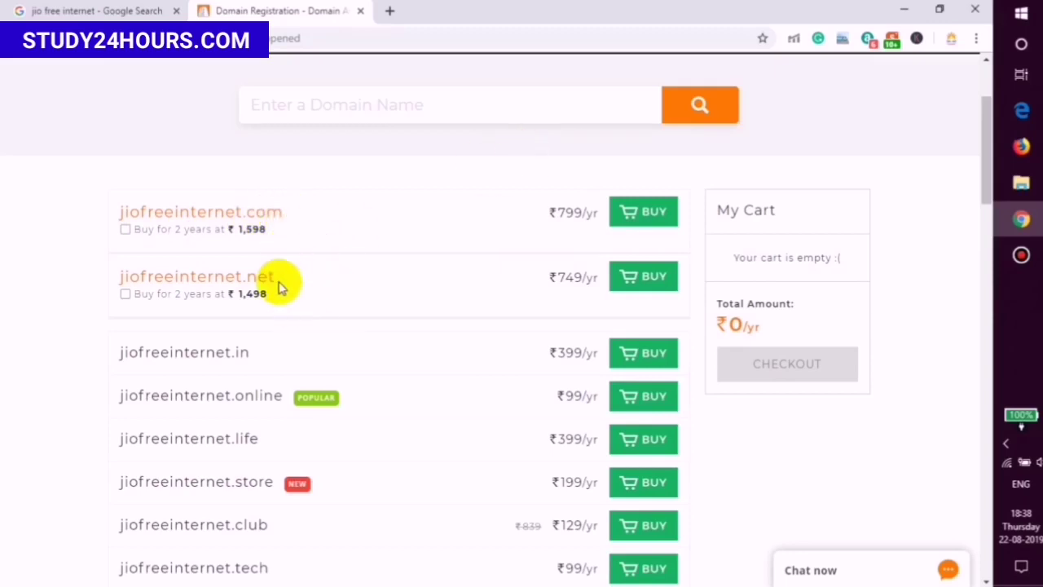
# Step: Review the available jiofreeinternet domain extensions and their yearly prices, checking back against the "jio free internet" Google results
pyautogui.scroll(-2, 242, 228)
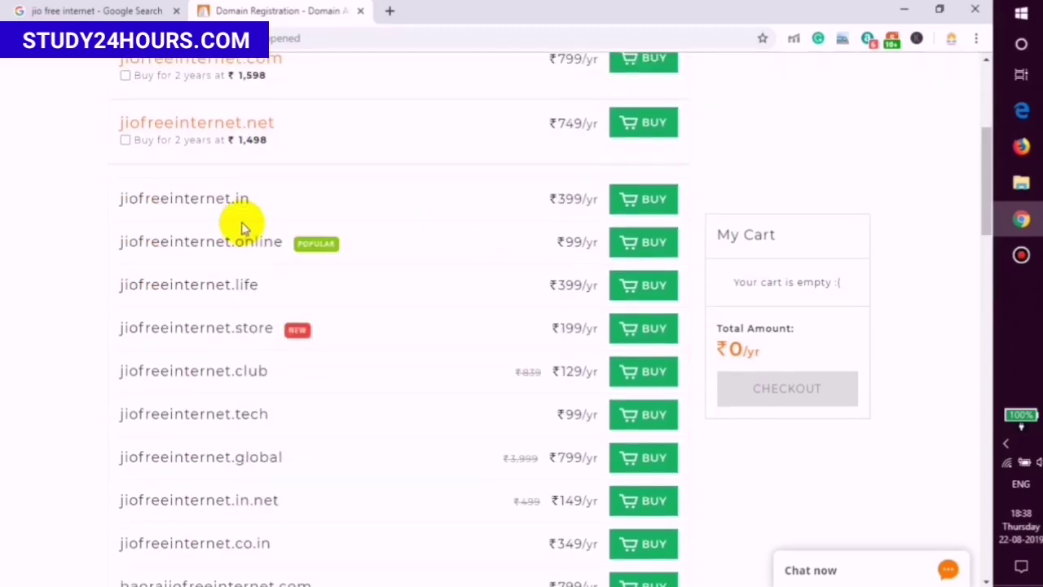
pyautogui.doubleClick(277, 200)
pyautogui.click(284, 200)
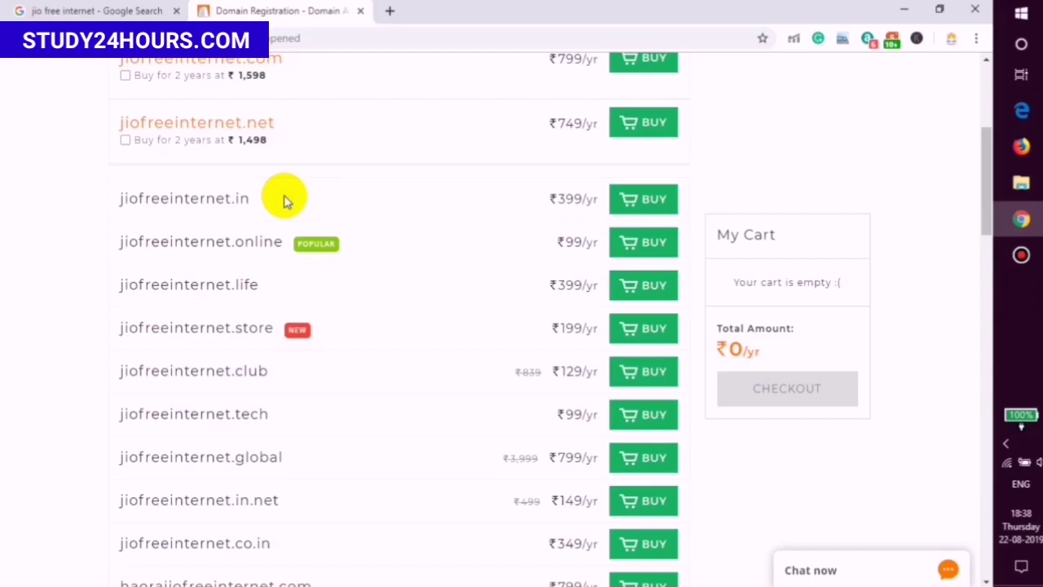
pyautogui.click(57, 9)
pyautogui.click(42, 302)
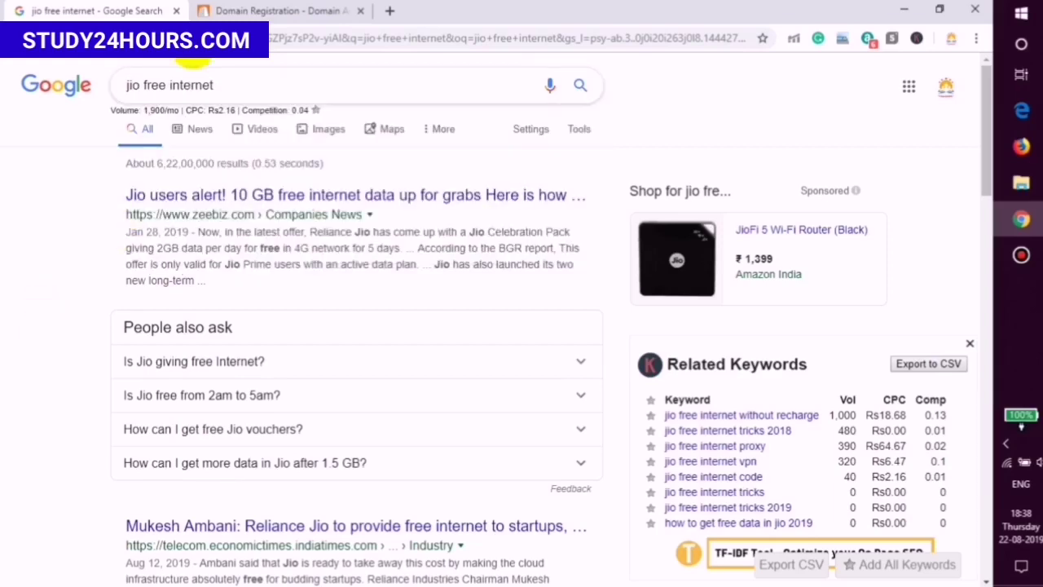
pyautogui.click(232, 8)
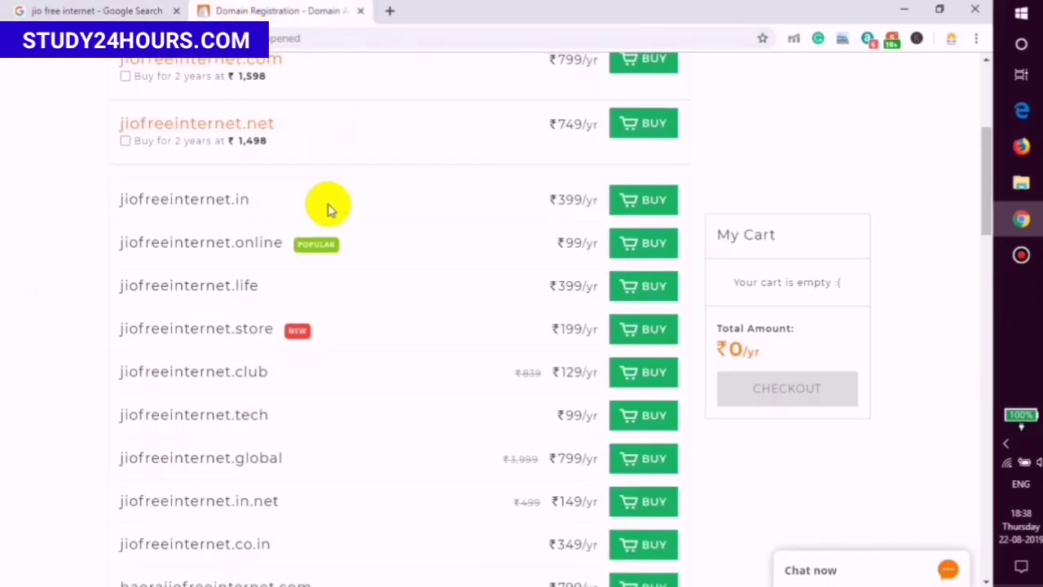
pyautogui.scroll(1, 328, 210)
pyautogui.scroll(-1, 280, 184)
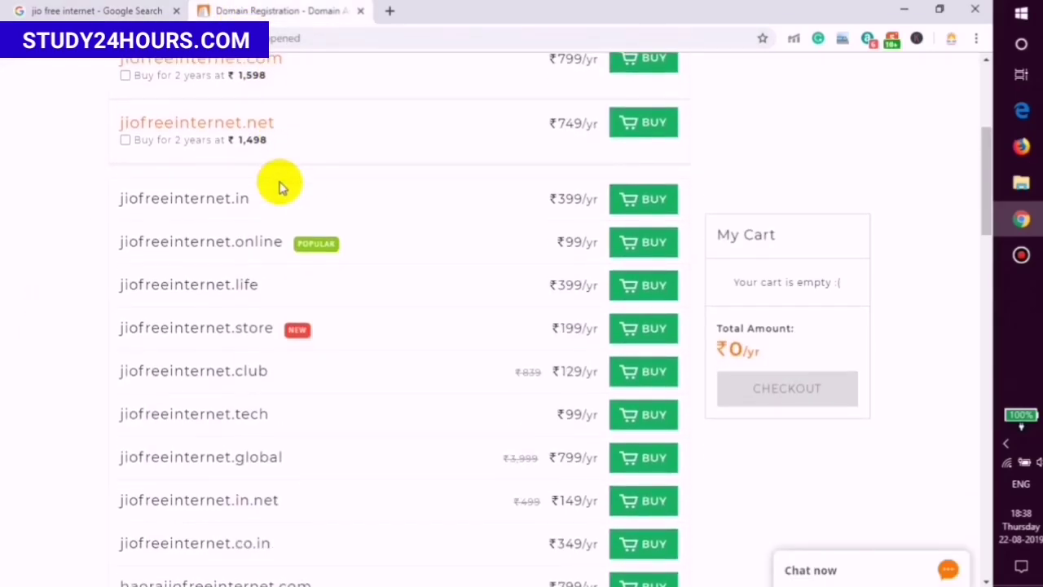
pyautogui.scroll(-2, 279, 186)
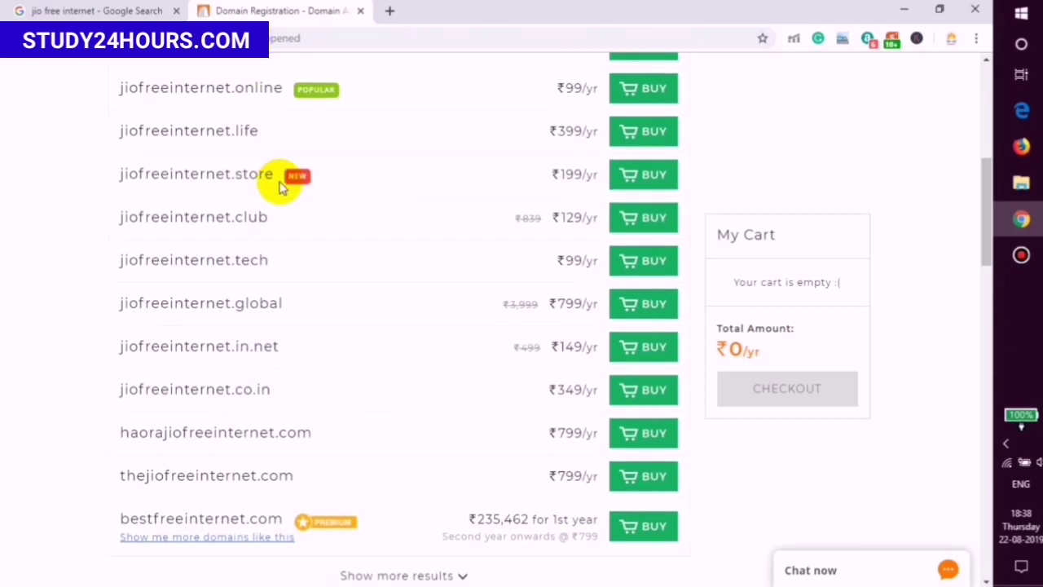
# Step: Highlight the jiofreeinternet.tech entry in the domain list, and then only its .tech extension
pyautogui.click(274, 261)
pyautogui.moveTo(246, 261); pyautogui.dragTo(118, 261)
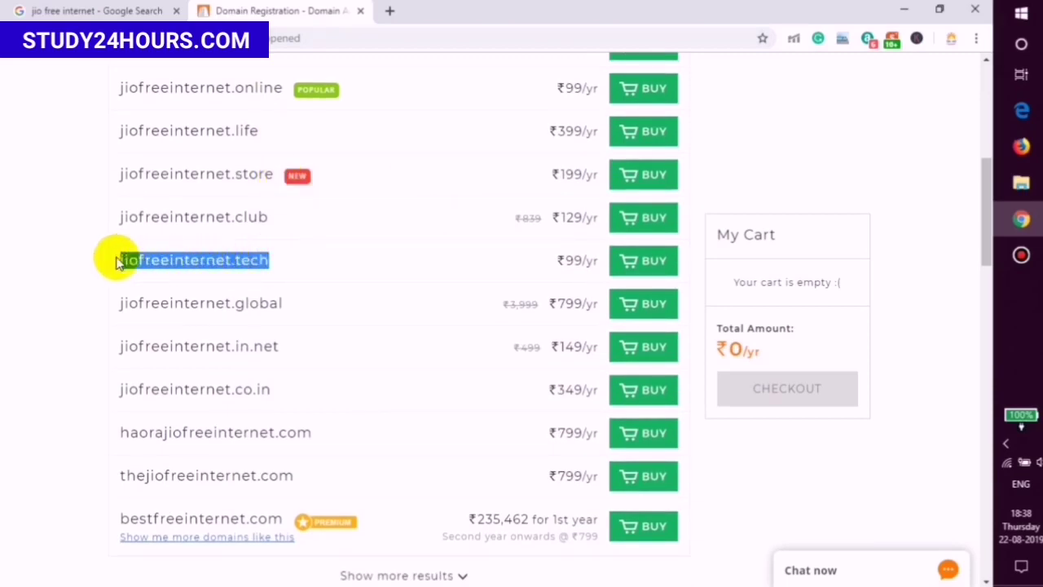
pyautogui.moveTo(231, 260); pyautogui.dragTo(274, 276)
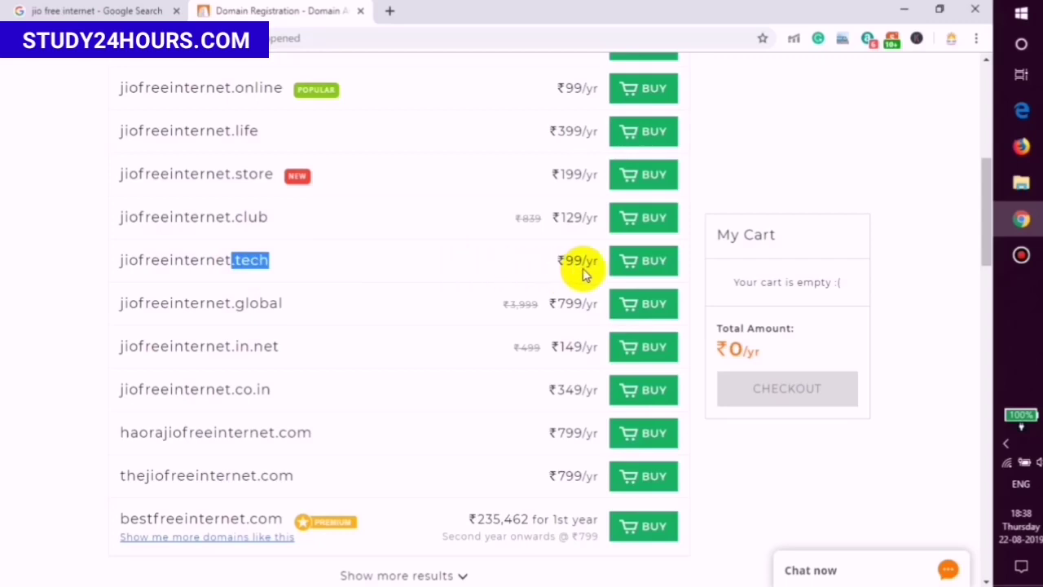
# Step: Leave the BigRock results for the HostKarle website (hostkarle.in) and open its Domain Registration page
pyautogui.scroll(6, 314, 256)
pyautogui.click(300, 41)
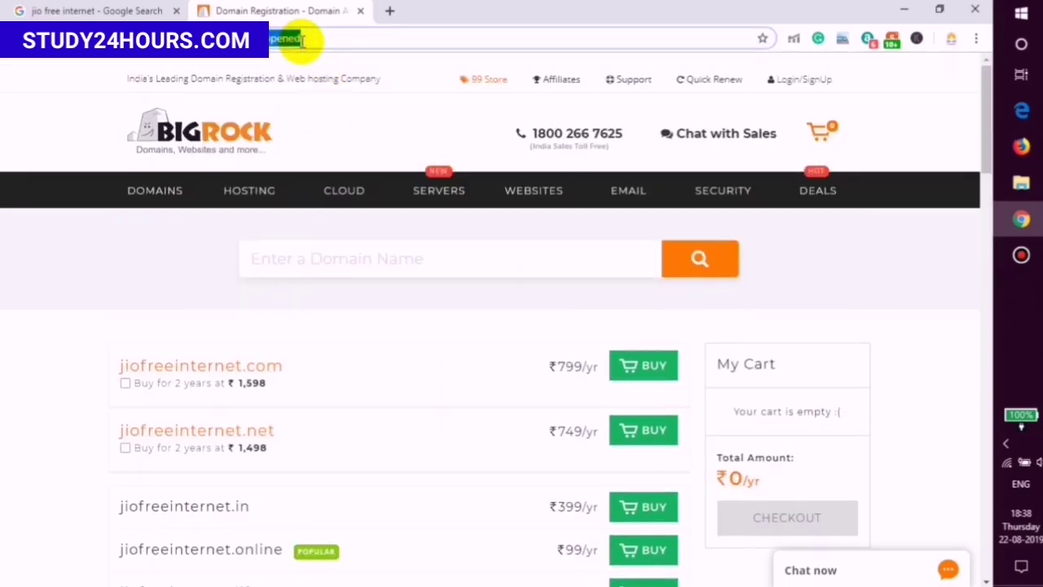
pyautogui.write('hoste')
pyautogui.press('BackSpace')
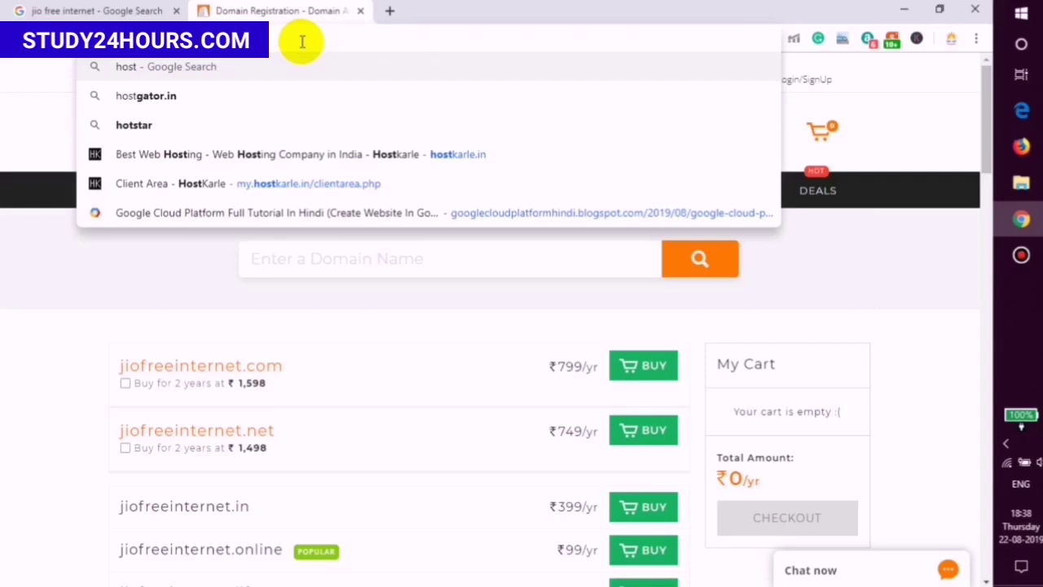
pyautogui.write('karl')
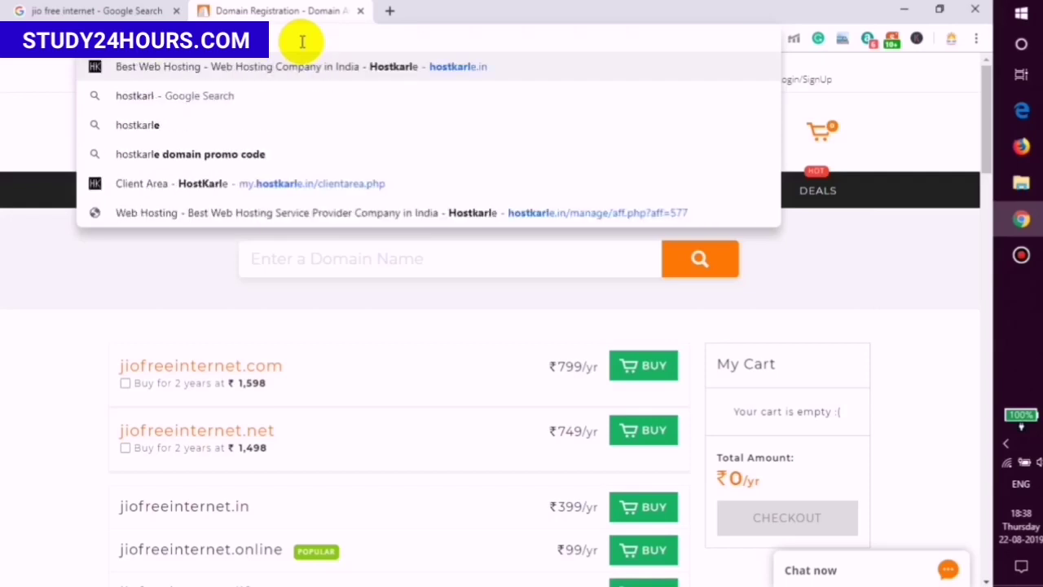
pyautogui.write('e')
pyautogui.press('Return')
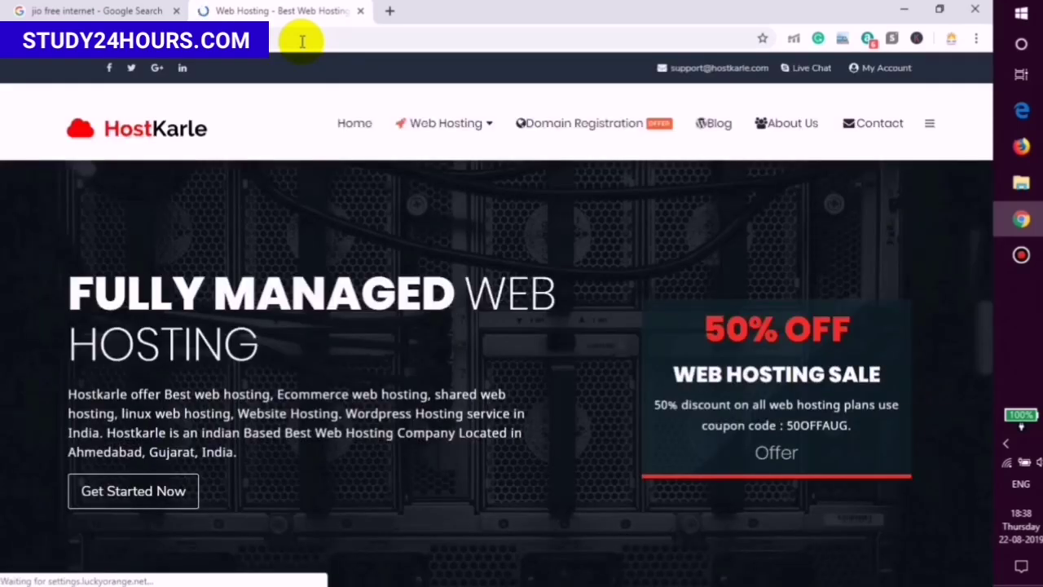
pyautogui.click(531, 129)
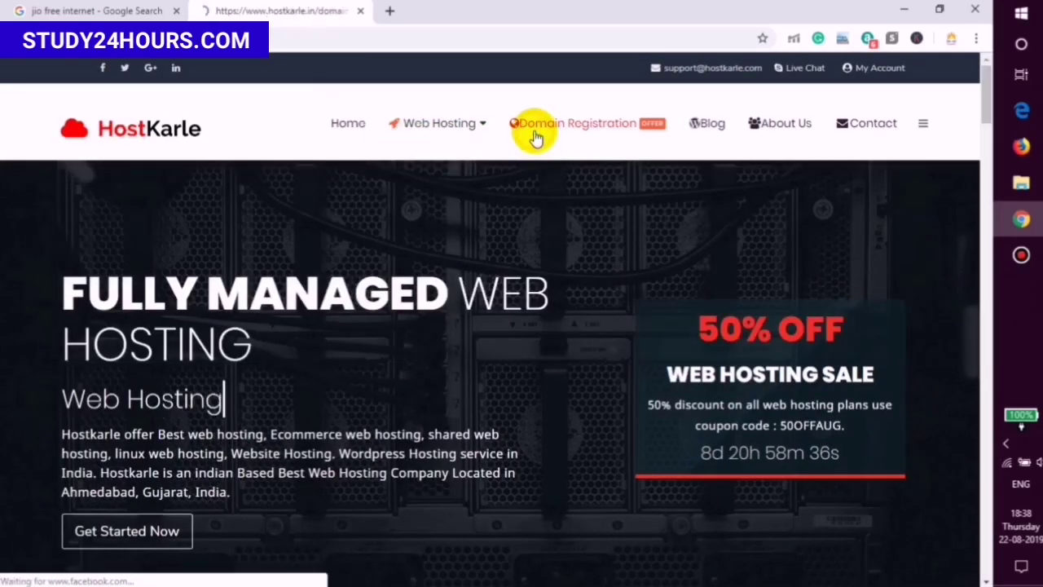
# Step: Enter the keyword "jio free internet" in HostKarle's domain search, remove its spaces to make "jiofreeinternet", and run the search
pyautogui.scroll(-10, 405, 247)
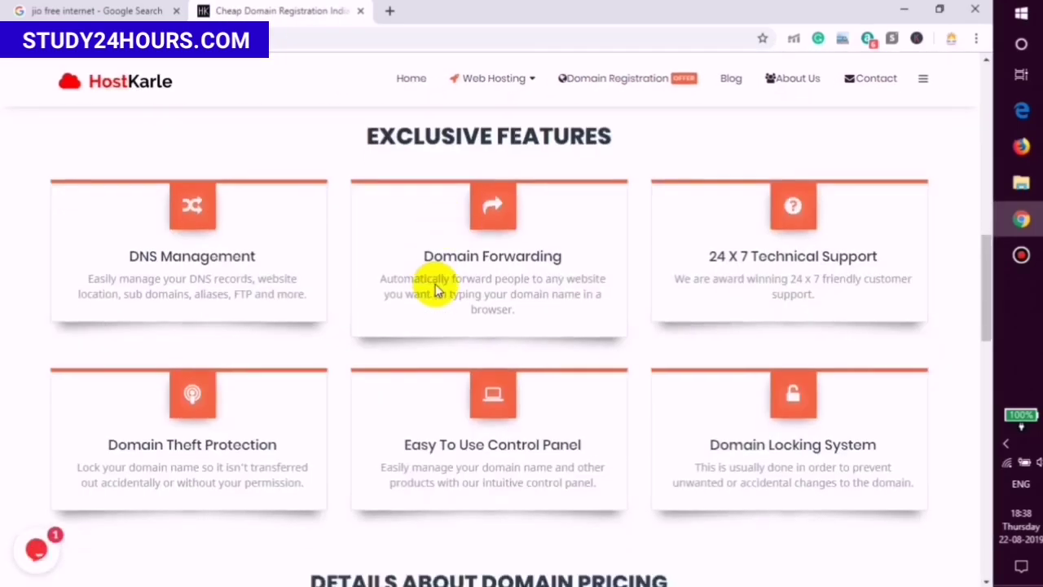
pyautogui.scroll(3, 423, 245)
pyautogui.click(388, 218)
pyautogui.write('jio free internet')
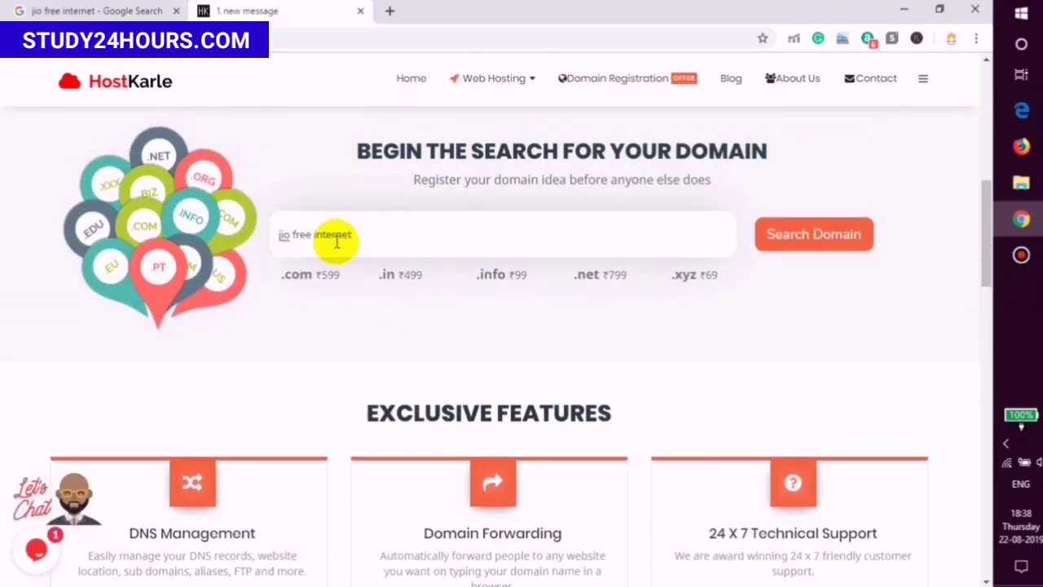
pyautogui.click(290, 233)
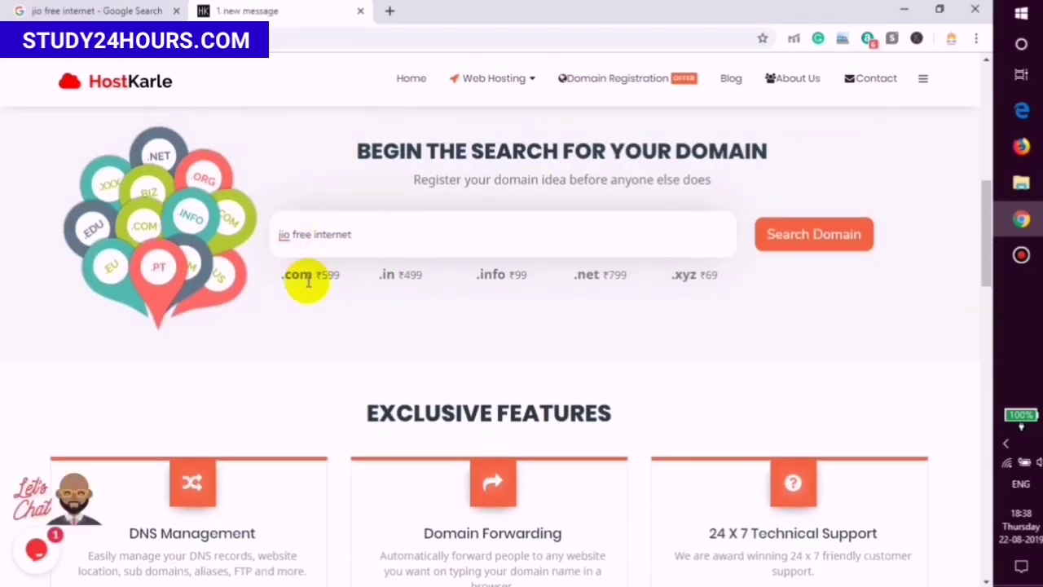
pyautogui.press('BackSpace')
pyautogui.click(313, 234)
pyautogui.press('BackSpace')
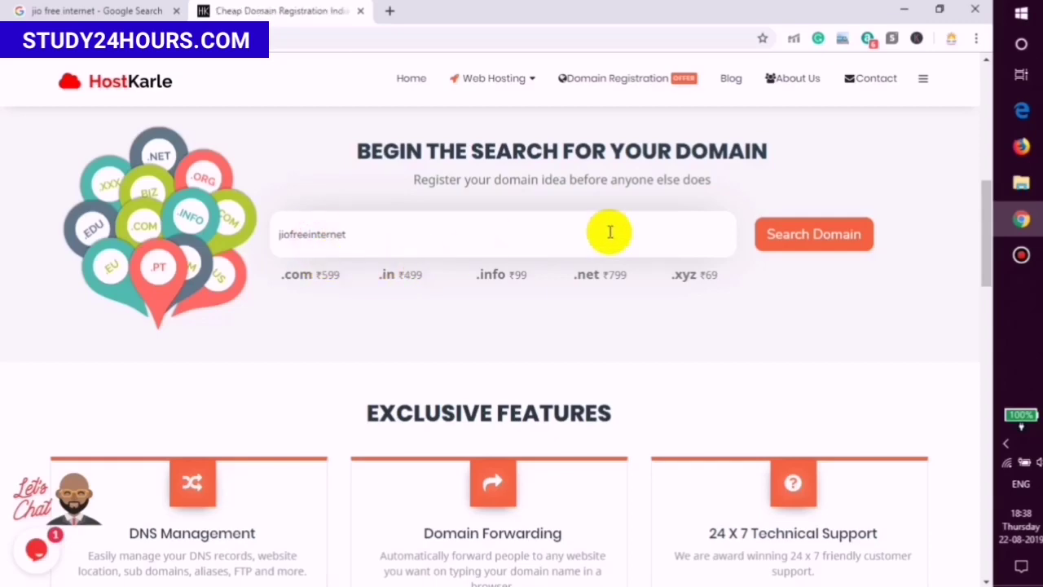
pyautogui.click(775, 247)
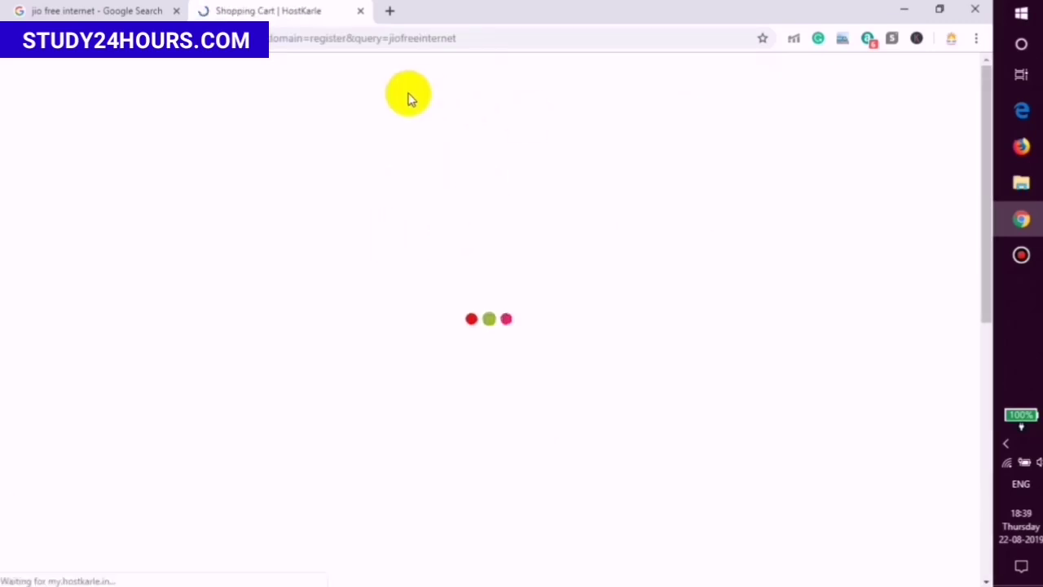
# Step: Review HostKarle's price for jiofreeinternet.com and the sale extensions, highlighting the .com price and the .icu, .ooo and .info names
pyautogui.scroll(-2, 409, 200)
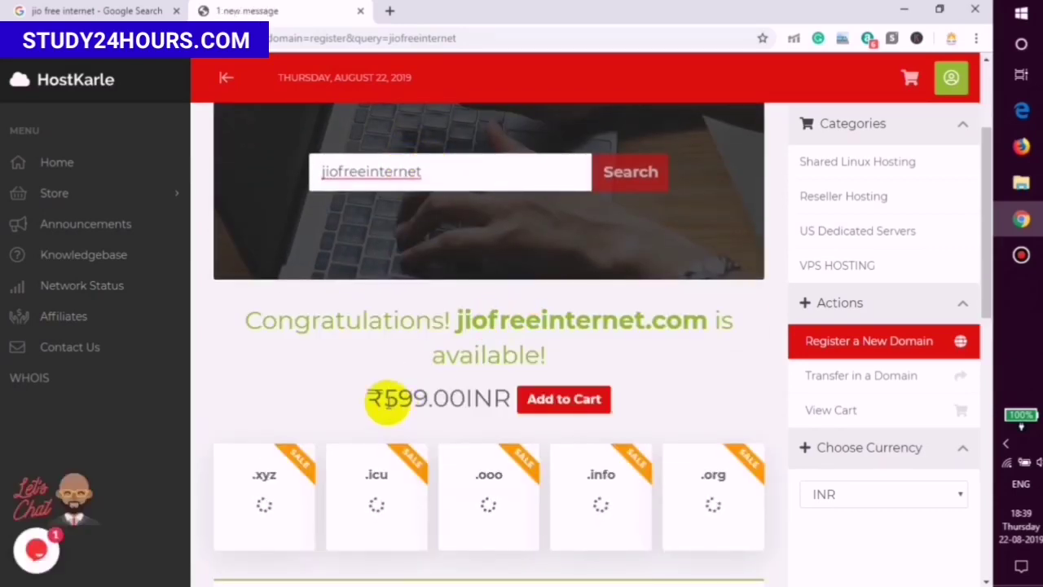
pyautogui.moveTo(384, 400); pyautogui.dragTo(493, 399)
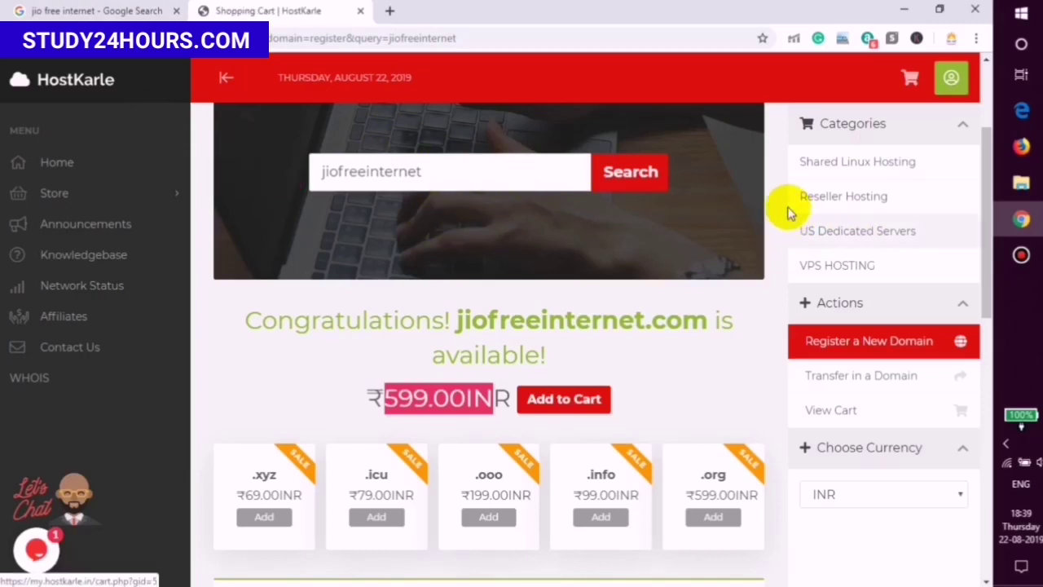
pyautogui.click(687, 354)
pyautogui.scroll(-1, 489, 326)
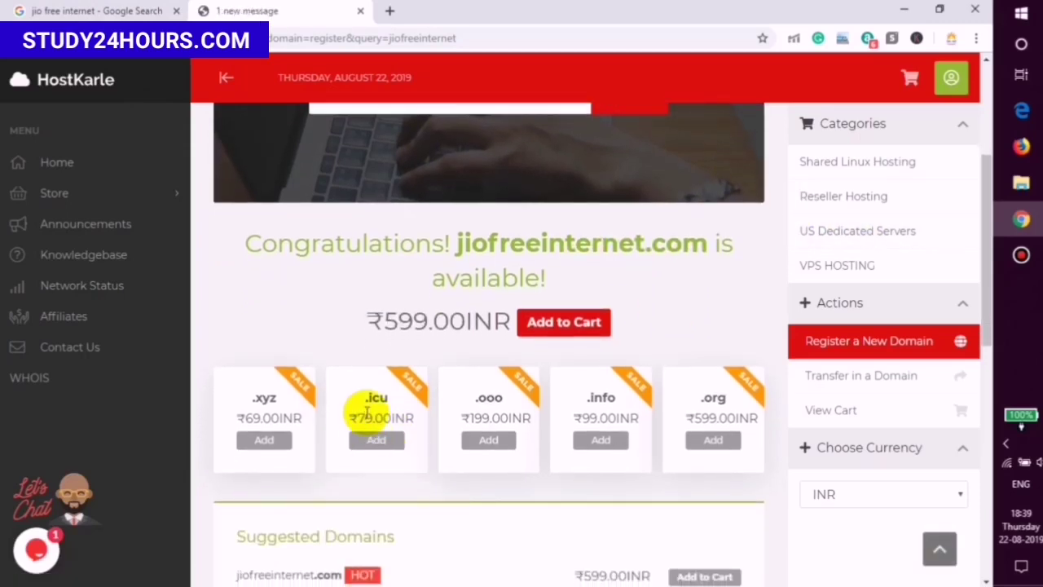
pyautogui.moveTo(365, 397); pyautogui.dragTo(391, 396)
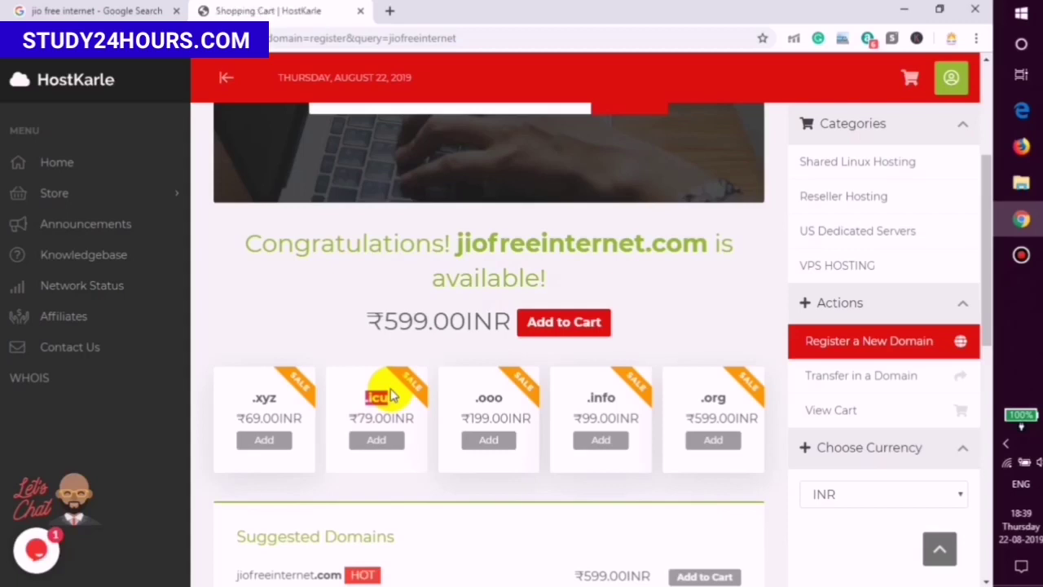
pyautogui.moveTo(476, 397); pyautogui.dragTo(503, 397)
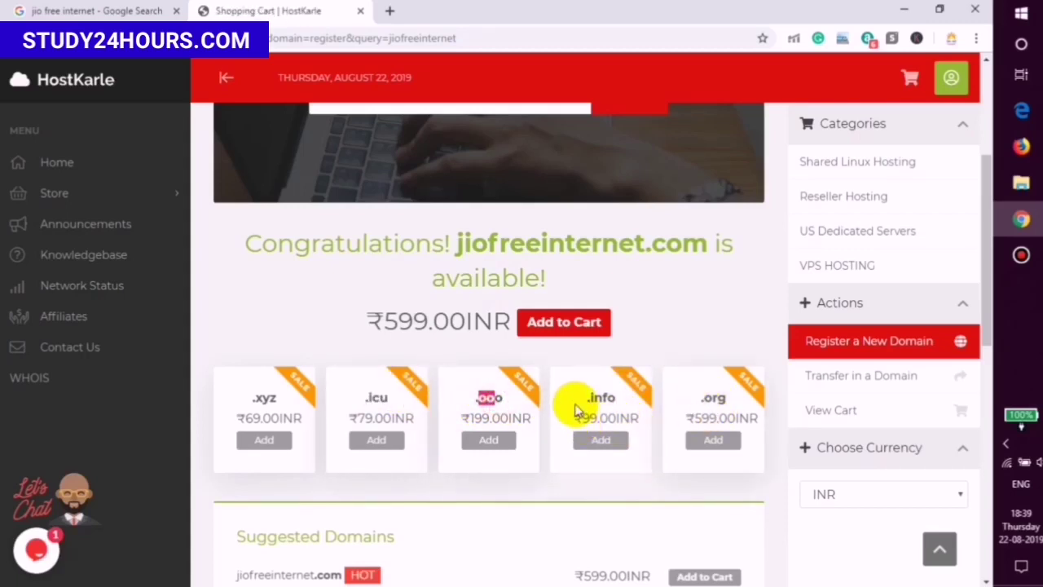
pyautogui.moveTo(620, 397); pyautogui.dragTo(570, 398)
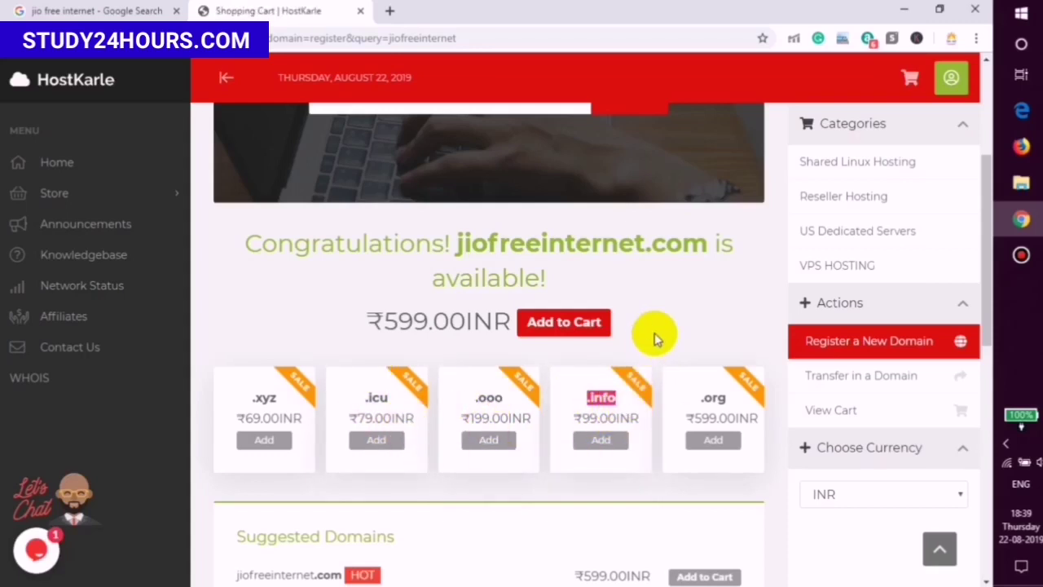
pyautogui.scroll(-3, 675, 286)
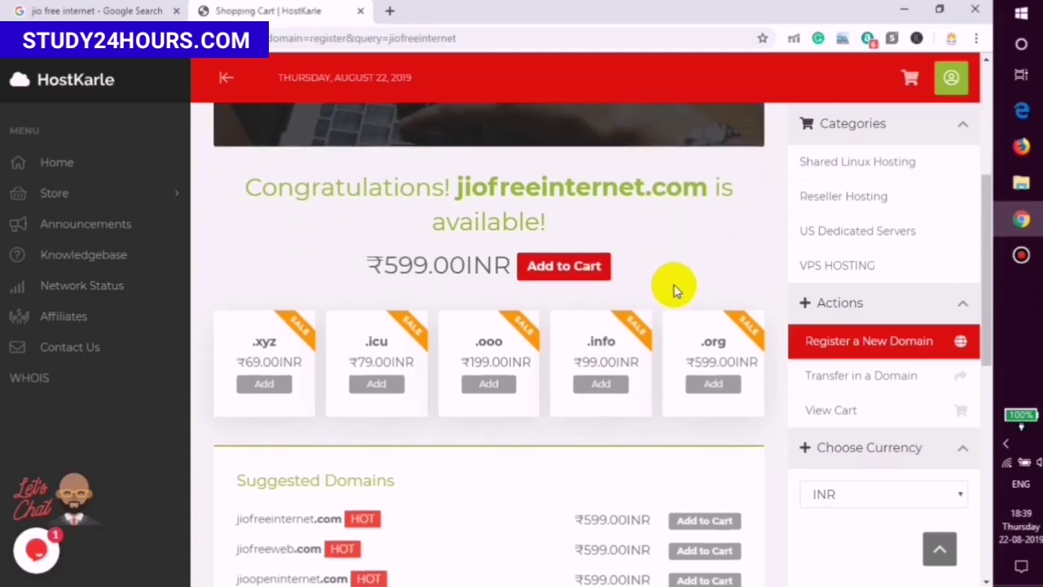
pyautogui.scroll(6, 557, 246)
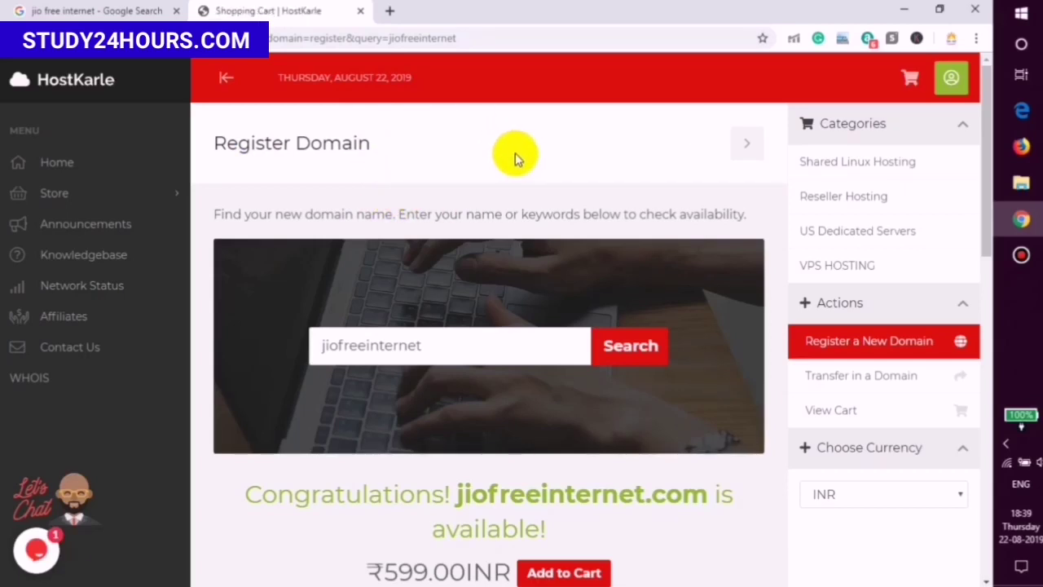
# Step: Return to HostKarle's domain registration page and look over its domain search section and the starting prices per extension
pyautogui.click(314, 98)
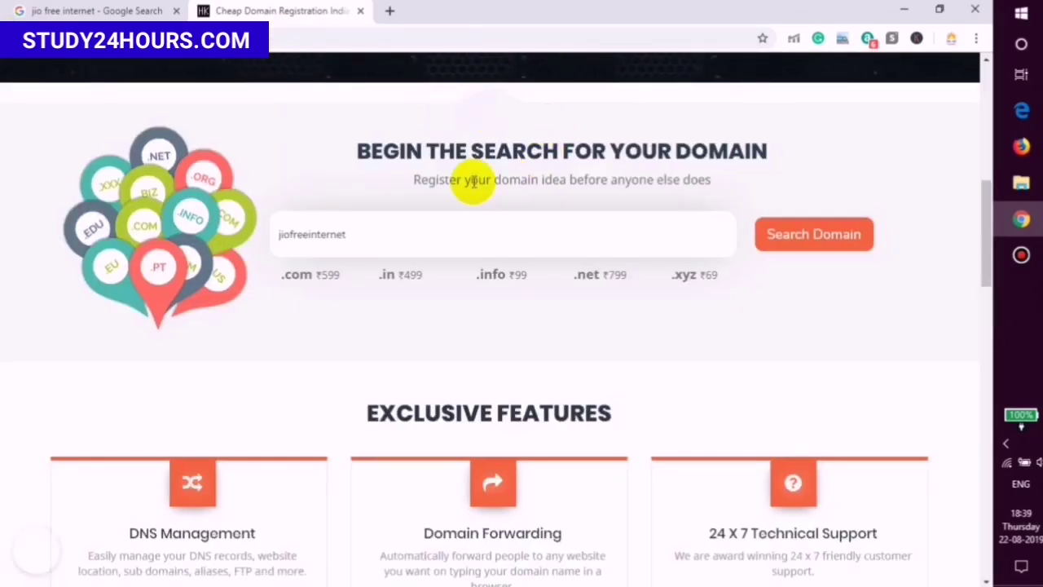
pyautogui.scroll(6, 500, 82)
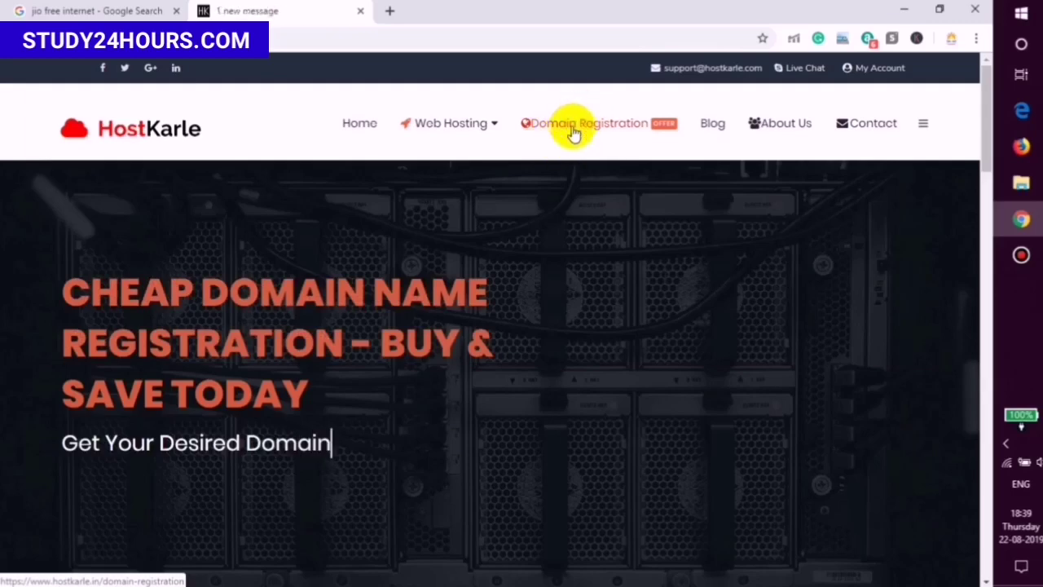
pyautogui.scroll(-8, 567, 201)
pyautogui.scroll(3, 521, 190)
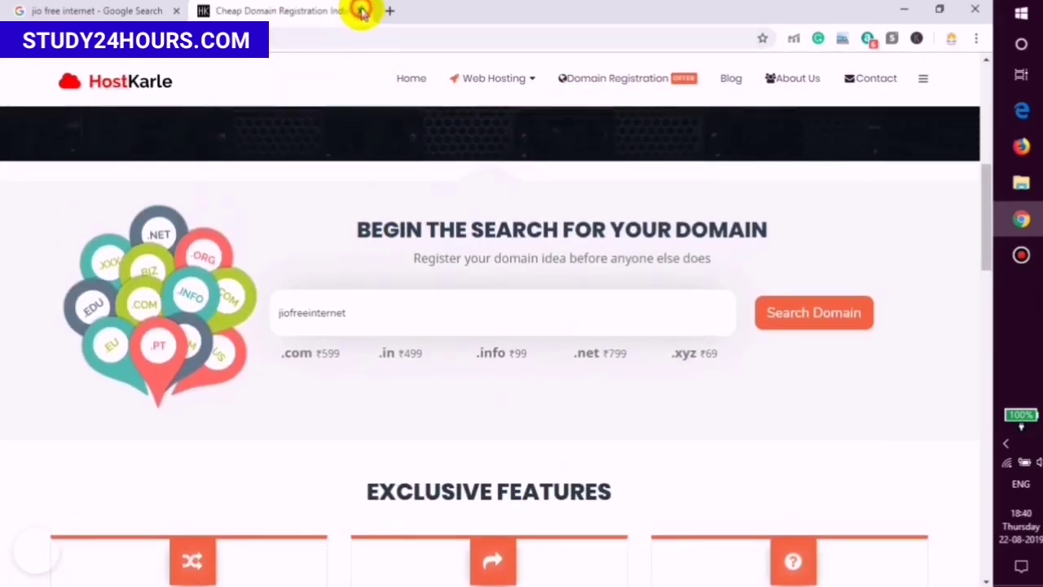
# Step: Replace the HostKarle page with a new blank tab, checking back against the "jio free internet" Google results
pyautogui.click(360, 11)
pyautogui.click(204, 12)
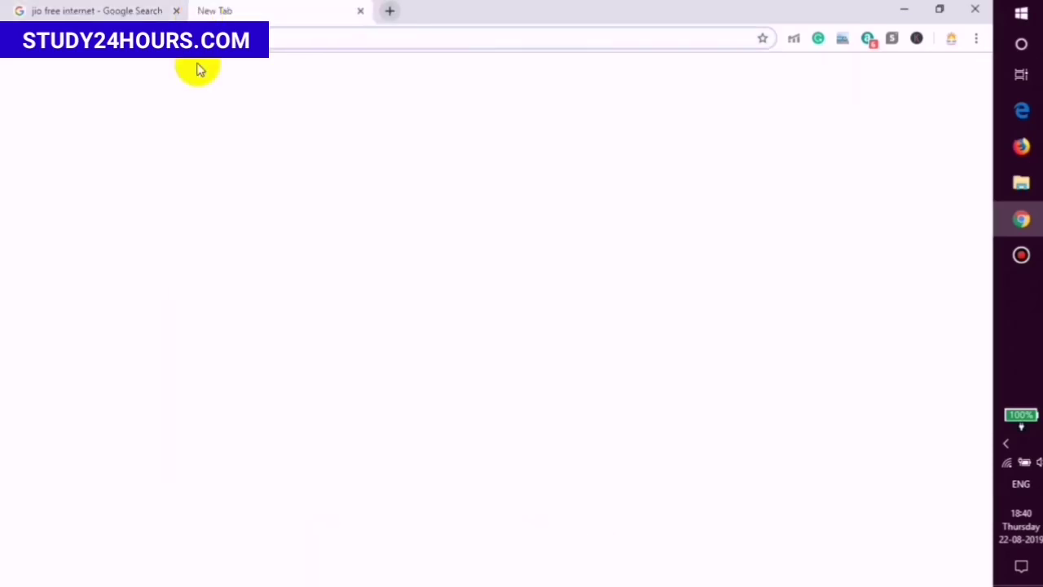
pyautogui.click(130, 10)
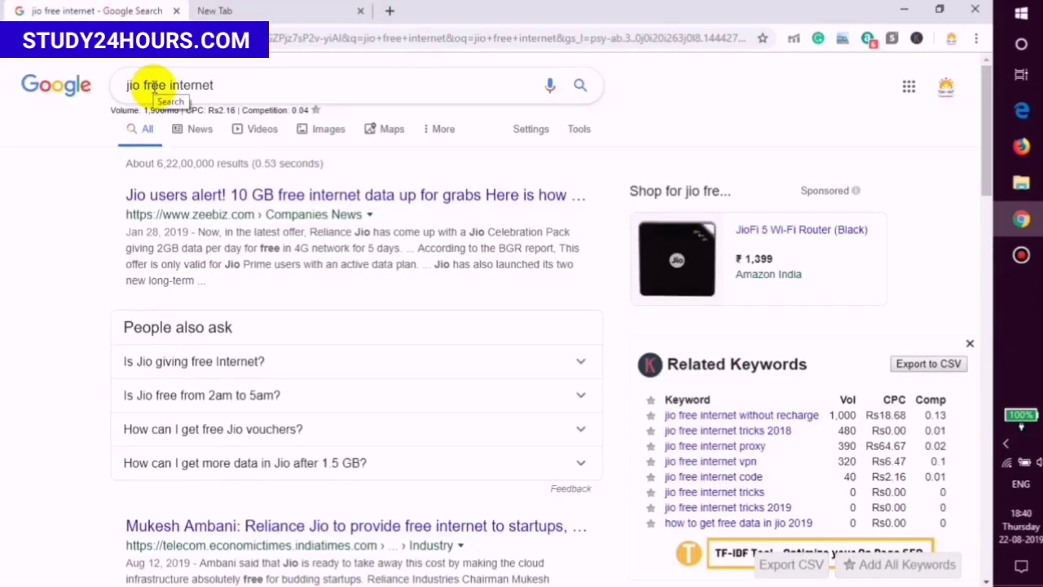
pyautogui.click(213, 9)
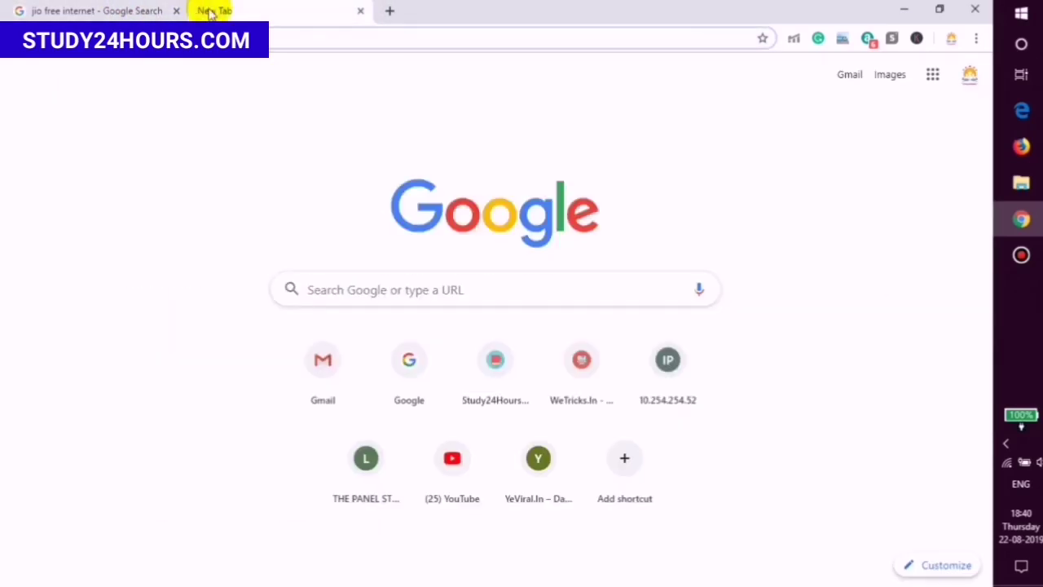
pyautogui.click(70, 9)
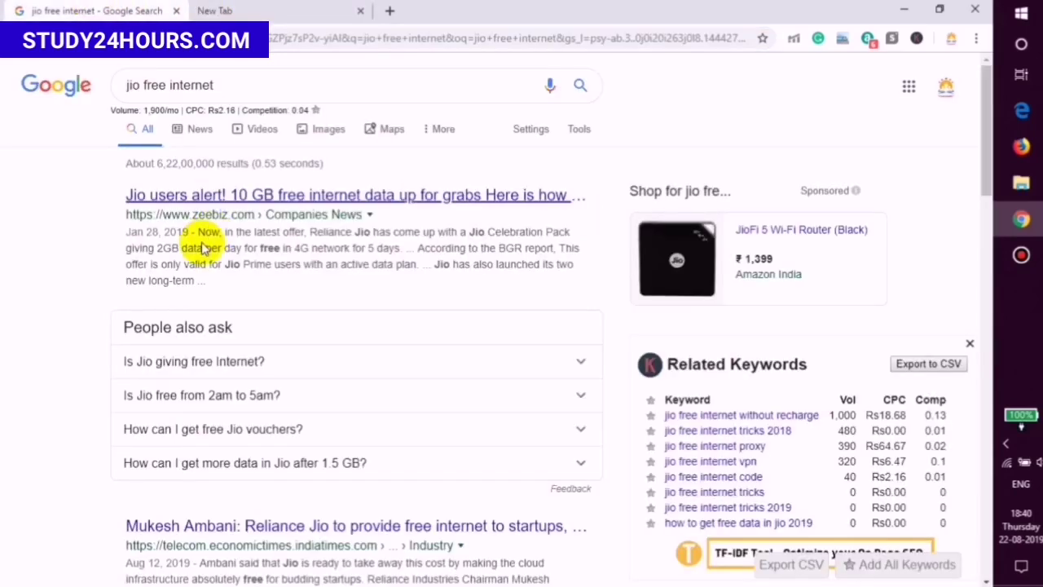
pyautogui.click(228, 10)
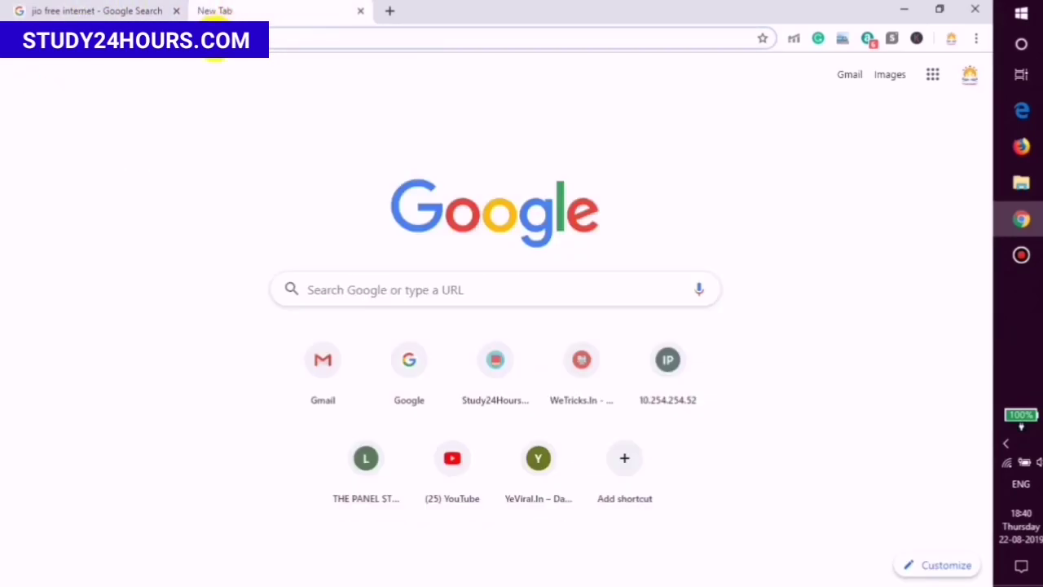
# Step: Search Google for "blogspot" and open the Blogger.com result
pyautogui.write('blogspo')
pyautogui.press('Return')
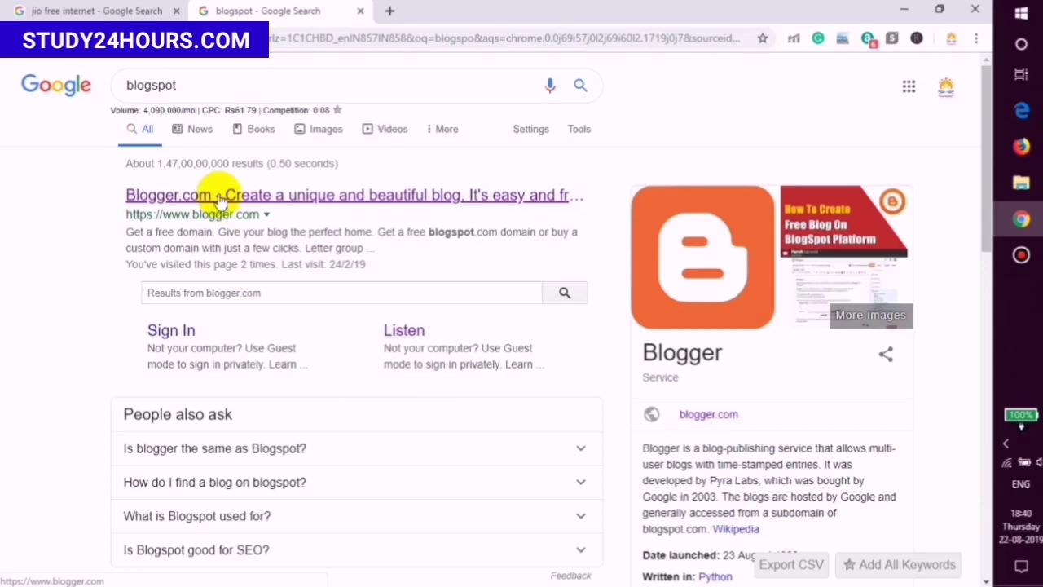
pyautogui.click(355, 211)
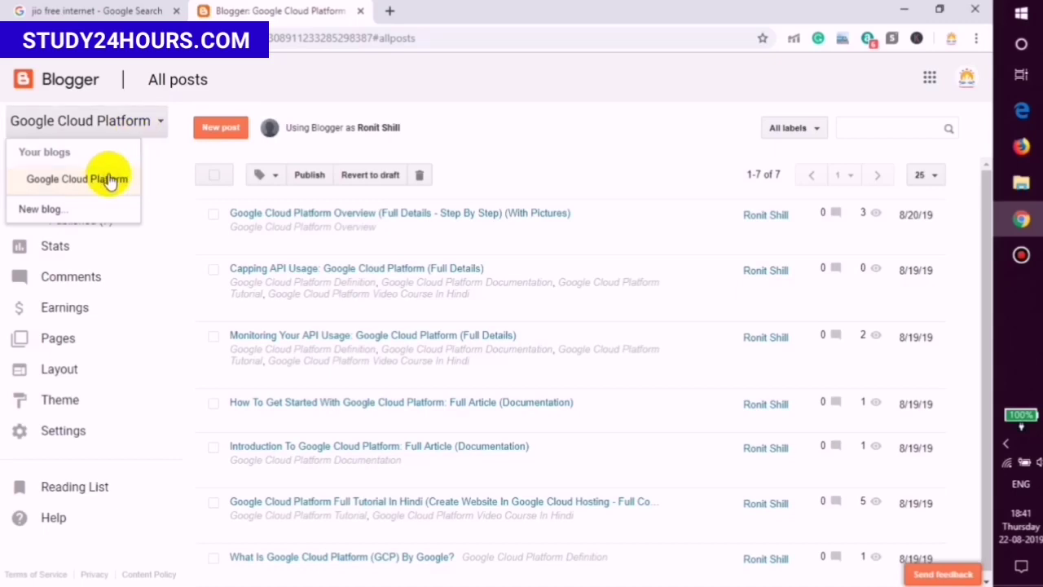
# Step: Examine the view counts and publication dates of the Google Cloud Platform blog's posts, leaving no post selected
pyautogui.click(656, 196)
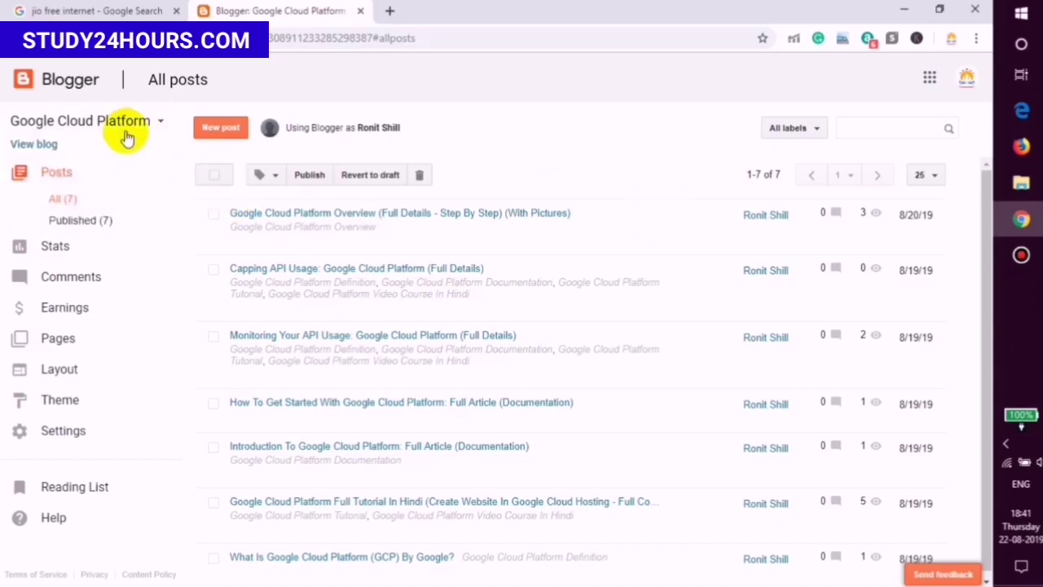
pyautogui.scroll(-1, 872, 228)
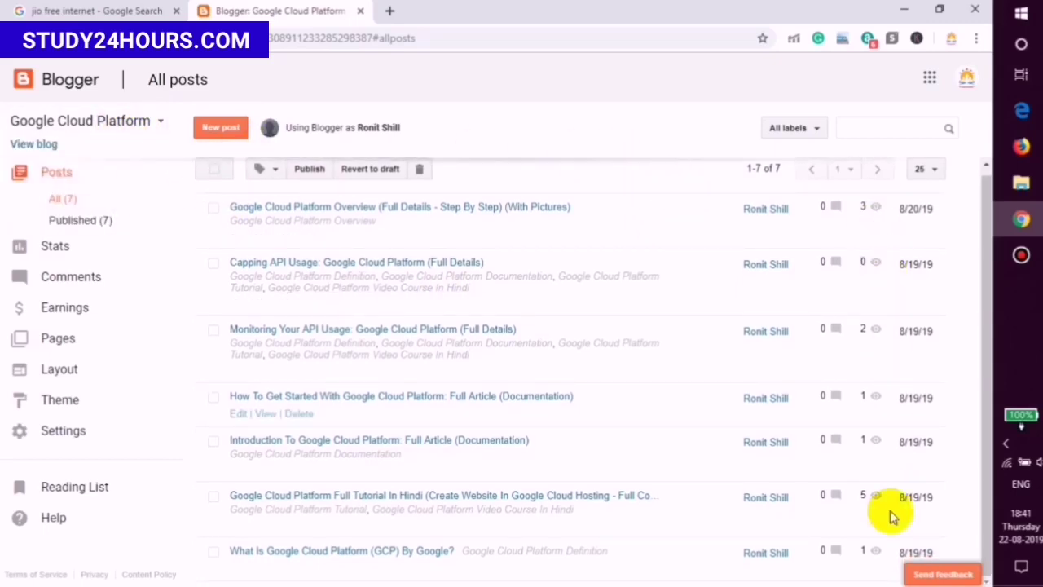
pyautogui.moveTo(862, 553); pyautogui.dragTo(857, 214)
pyautogui.click(705, 207)
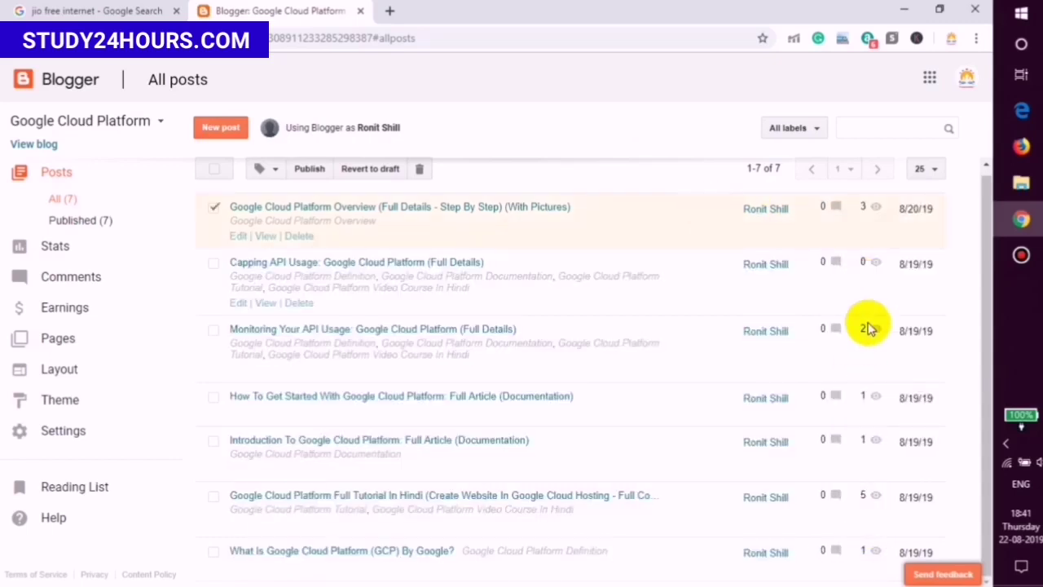
pyautogui.moveTo(910, 553); pyautogui.dragTo(936, 555)
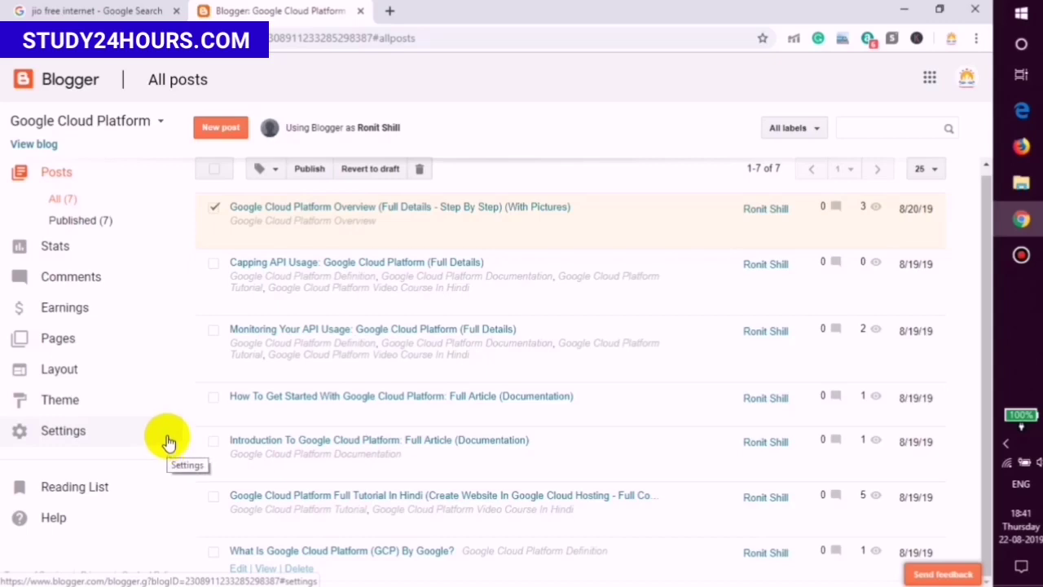
pyautogui.click(213, 206)
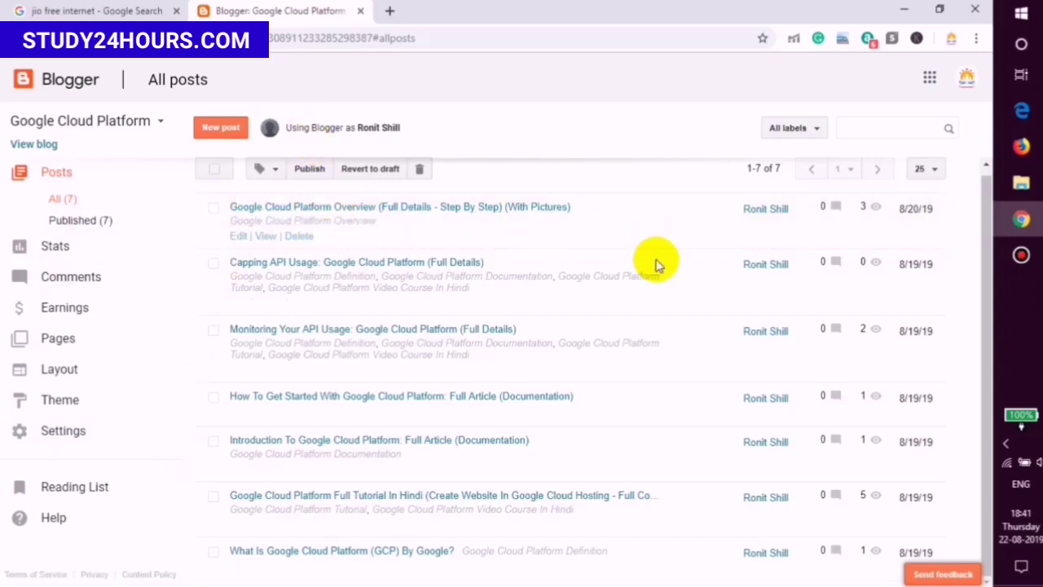
pyautogui.scroll(1, 569, 260)
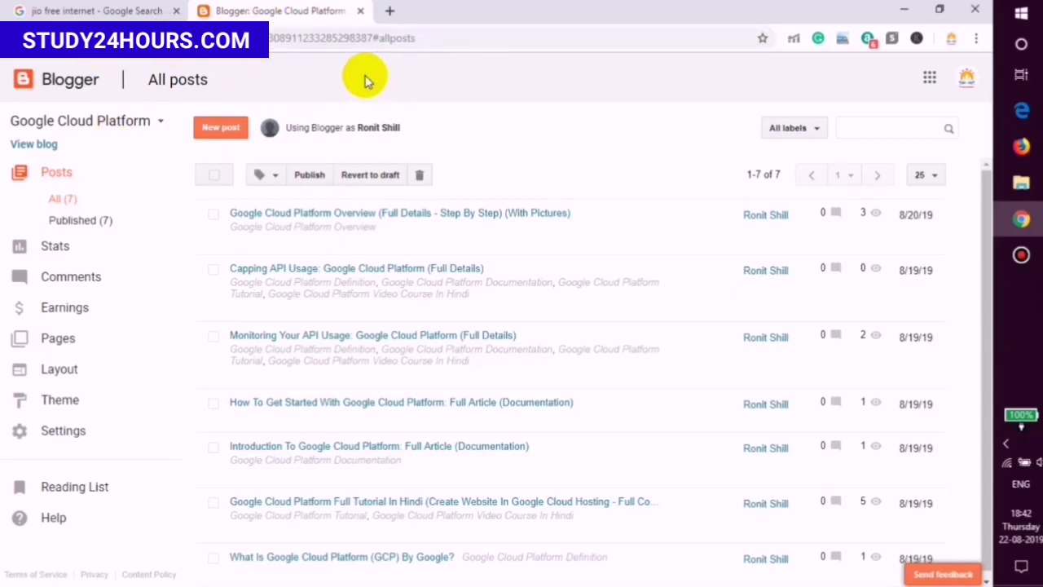
# Step: Start creating a new blog from the Google Cloud Platform blog's blog list, with the title ready for entry
pyautogui.click(144, 129)
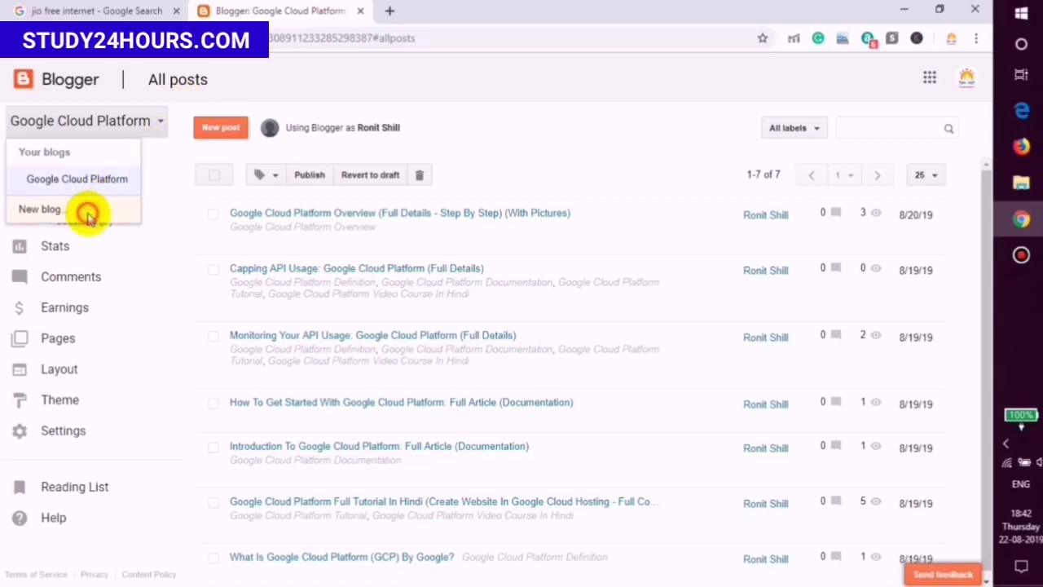
pyautogui.click(88, 214)
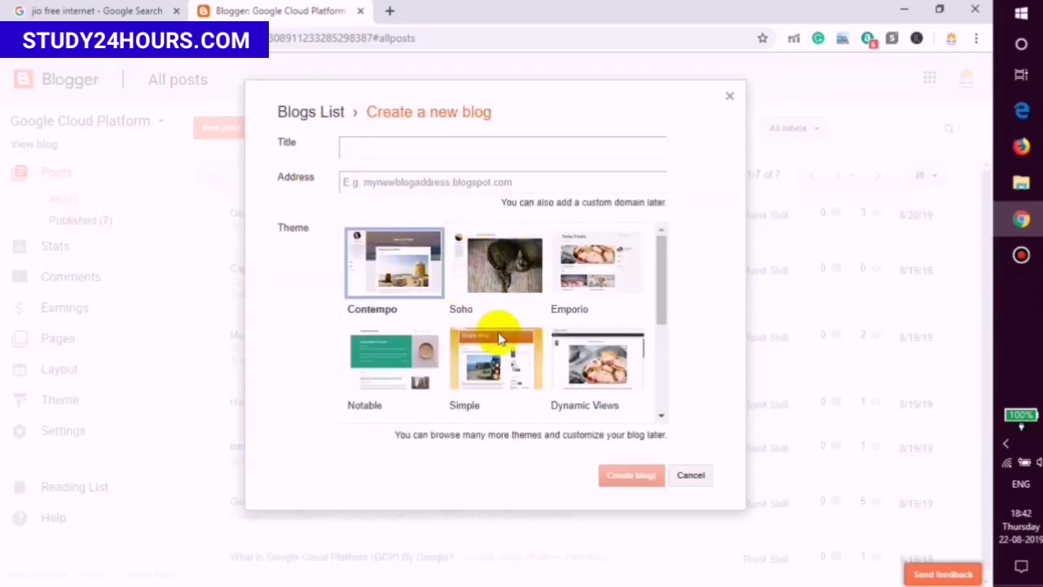
pyautogui.click(388, 148)
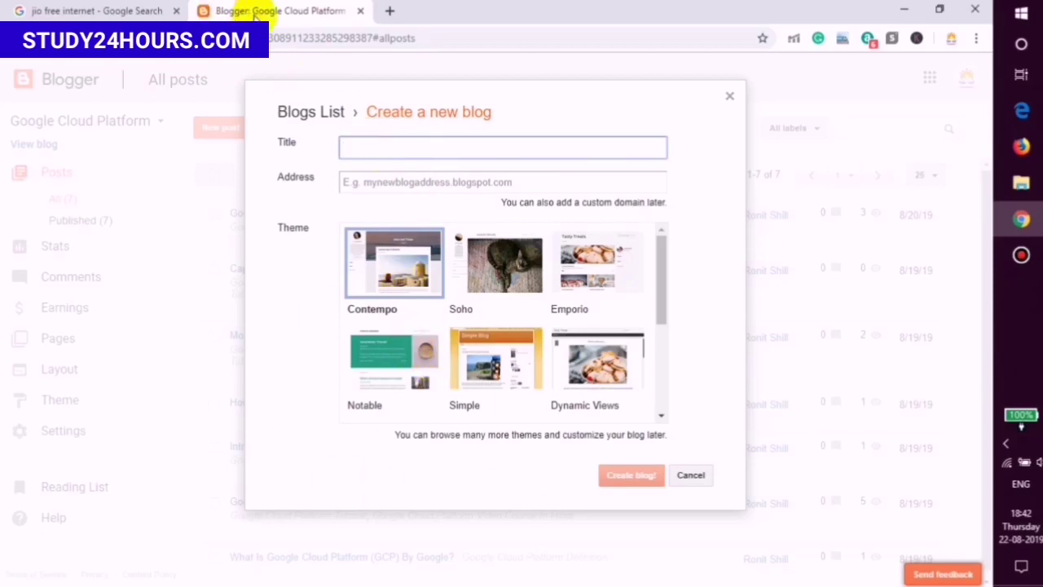
# Step: Copy the keyword "jio free internet" from the Google search and enter it as the new blog's address
pyautogui.click(116, 9)
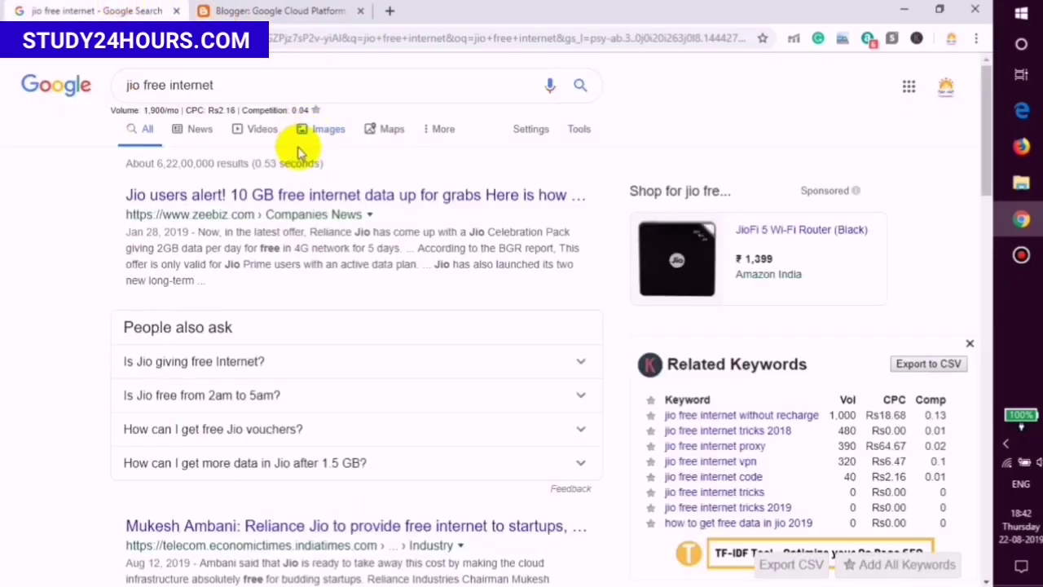
pyautogui.moveTo(233, 88); pyautogui.dragTo(105, 96)
pyautogui.hotkey('ctrl', 'c')
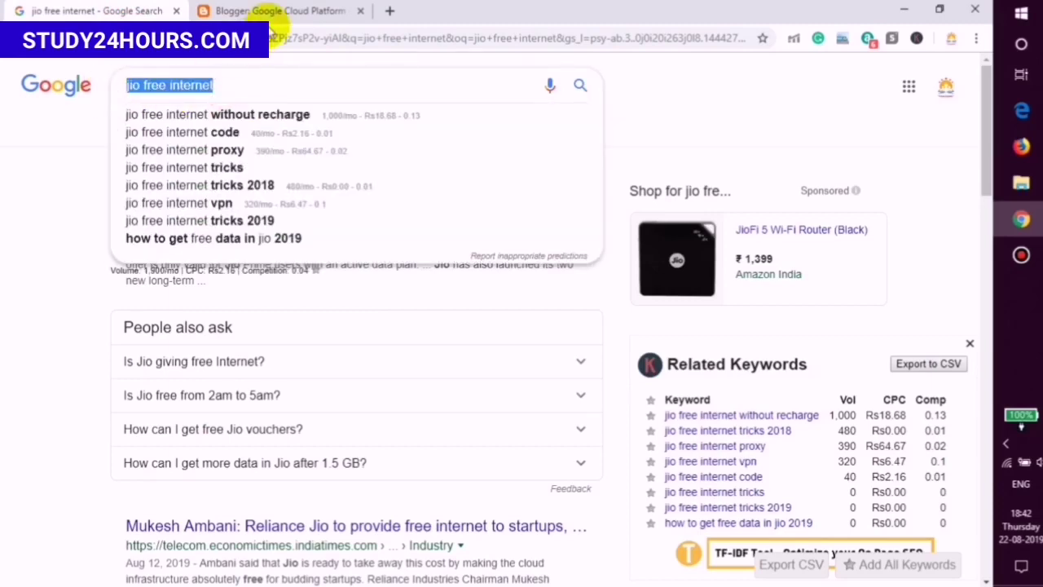
pyautogui.click(280, 10)
pyautogui.click(422, 182)
pyautogui.hotkey('ctrl', 'v')
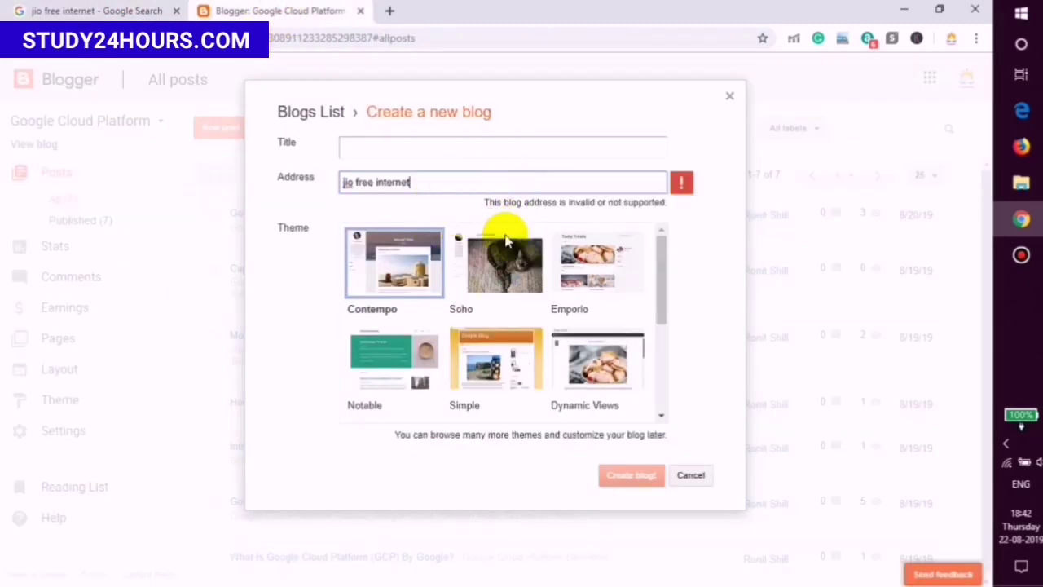
# Step: Remove the spaces from the address and check whether jiofreeinternet.blogspot.com is available
pyautogui.doubleClick(368, 181)
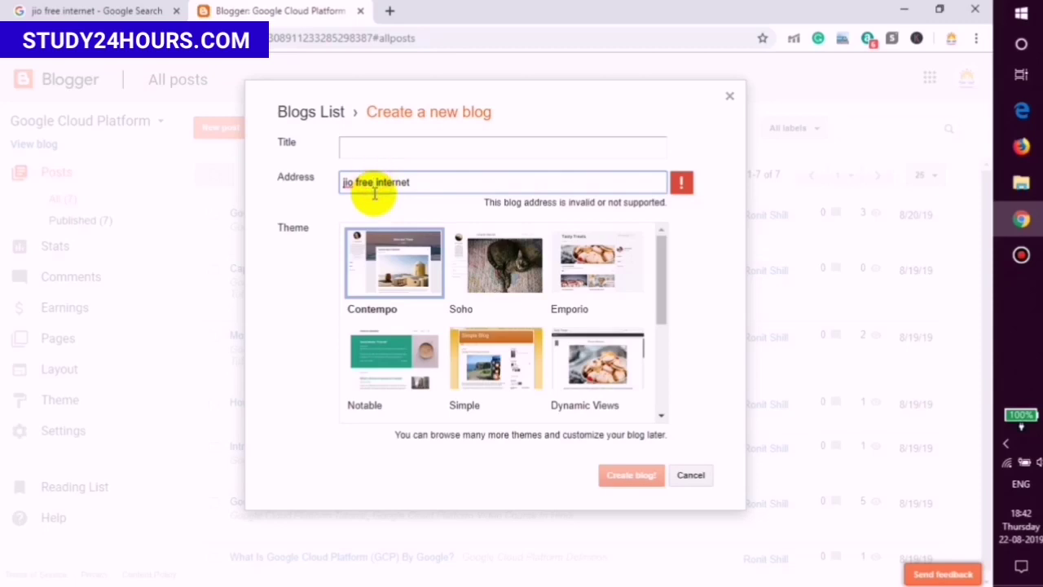
pyautogui.click(374, 181)
pyautogui.press('BackSpace')
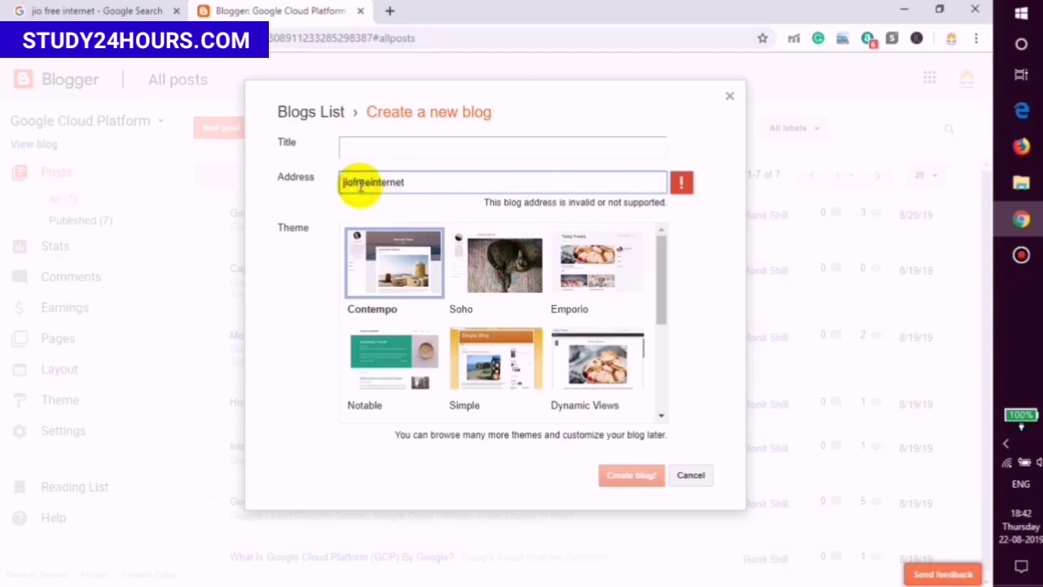
pyautogui.click(424, 205)
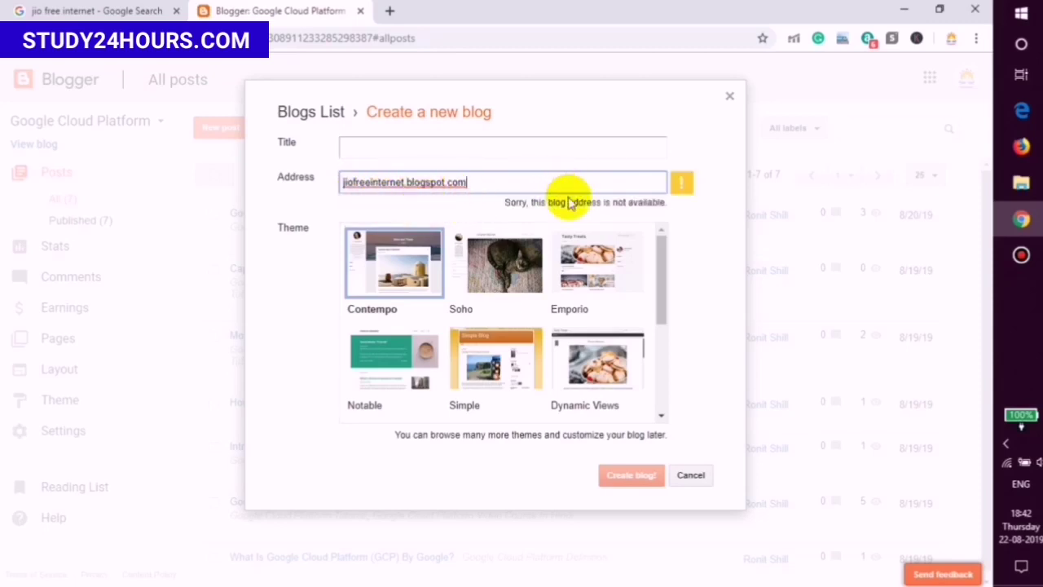
pyautogui.moveTo(489, 203); pyautogui.dragTo(661, 204)
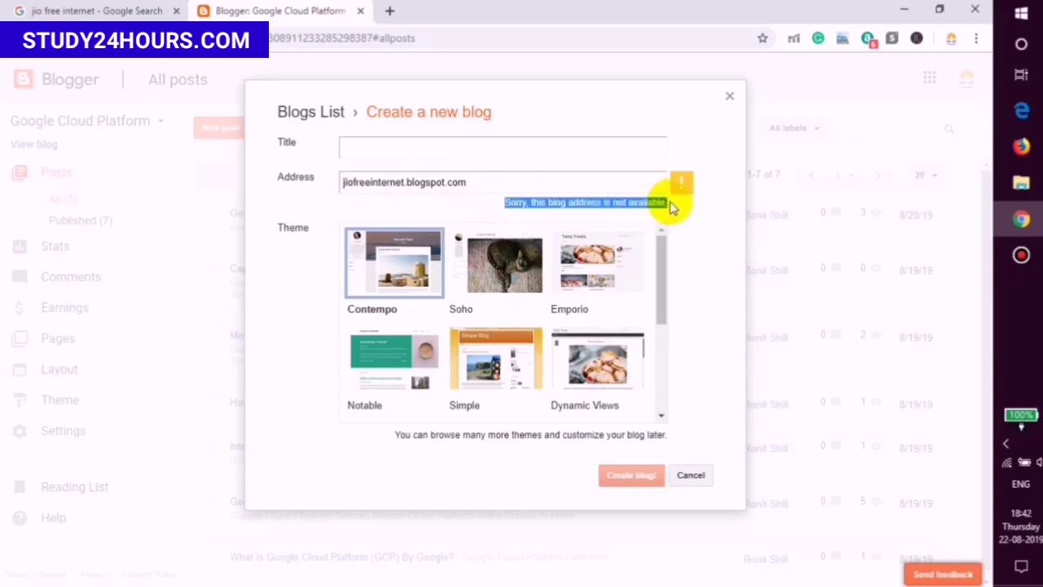
# Step: Try the reordered addresses freeinternet.blogspot.com and freeinternetjio.blogspot.com for the new blog
pyautogui.click(384, 203)
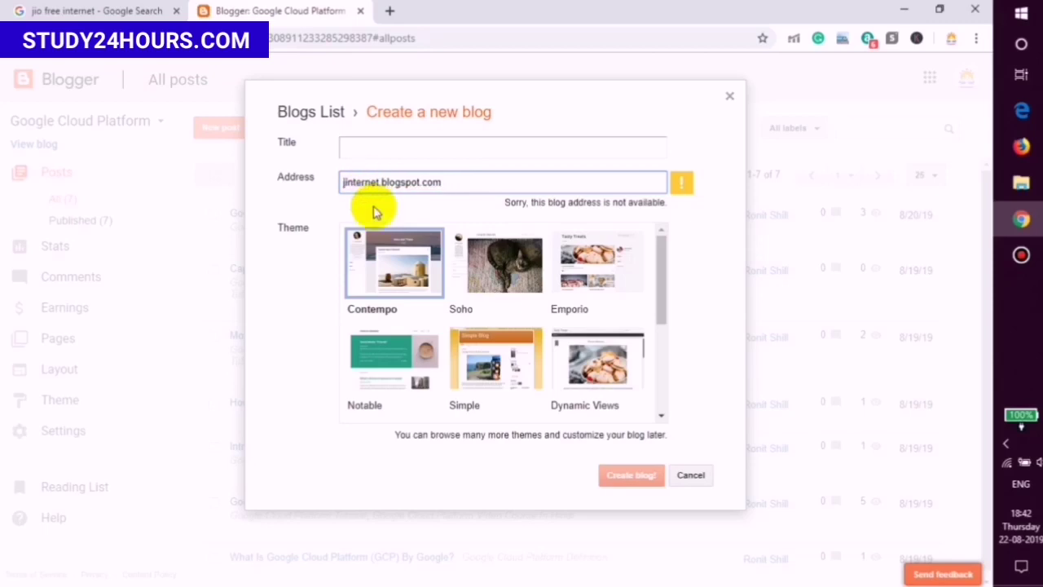
pyautogui.press('BackSpace')
pyautogui.write('free')
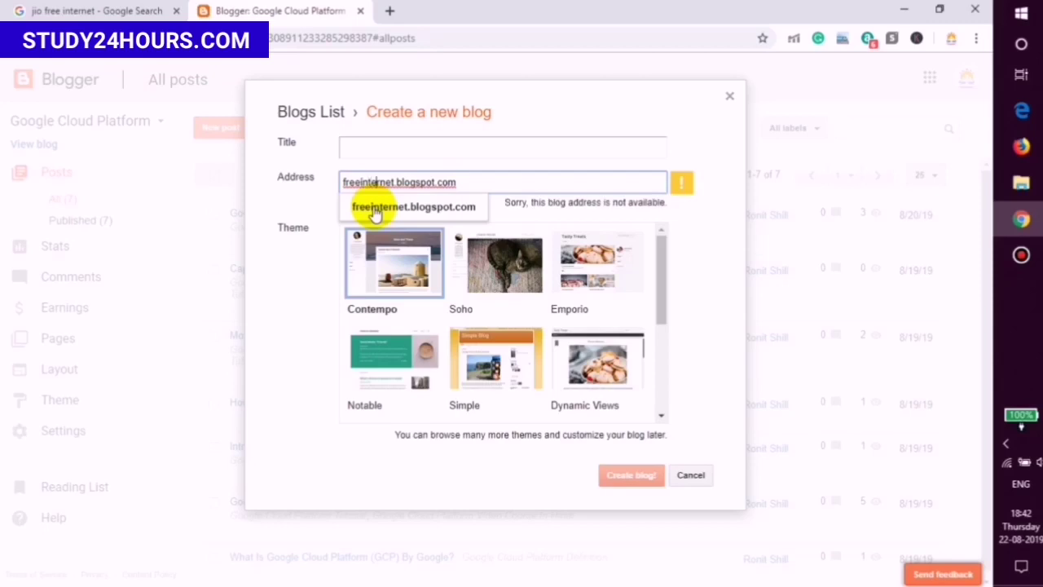
pyautogui.write('1')
pyautogui.write('jio')
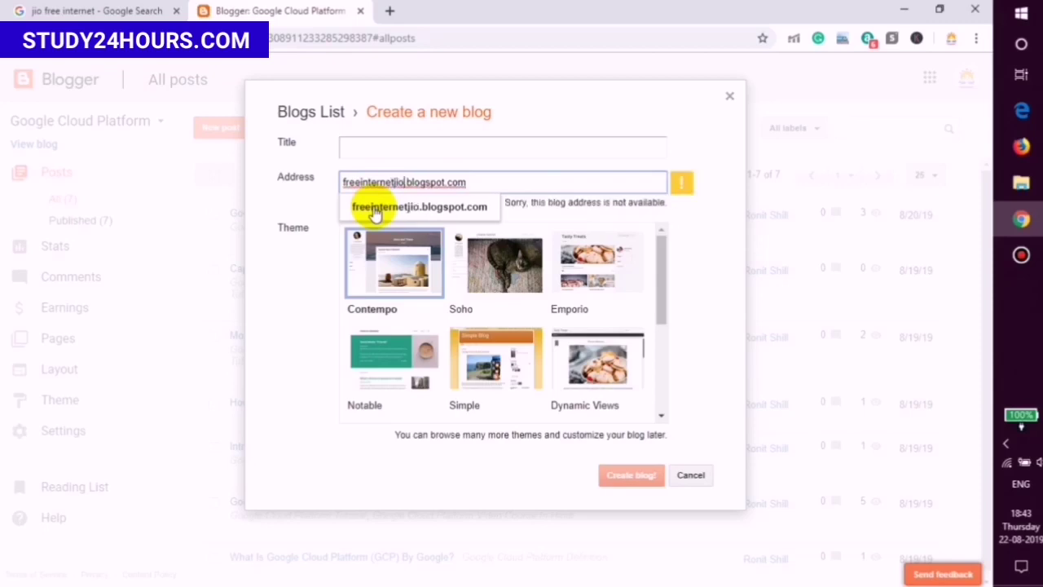
# Step: Change the new blog's address to JioFreeInternetTrick.blogspot.com
pyautogui.press('BackSpace')
pyautogui.press('BackSpace')
pyautogui.press('BackSpace')
pyautogui.press('BackSpace')
pyautogui.press('BackSpace')
pyautogui.press('BackSpace')
pyautogui.press('BackSpace')
pyautogui.press('BackSpace')
pyautogui.press('BackSpace')
pyautogui.press('BackSpace')
pyautogui.press('BackSpace')
pyautogui.press('BackSpace')
pyautogui.press('BackSpace')
pyautogui.write('Jio')
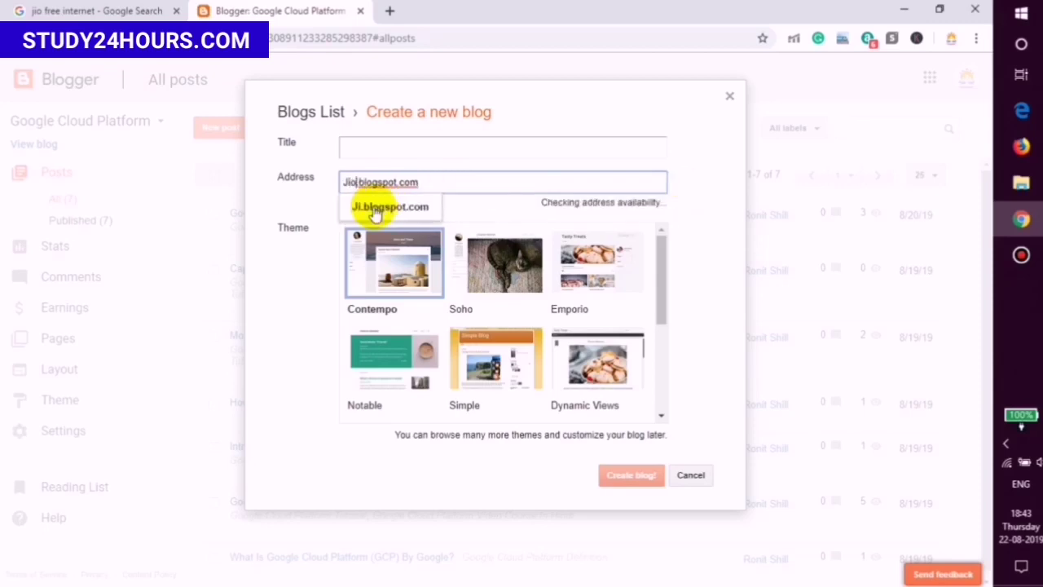
pyautogui.write('FreeInt')
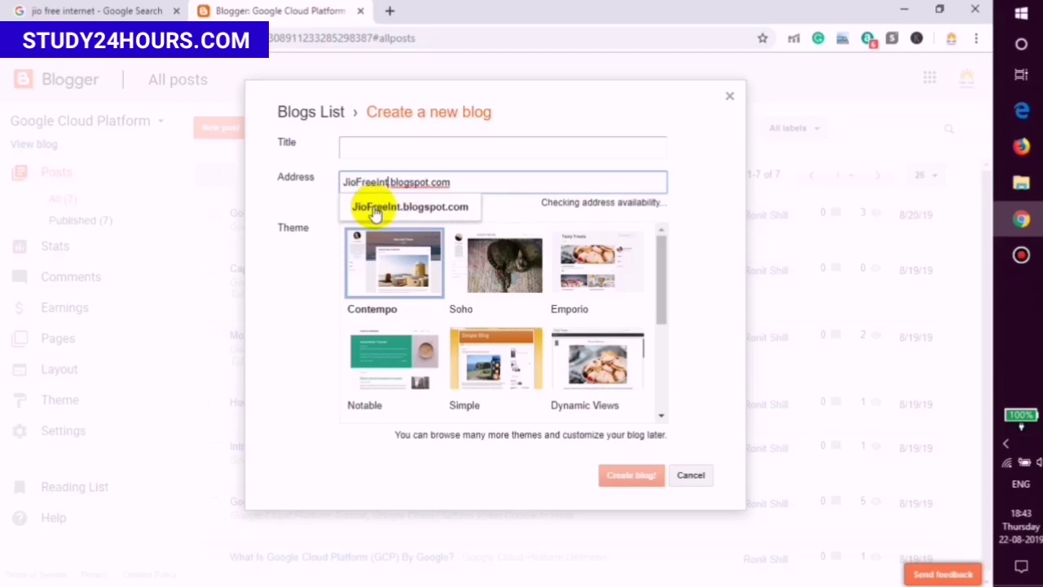
pyautogui.write('ernetTrick')
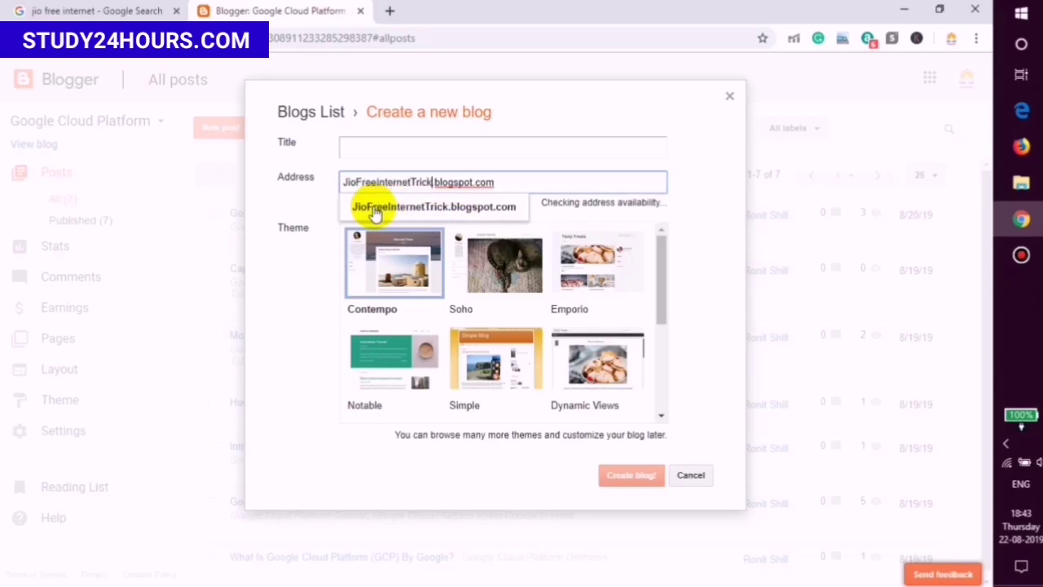
# Step: Replace the "Trick" ending so the blog address reads JioFreeInternetOffers.blogspot.com, and check its availability
pyautogui.press('BackSpace')
pyautogui.press('BackSpace')
pyautogui.press('BackSpace')
pyautogui.press('BackSpace')
pyautogui.press('BackSpace')
pyautogui.write('Offers')
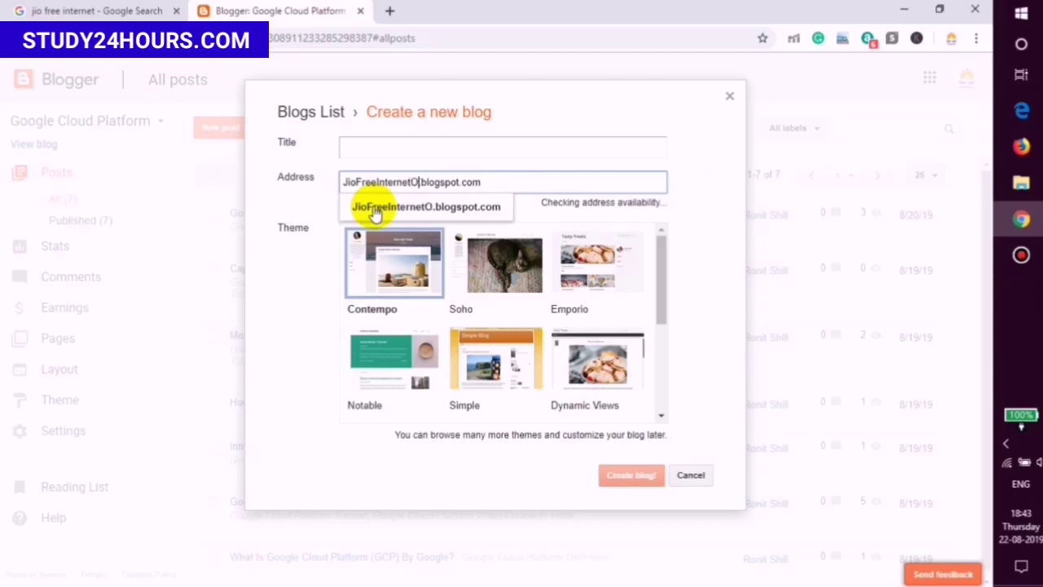
pyautogui.click(374, 210)
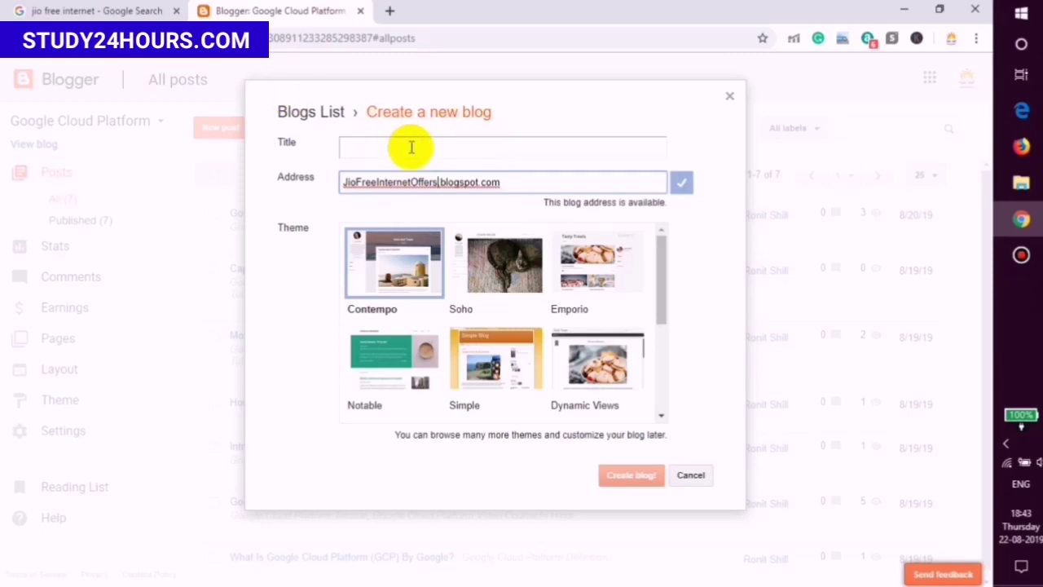
pyautogui.moveTo(505, 182); pyautogui.dragTo(337, 181)
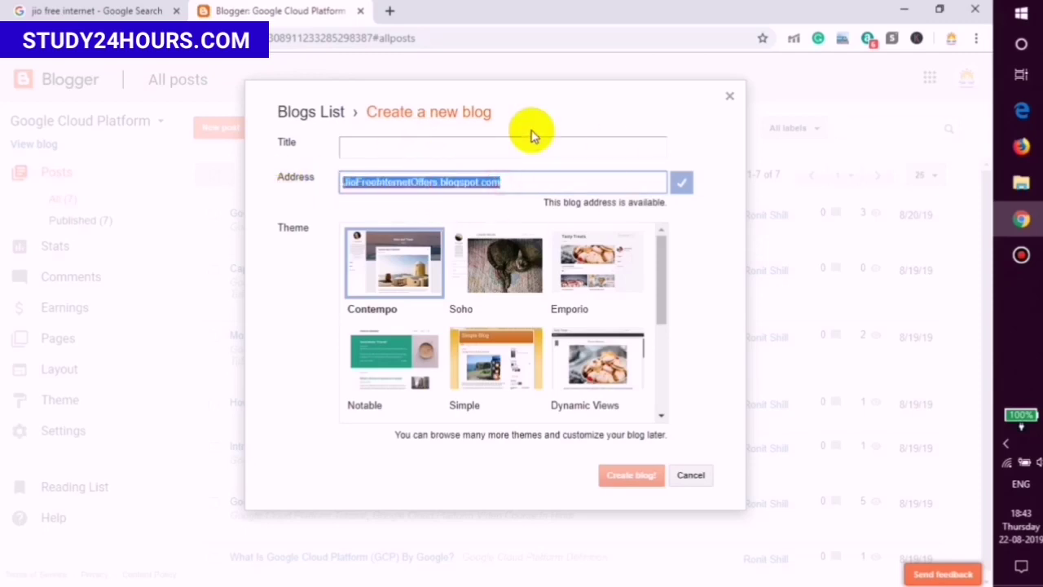
pyautogui.click(688, 223)
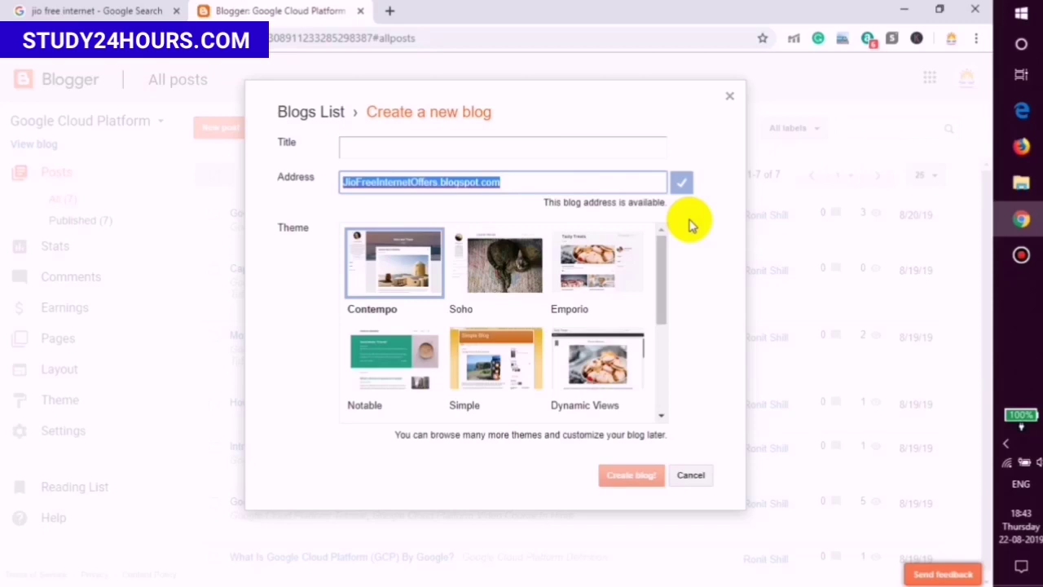
# Step: Enter "Jio Free Internet" as the new blog's title, correcting the capitalisation of "Jio"
pyautogui.click(413, 149)
pyautogui.write('Jio Free Internet')
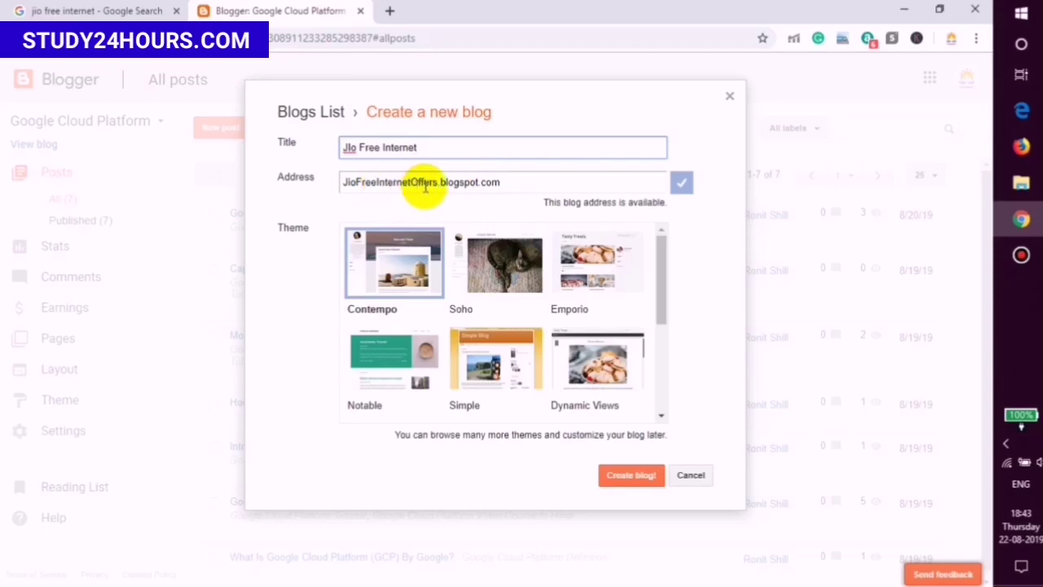
pyautogui.click(350, 147)
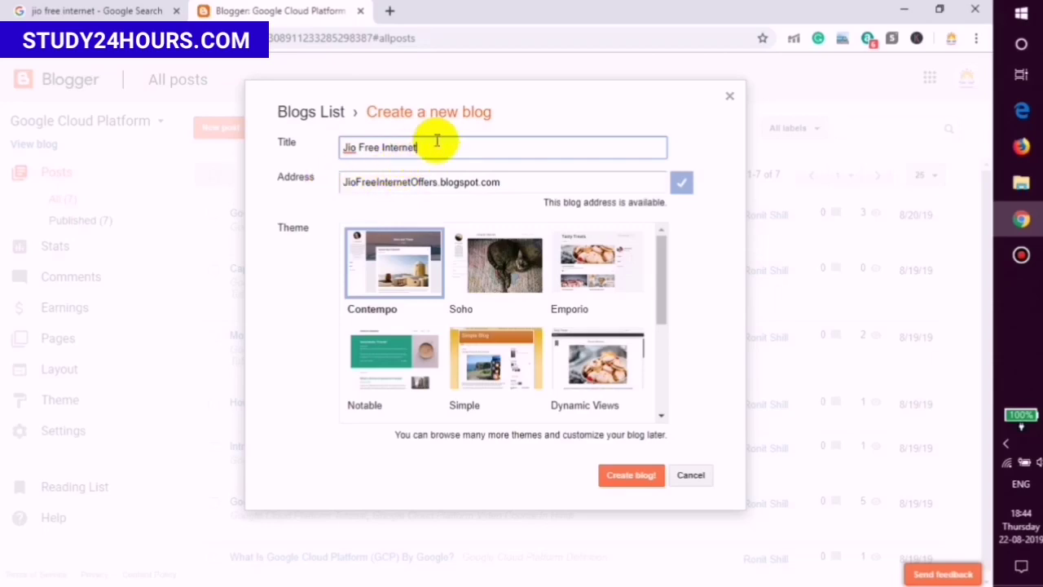
# Step: Go back to the "jio tv booking online" Google results and examine how the jiodthbooking.com listing matches its keyword
pyautogui.click(127, 10)
pyautogui.click(6, 319)
pyautogui.scroll(-3, 92, 295)
pyautogui.scroll(3, 93, 295)
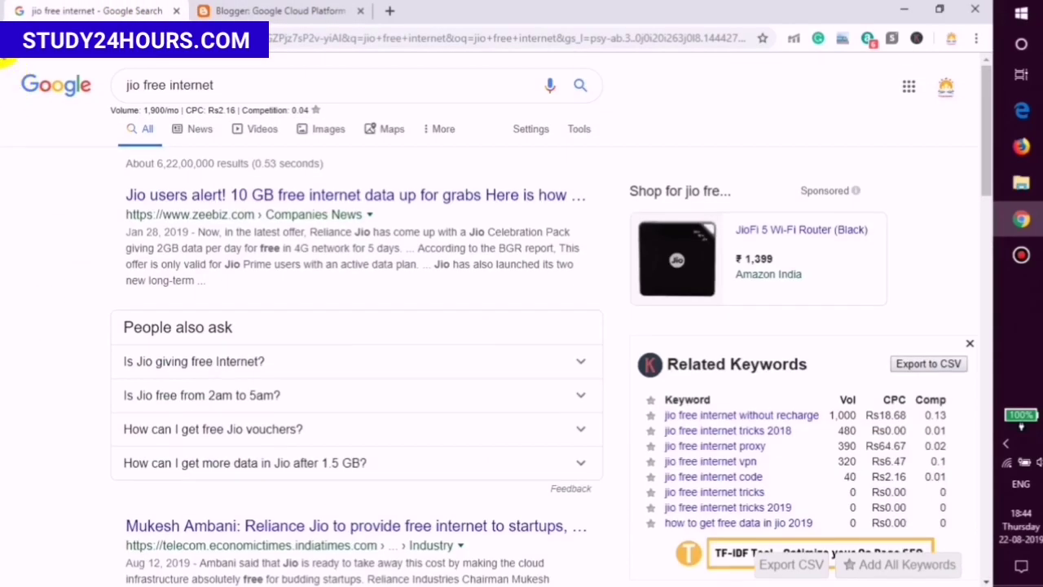
pyautogui.click(15, 38)
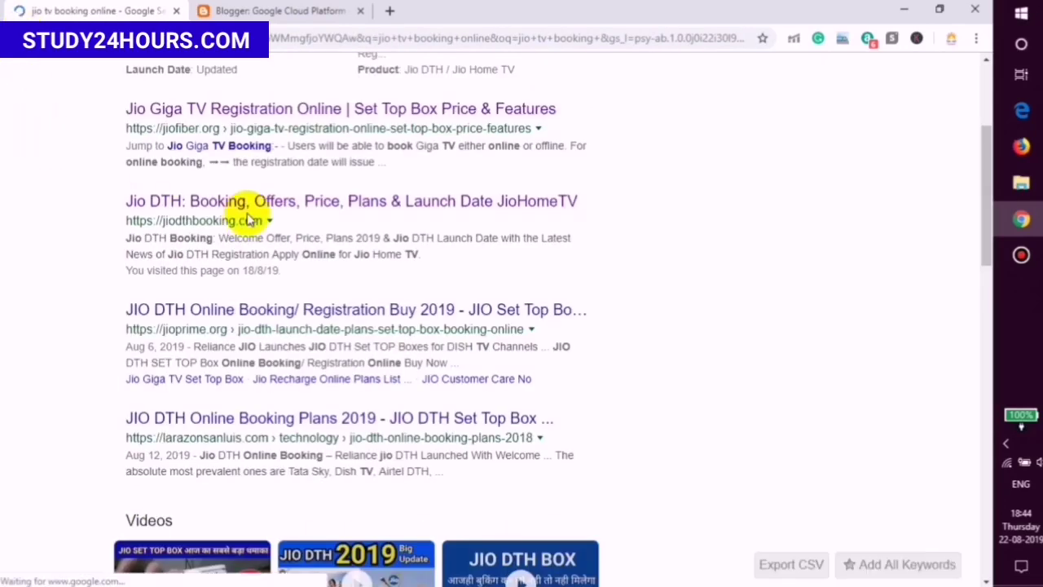
pyautogui.scroll(1, 245, 214)
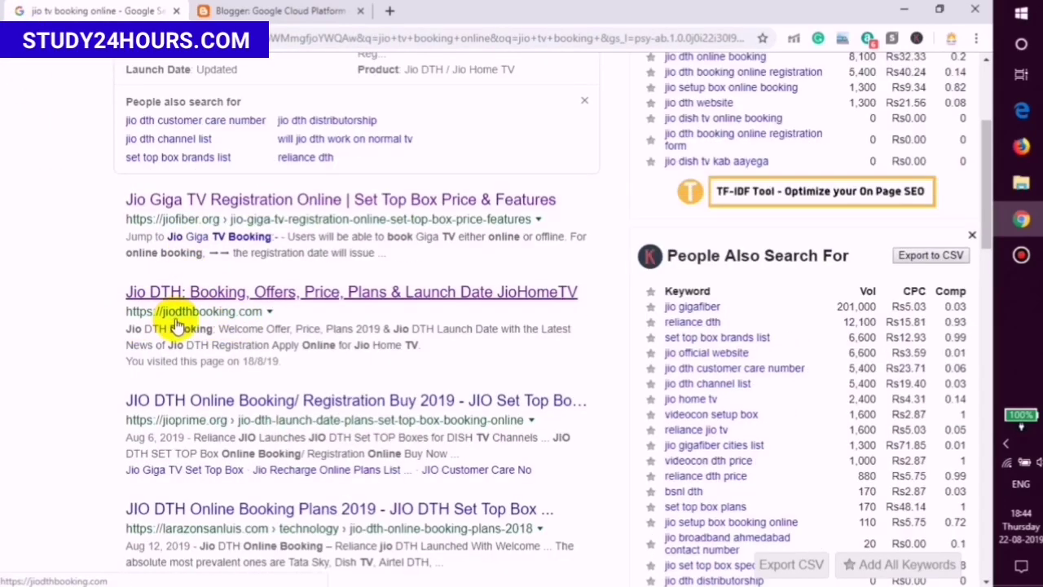
# Step: Complete the title as "Jio Free Internet Offers" and create the blog with the Contempo theme, declining the Google Domains offer
pyautogui.click(326, 15)
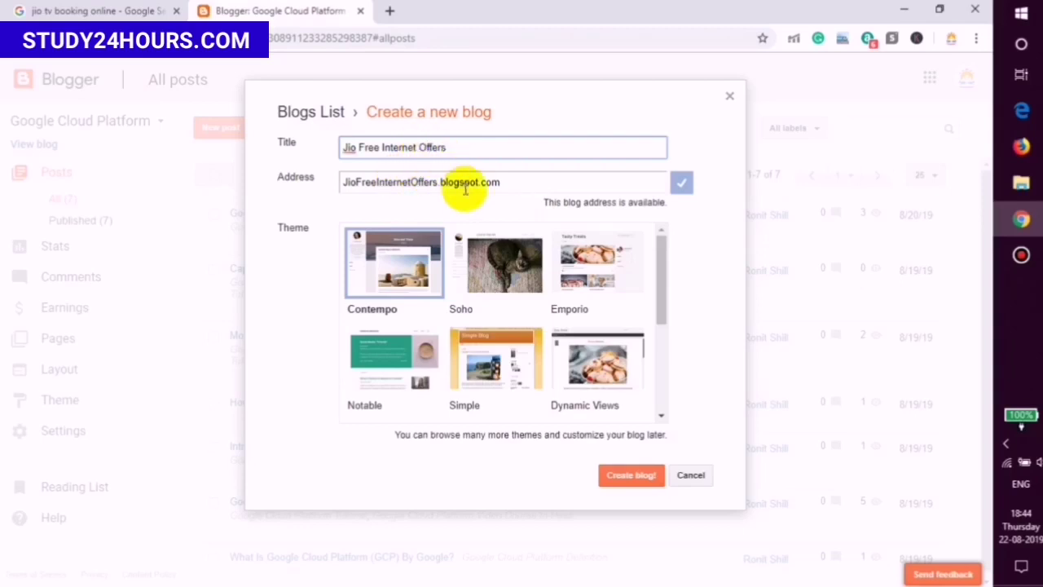
pyautogui.click(634, 479)
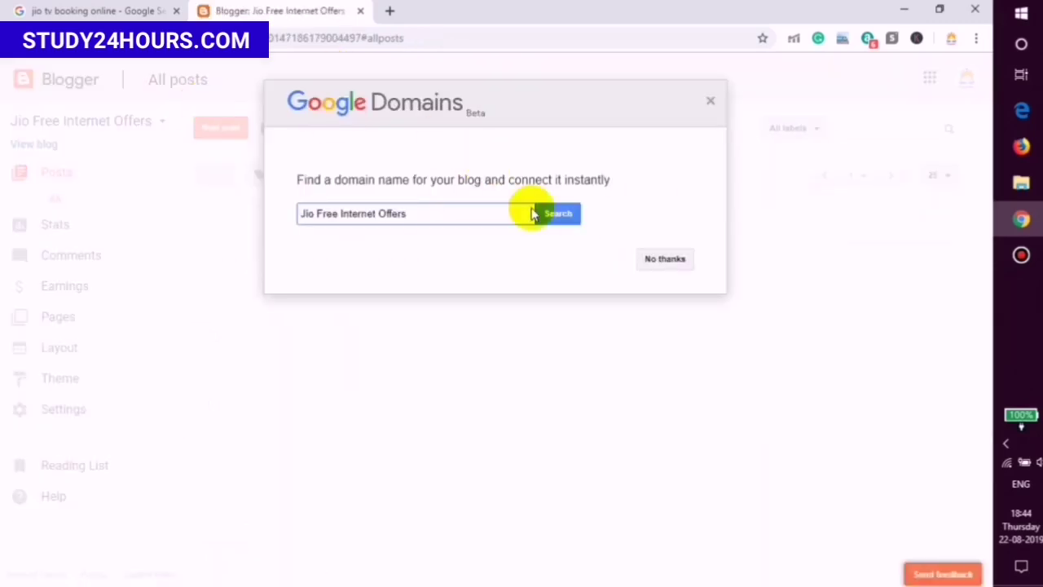
pyautogui.click(657, 269)
# Step: View the new Jio Free Internet Offers blog's public page and return to its dashboard
pyautogui.click(38, 145)
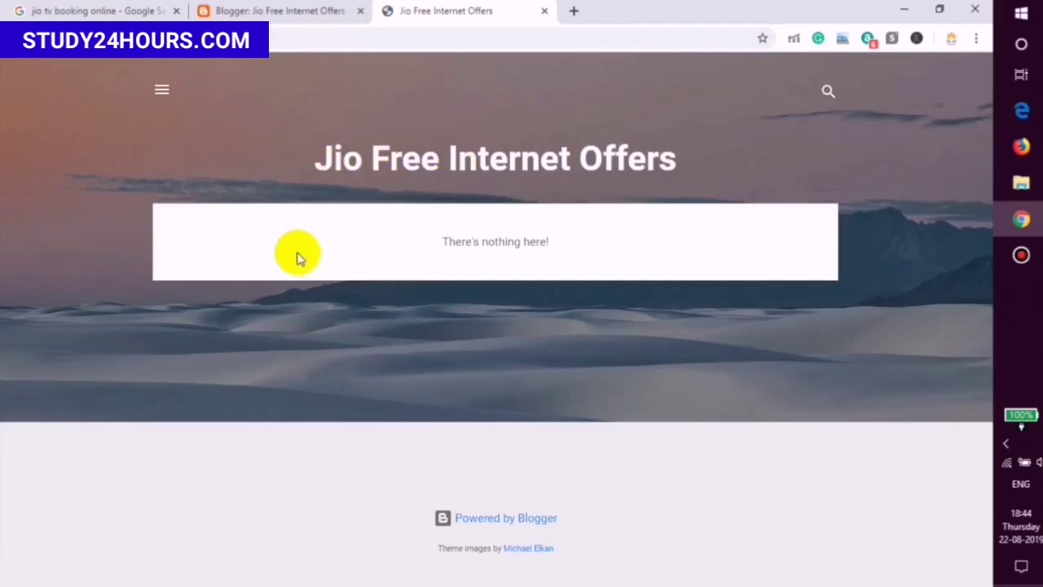
pyautogui.click(544, 11)
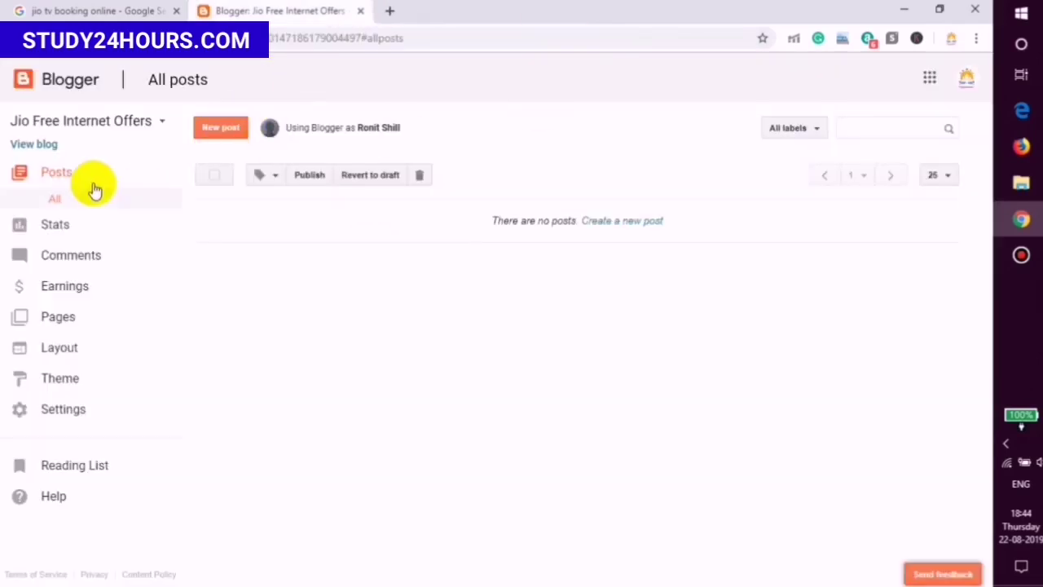
# Step: Upload the custom theme file PureMag.xml from the JSISJI folder inside the desktop Themes folder to the blog
pyautogui.click(72, 379)
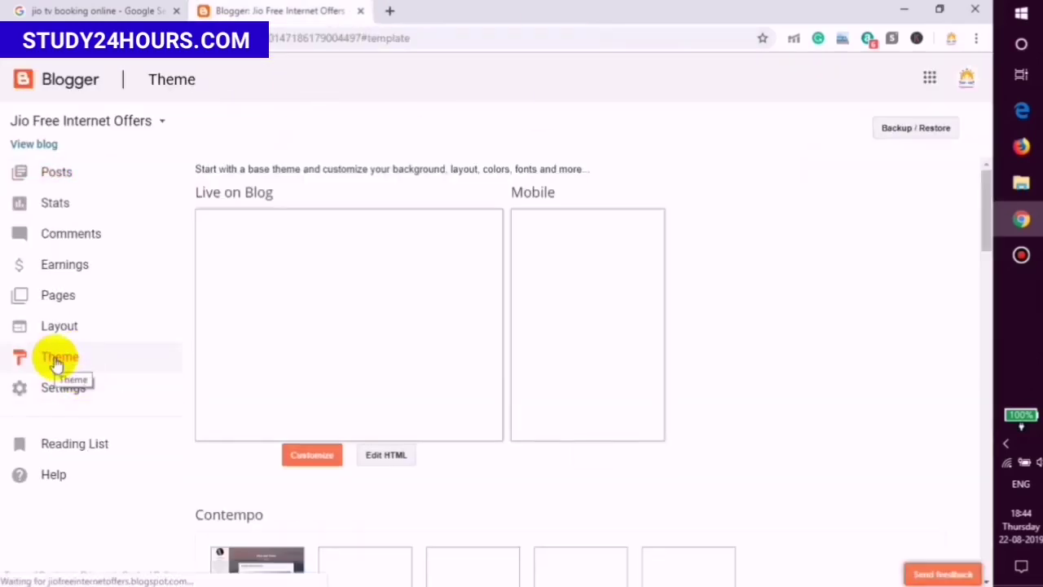
pyautogui.click(913, 130)
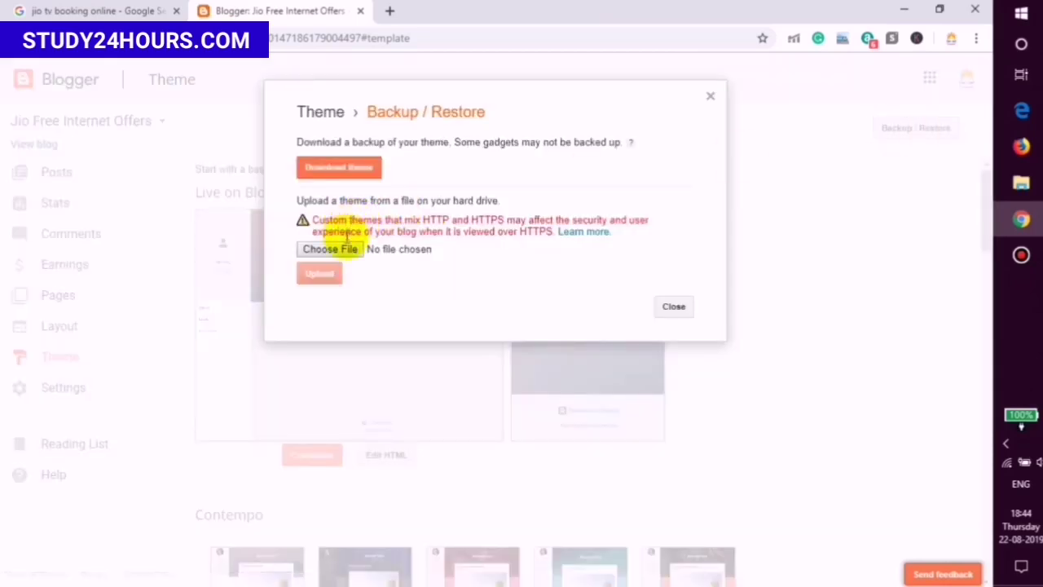
pyautogui.click(347, 252)
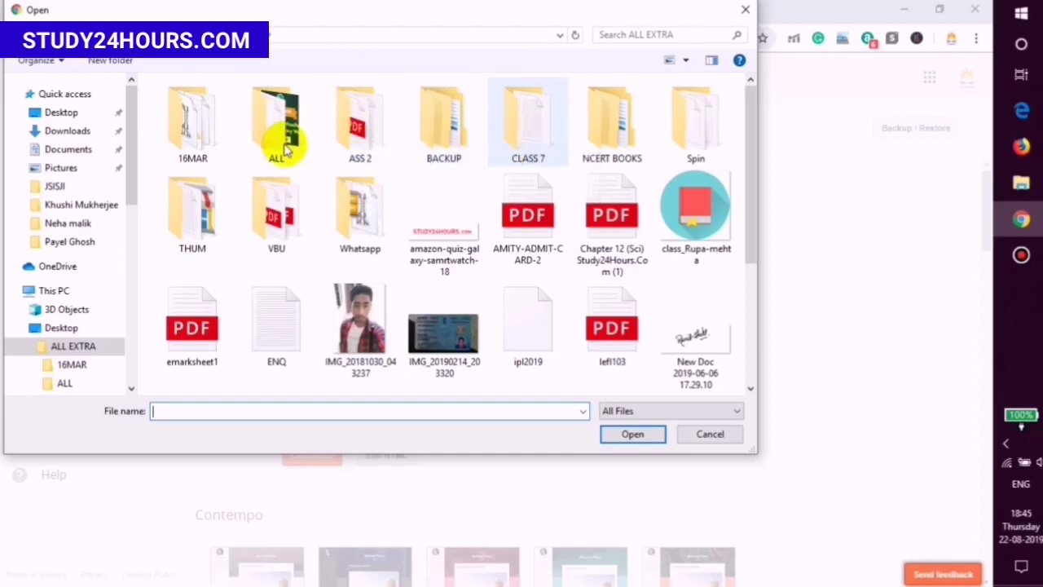
pyautogui.click(184, 35)
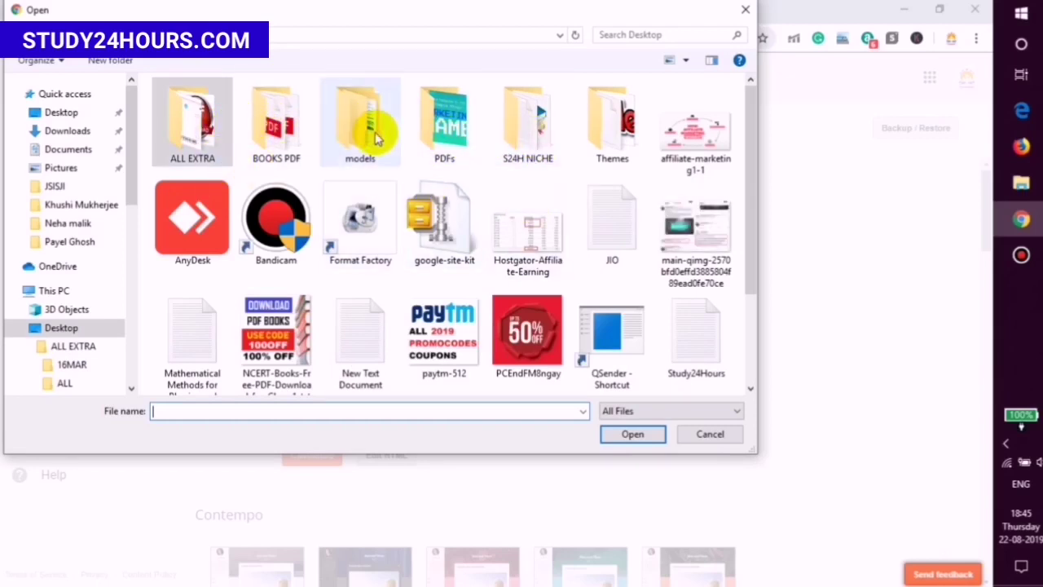
pyautogui.doubleClick(598, 120)
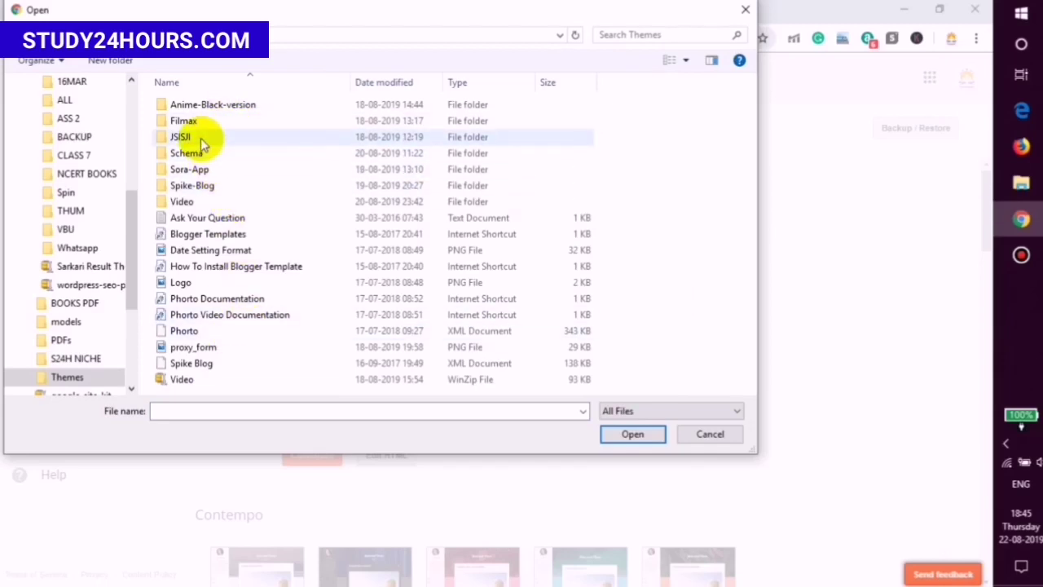
pyautogui.doubleClick(182, 137)
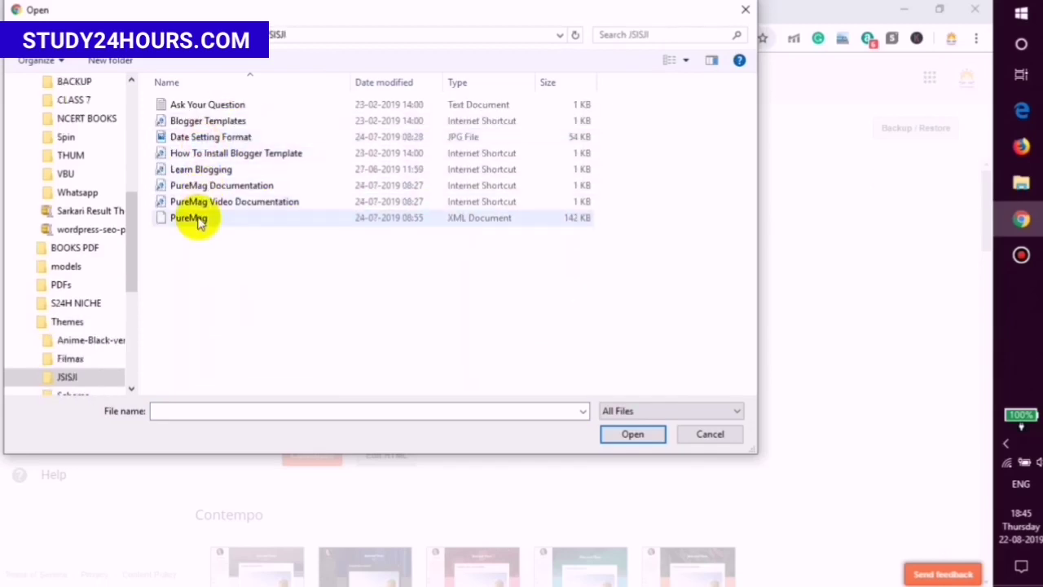
pyautogui.doubleClick(199, 223)
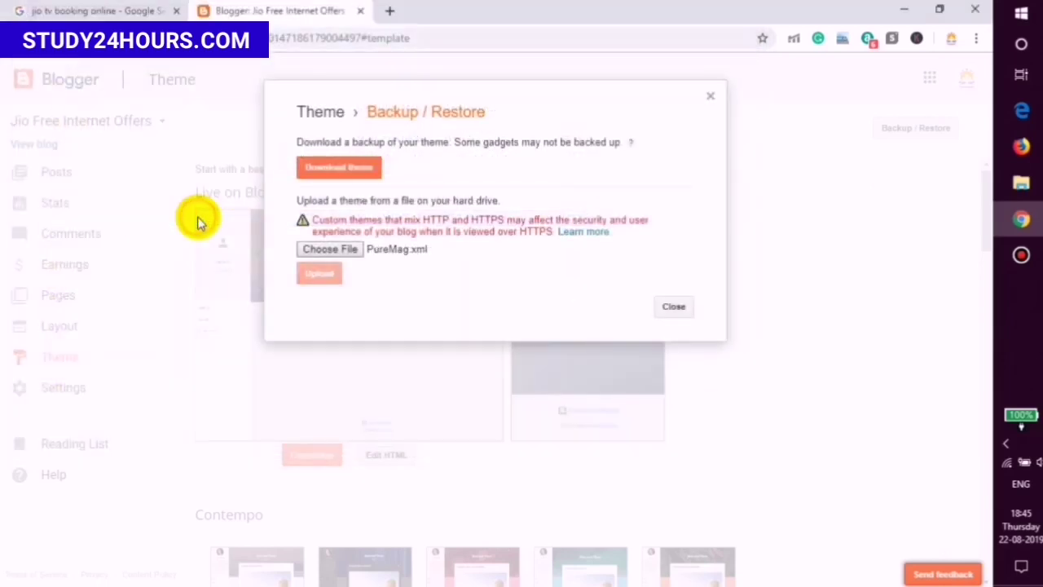
pyautogui.click(330, 275)
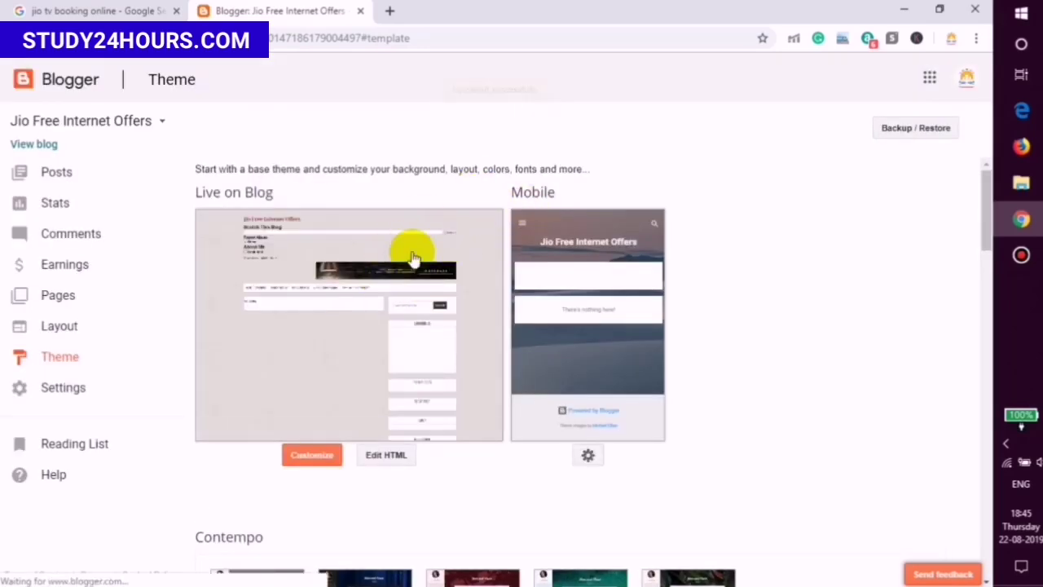
# Step: View the public blog with its new theme from header to footer, and return to the theme settings
pyautogui.click(46, 144)
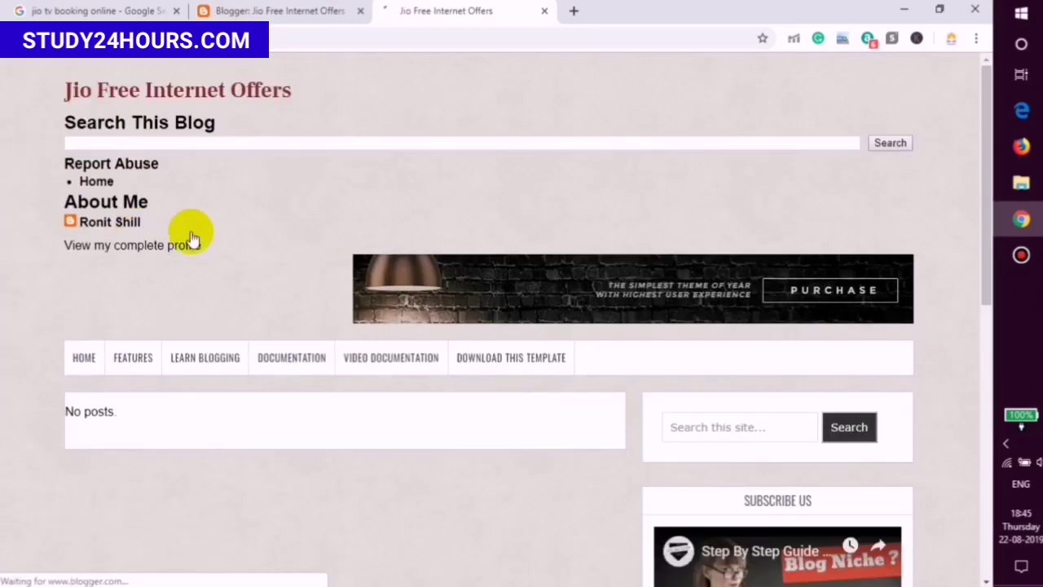
pyautogui.scroll(-4, 290, 235)
pyautogui.scroll(-4, 326, 228)
pyautogui.scroll(8, 374, 225)
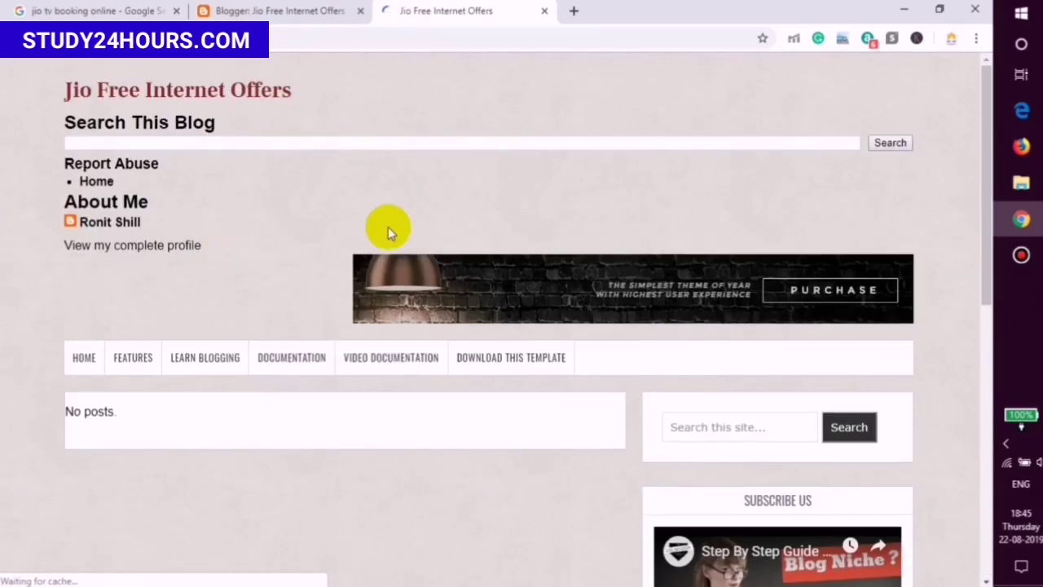
pyautogui.scroll(-6, 154, 233)
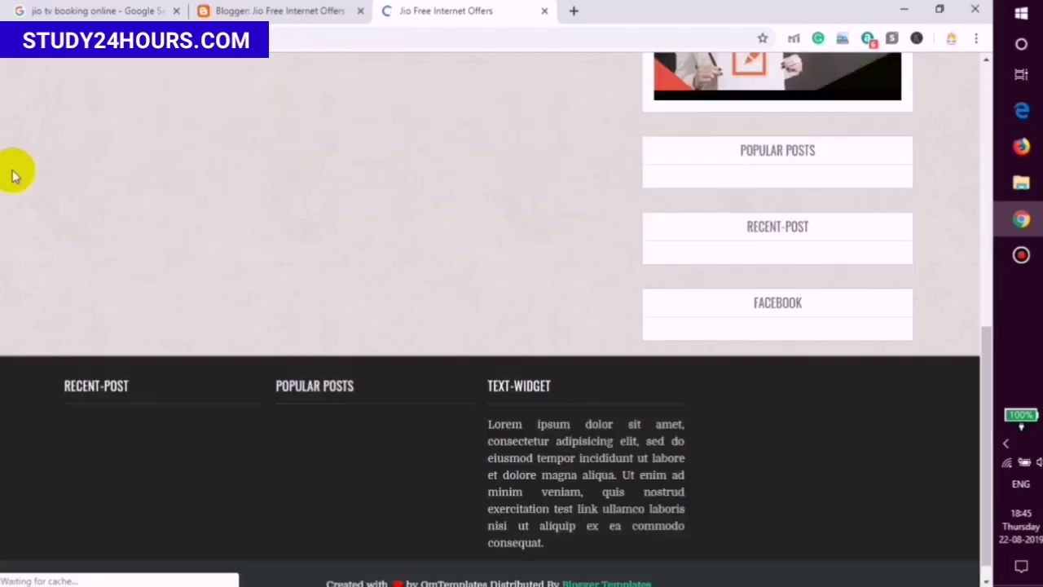
pyautogui.click(544, 10)
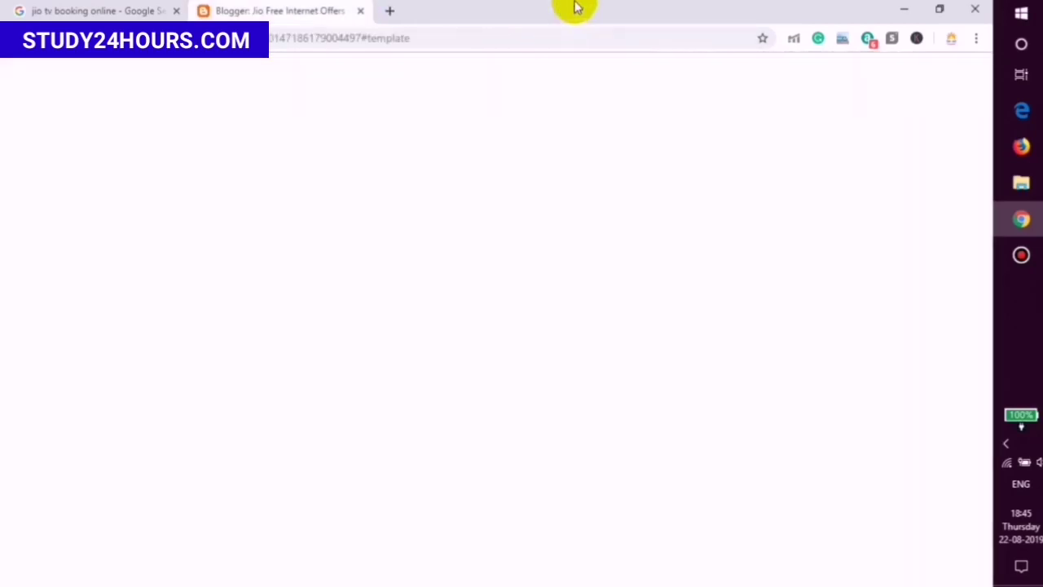
# Step: Open the blog's layout and remove the Search This Blog gadget from the Left-Header section
pyautogui.scroll(-2, 272, 250)
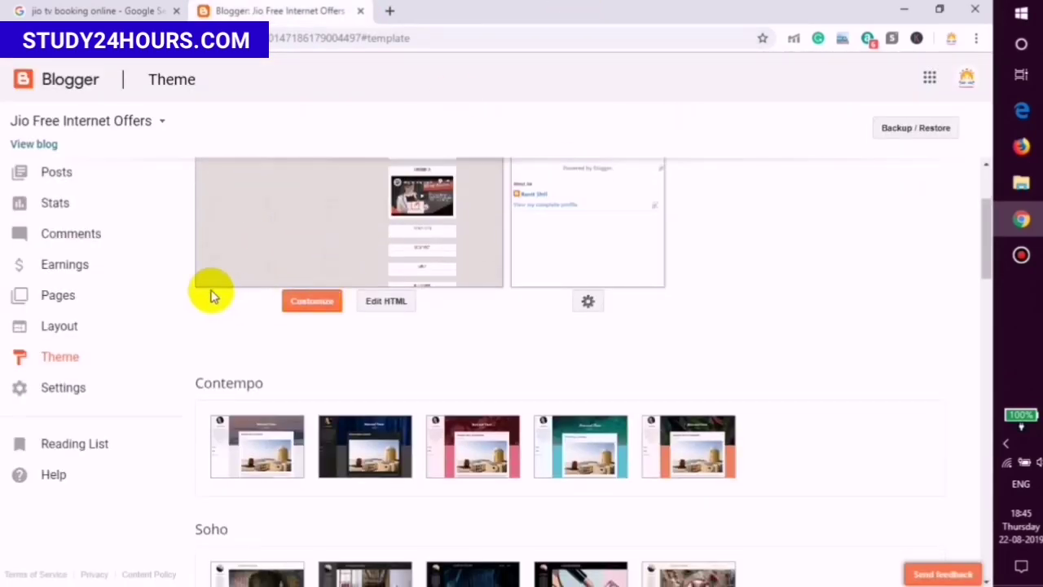
pyautogui.click(62, 330)
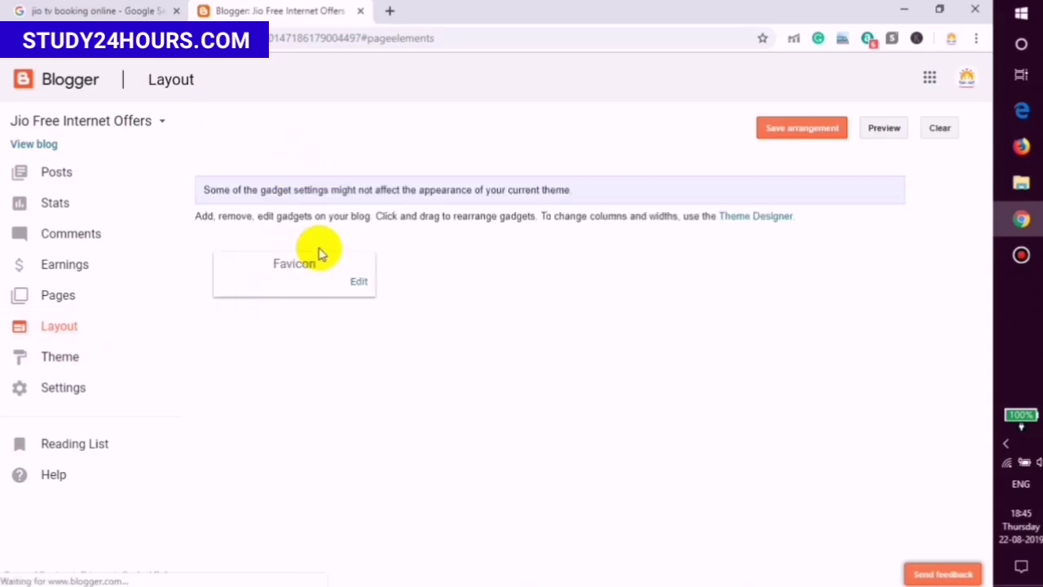
pyautogui.scroll(-3, 391, 214)
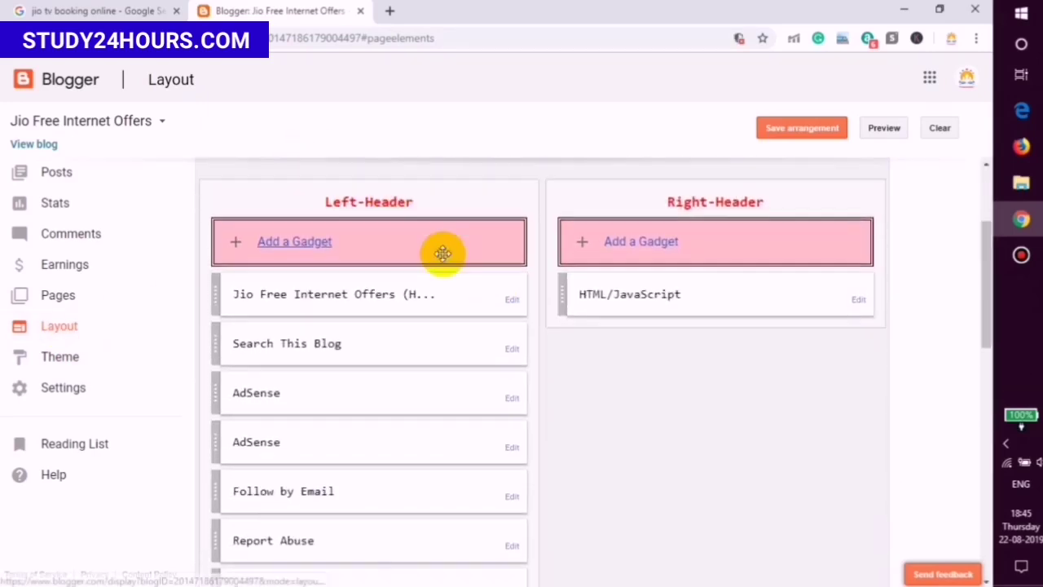
pyautogui.click(512, 295)
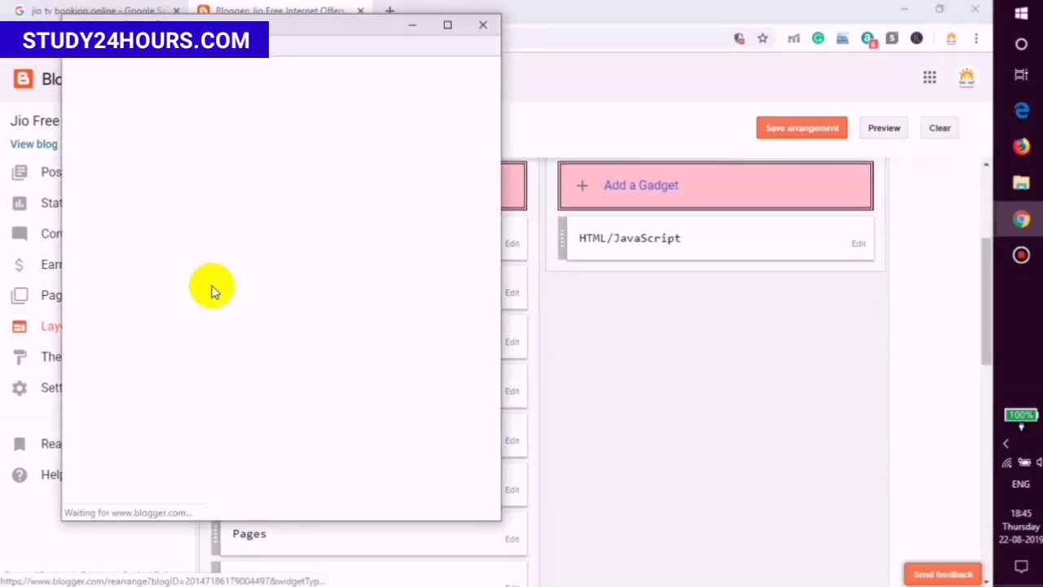
pyautogui.click(245, 242)
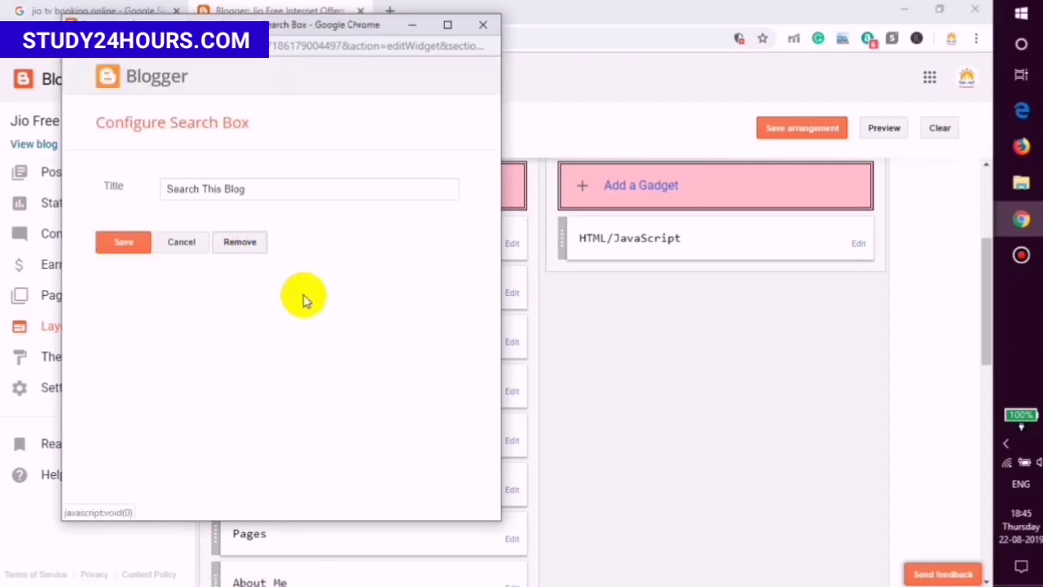
pyautogui.click(364, 144)
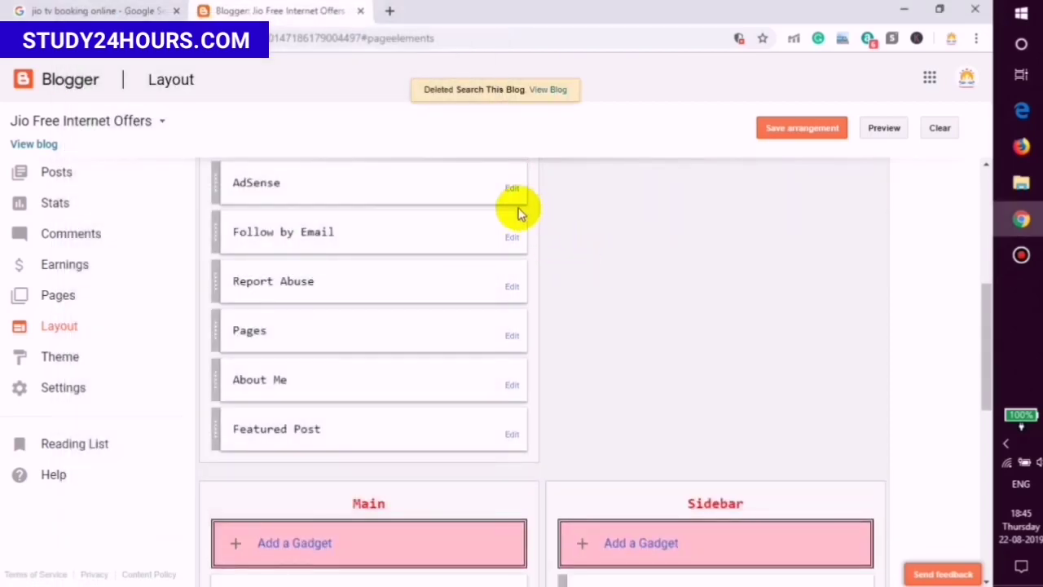
# Step: Remove the Follow by Email gadget and the AdSense gadget directly above it from the Left-Header section
pyautogui.scroll(1, 556, 277)
pyautogui.click(511, 315)
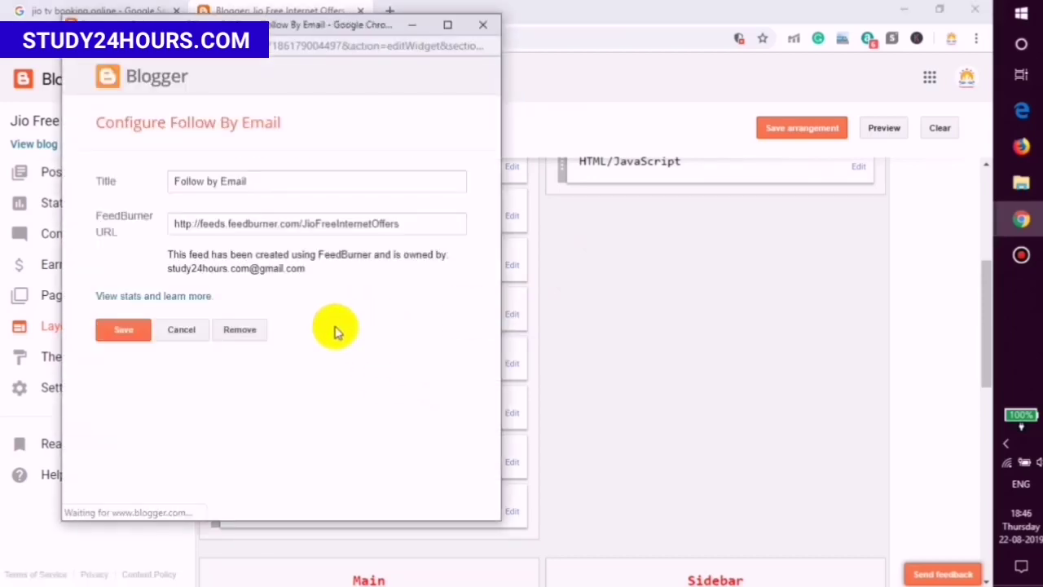
pyautogui.click(248, 328)
pyautogui.click(339, 149)
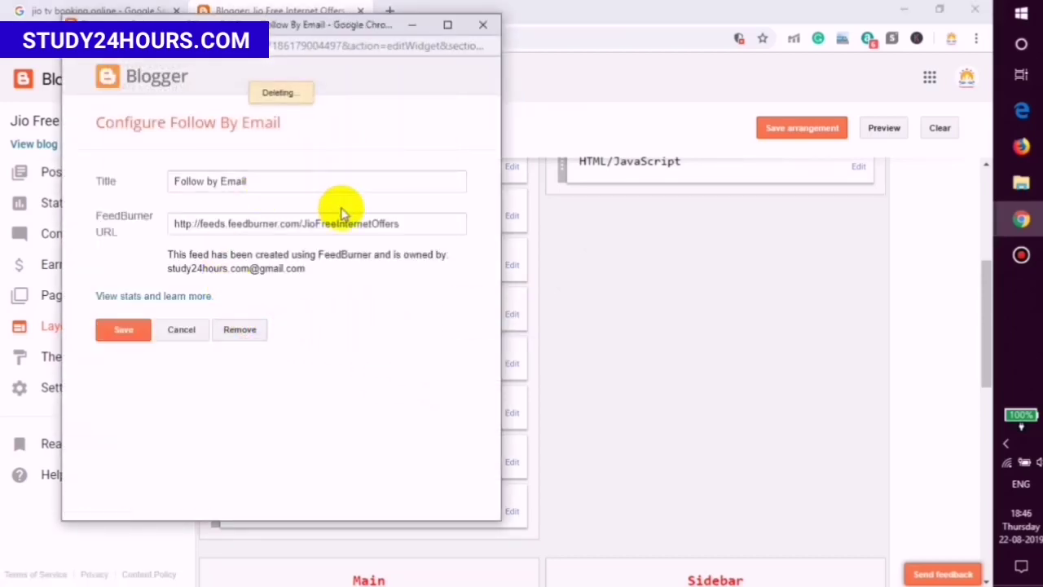
pyautogui.click(511, 265)
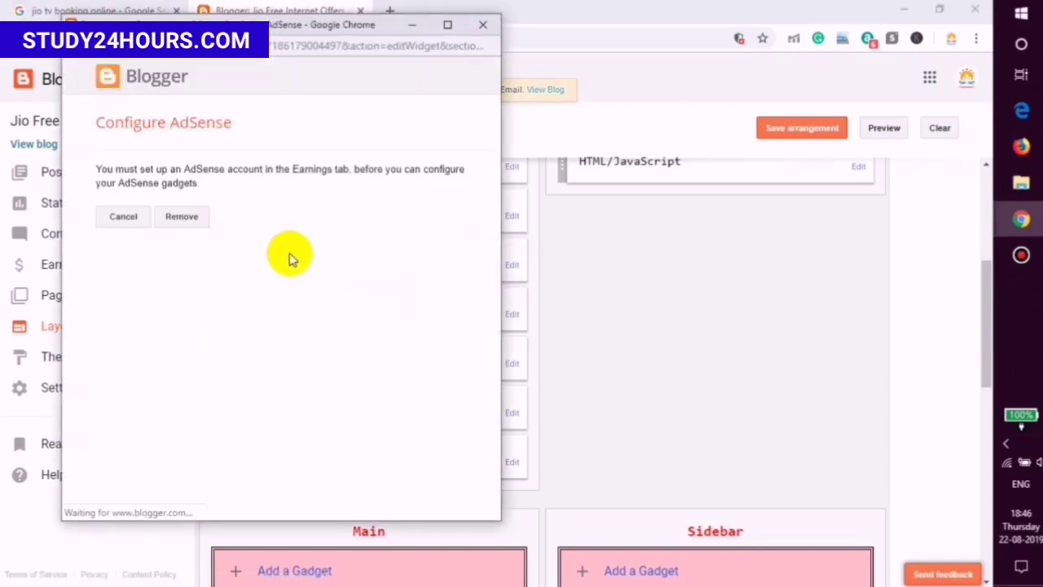
pyautogui.click(181, 216)
pyautogui.click(356, 147)
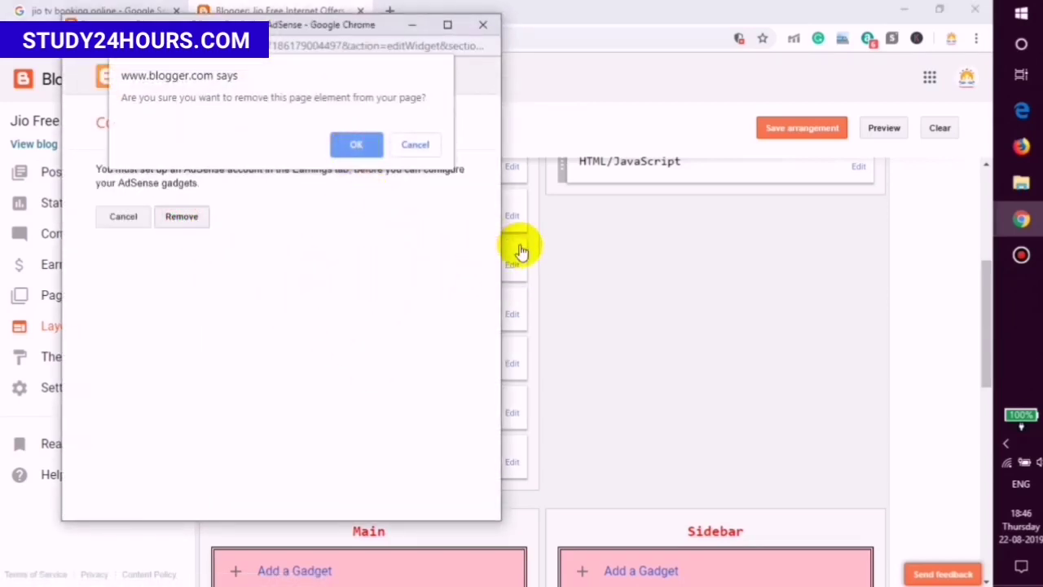
pyautogui.click(345, 146)
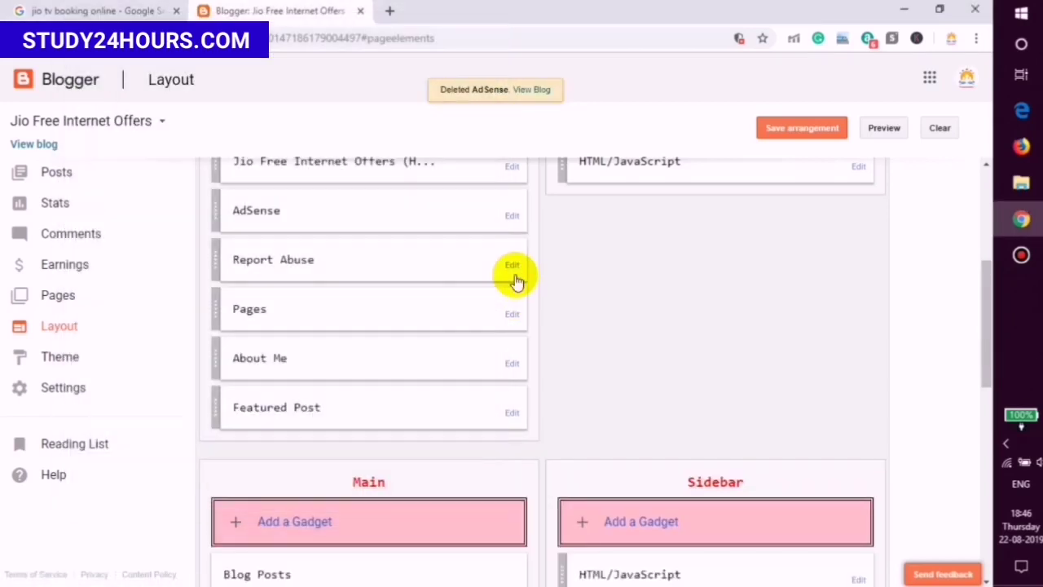
# Step: Remove the Report Abuse gadget from Left-Header and move the Featured Post gadget to the top of the Sidebar section
pyautogui.click(511, 269)
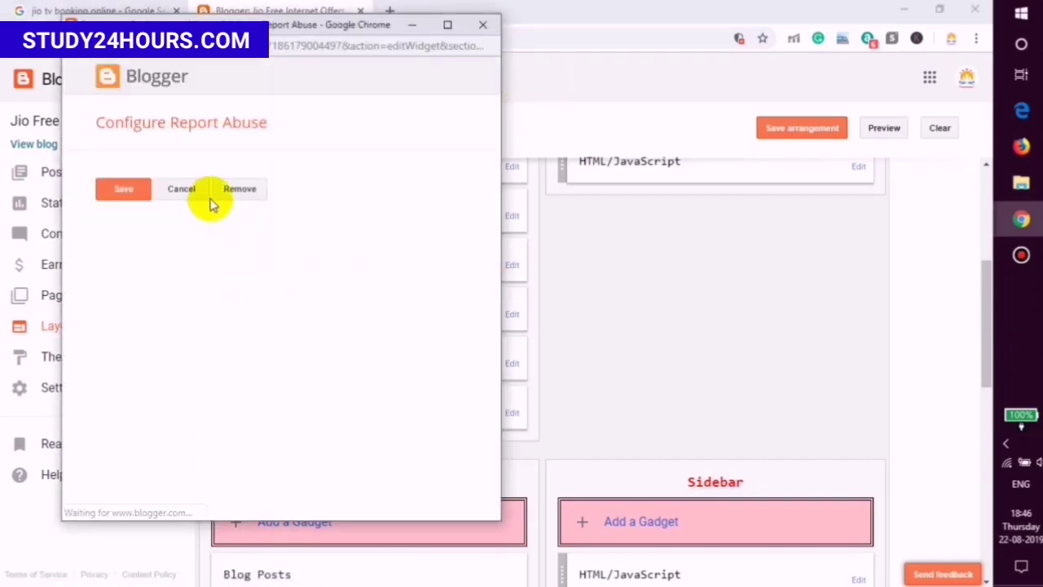
pyautogui.click(245, 190)
pyautogui.click(348, 146)
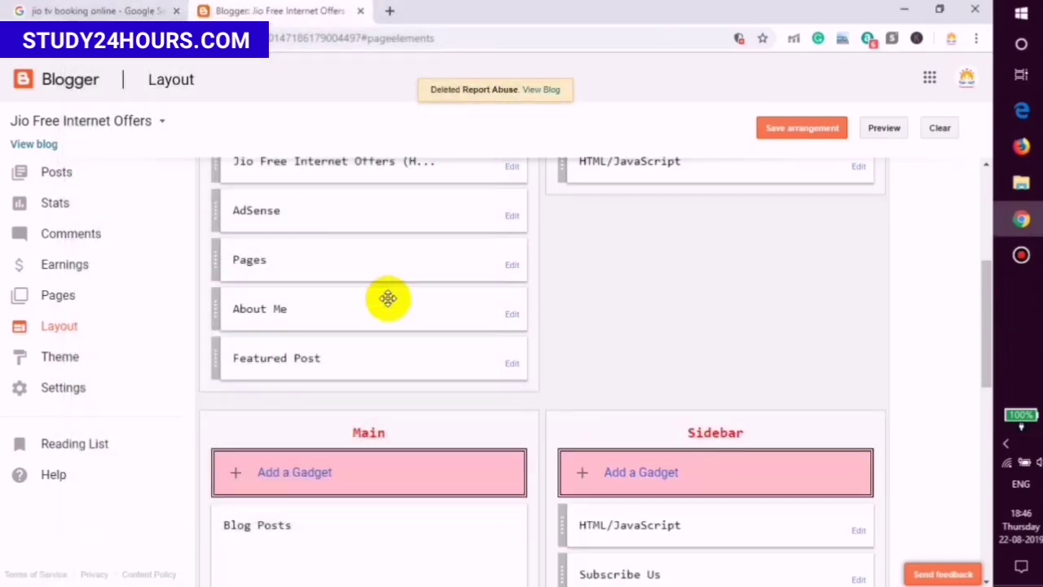
pyautogui.moveTo(307, 366); pyautogui.dragTo(675, 536)
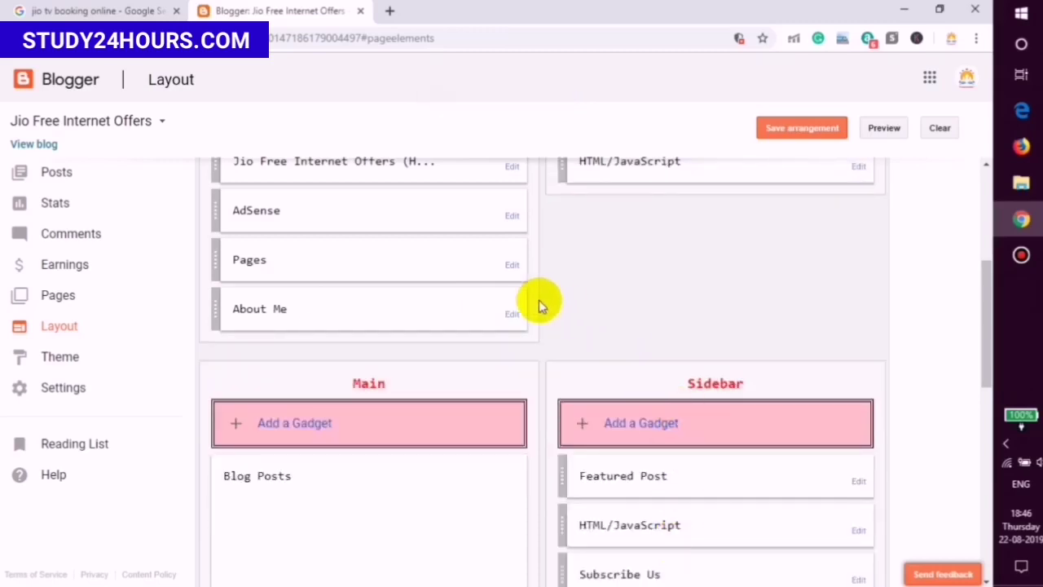
# Step: Remove the About Me and Pages gadgets from the Left-Header section
pyautogui.click(511, 318)
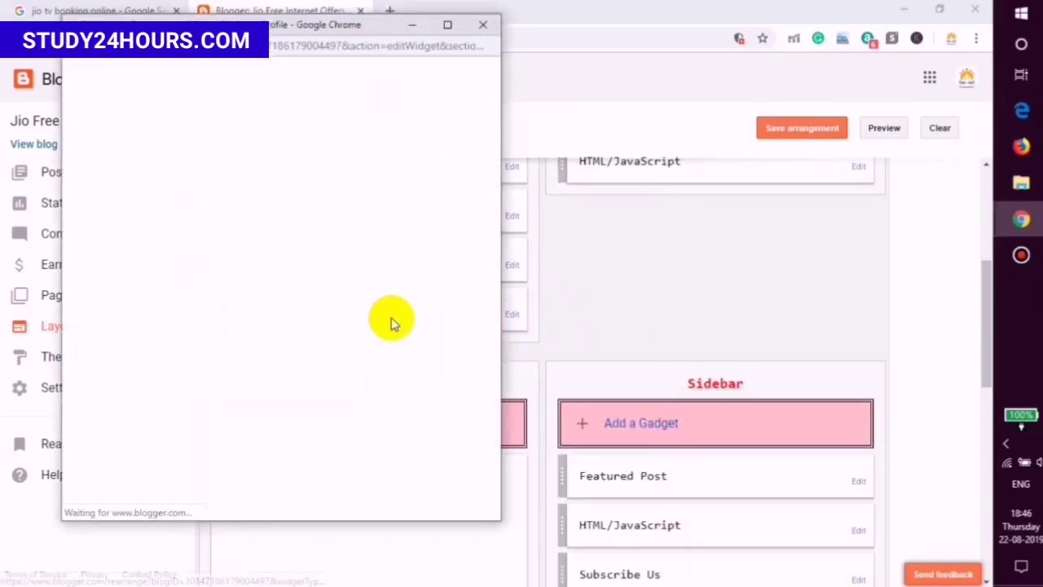
pyautogui.click(238, 337)
pyautogui.click(358, 139)
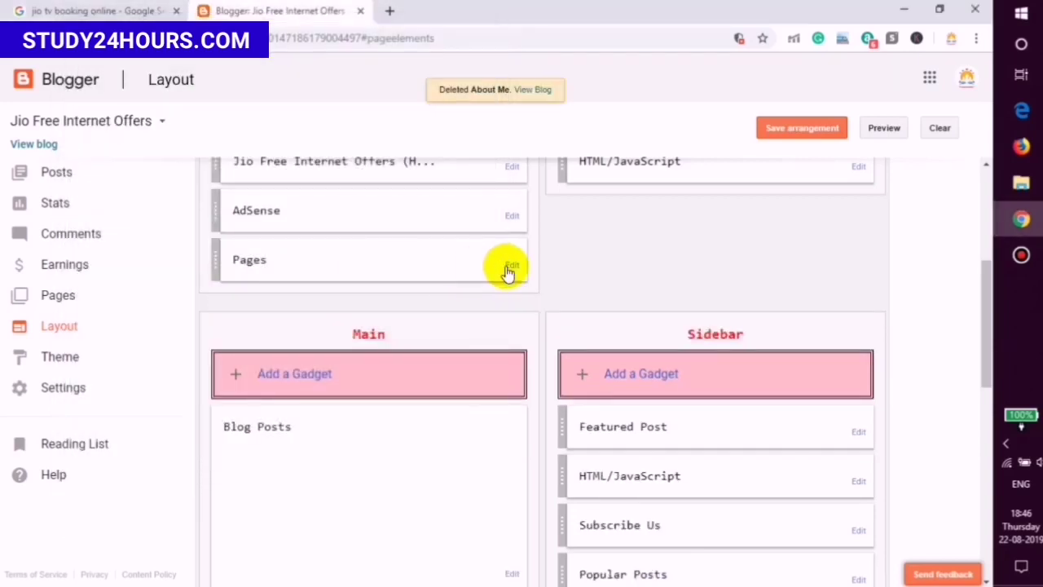
pyautogui.click(510, 268)
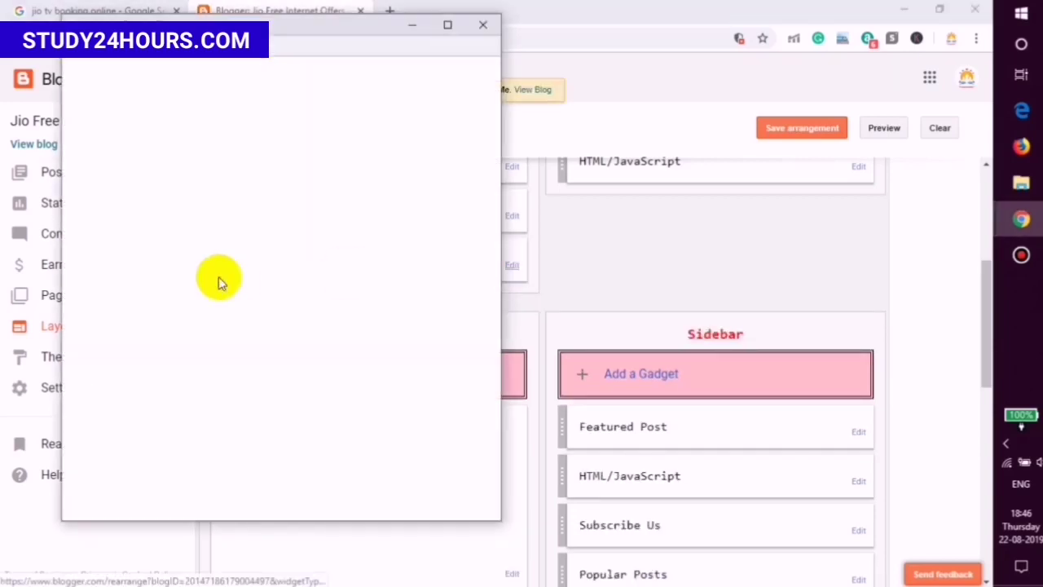
pyautogui.click(240, 467)
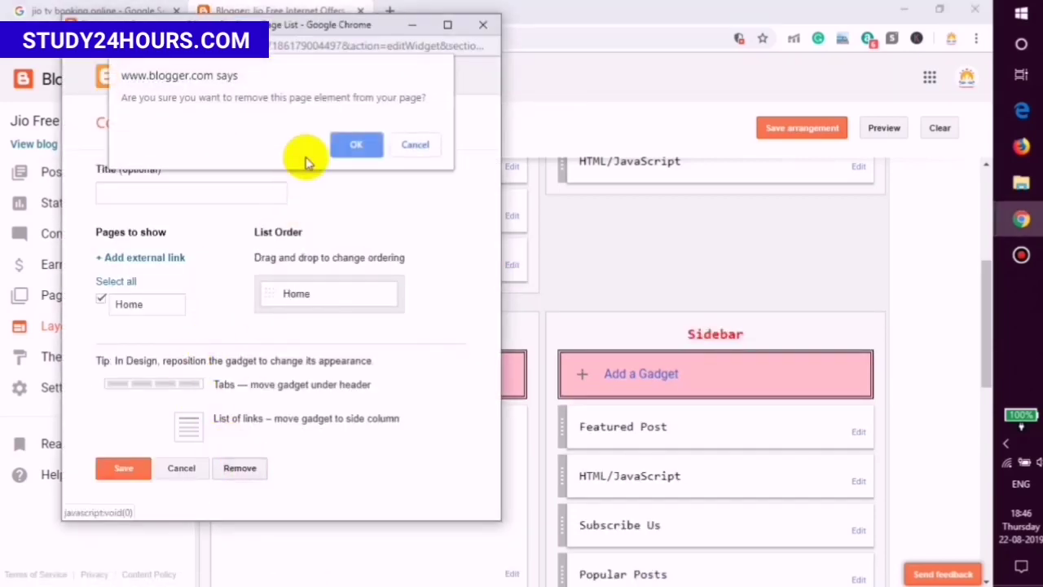
pyautogui.click(338, 146)
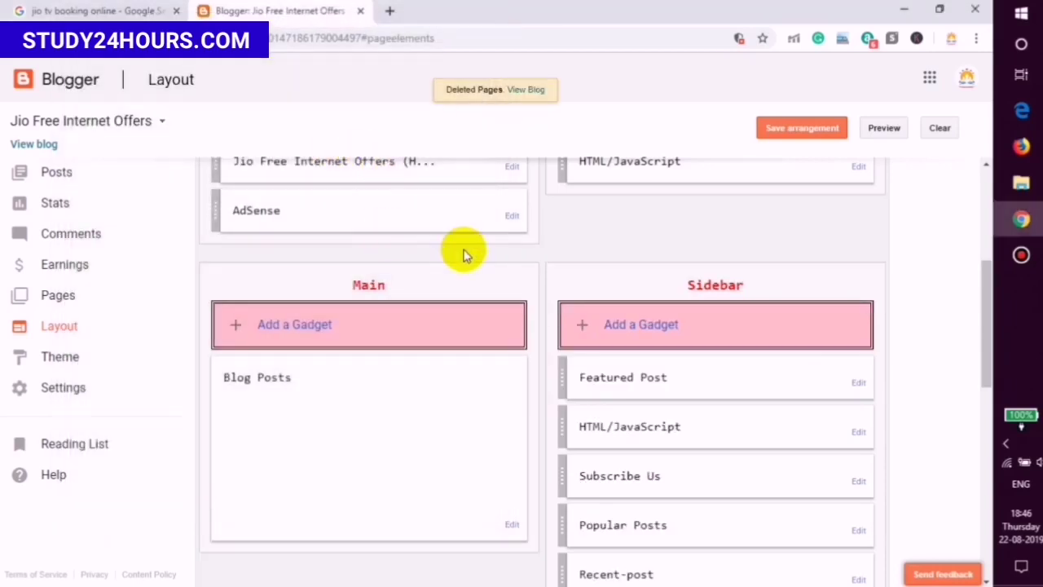
# Step: Remove the remaining AdSense gadget from the Left-Header section, leaving only the blog header gadget there
pyautogui.click(512, 295)
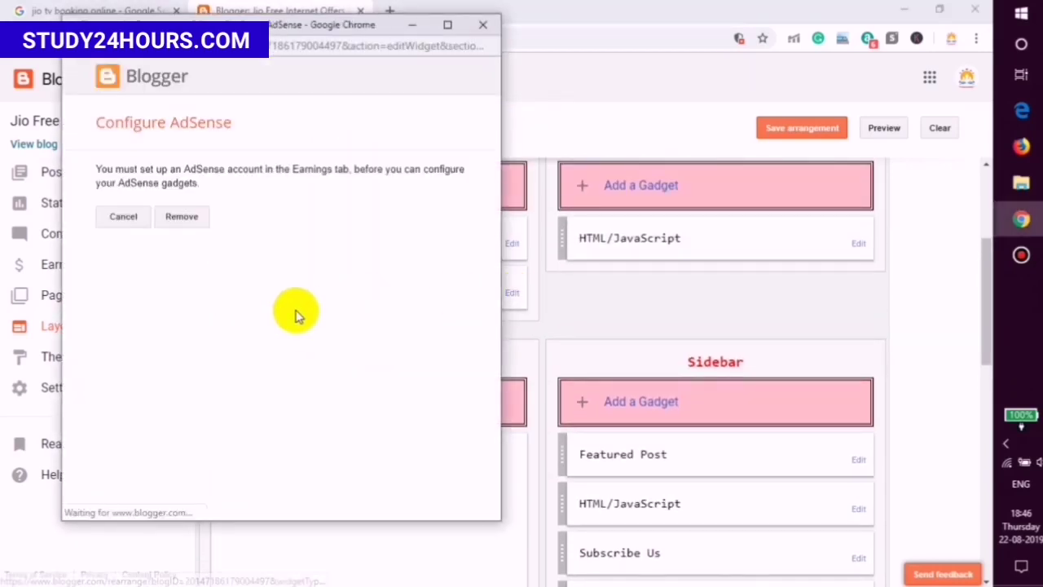
pyautogui.click(186, 217)
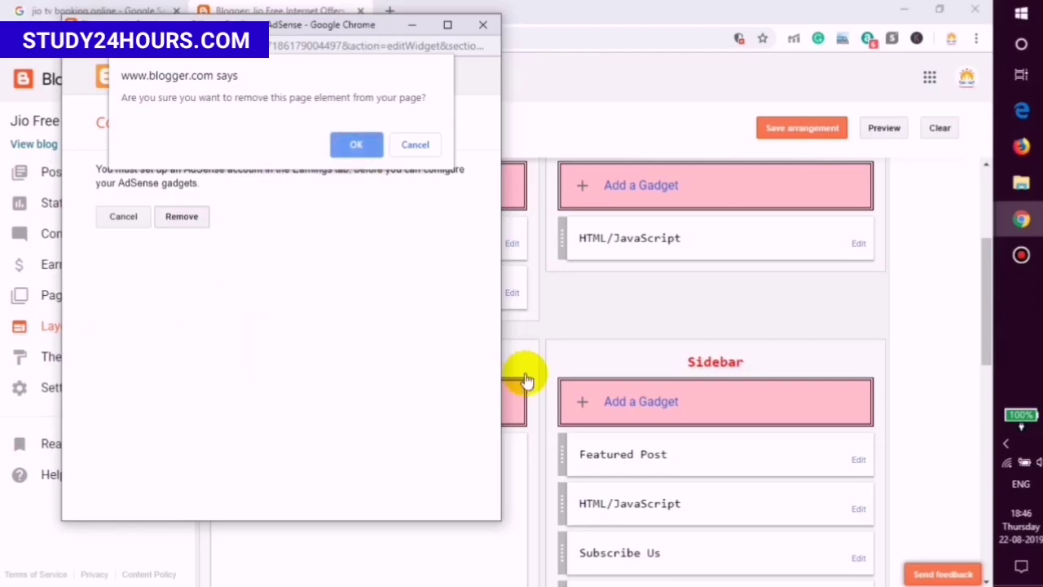
pyautogui.click(361, 145)
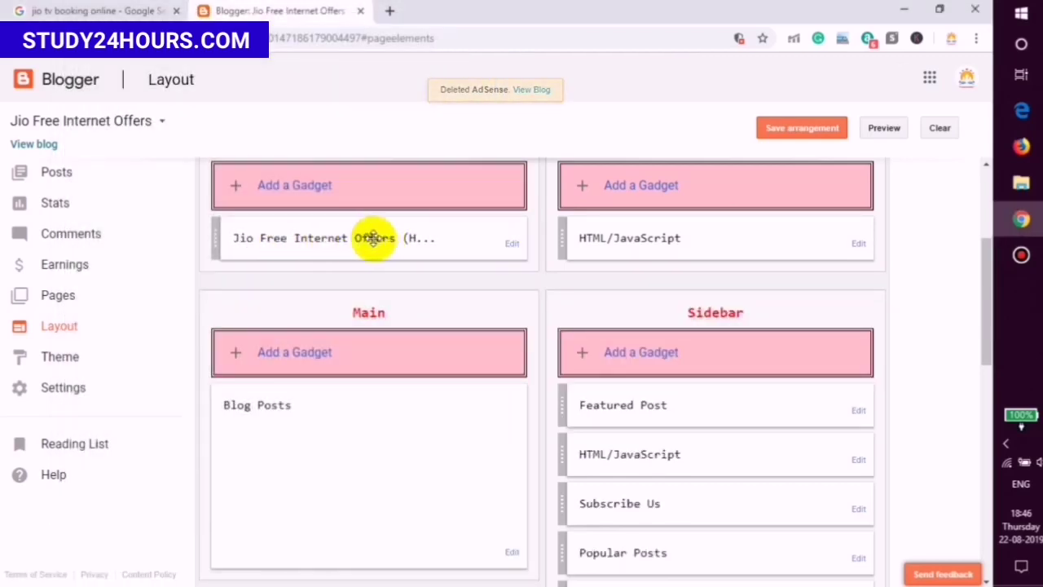
pyautogui.scroll(-1, 356, 310)
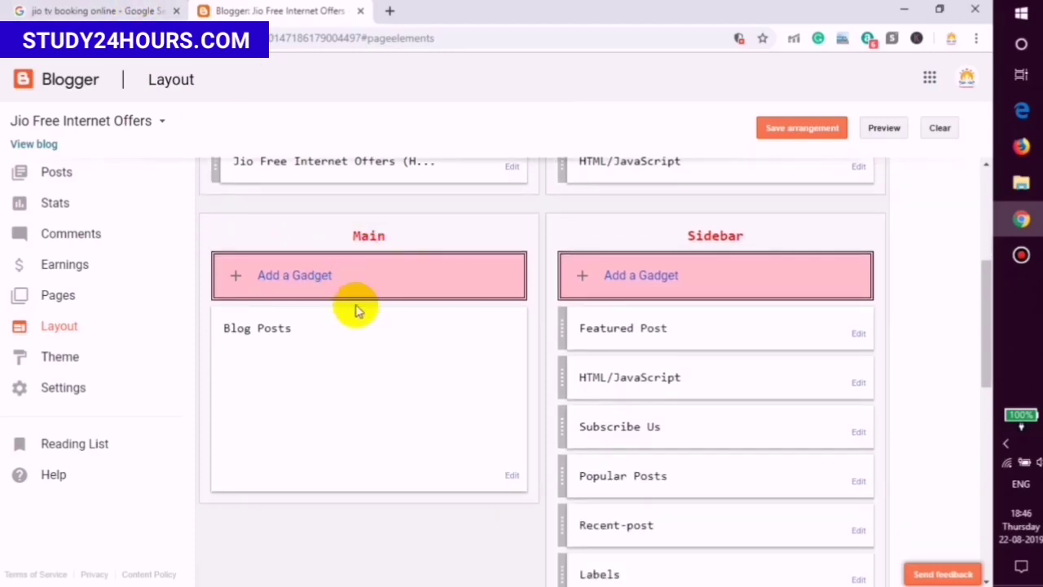
# Step: View the published blog and compare its sidebar widgets with the gadgets in the layout's Sidebar section
pyautogui.click(41, 144)
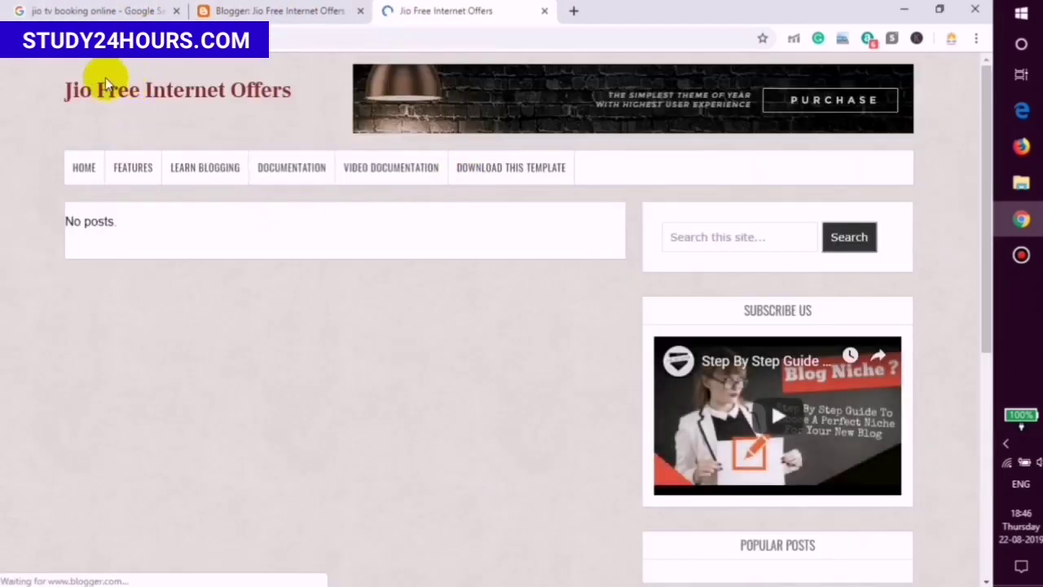
pyautogui.scroll(-6, 122, 310)
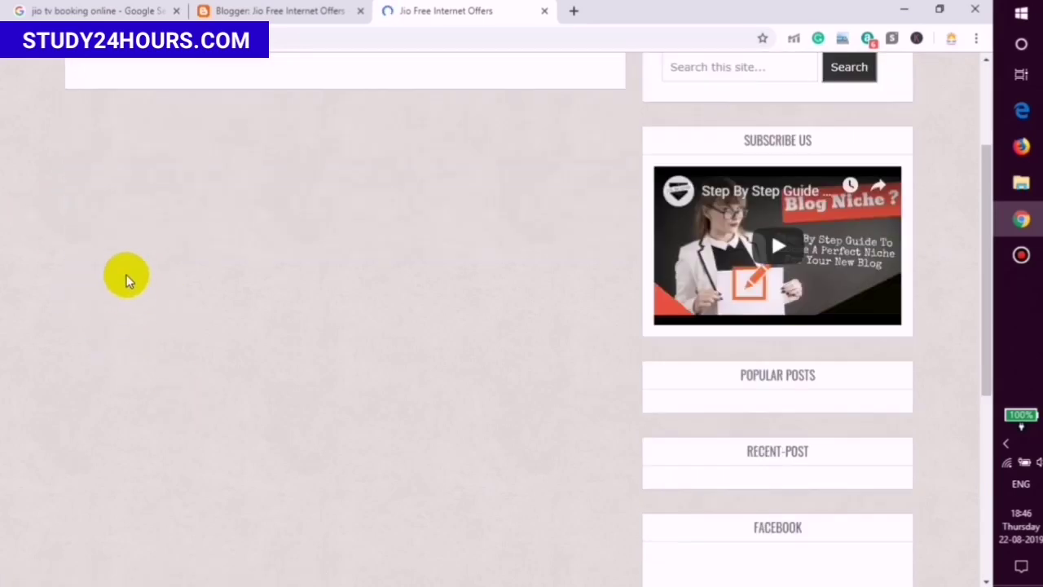
pyautogui.scroll(4, 151, 261)
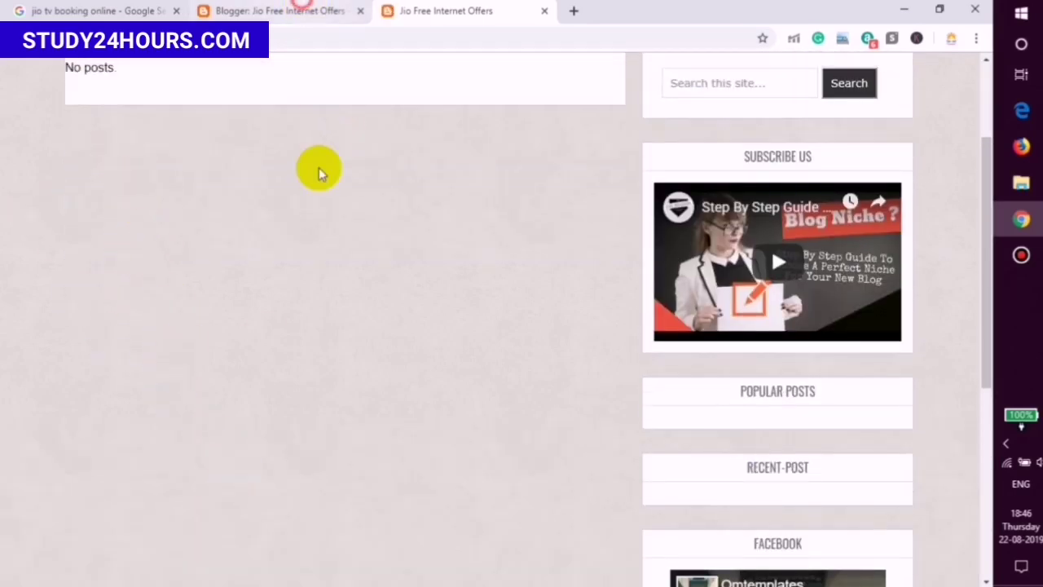
pyautogui.hotkey('ctrl', 'pageup')
pyautogui.scroll(-2, 366, 310)
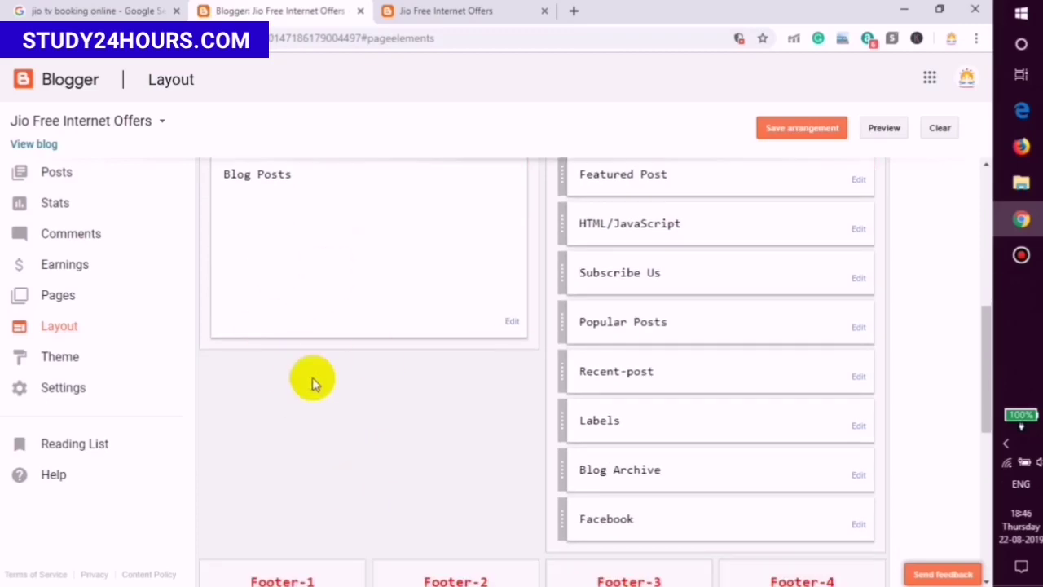
pyautogui.click(401, 6)
pyautogui.scroll(3, 736, 256)
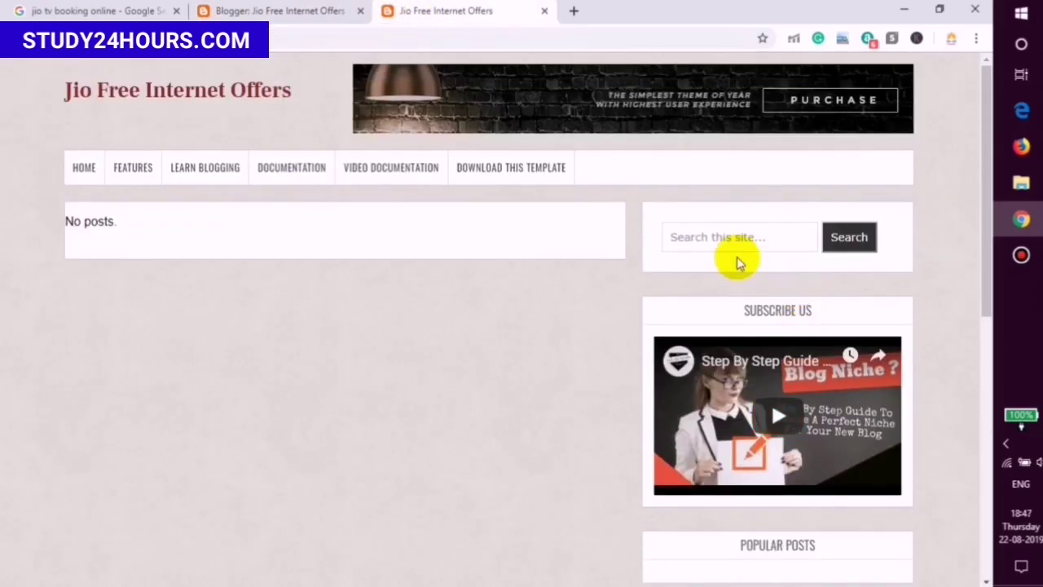
pyautogui.click(286, 10)
pyautogui.scroll(2, 609, 221)
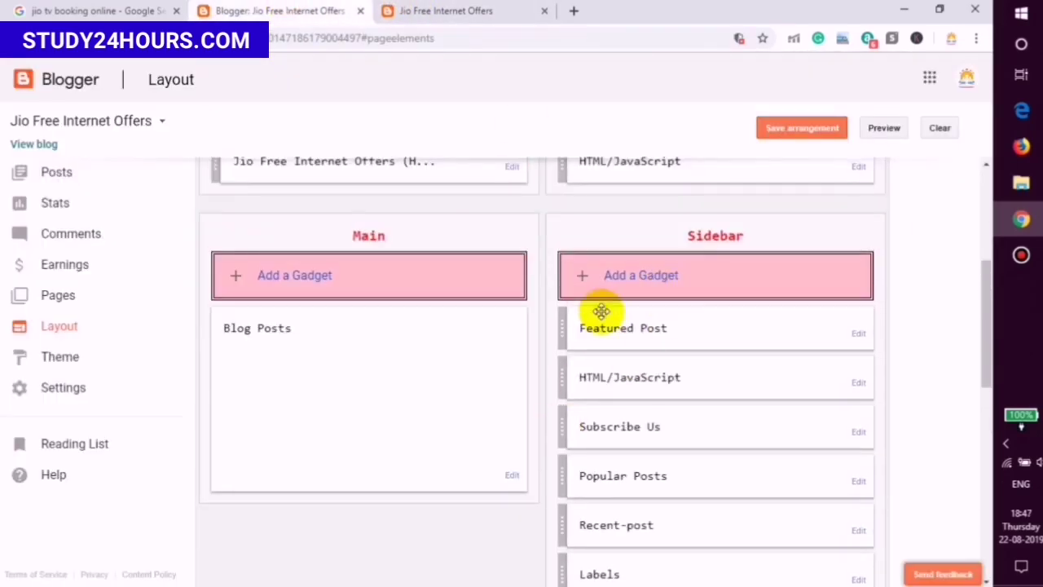
pyautogui.click(505, 10)
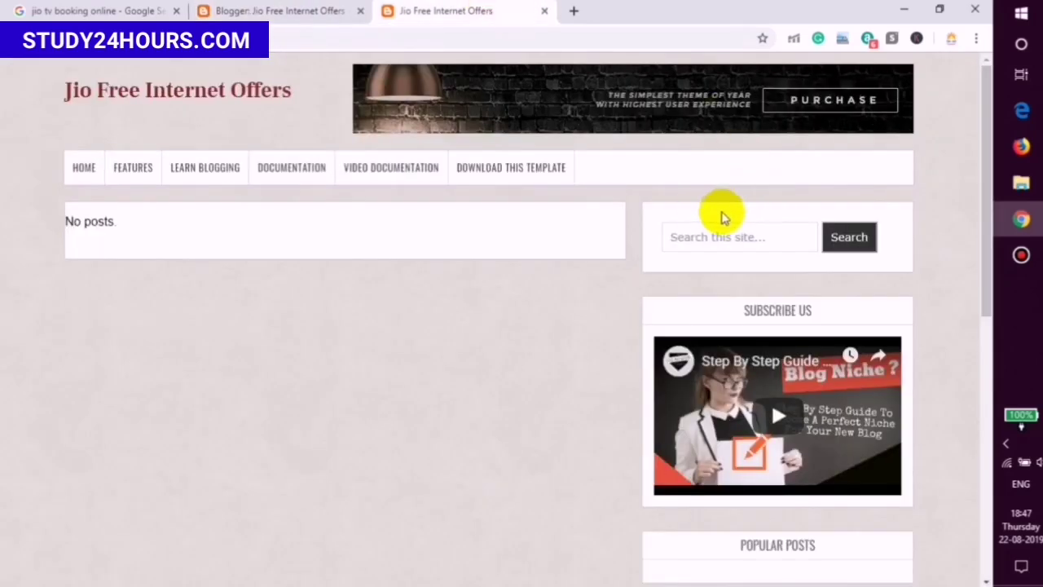
pyautogui.click(318, 10)
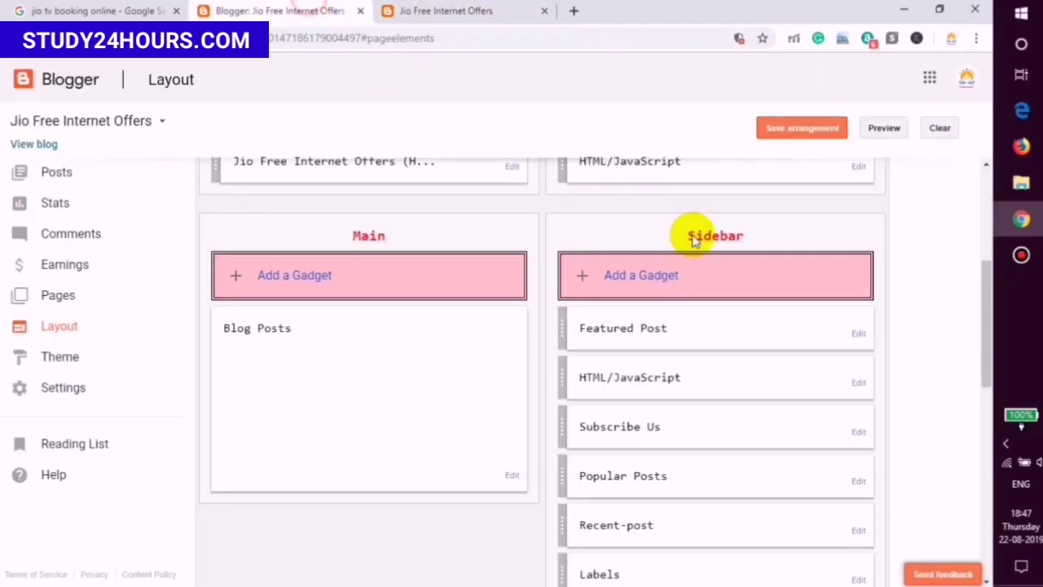
# Step: Remove the Featured Post gadget from the Sidebar section
pyautogui.click(859, 334)
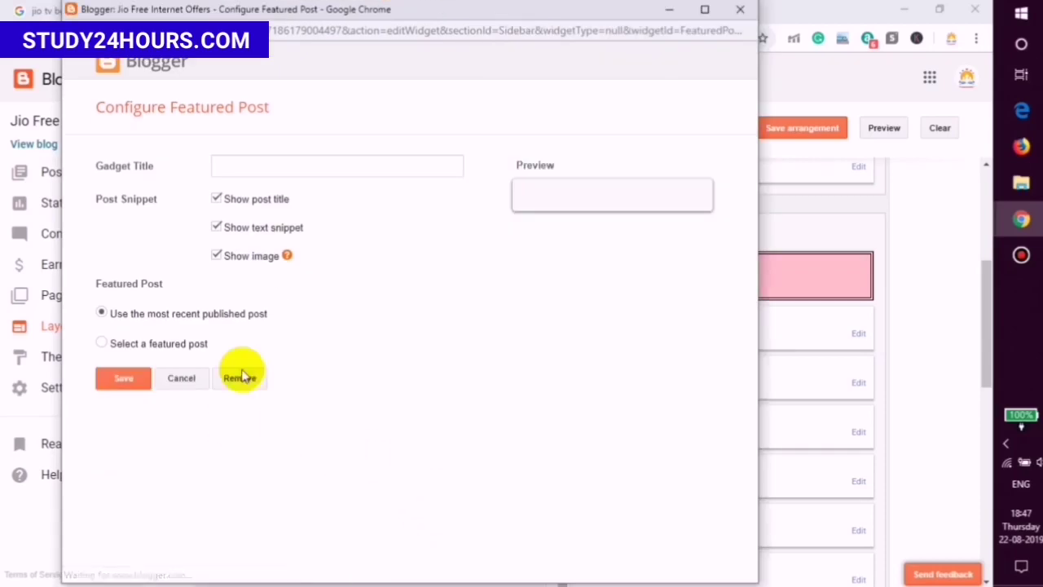
pyautogui.click(241, 377)
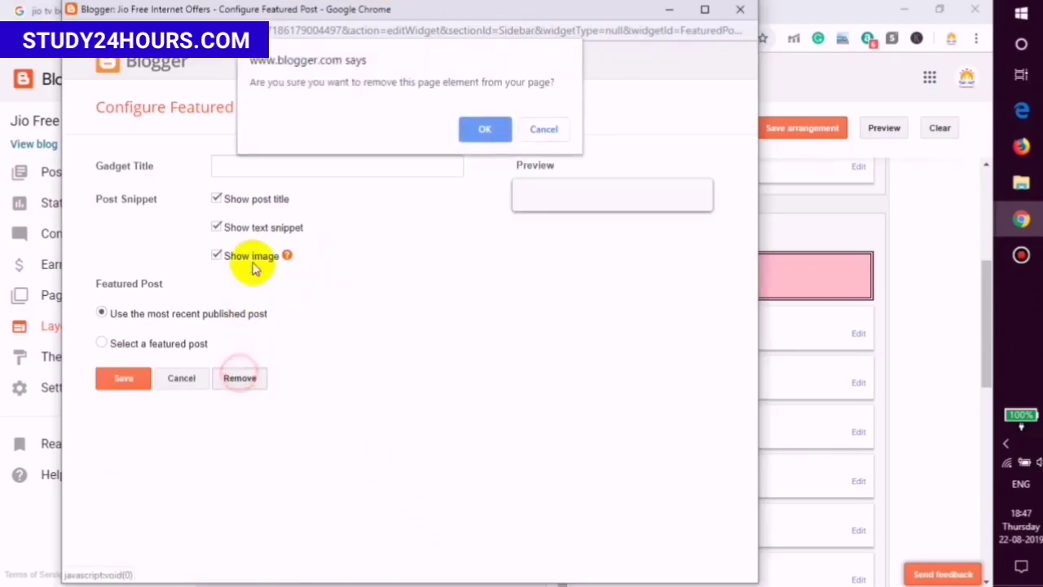
pyautogui.click(475, 128)
# Step: Open the YouTube video "Recharge ₹399 Plan At Just ₹80 (Effectively)", copy its embed code and close the video page
pyautogui.click(423, 11)
pyautogui.scroll(-2, 743, 286)
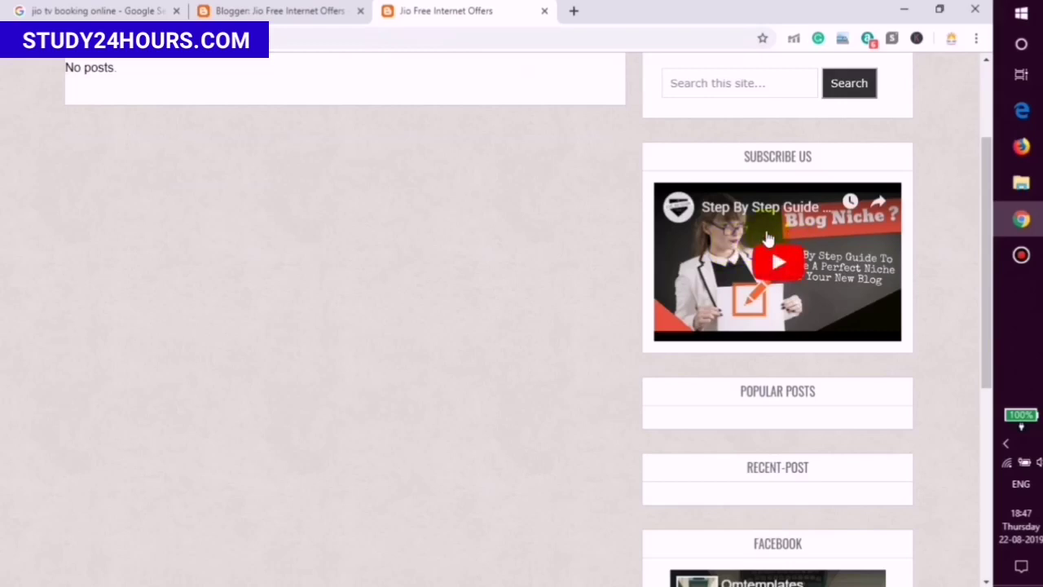
pyautogui.click(573, 11)
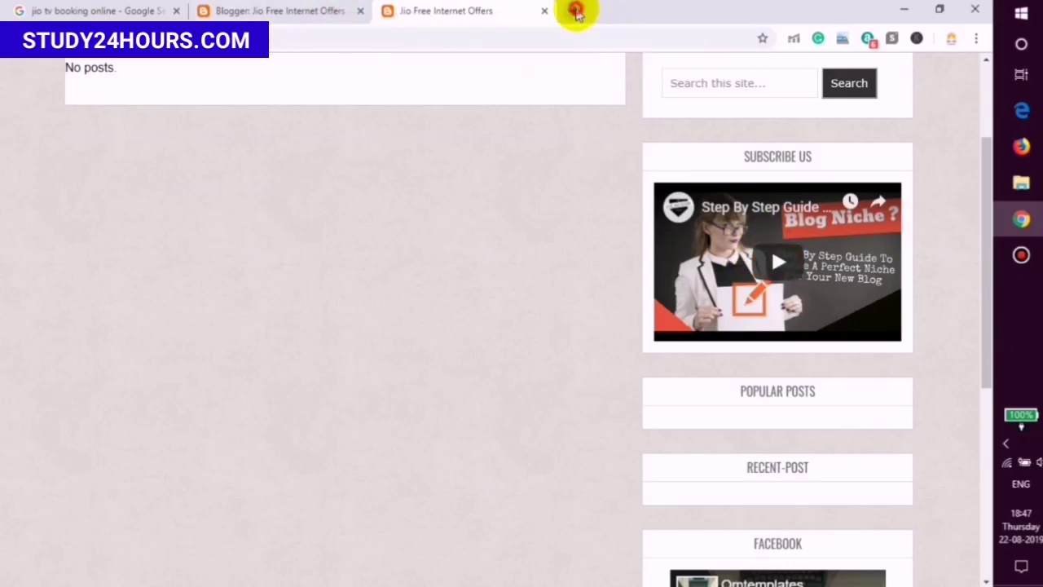
pyautogui.write('you')
pyautogui.press('Return')
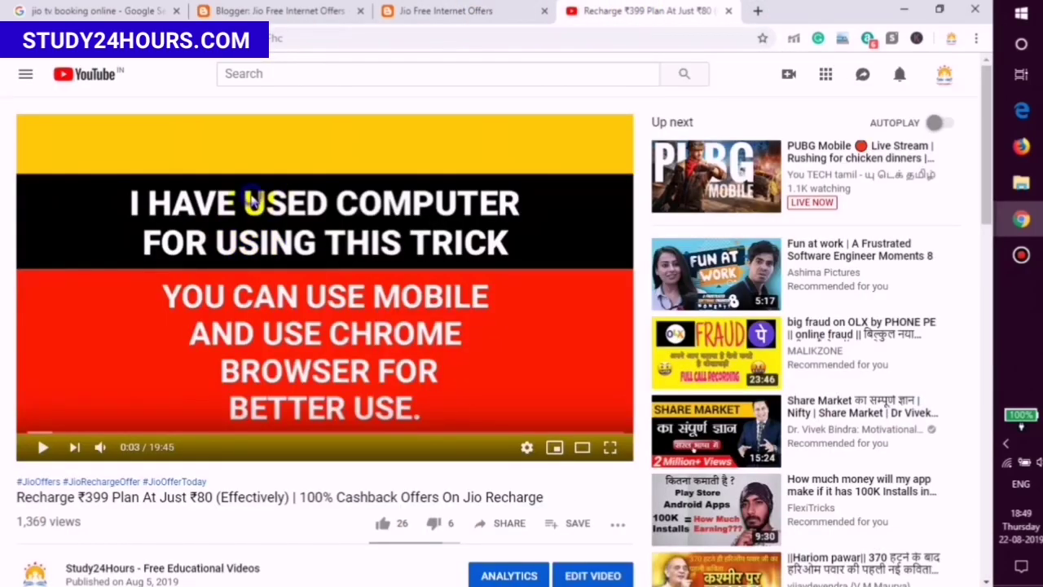
pyautogui.rightClick(253, 199)
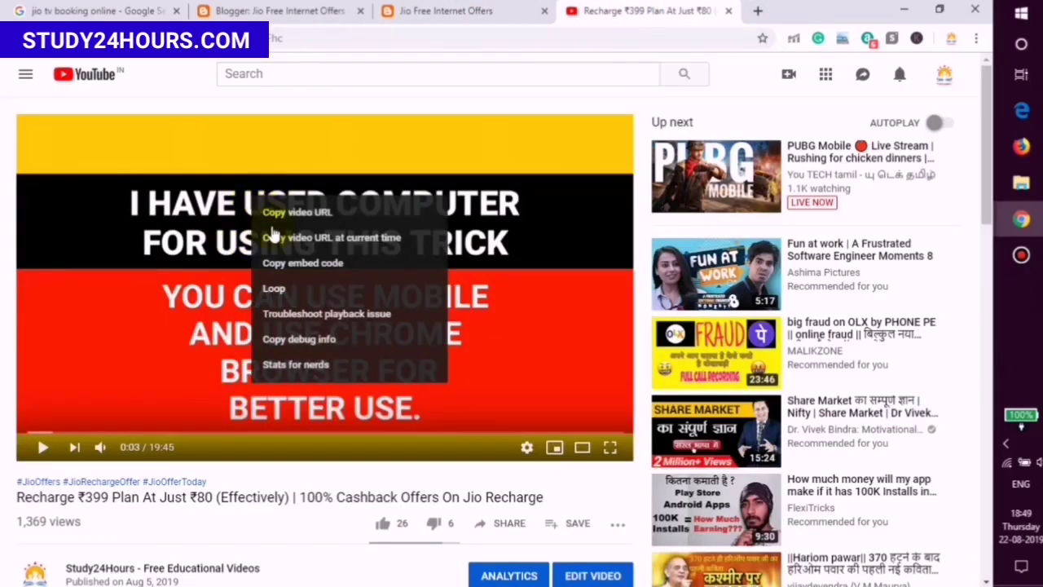
pyautogui.click(323, 274)
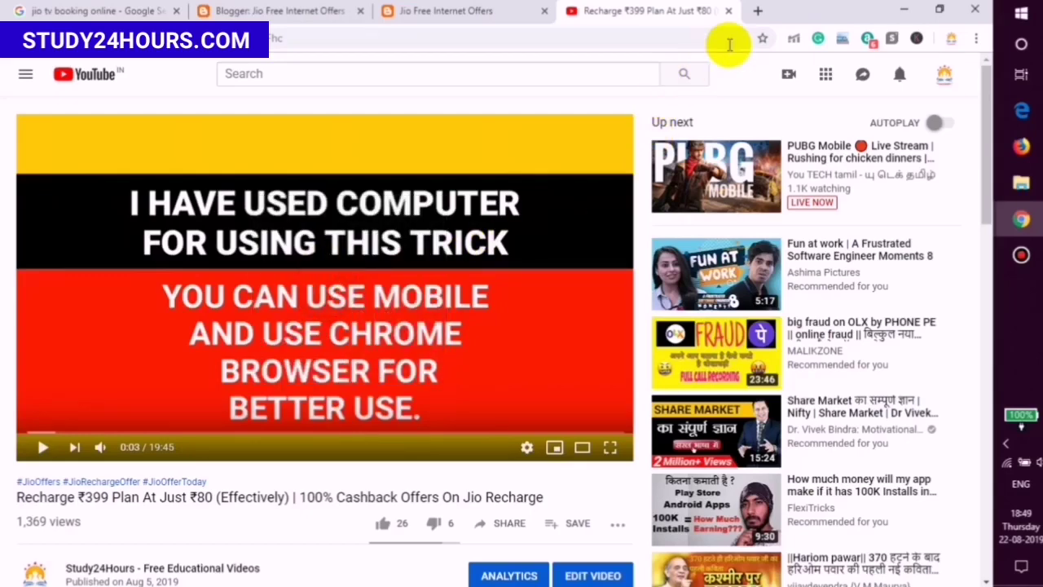
pyautogui.click(728, 12)
# Step: Replace the Subscribe Us gadget's content with the copied YouTube embed code at width 361 and height 251, save it and reload the blog
pyautogui.click(323, 8)
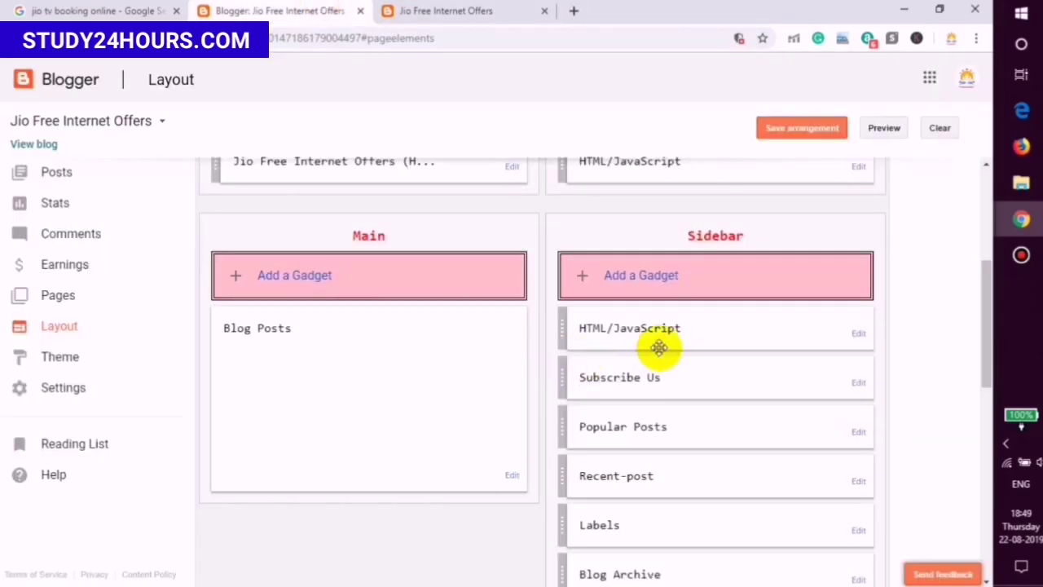
pyautogui.click(858, 383)
pyautogui.click(259, 361)
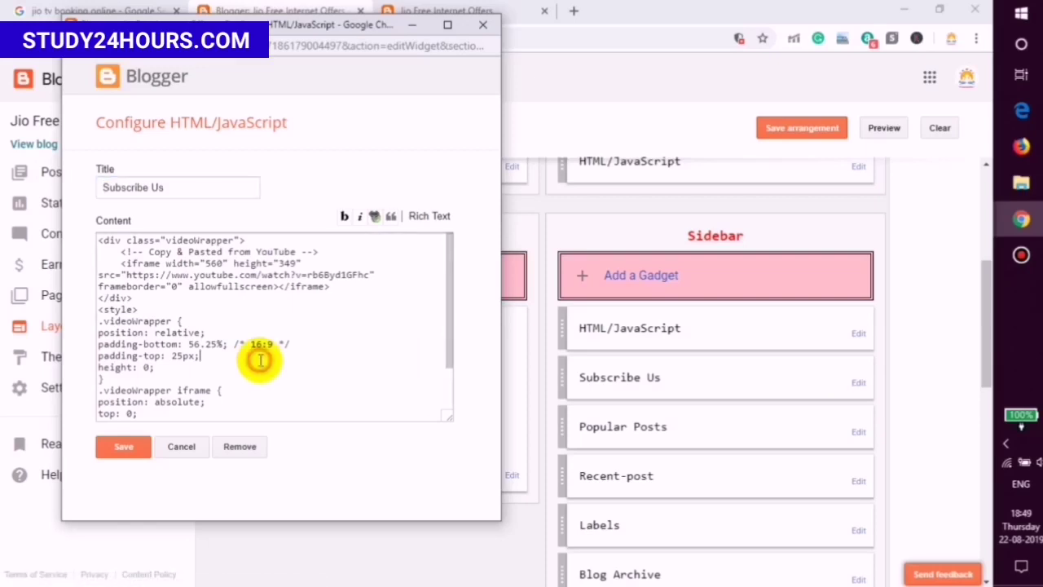
pyautogui.hotkey('ctrl', 'a')
pyautogui.write('<iframe width="801" height="451" src="https://www.youtube.com/embed/rb6Byd1GFhc" frameborder="0" allow="accelerometer; autoplay; encrypted-media; gyroscope; picture-in-picture" allowfullscreen></iframe>')
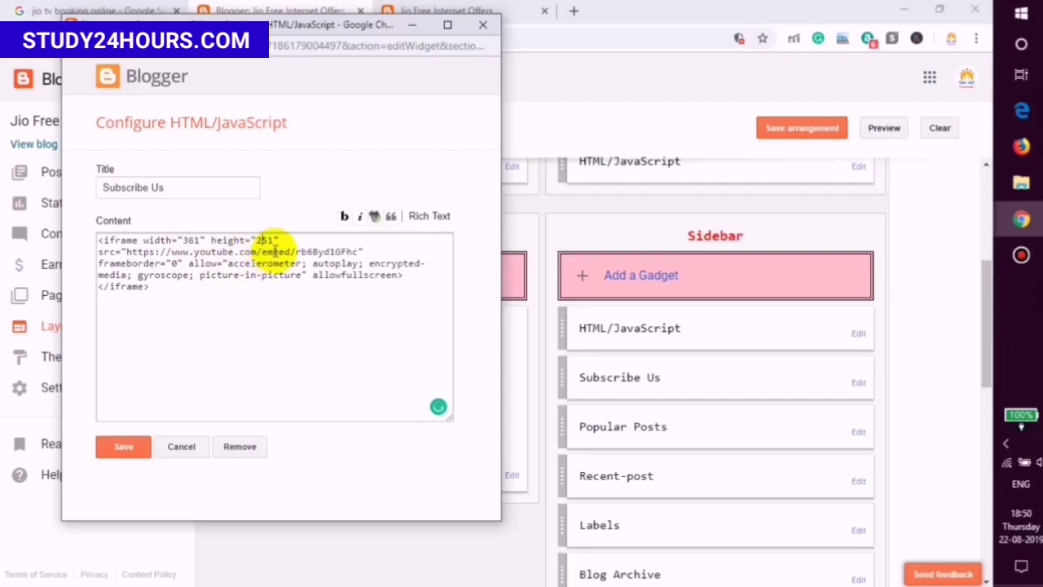
pyautogui.click(130, 447)
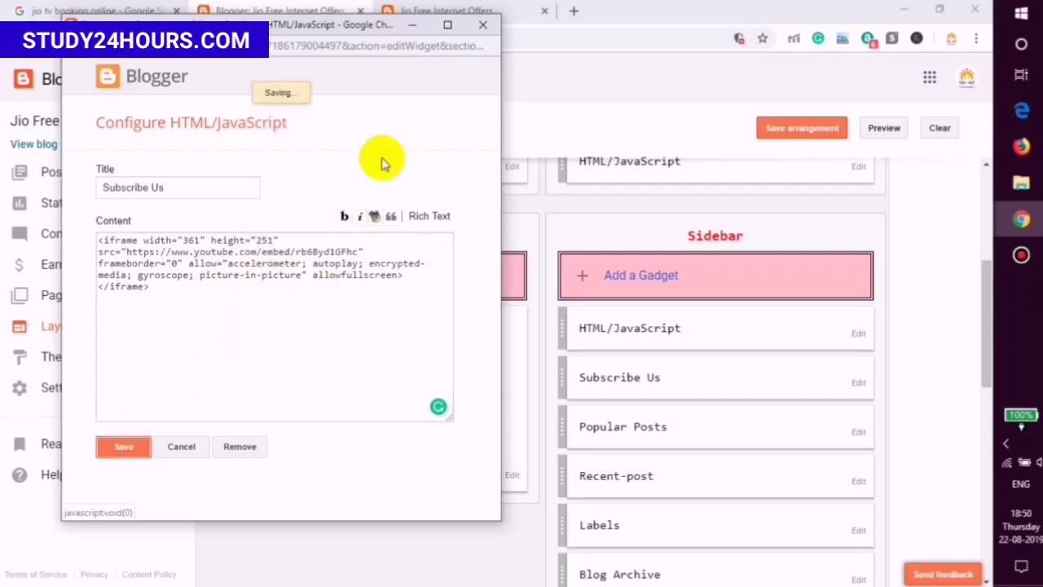
pyautogui.click(415, 11)
pyautogui.click(59, 43)
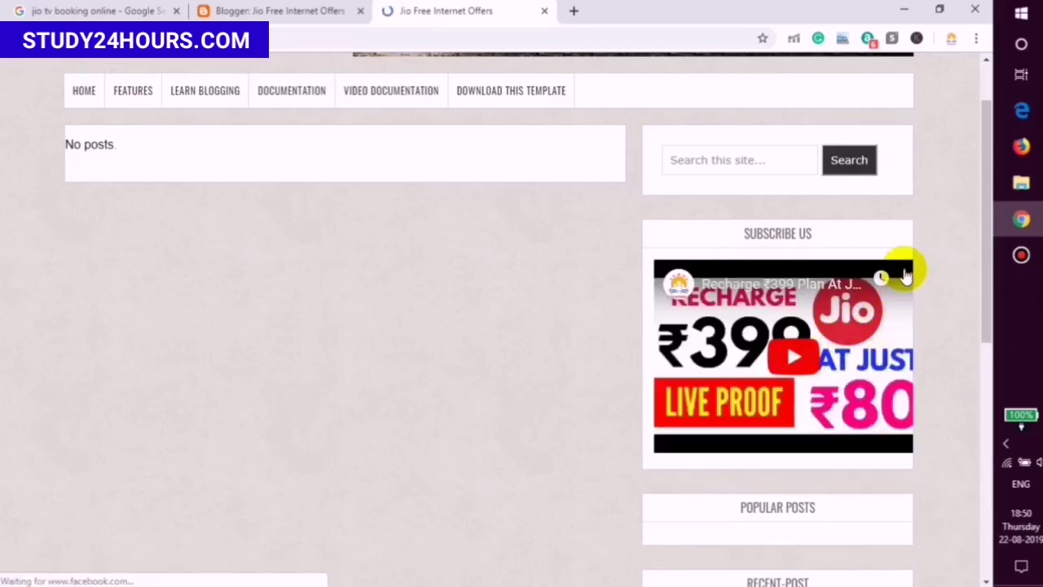
# Step: Set the embedded video's width to 300 in the Subscribe Us gadget and save it
pyautogui.click(350, 10)
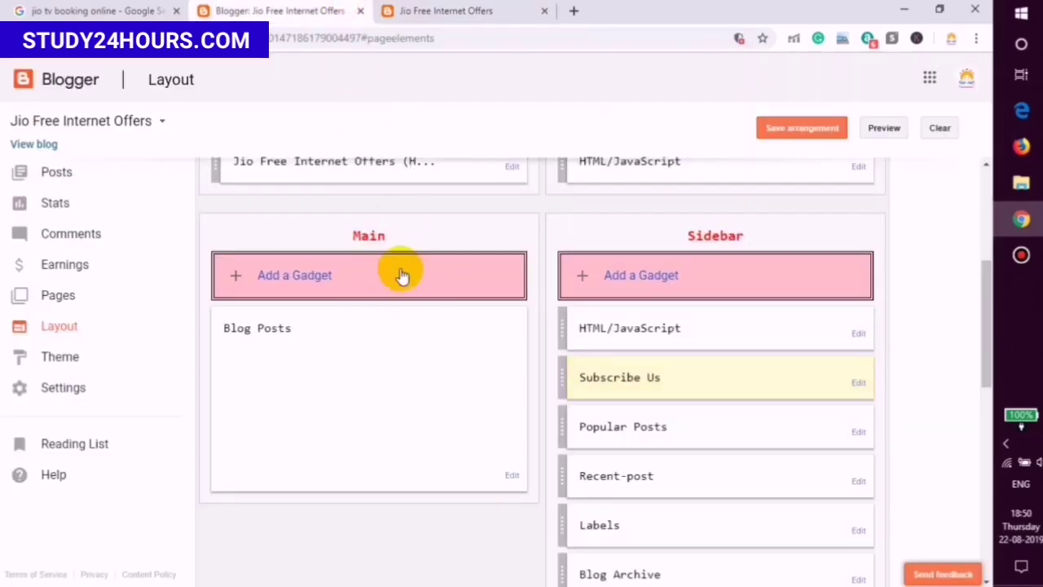
pyautogui.click(858, 334)
pyautogui.click(483, 28)
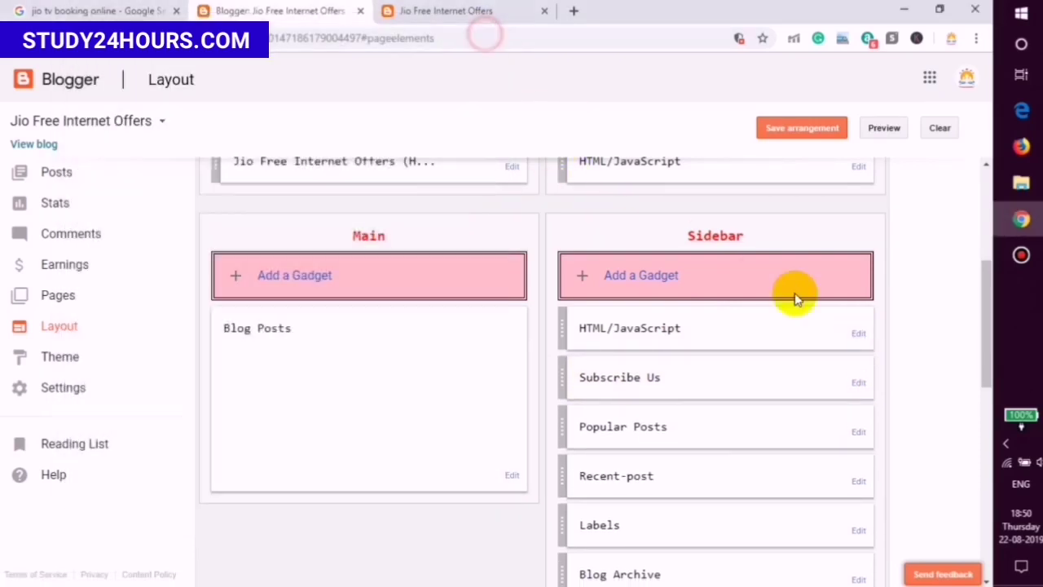
pyautogui.click(854, 382)
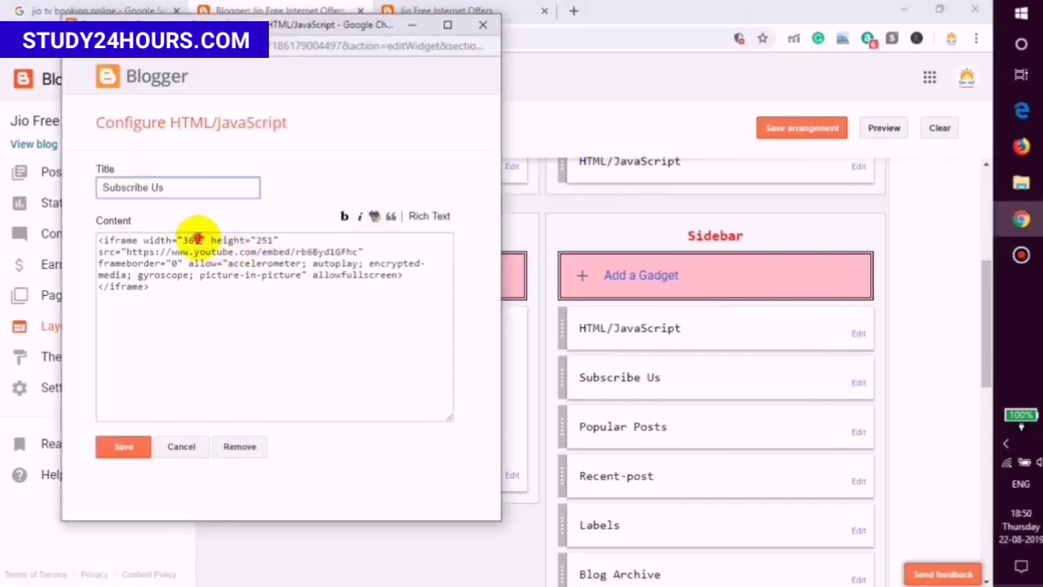
pyautogui.click(196, 239)
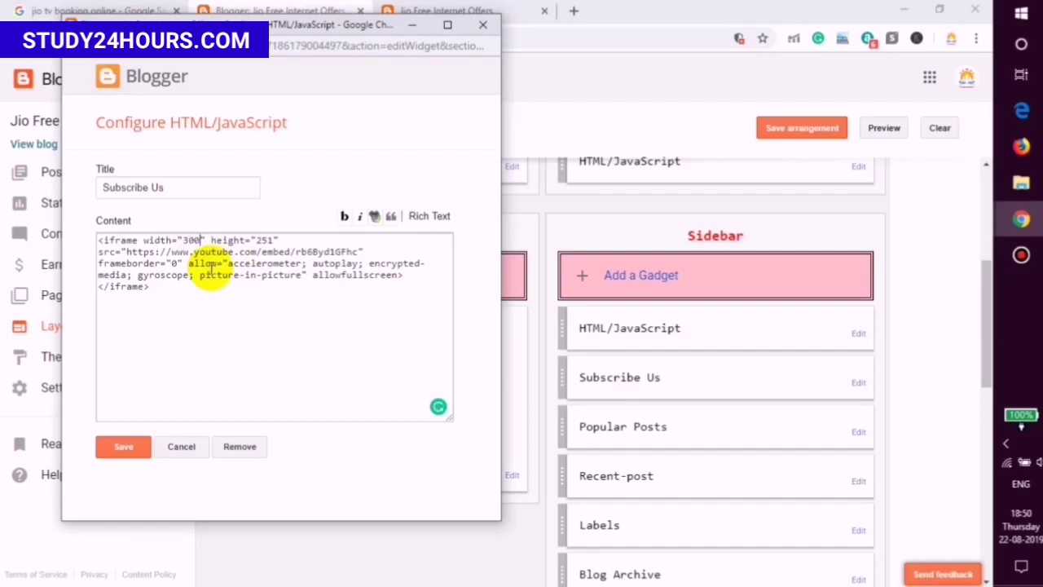
pyautogui.click(123, 447)
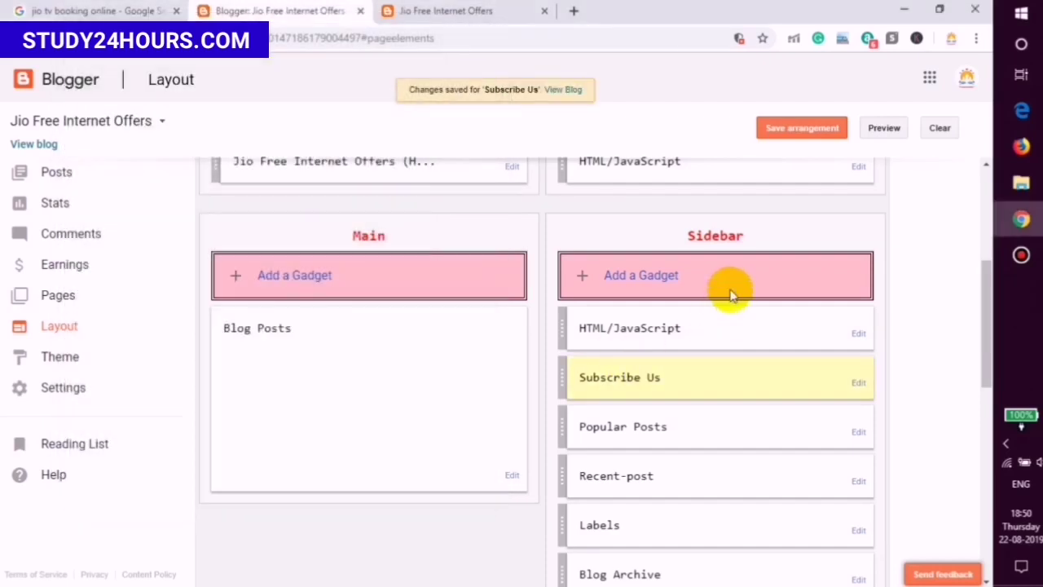
# Step: Check the live blog's sidebar and remove the Facebook gadget from the Sidebar section
pyautogui.scroll(-2, 626, 233)
pyautogui.click(444, 11)
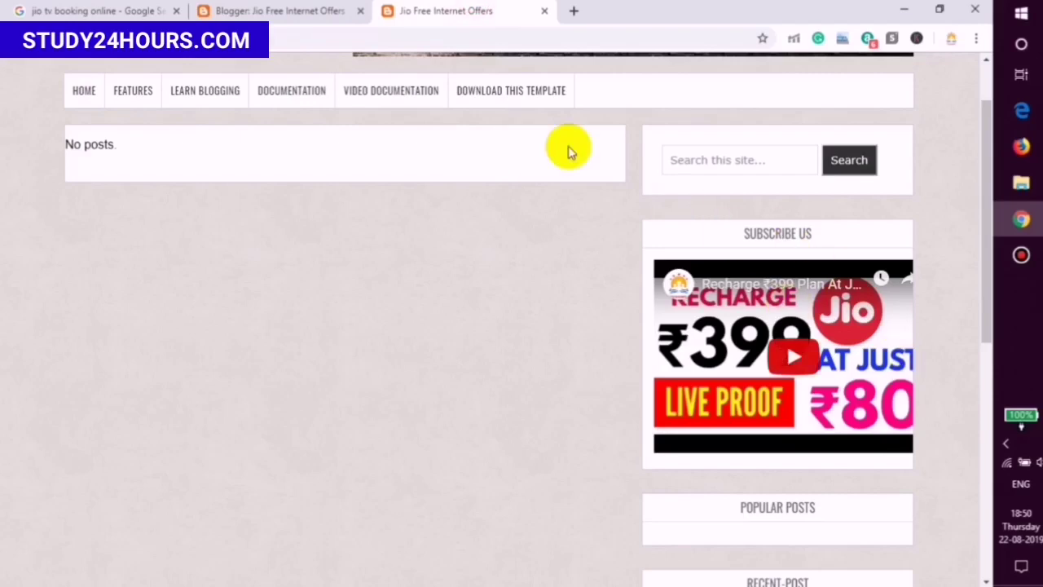
pyautogui.click(279, 10)
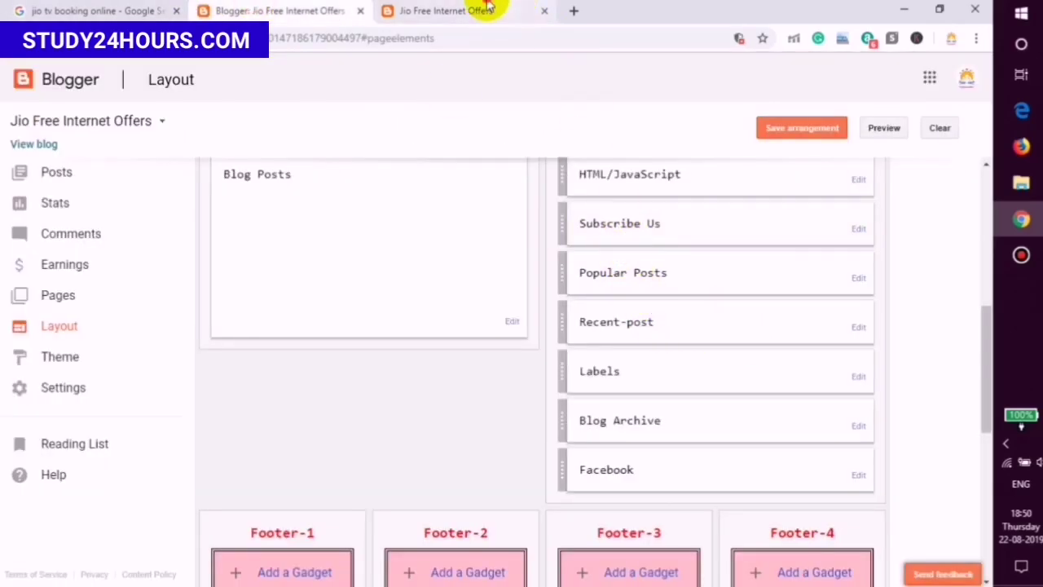
pyautogui.click(447, 11)
pyautogui.scroll(-1, 786, 275)
pyautogui.scroll(-2, 778, 249)
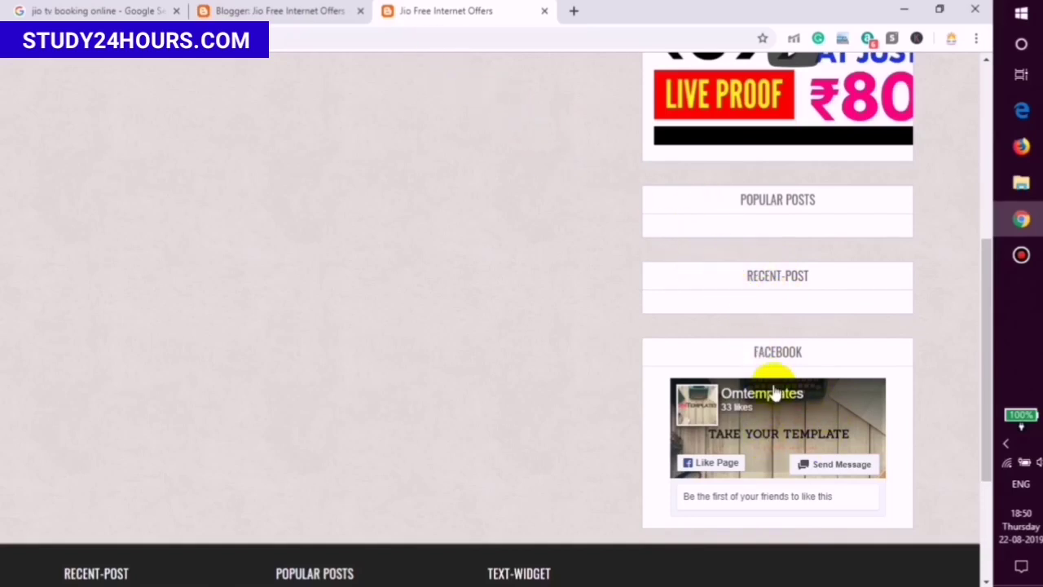
pyautogui.click(334, 11)
pyautogui.scroll(-2, 851, 364)
pyautogui.click(856, 318)
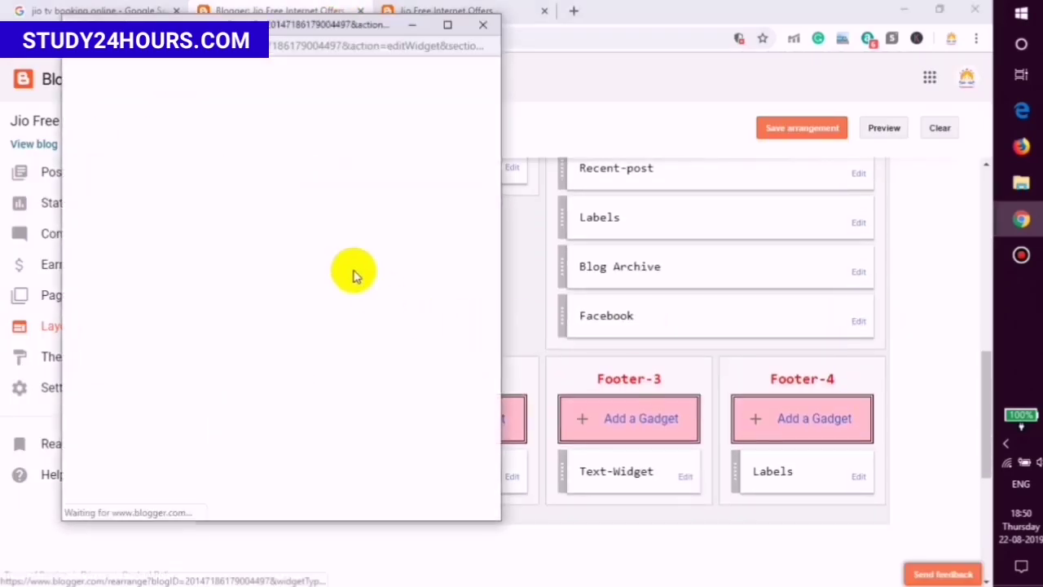
pyautogui.click(240, 447)
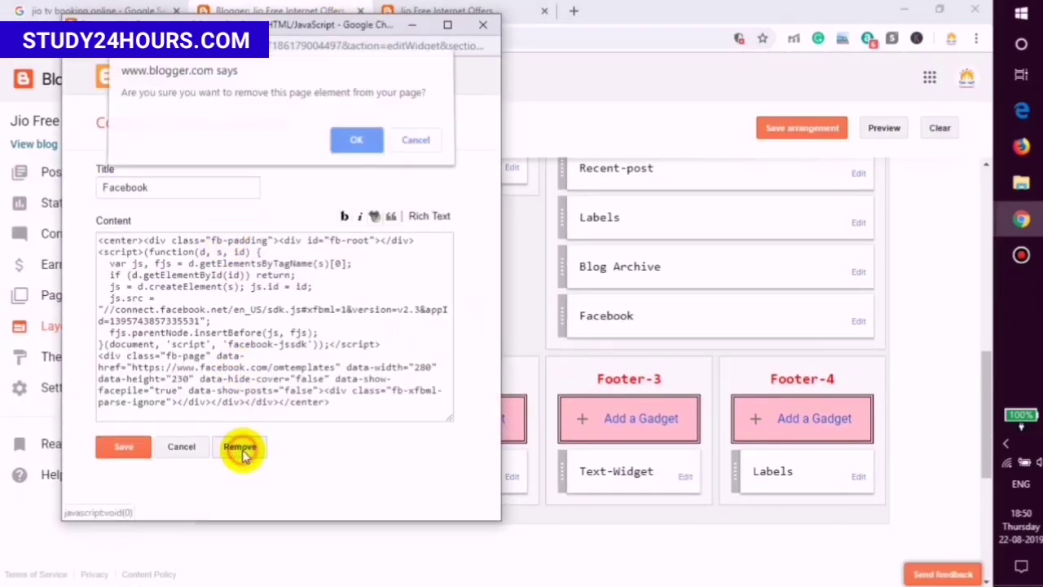
pyautogui.click(345, 145)
# Step: Check the live blog's footer and remove the Recent-Post gadget from the Footer-1 section
pyautogui.scroll(2, 692, 244)
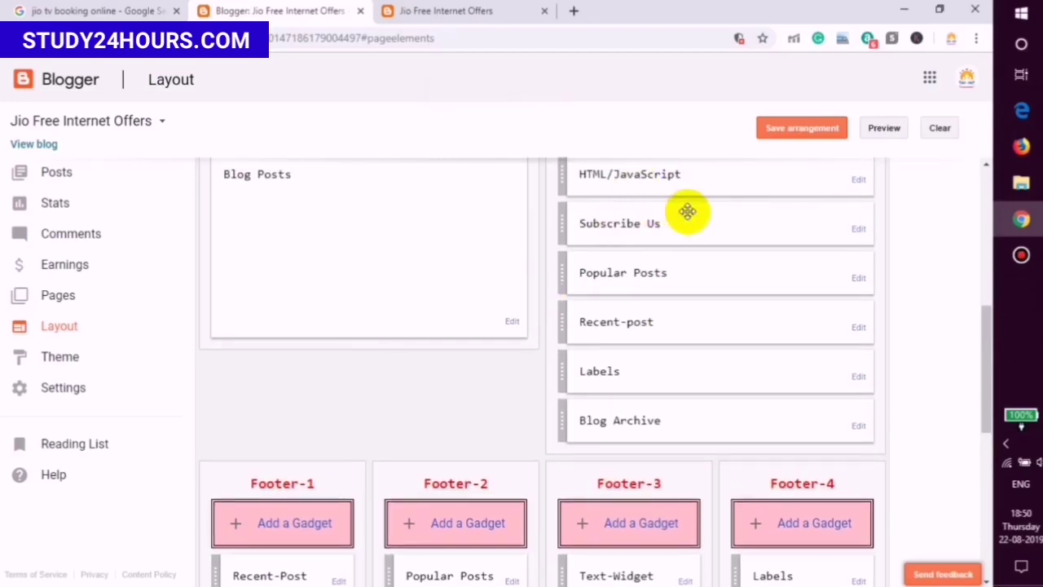
pyautogui.scroll(-3, 450, 217)
pyautogui.click(391, 9)
pyautogui.scroll(-3, 368, 214)
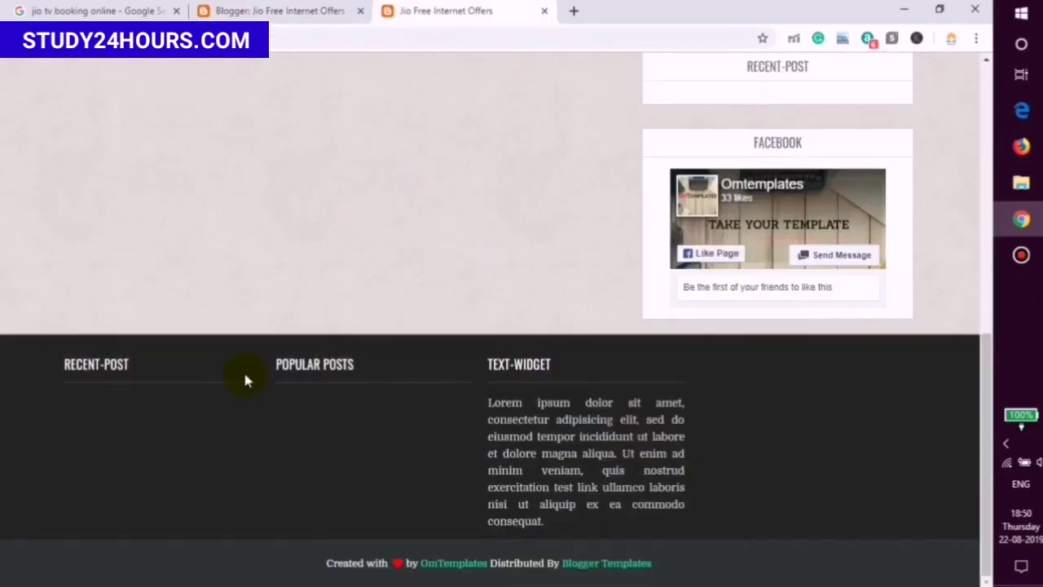
pyautogui.click(302, 8)
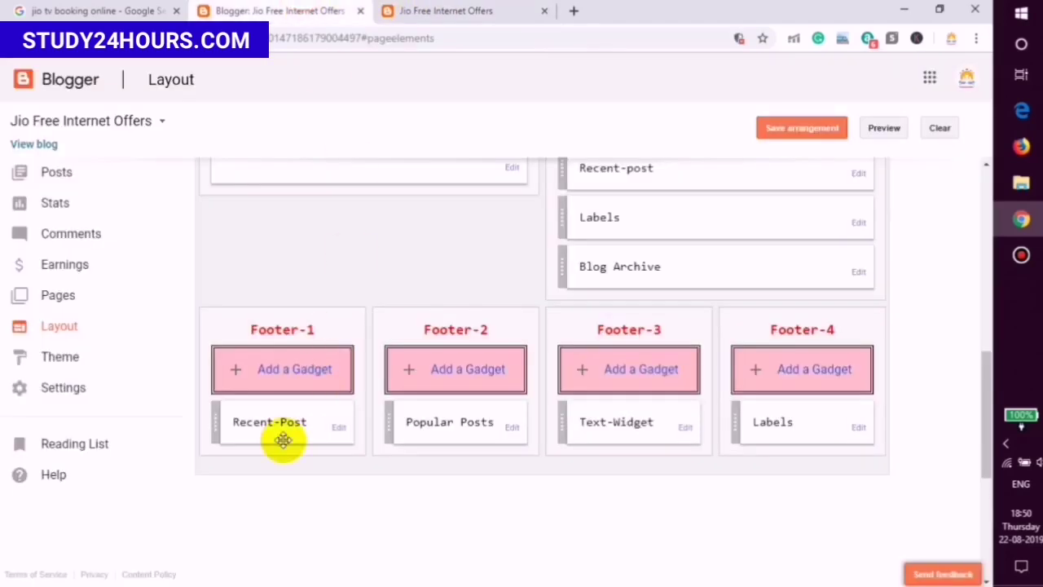
pyautogui.click(338, 428)
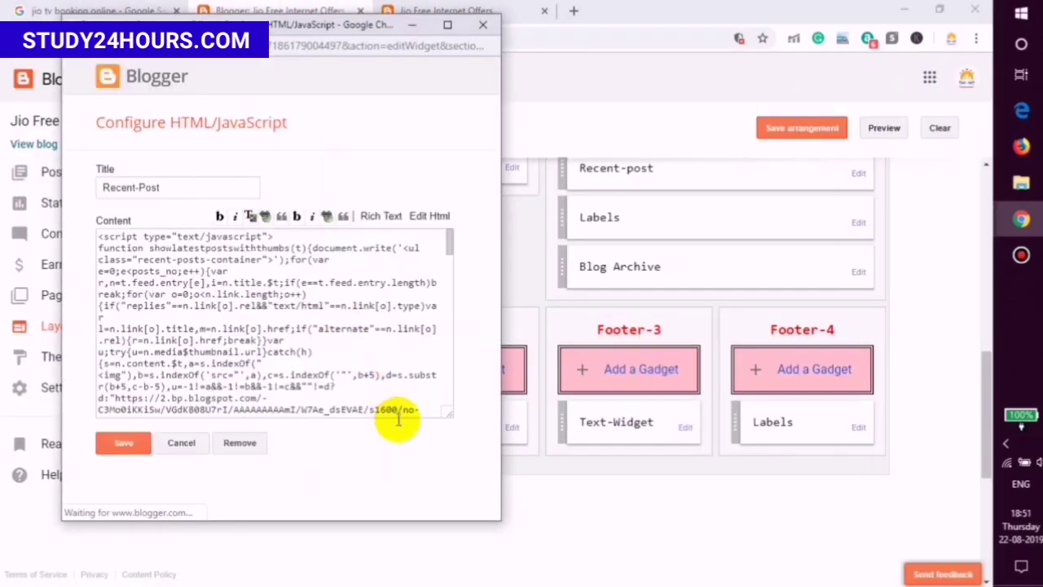
pyautogui.click(255, 446)
pyautogui.click(356, 144)
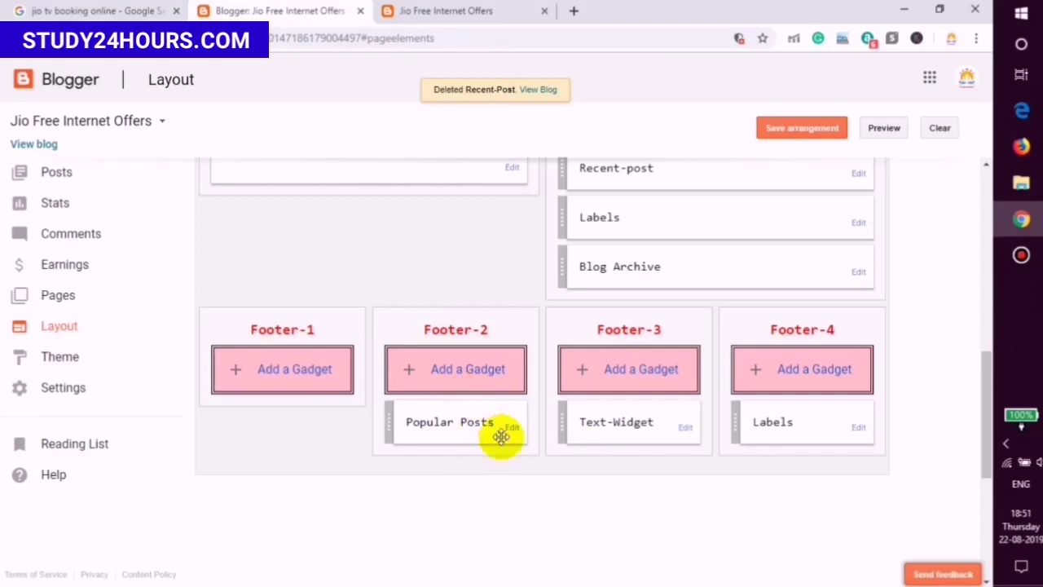
# Step: Remove the Popular Posts gadget from the Footer-2 section and the Text-Widget gadget from the Footer-3 section
pyautogui.click(510, 427)
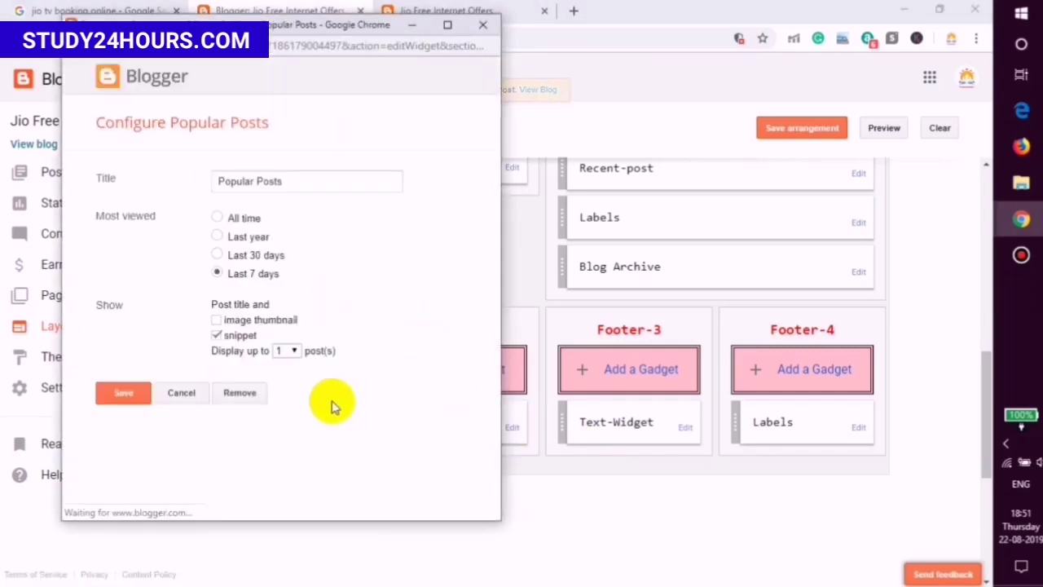
pyautogui.click(240, 393)
pyautogui.click(356, 142)
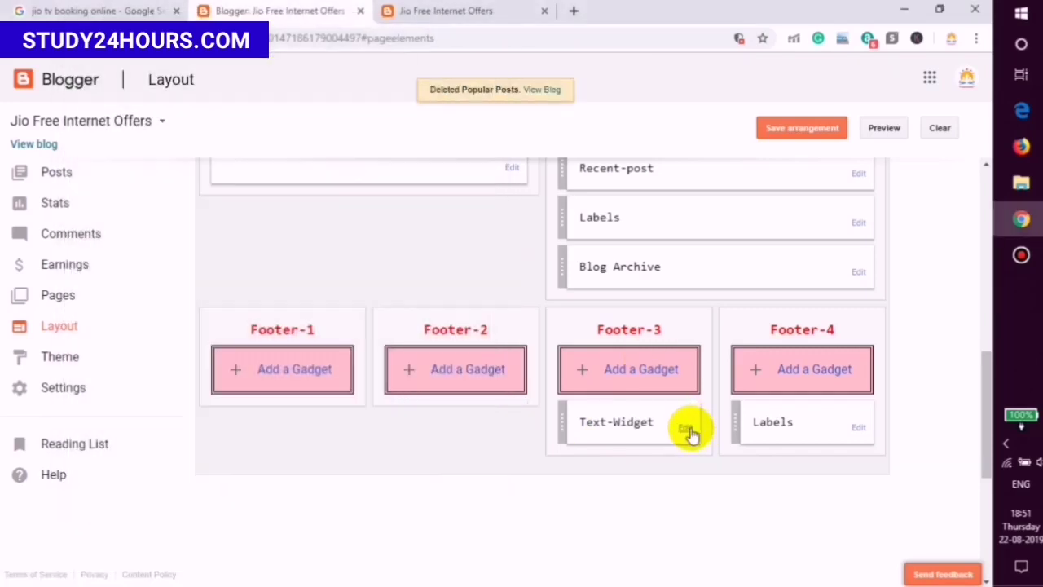
pyautogui.click(682, 425)
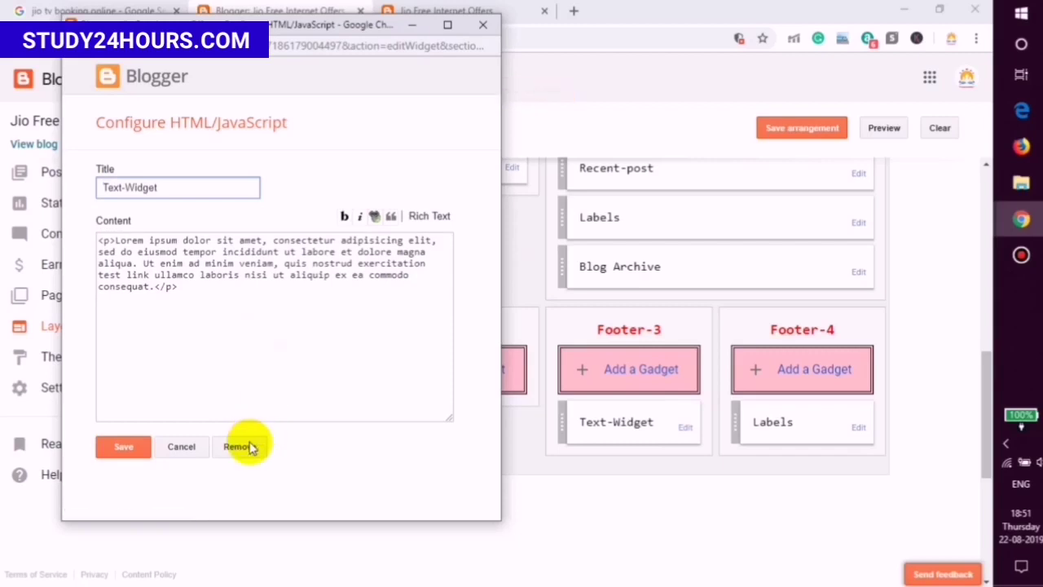
pyautogui.click(239, 446)
pyautogui.click(356, 145)
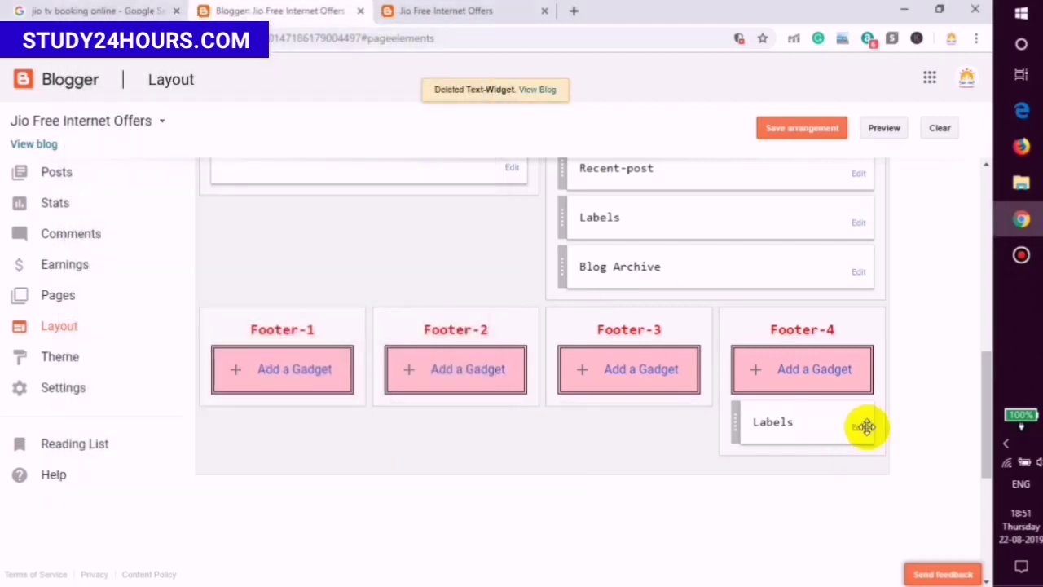
# Step: Remove the Labels gadget from the Footer-4 section of the layout
pyautogui.click(862, 427)
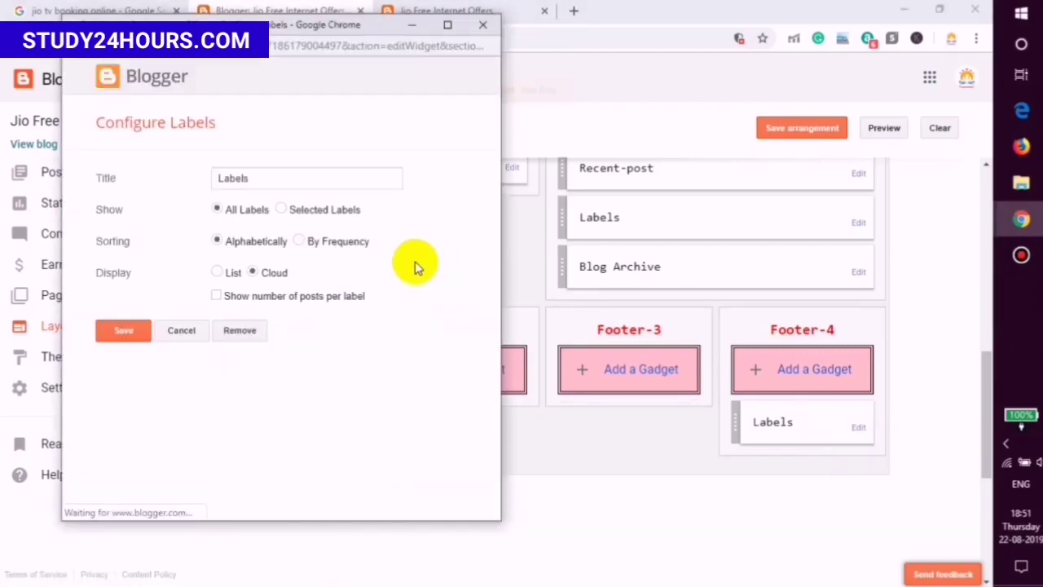
pyautogui.click(244, 330)
pyautogui.click(343, 144)
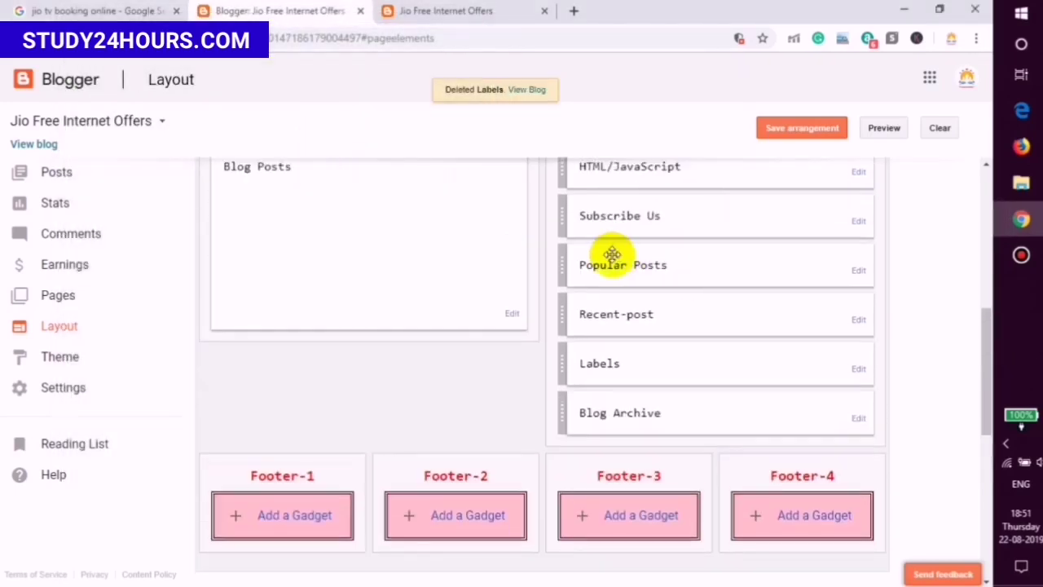
# Step: Reload the live blog and examine its footer, sidebar search box and remaining sidebar gadgets
pyautogui.click(456, 10)
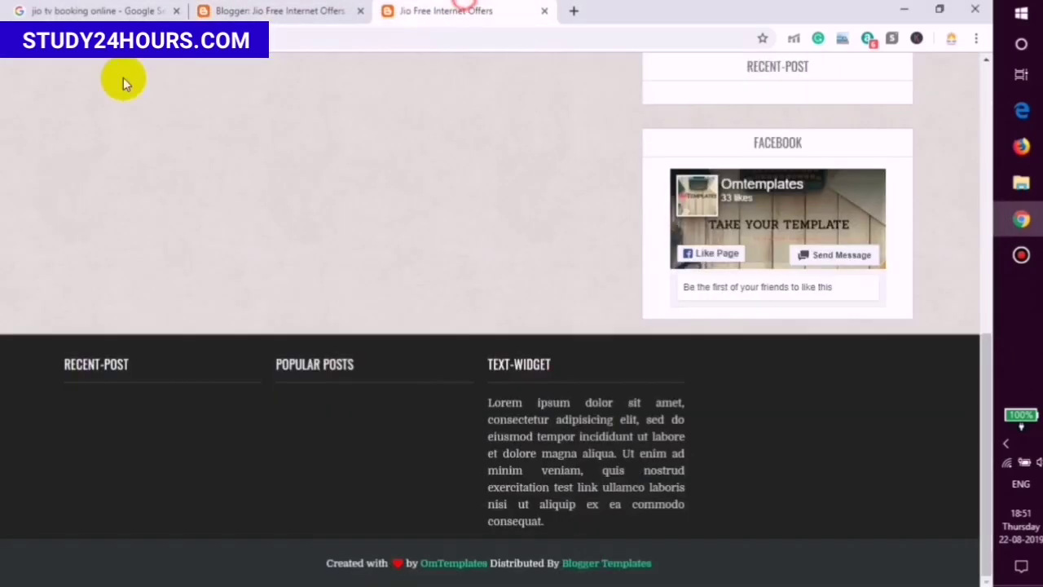
pyautogui.click(63, 39)
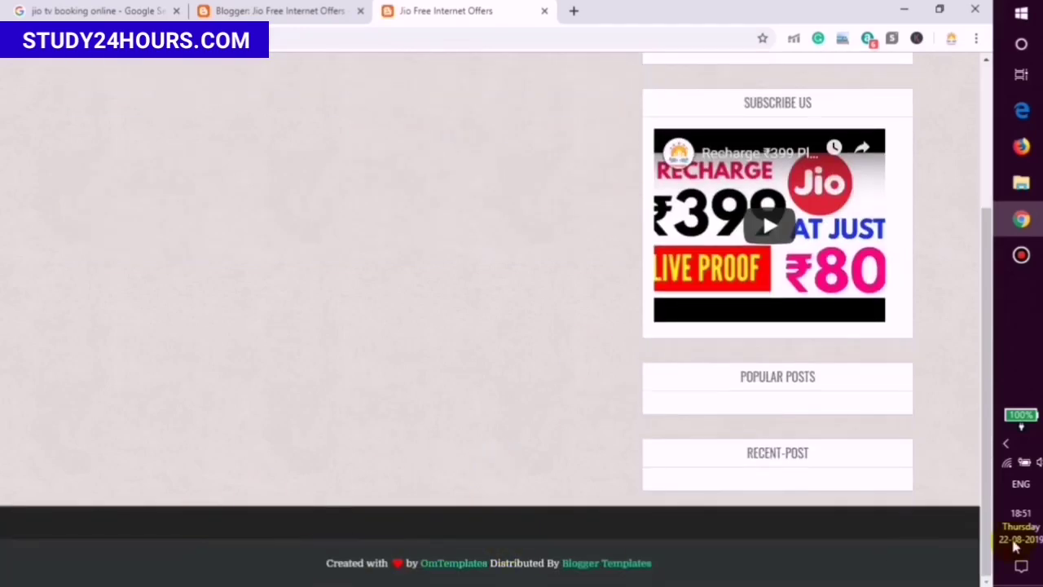
pyautogui.scroll(2, 724, 516)
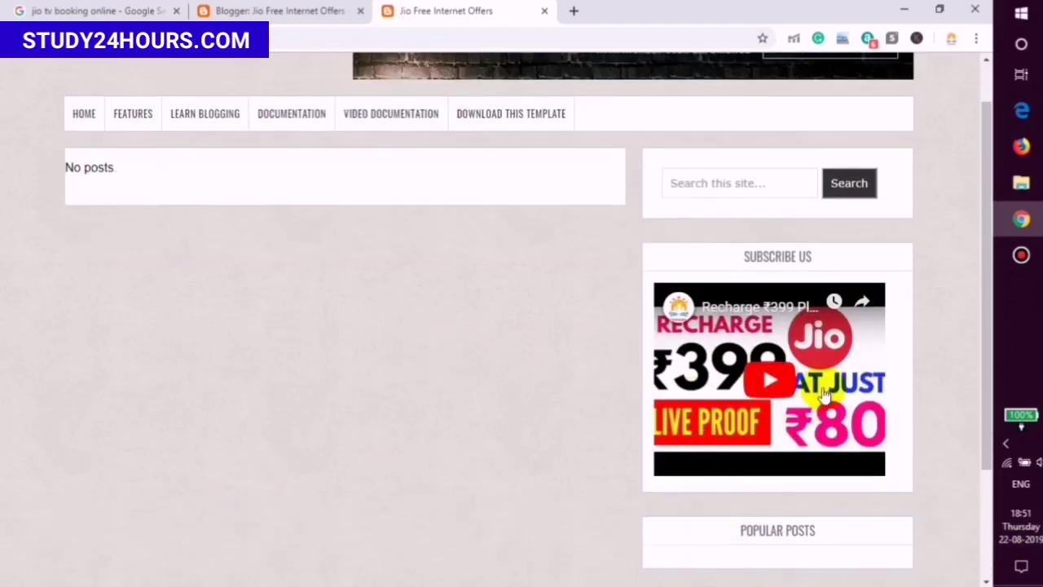
pyautogui.click(737, 179)
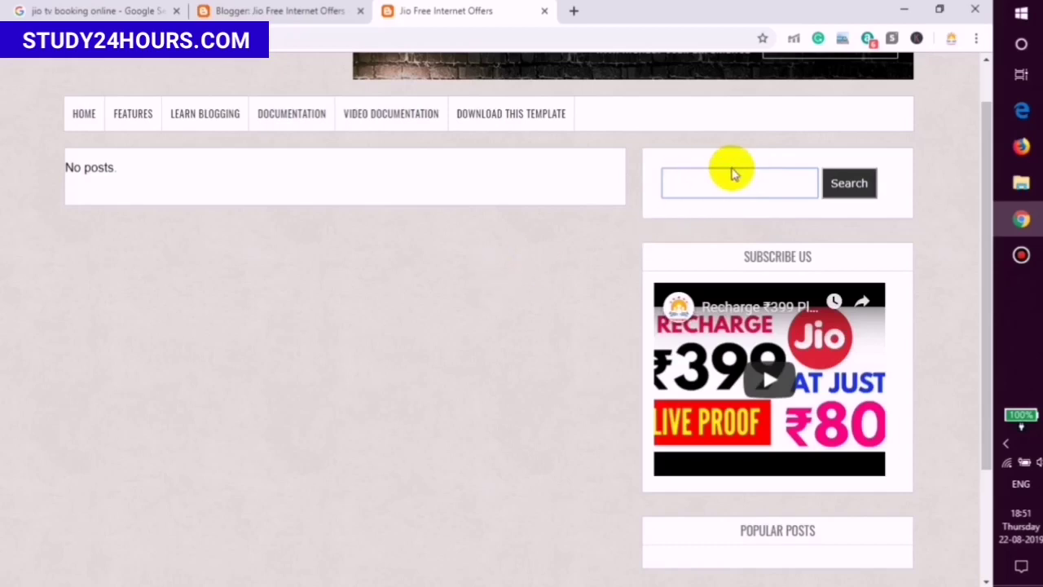
pyautogui.click(541, 231)
pyautogui.scroll(-2, 749, 412)
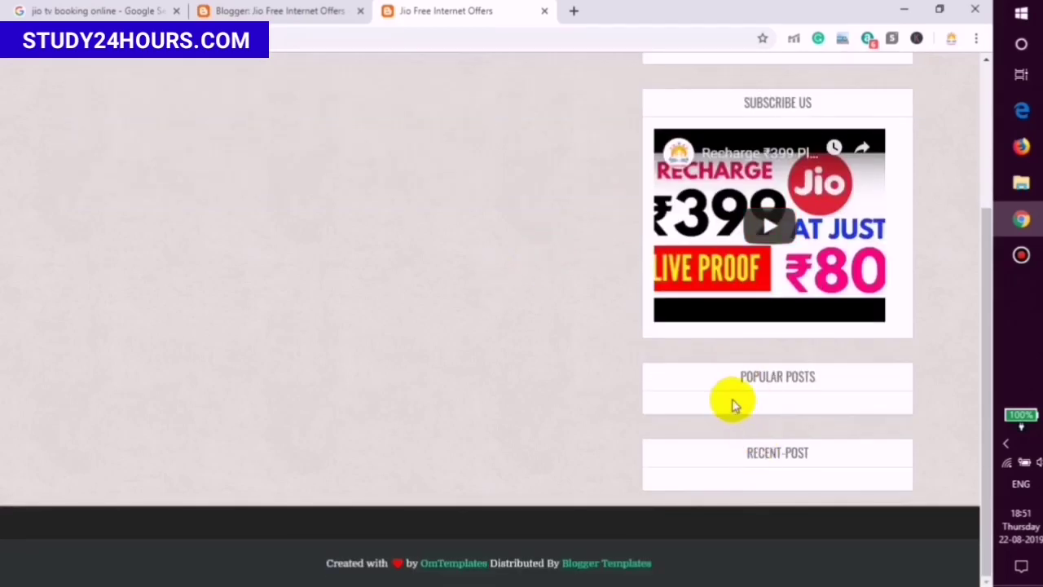
pyautogui.scroll(3, 450, 312)
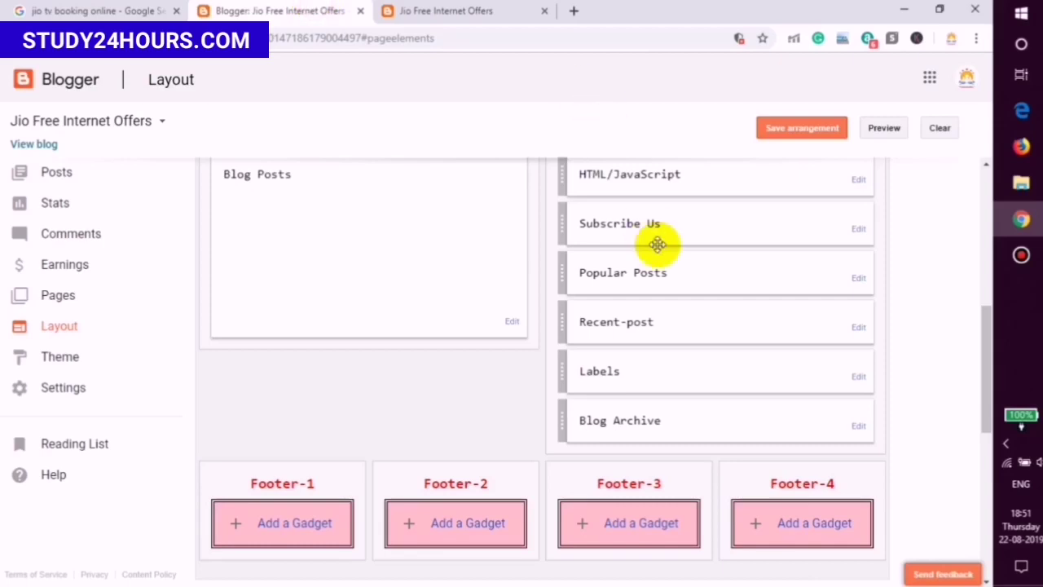
# Step: Remove the HTML/JavaScript banner ad gadget from the Right-Header section and check the live blog's header
pyautogui.scroll(5, 658, 241)
pyautogui.scroll(-2, 643, 306)
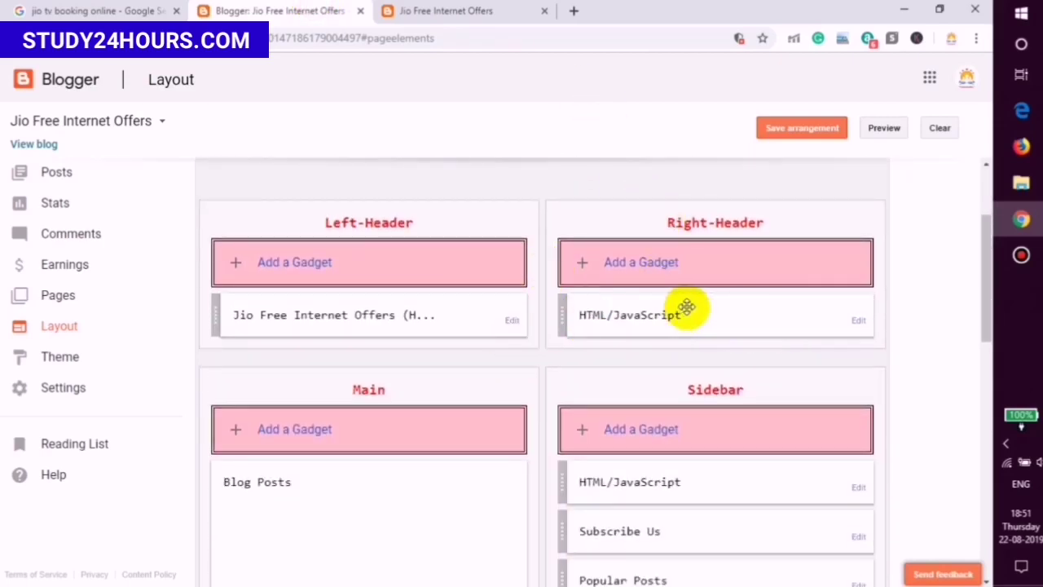
pyautogui.click(481, 9)
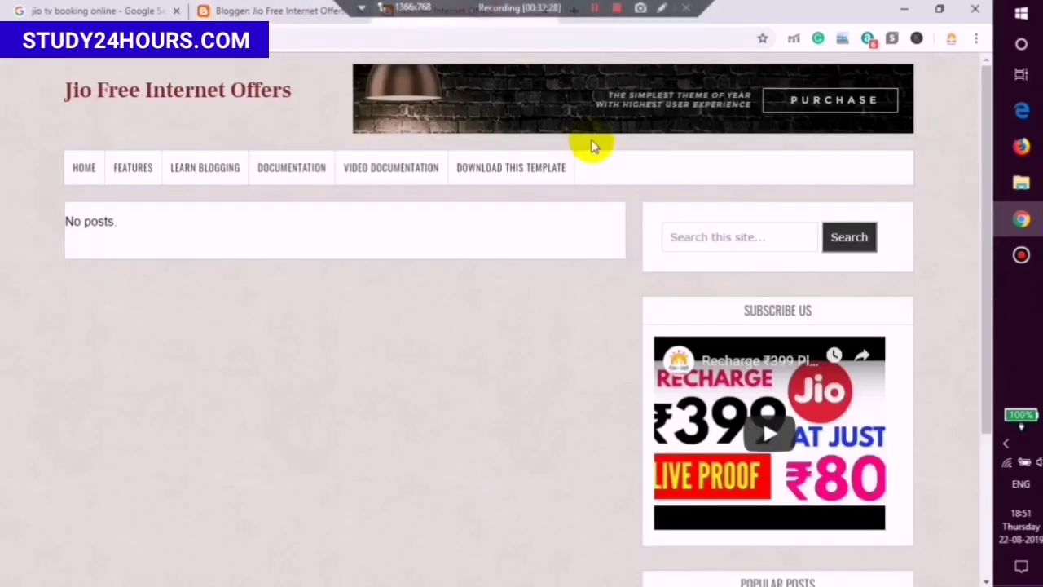
pyautogui.hotkey('ctrl', 'shift', 'Tab')
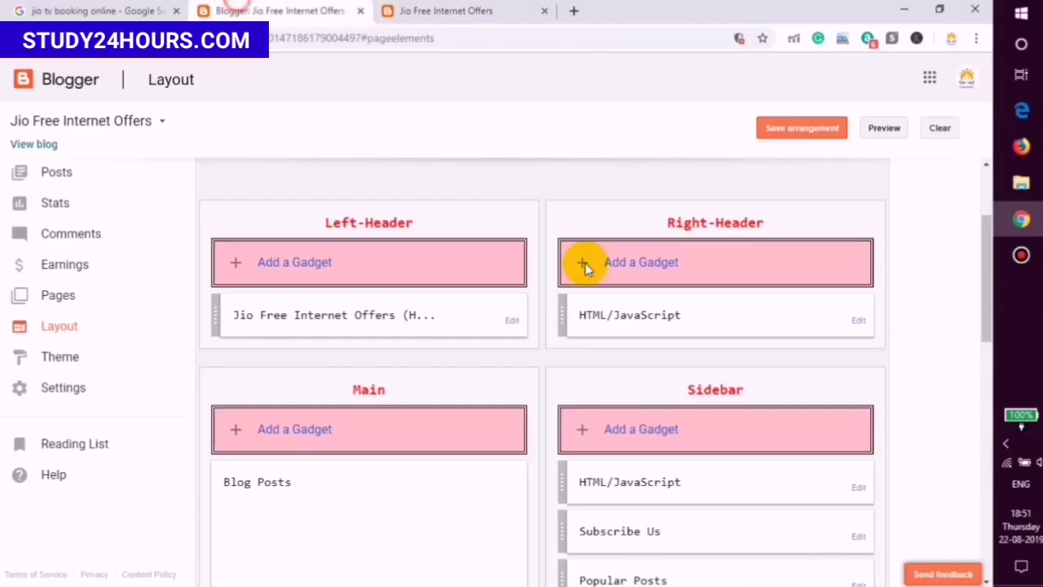
pyautogui.click(859, 320)
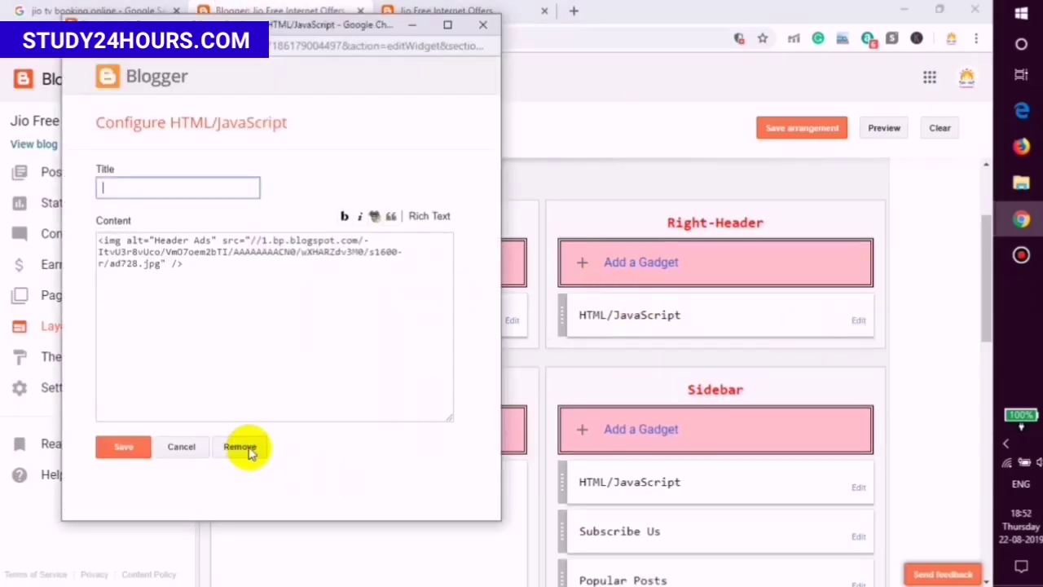
pyautogui.click(244, 445)
pyautogui.click(362, 141)
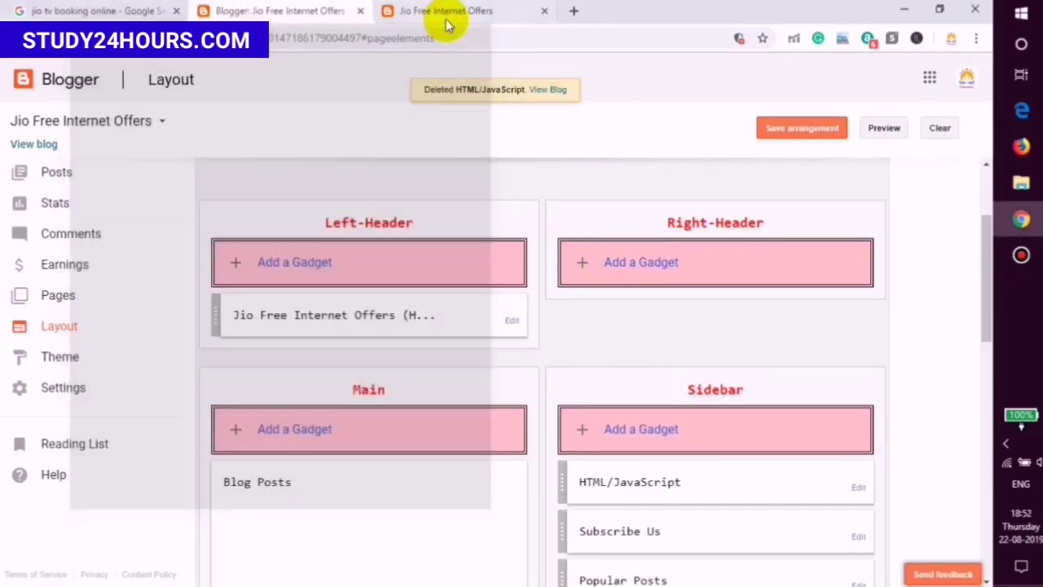
pyautogui.click(446, 11)
pyautogui.click(265, 10)
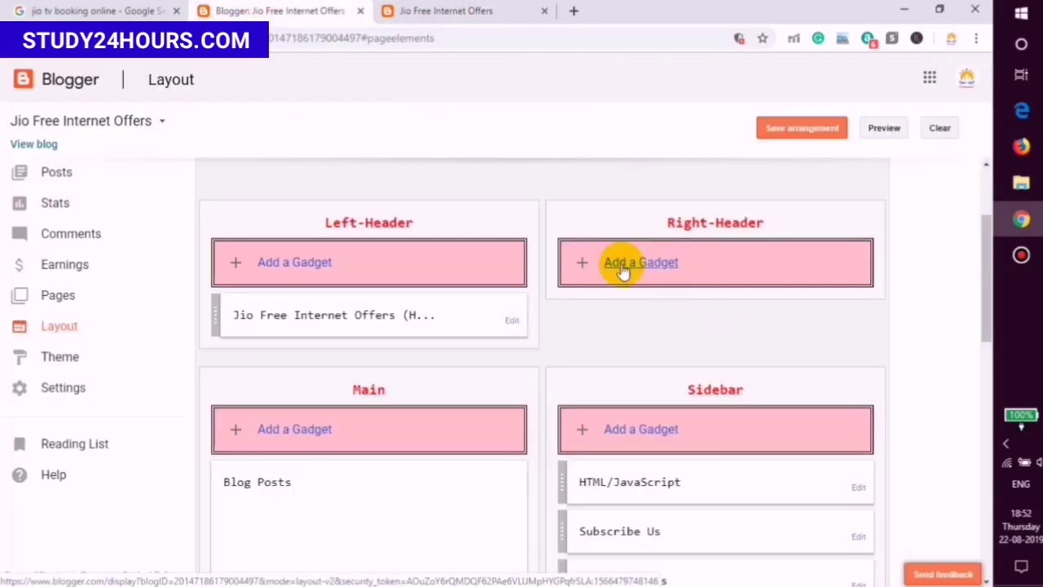
pyautogui.click(640, 263)
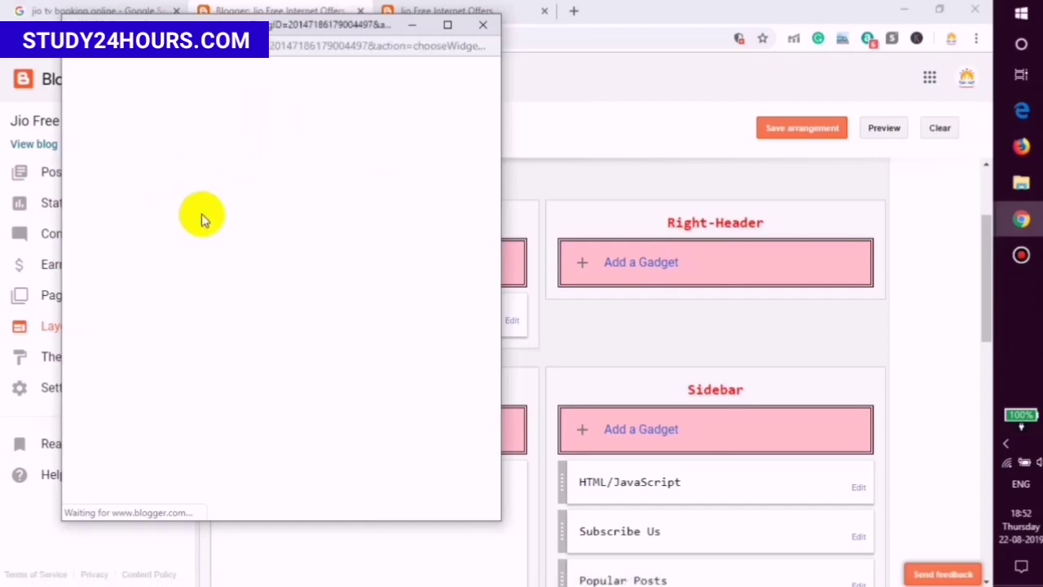
pyautogui.scroll(-2, 799, 450)
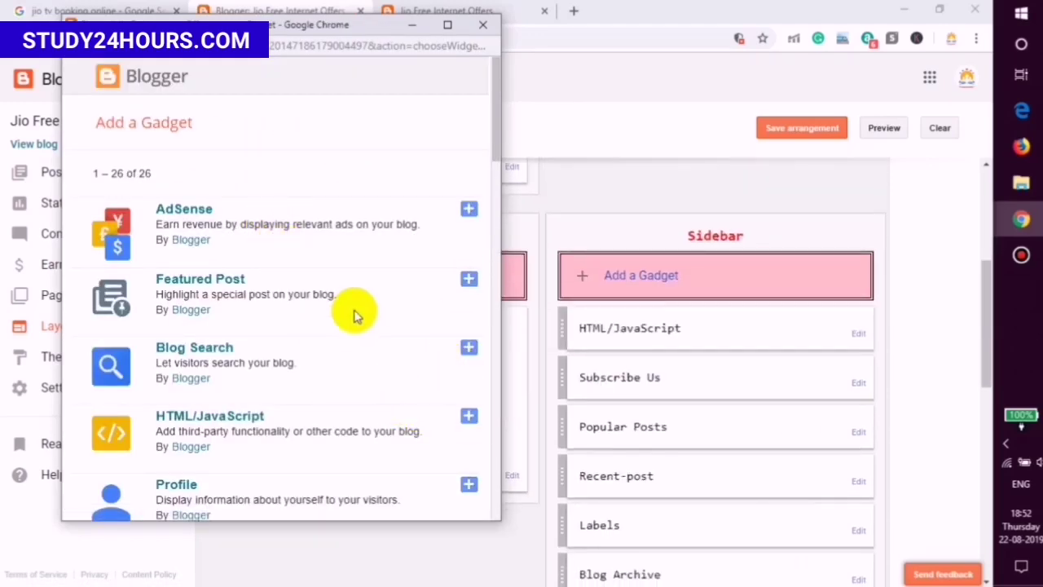
pyautogui.scroll(-8, 356, 308)
pyautogui.scroll(-5, 355, 308)
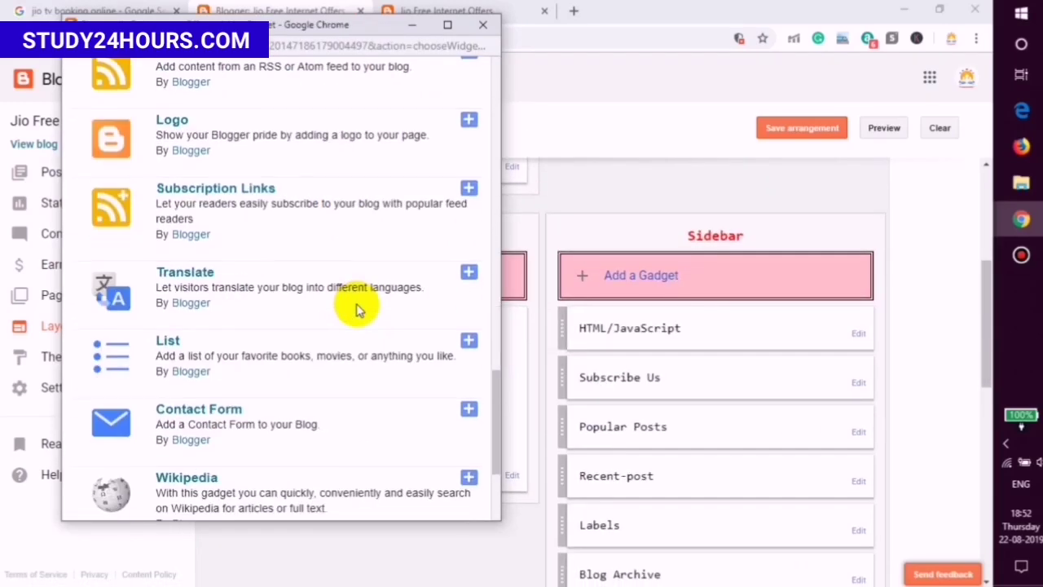
pyautogui.scroll(15, 355, 308)
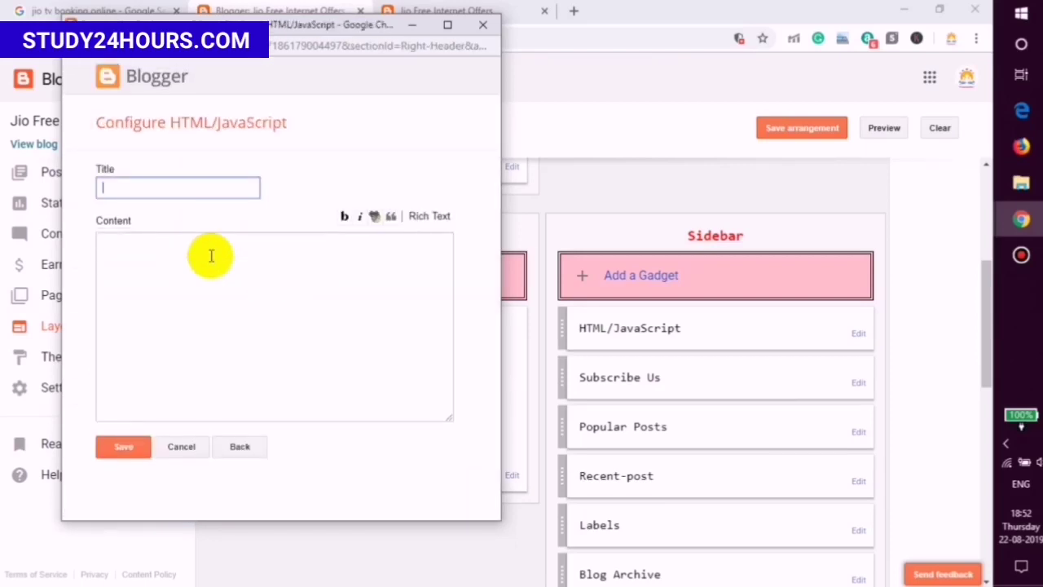
pyautogui.click(211, 256)
pyautogui.click(233, 446)
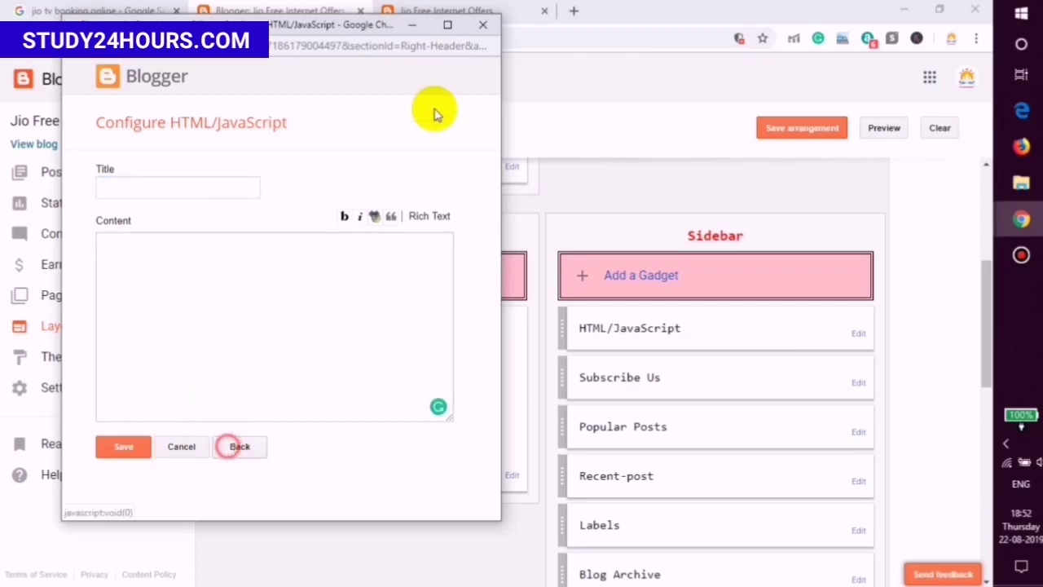
pyautogui.click(481, 26)
# Step: Review the live blog's header, menu and sidebar without the banner ad
pyautogui.click(487, 10)
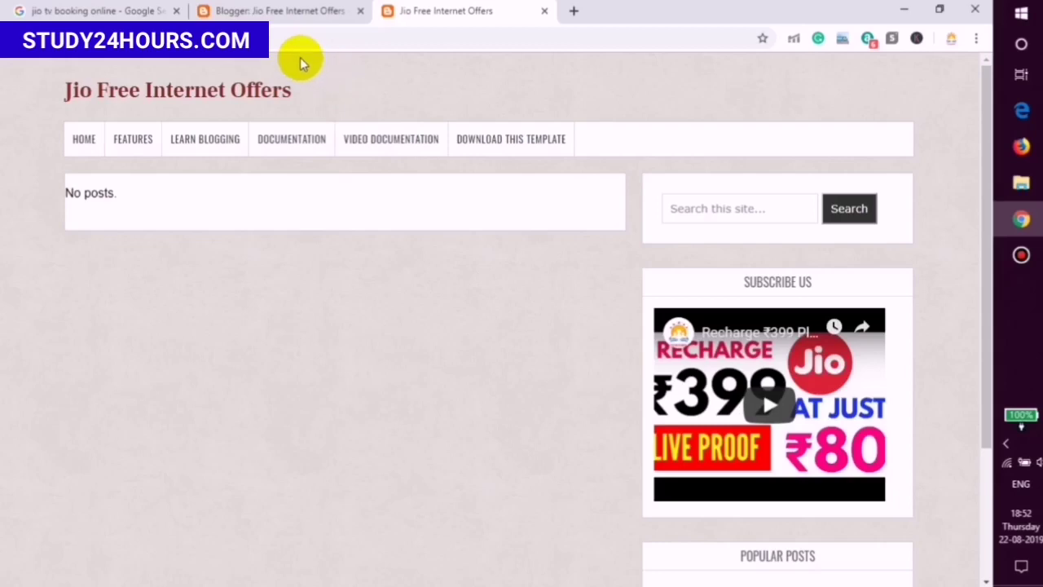
pyautogui.scroll(-3, 445, 293)
pyautogui.scroll(2, 461, 316)
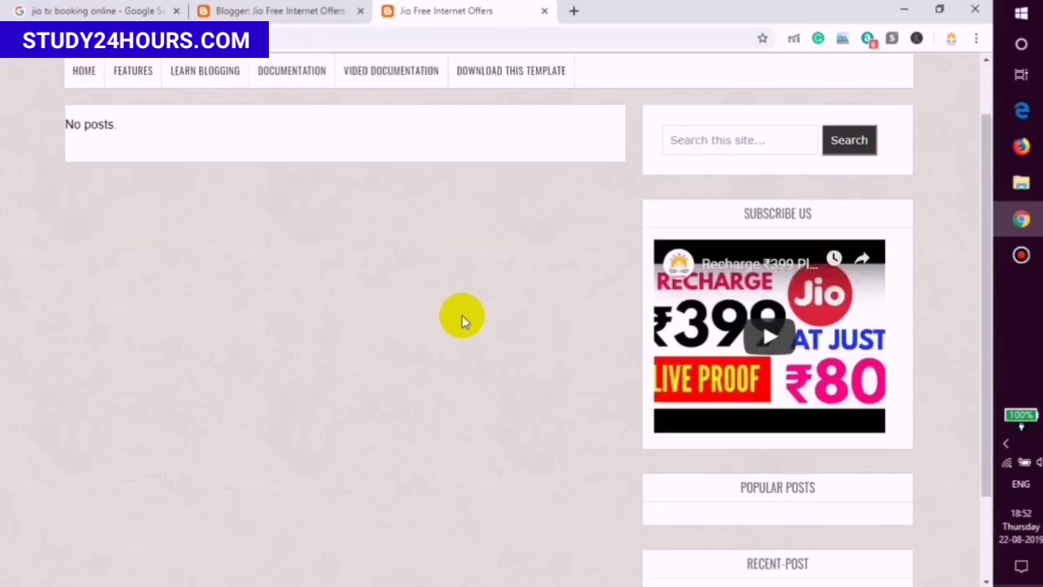
# Step: Go to the blog's posts, discarding the unsaved layout changes, and start a new post
pyautogui.click(302, 10)
pyautogui.scroll(4, 414, 319)
pyautogui.click(65, 173)
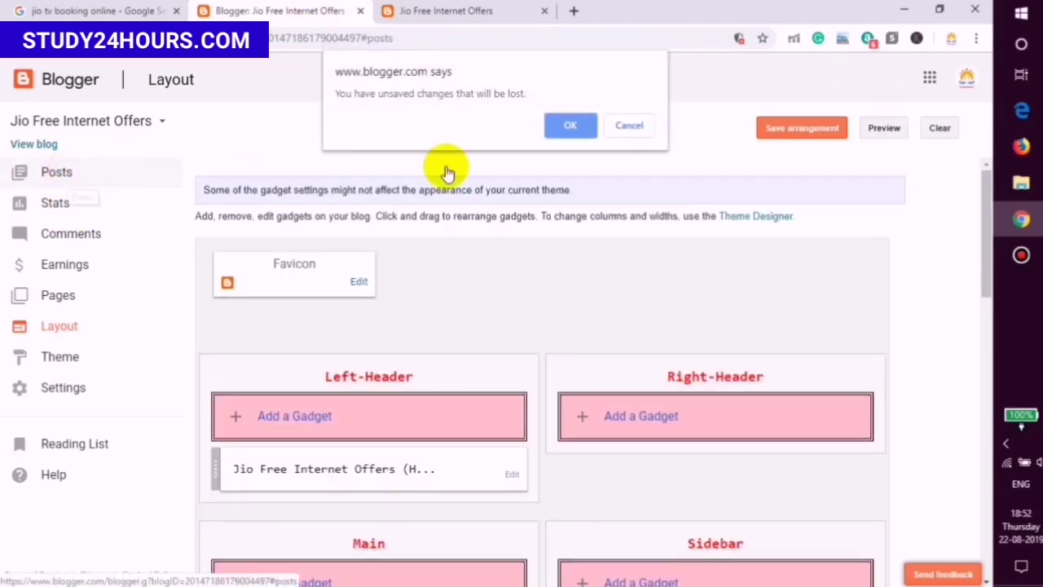
pyautogui.click(569, 127)
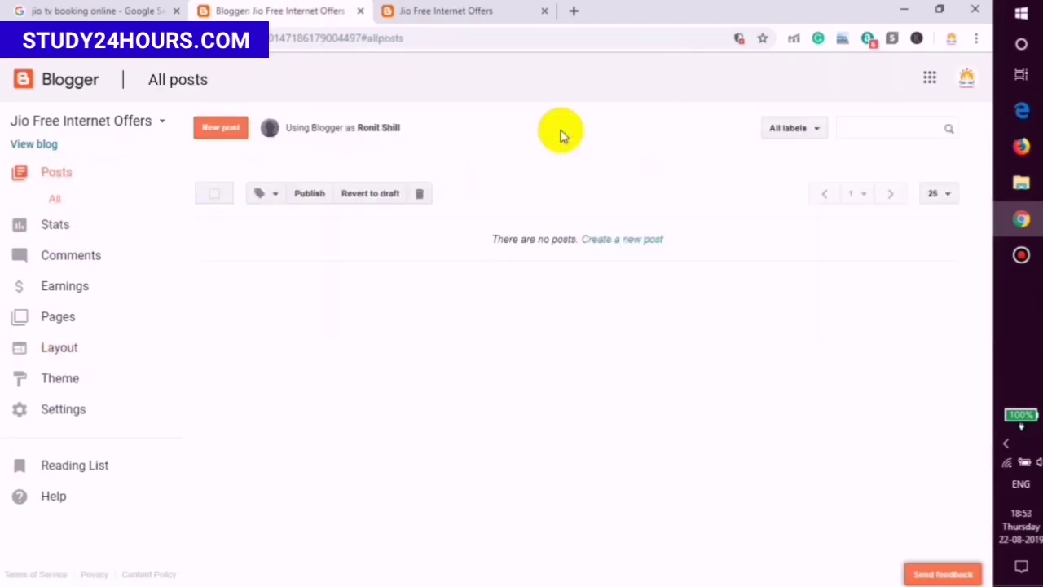
pyautogui.click(232, 129)
# Step: Open the WeTricks.In website in place of the live blog
pyautogui.click(447, 11)
pyautogui.click(448, 40)
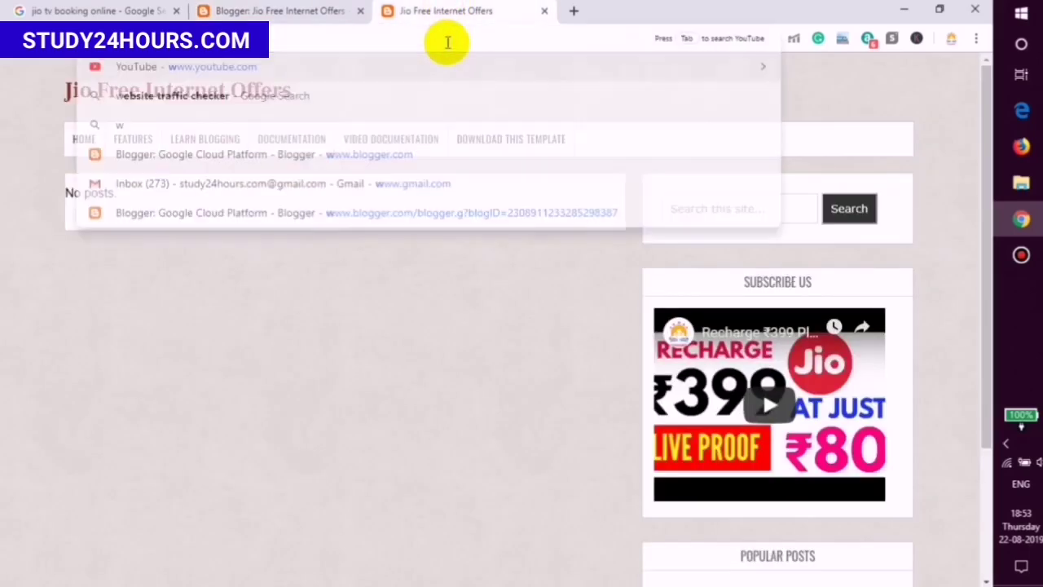
pyautogui.write('wetr')
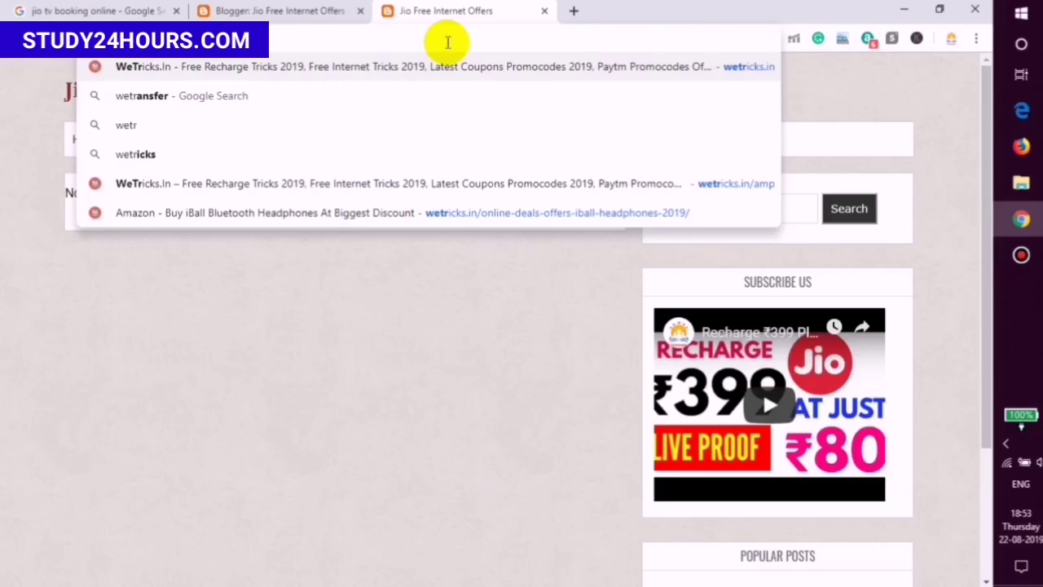
pyautogui.press('Return')
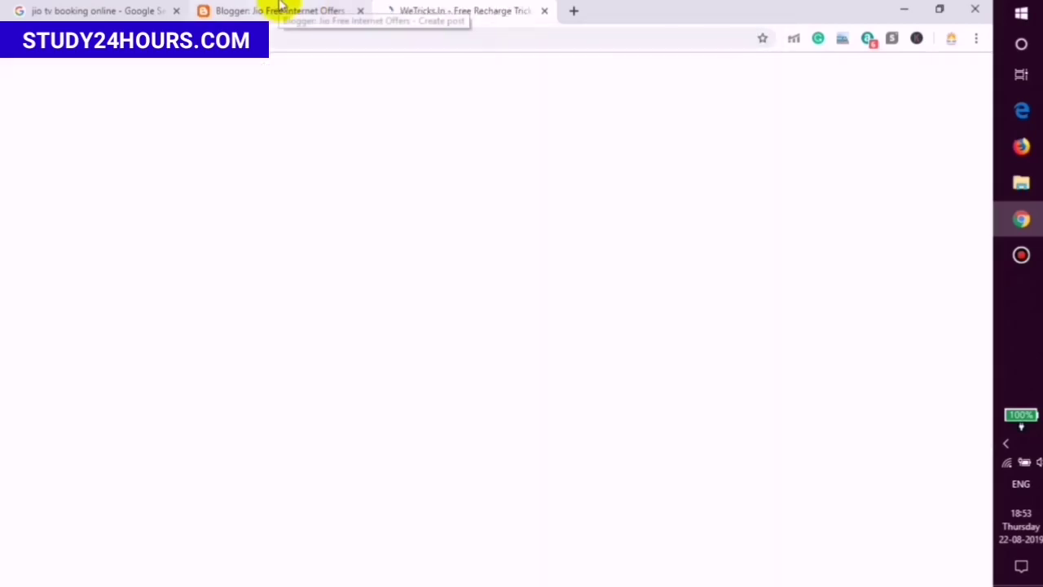
# Step: Write a one-line self-introduction in the new post's body and delete it
pyautogui.click(281, 8)
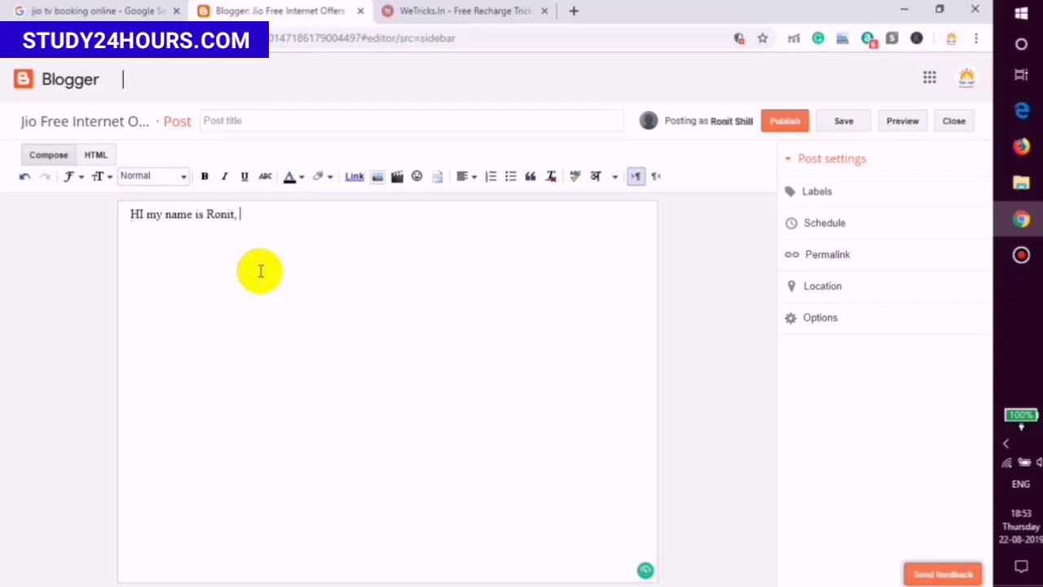
pyautogui.press('BackSpace')
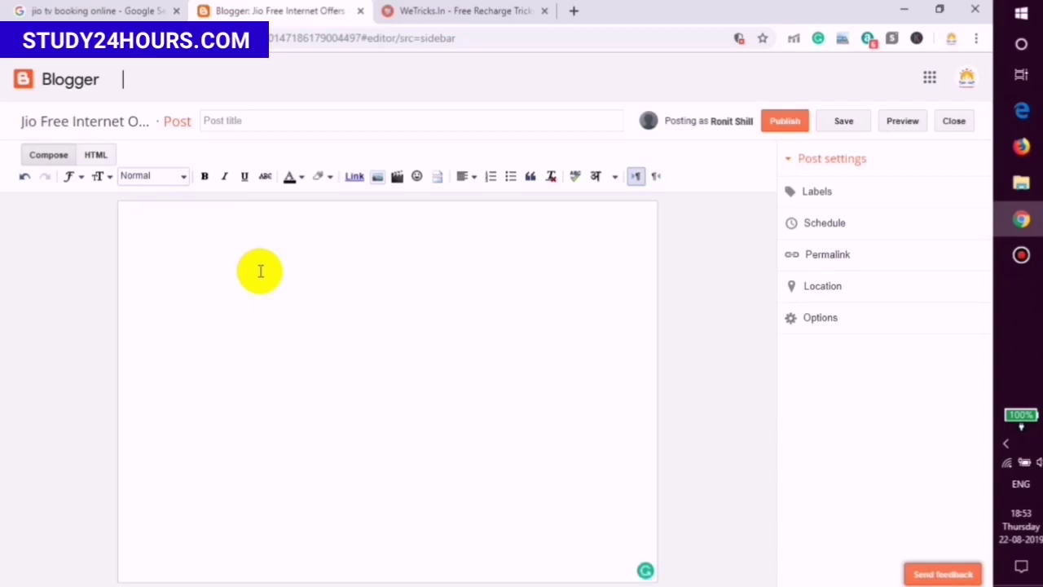
# Step: Search the WeTricks.In website for "jio"
pyautogui.click(423, 11)
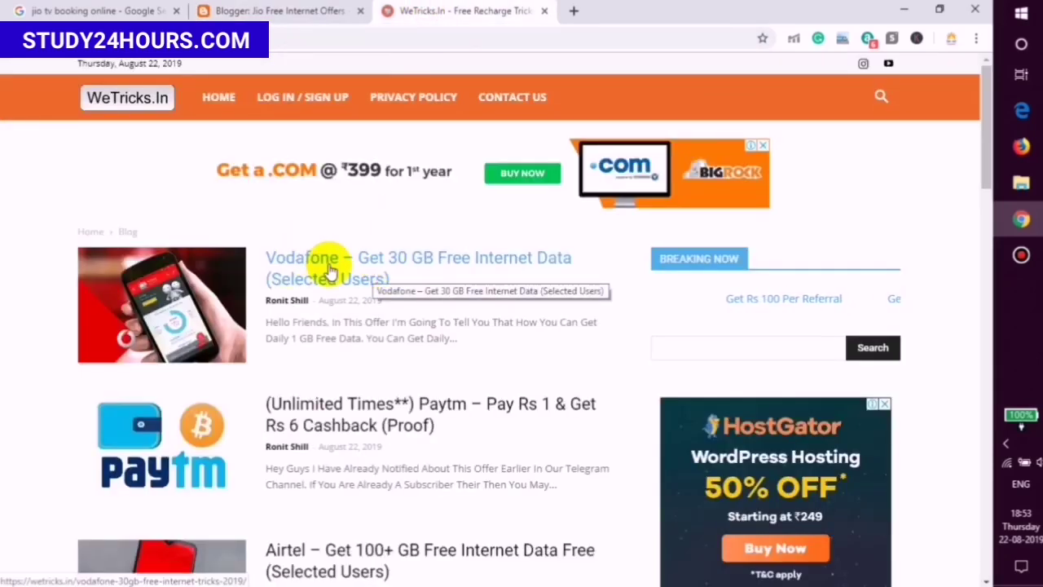
pyautogui.scroll(-1, 353, 256)
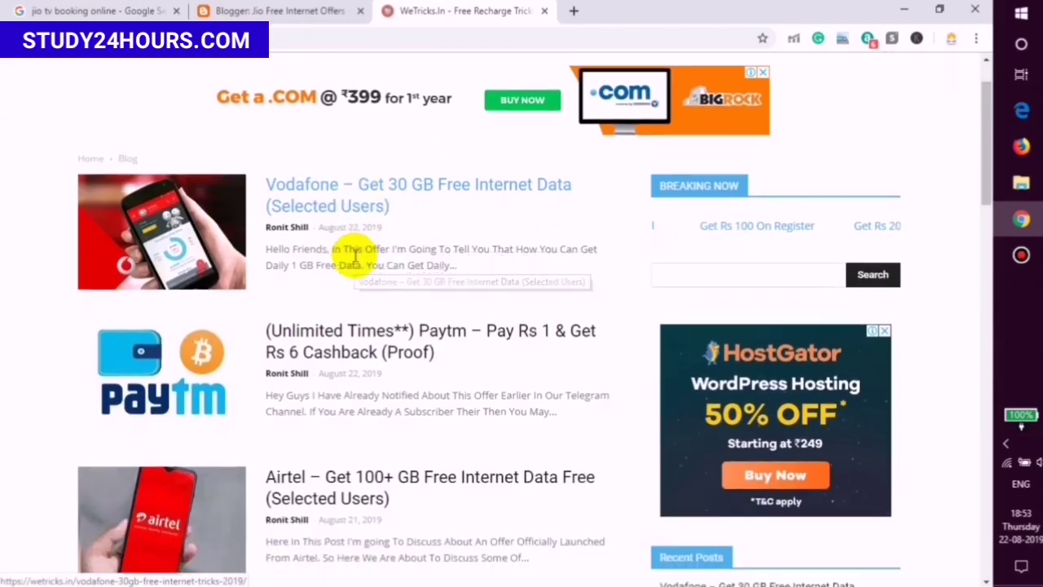
pyautogui.click(724, 272)
pyautogui.write('jio')
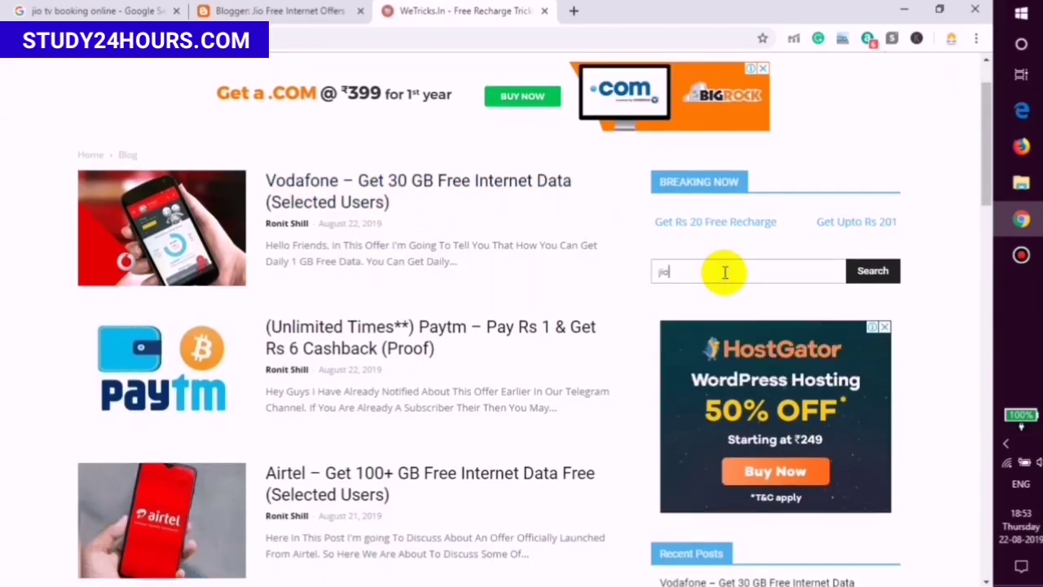
pyautogui.press('Return')
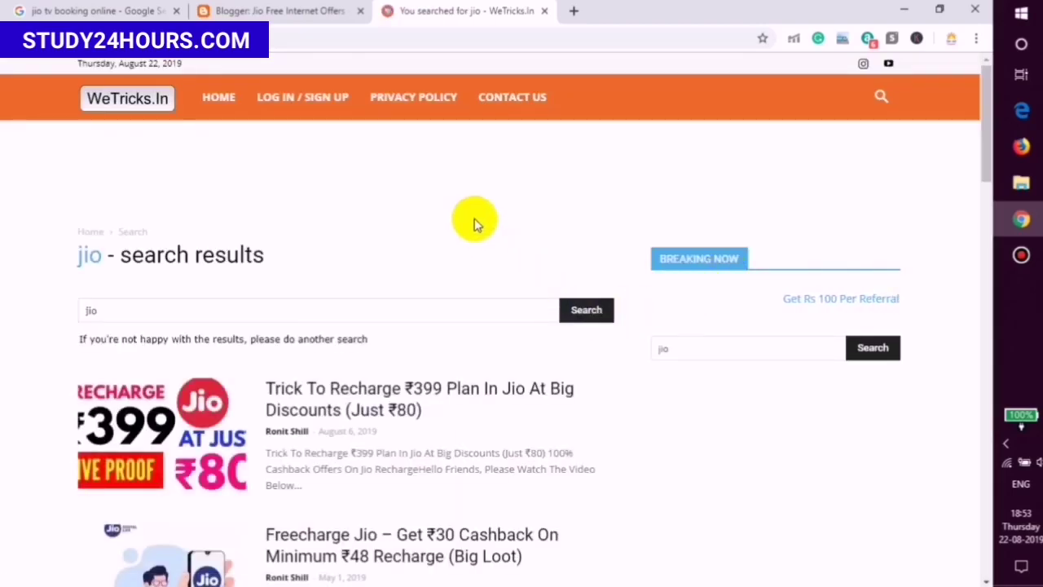
# Step: Find and open the article "Jio – Unlimited Free Internet VPN Working Trick (2019 Updates)" among the search results
pyautogui.scroll(-3, 379, 225)
pyautogui.scroll(-7, 379, 224)
pyautogui.scroll(3, 343, 236)
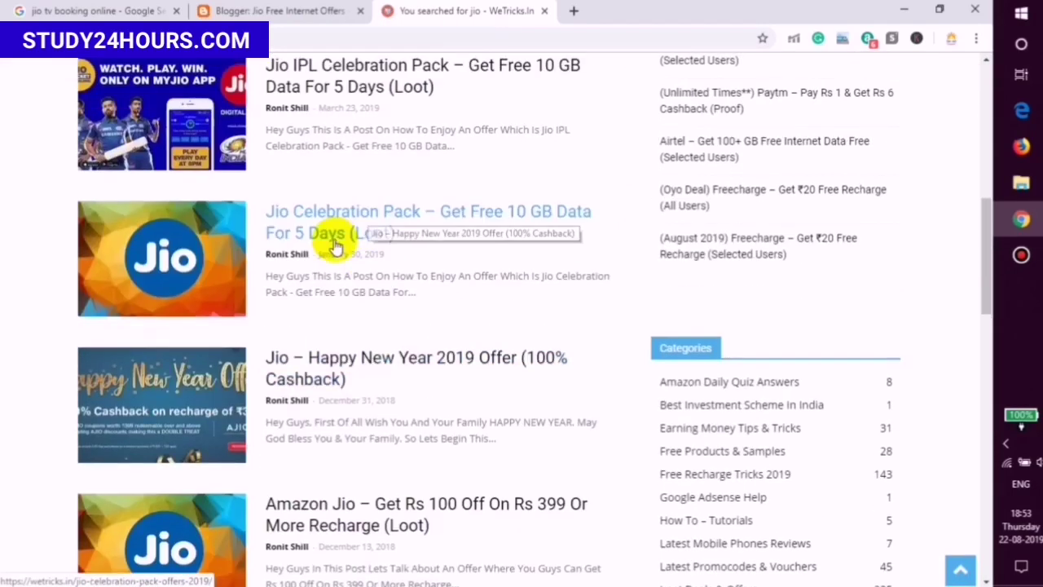
pyautogui.scroll(-5, 309, 244)
pyautogui.scroll(-3, 408, 261)
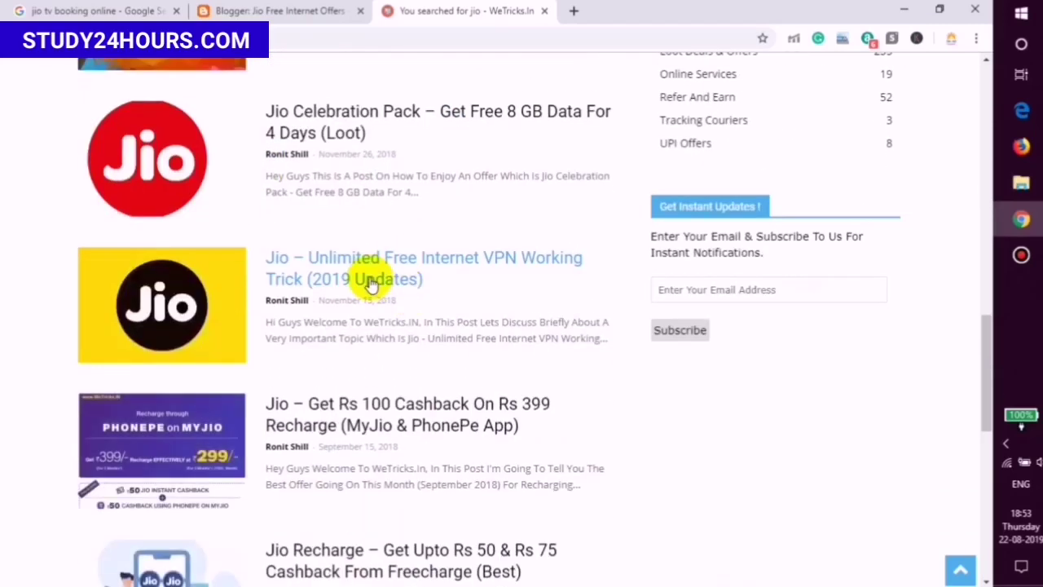
pyautogui.click(370, 279)
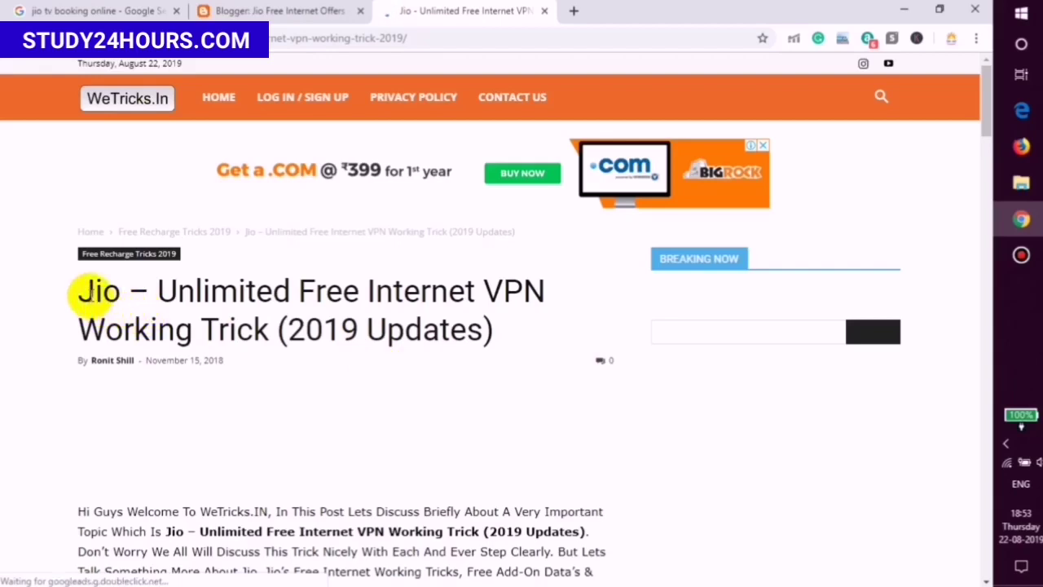
# Step: Copy the WeTricks.In article's headline into the title of the new Blogger post
pyautogui.moveTo(502, 346); pyautogui.dragTo(504, 350)
pyautogui.hotkey('ctrl', 'c')
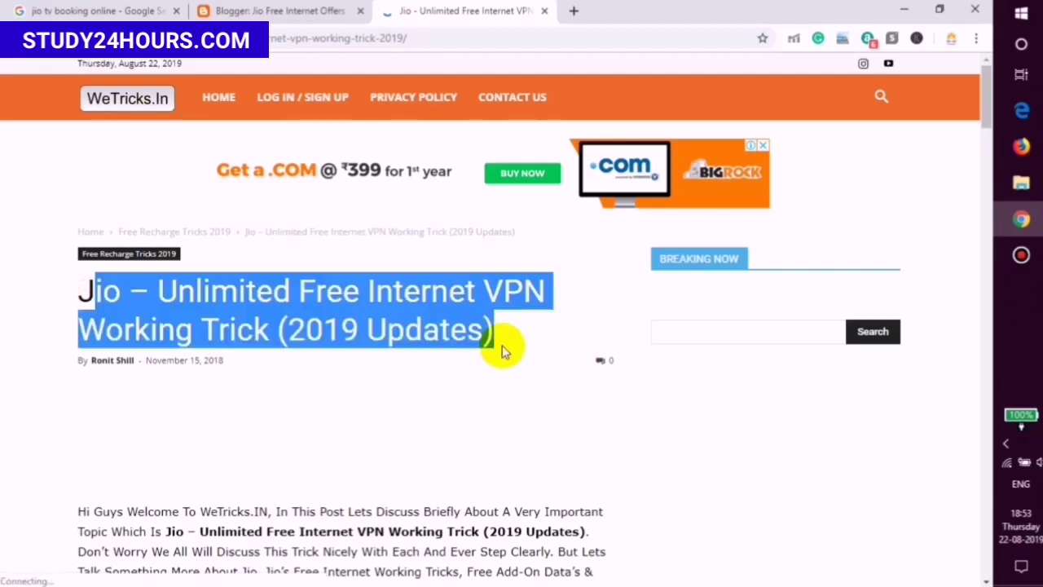
pyautogui.click(314, 10)
pyautogui.click(292, 120)
pyautogui.hotkey('ctrl', 'v')
# Step: Edit the post title to read "Jio – Unlimited Free Internet VPN Working Trick In 2020"
pyautogui.moveTo(251, 120); pyautogui.dragTo(139, 126)
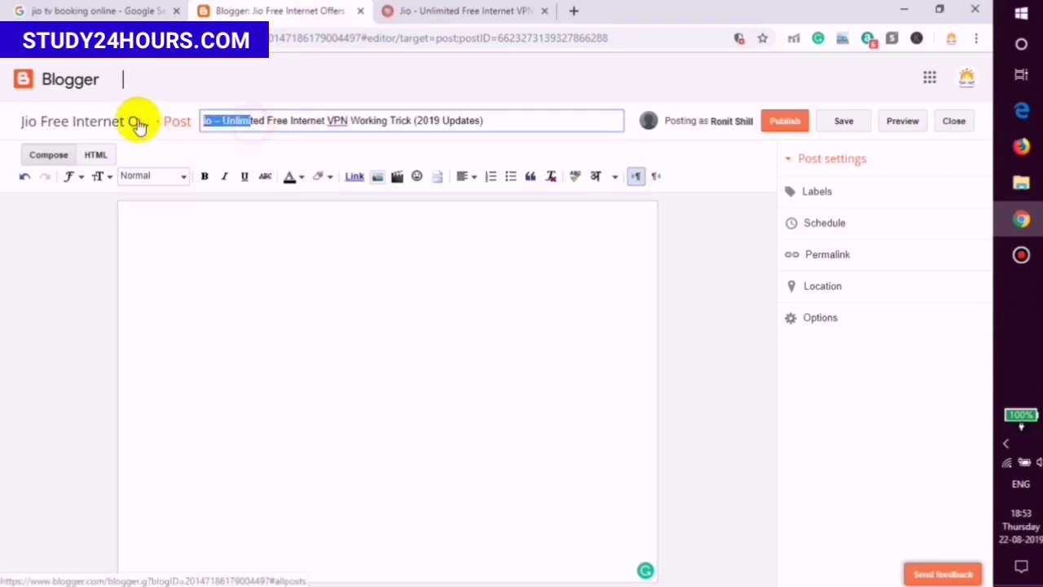
pyautogui.write('J')
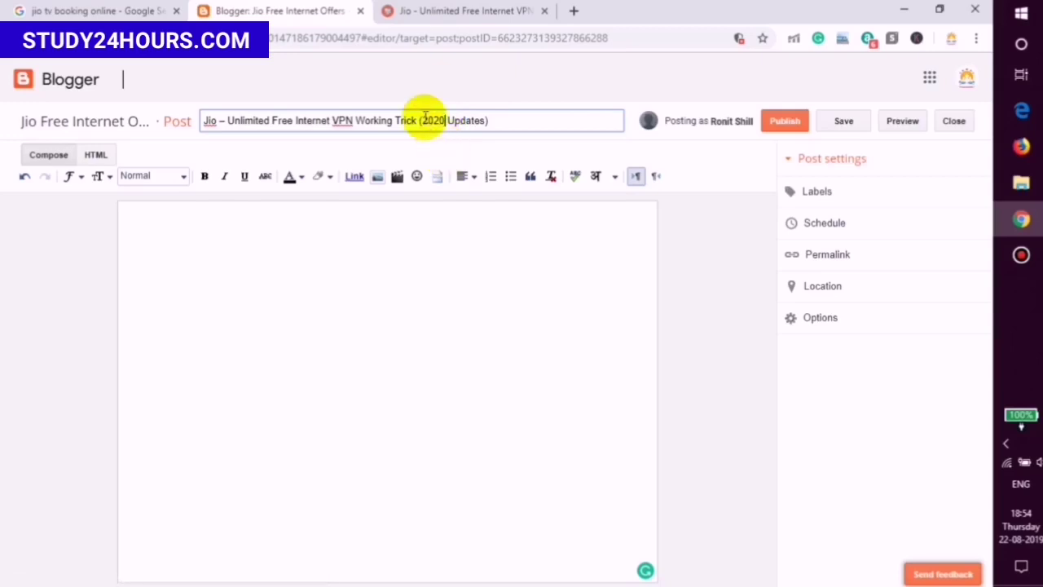
pyautogui.moveTo(421, 123); pyautogui.dragTo(589, 114)
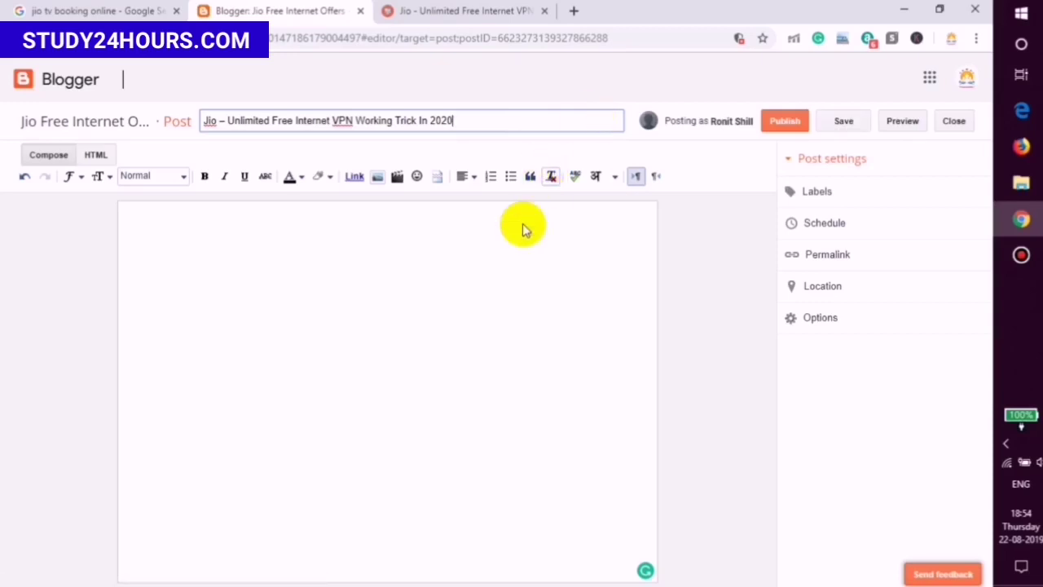
# Step: Copy the WeTricks.In article's two opening paragraphs into the Blogger post's body and remove the blank line between them
pyautogui.click(510, 268)
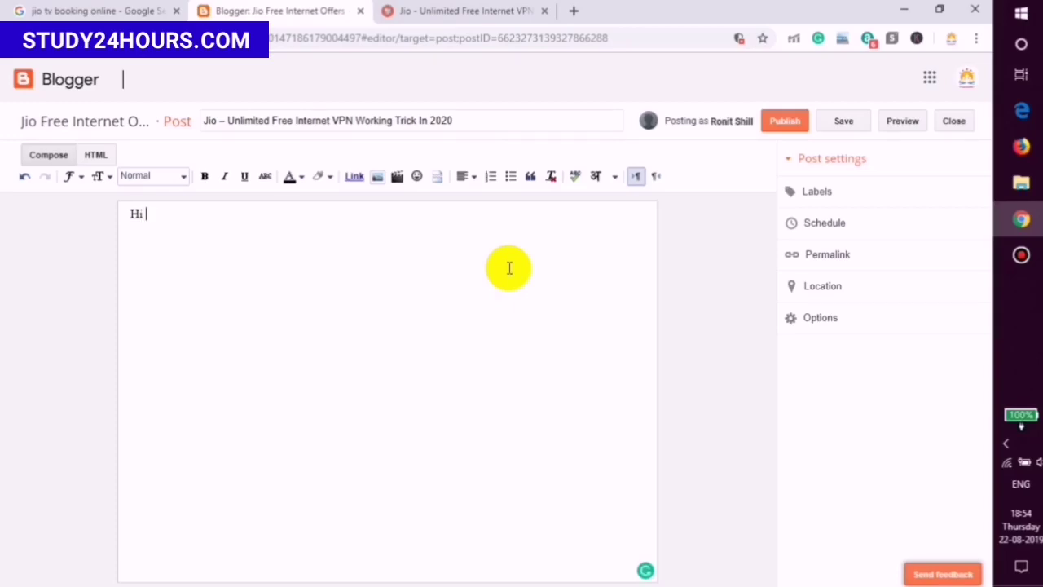
pyautogui.click(419, 13)
pyautogui.scroll(-2, 326, 326)
pyautogui.moveTo(87, 135); pyautogui.dragTo(494, 181)
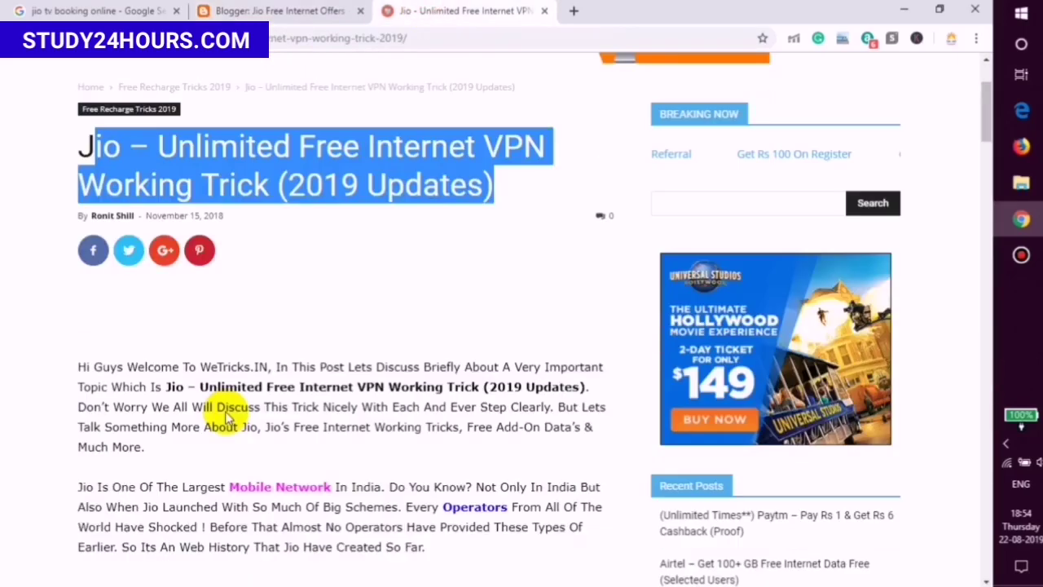
pyautogui.scroll(-4, 161, 282)
pyautogui.moveTo(78, 128); pyautogui.dragTo(559, 306)
pyautogui.hotkey('ctrl', 'c')
pyautogui.click(348, 11)
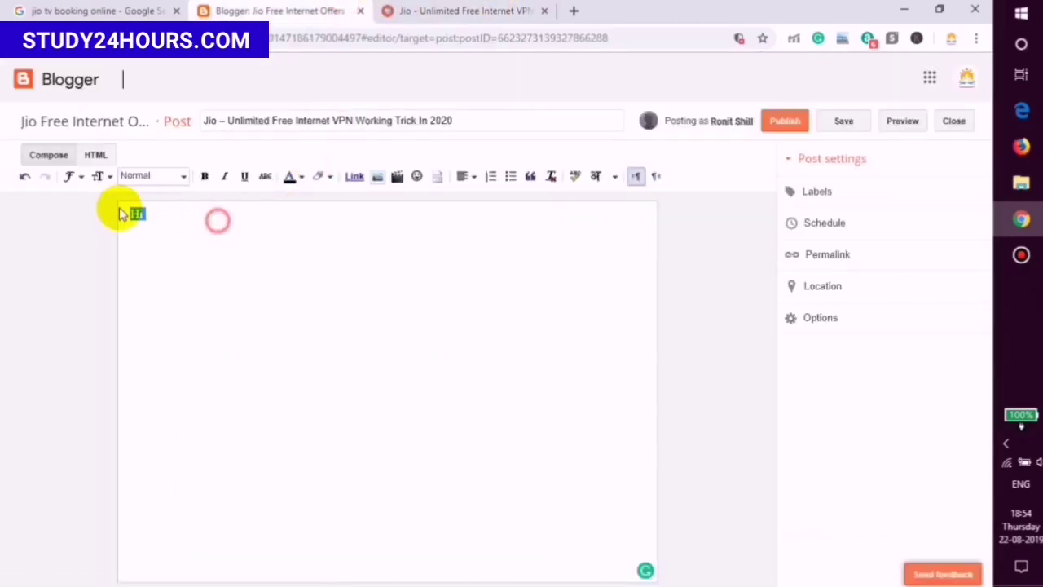
pyautogui.hotkey('ctrl', 'v')
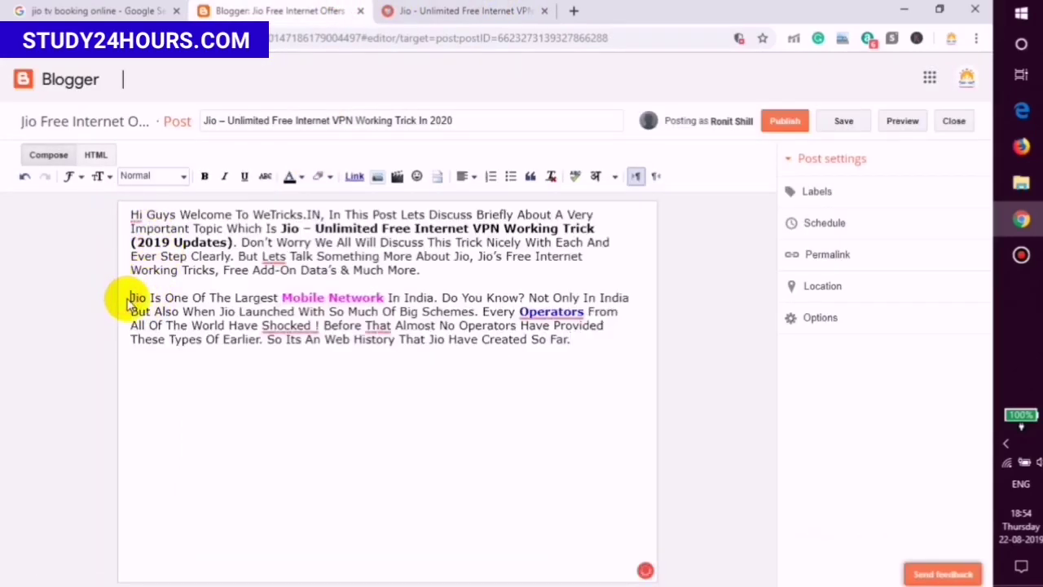
pyautogui.click(130, 300)
pyautogui.press('BackSpace')
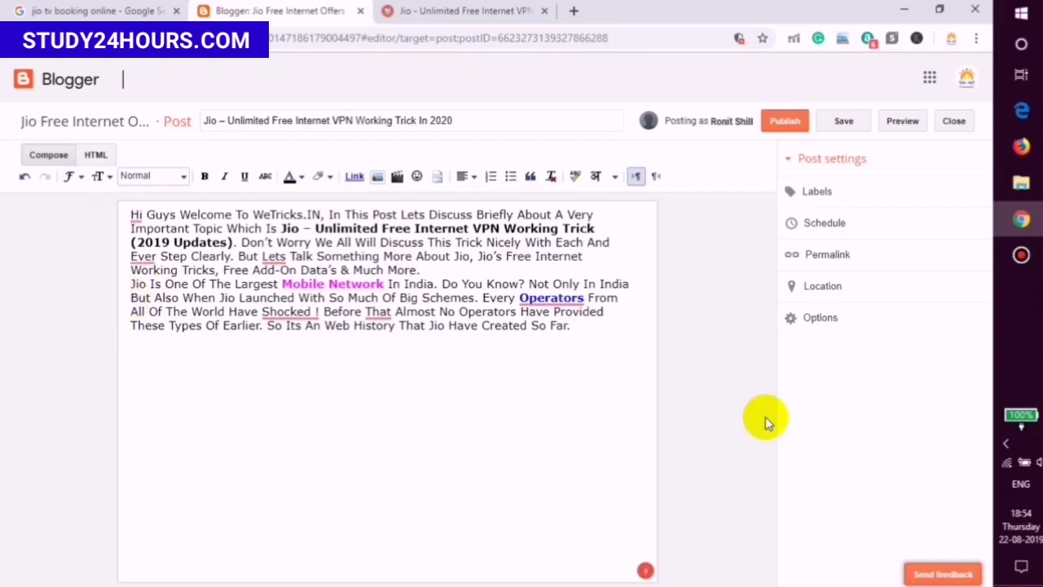
# Step: Accept Grammarly's corrections in the second paragraph, changing "Operators" to "operator" and removing the space before the exclamation mark after "Shocked"
pyautogui.moveTo(548, 293)
pyautogui.click(547, 342)
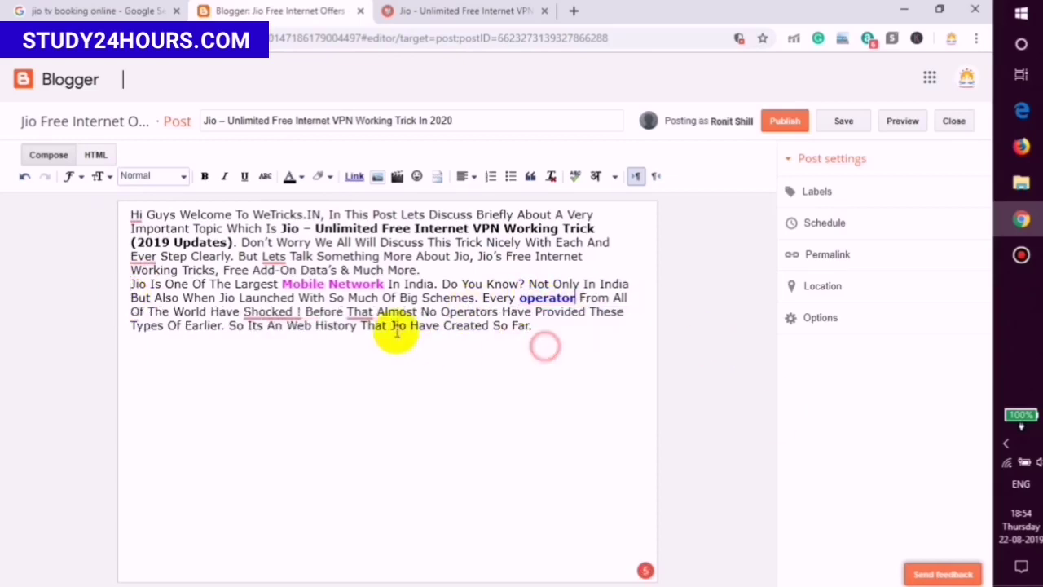
pyautogui.moveTo(274, 310)
pyautogui.click(277, 356)
pyautogui.moveTo(145, 257)
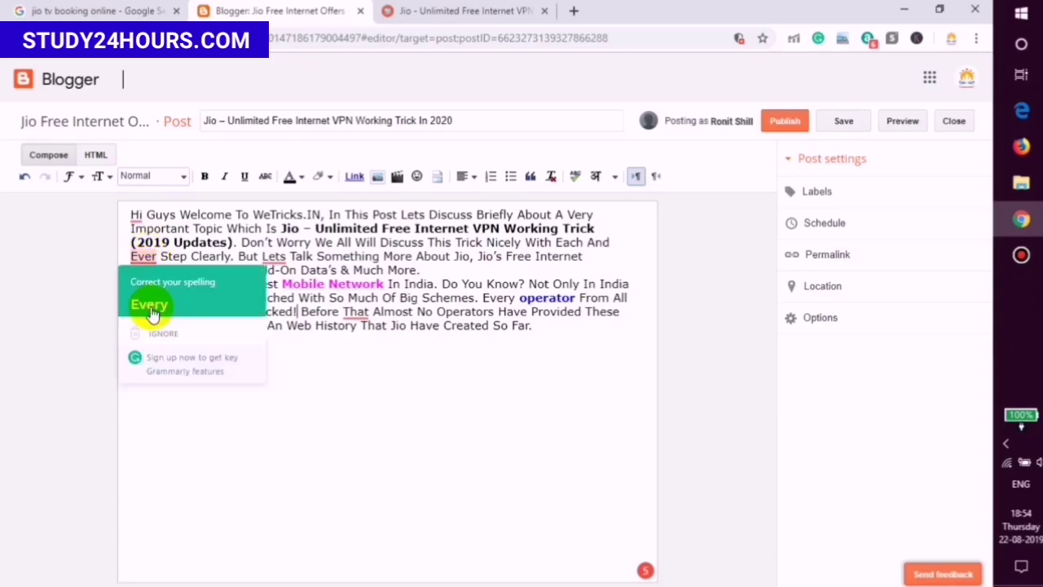
# Step: Correct "Ever" to "Every" and append the source article's "We All Love Jio" paragraph as a new paragraph in the post
pyautogui.click(152, 308)
pyautogui.click(429, 6)
pyautogui.scroll(-7, 277, 205)
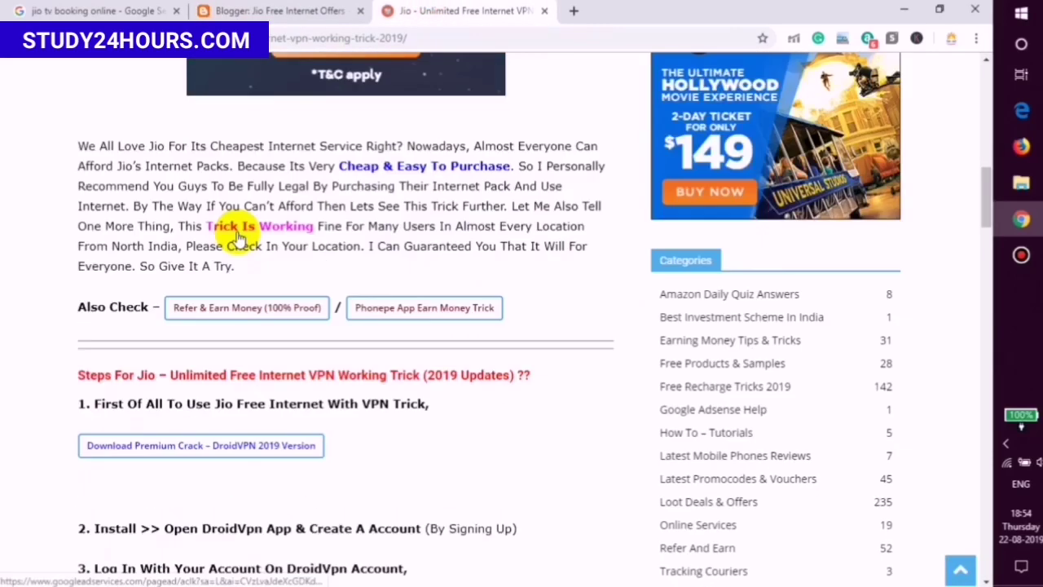
pyautogui.scroll(1, 239, 233)
pyautogui.moveTo(80, 205); pyautogui.dragTo(250, 330)
pyautogui.hotkey('ctrl', 'c')
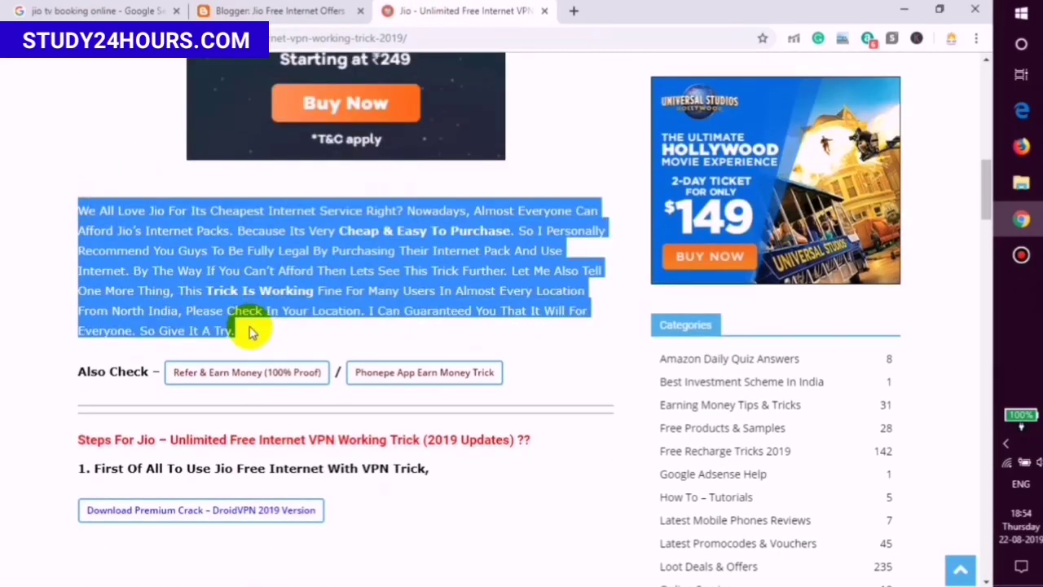
pyautogui.click(244, 10)
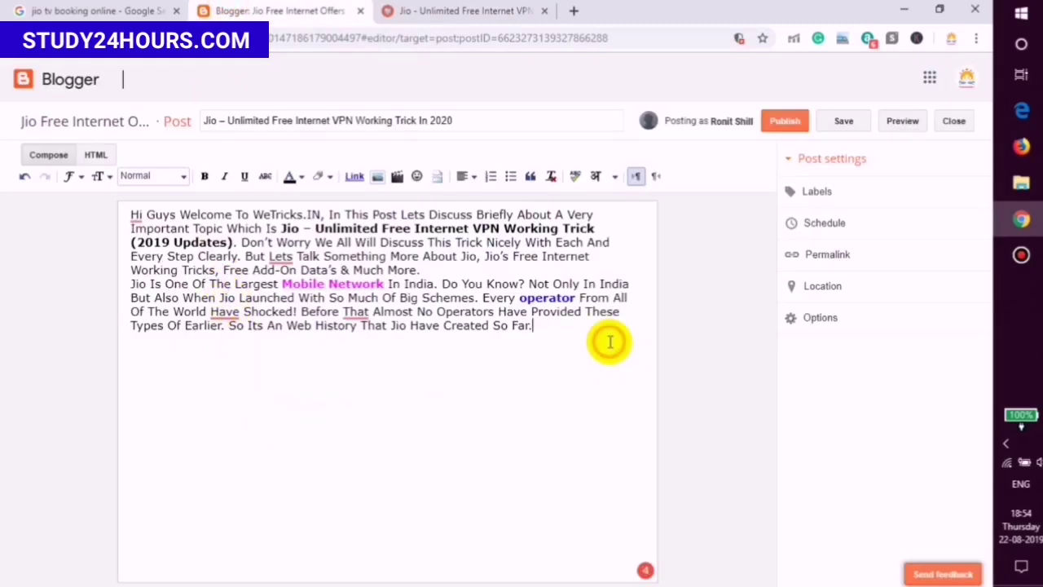
pyautogui.press('Return')
pyautogui.hotkey('ctrl', 'v')
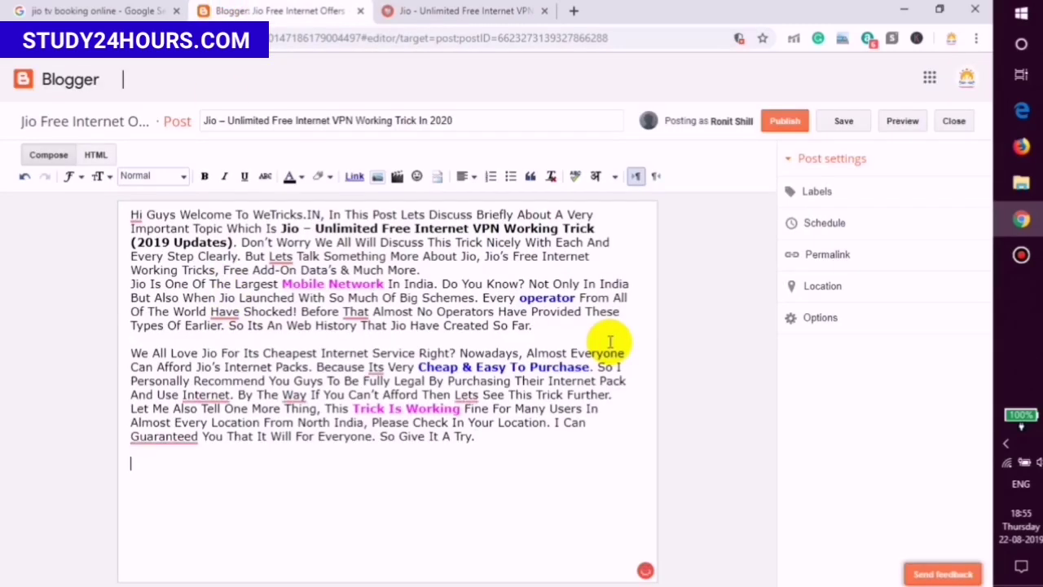
# Step: Copy the source article's numbered steps 1 to 9 to the end of the blog post
pyautogui.click(434, 10)
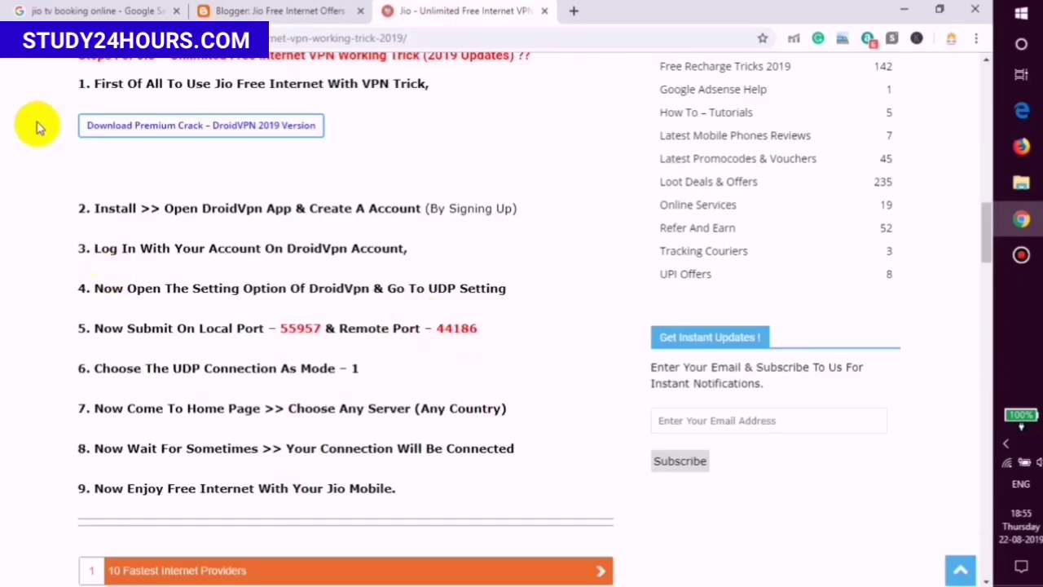
pyautogui.moveTo(71, 78); pyautogui.dragTo(434, 254)
pyautogui.scroll(-3, 209, 269)
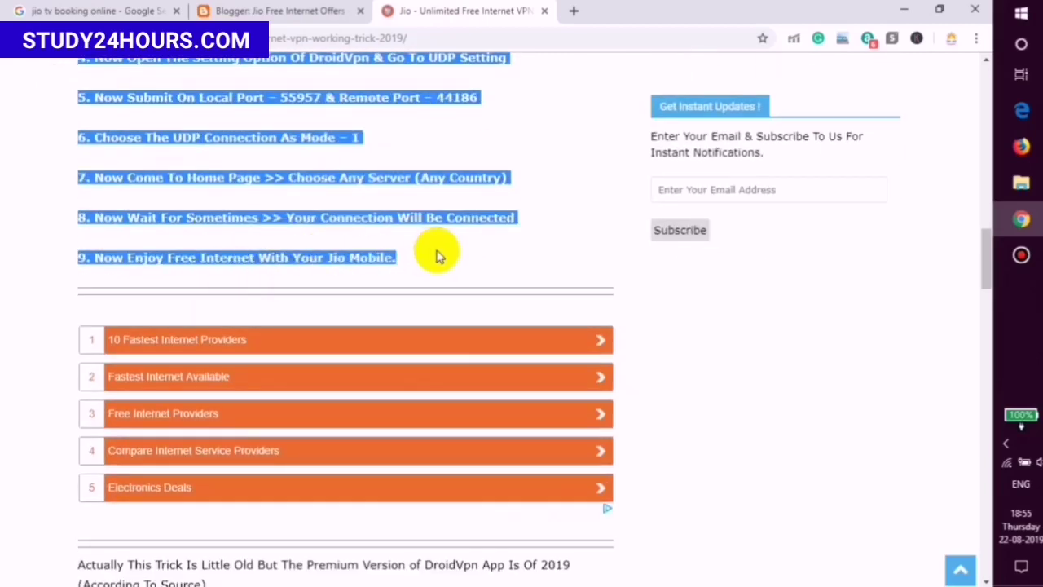
pyautogui.click(139, 10)
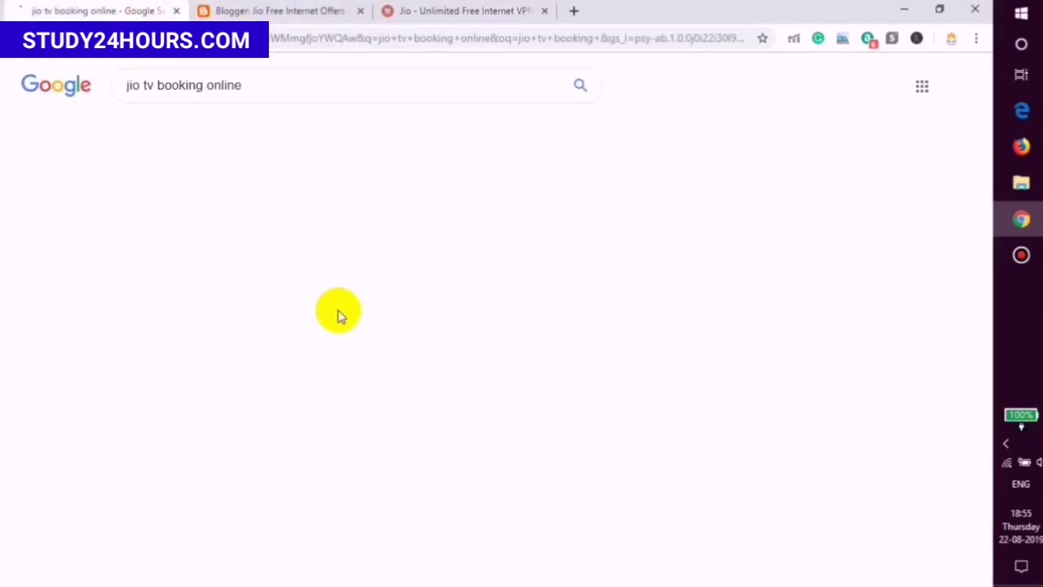
pyautogui.click(302, 11)
pyautogui.scroll(-5, 388, 472)
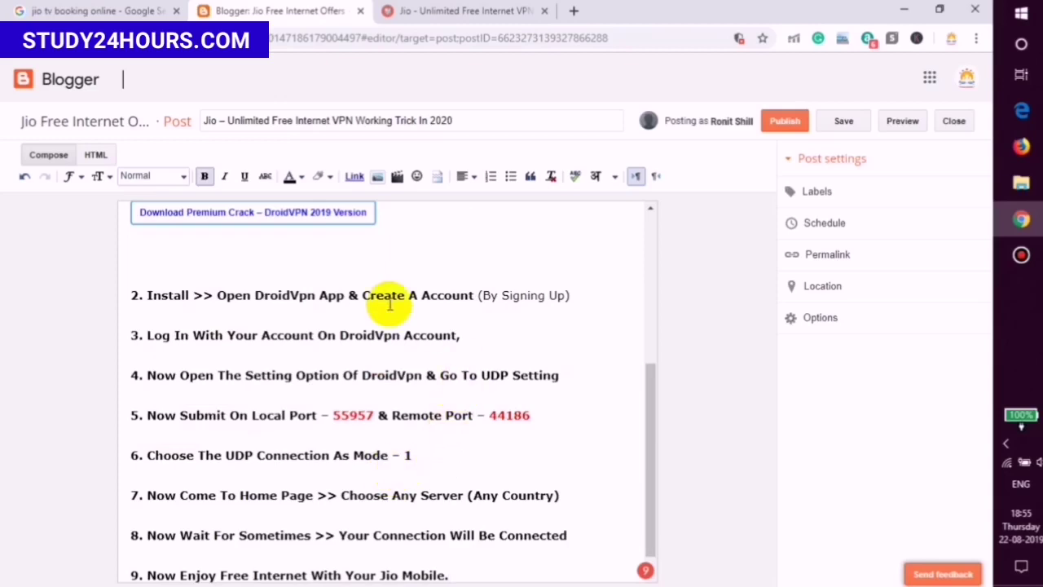
# Step: Remove the extra blank lines between the DroidVPN download link and step 2 of the post
pyautogui.click(233, 247)
pyautogui.press('BackSpace')
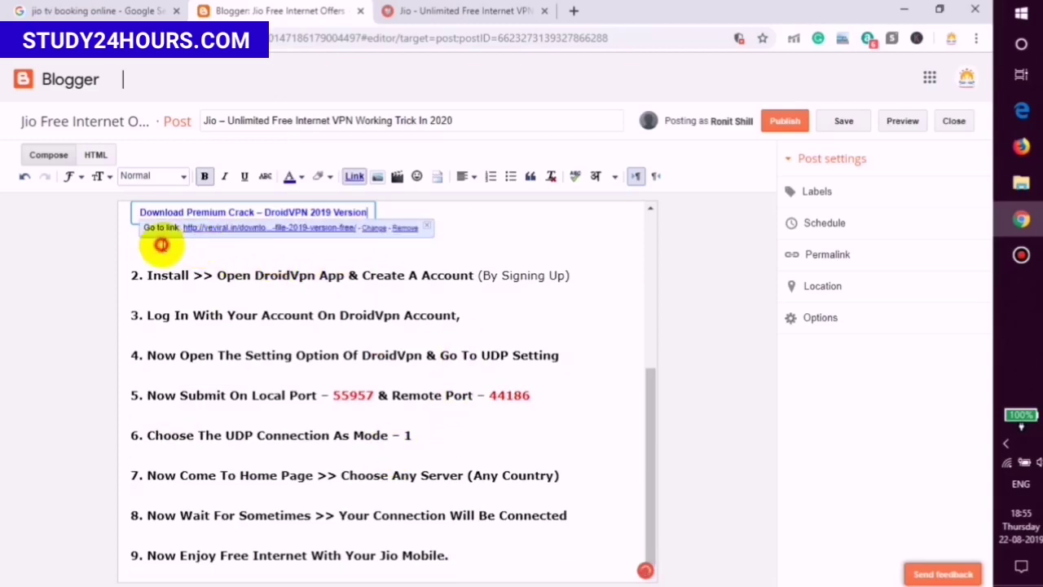
pyautogui.click(161, 245)
pyautogui.scroll(1, 269, 285)
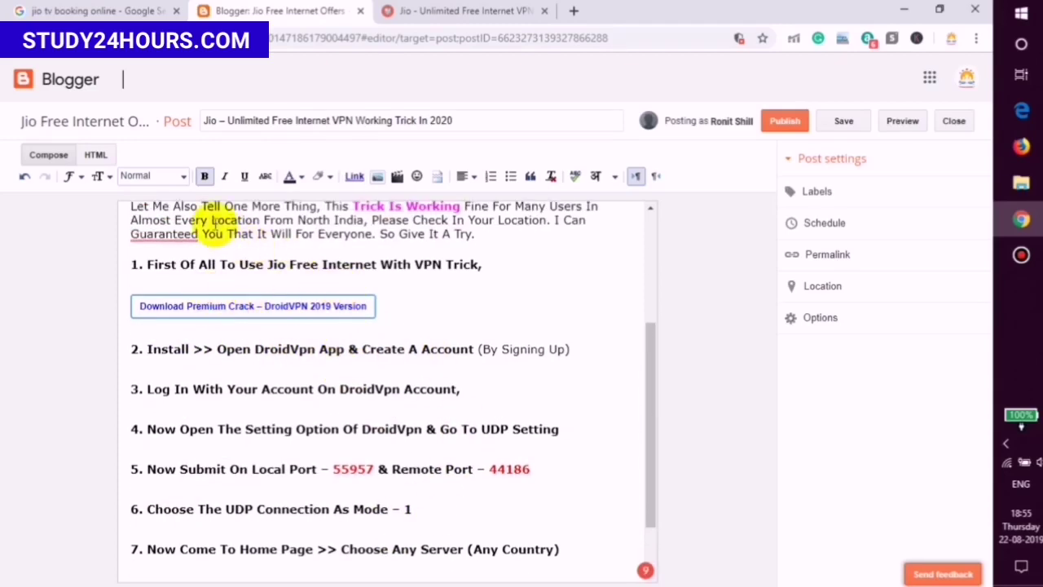
# Step: Copy the article's "Here Is Somethings You Can Easily Access" heading and its bulleted list below step 9 of the post
pyautogui.click(440, 10)
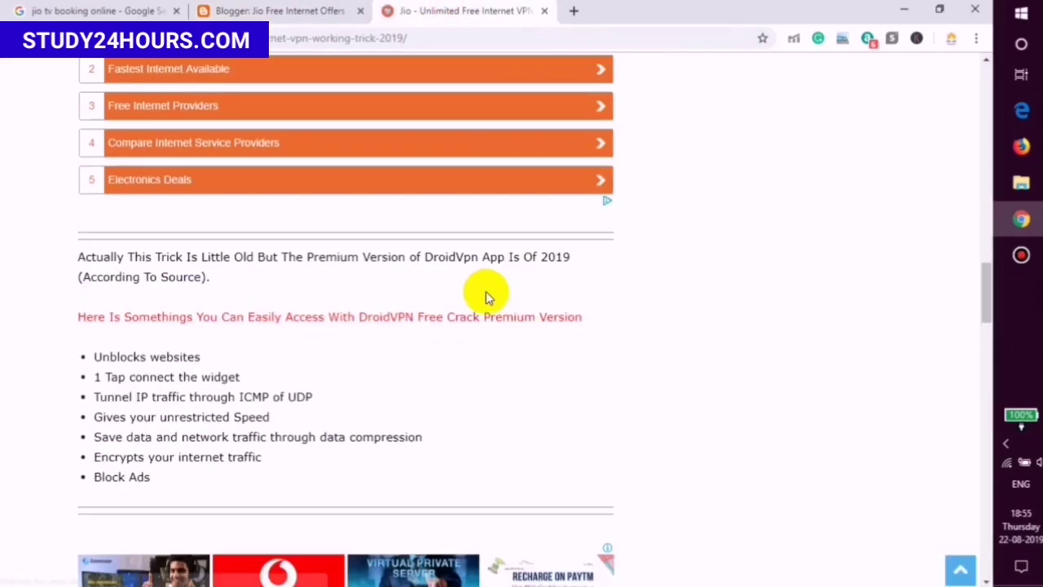
pyautogui.scroll(-3, 89, 277)
pyautogui.scroll(1, 81, 244)
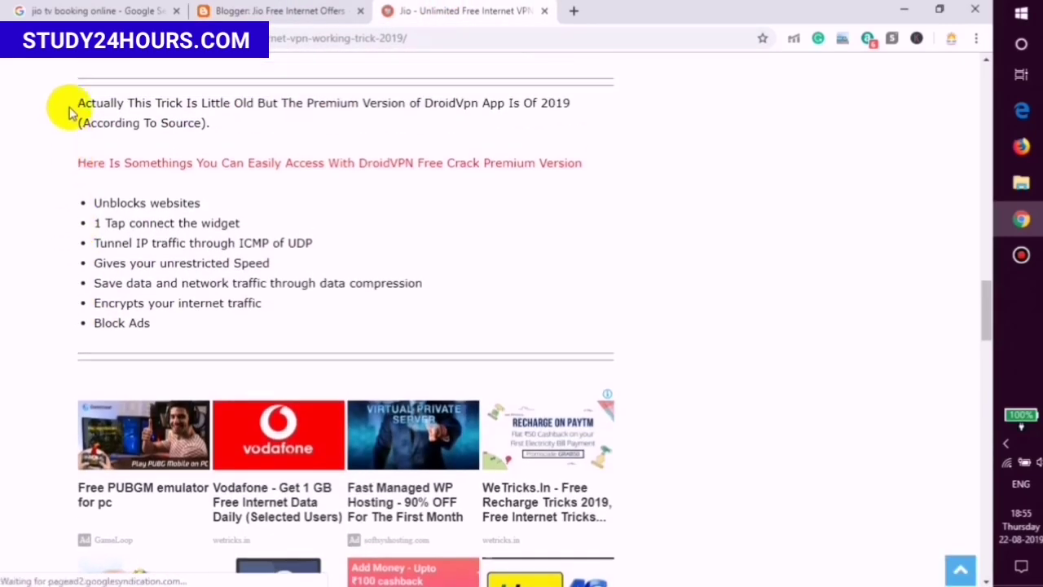
pyautogui.moveTo(77, 163); pyautogui.dragTo(300, 329)
pyautogui.hotkey('ctrl', 'c')
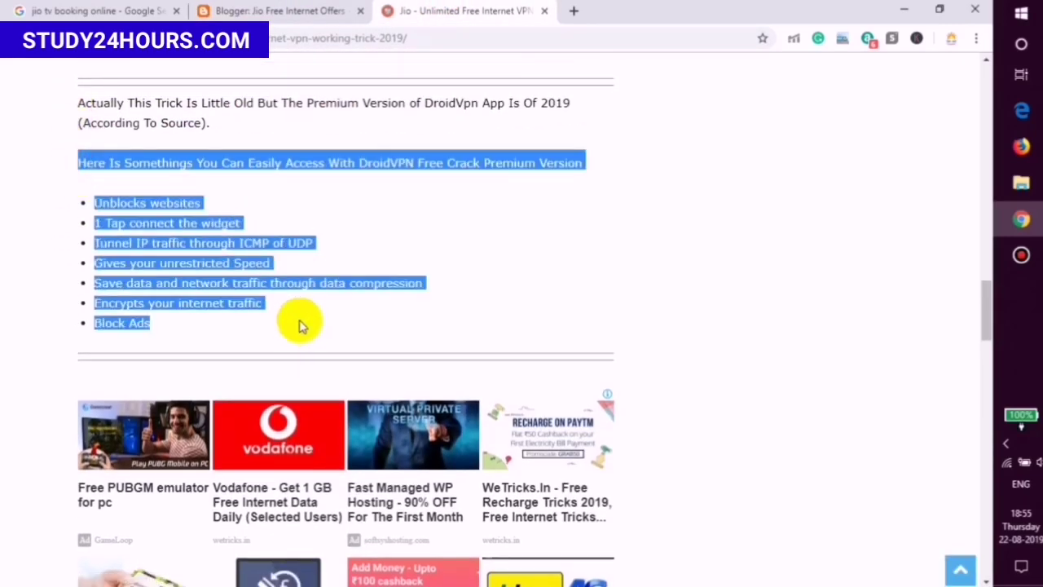
pyautogui.click(211, 11)
pyautogui.scroll(-1, 468, 350)
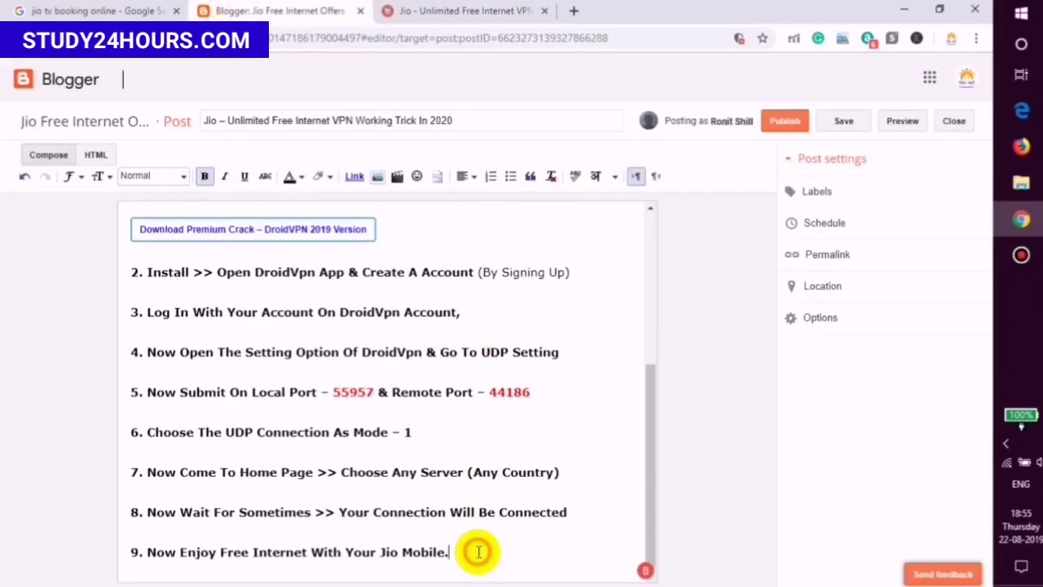
pyautogui.hotkey('ctrl', 'v')
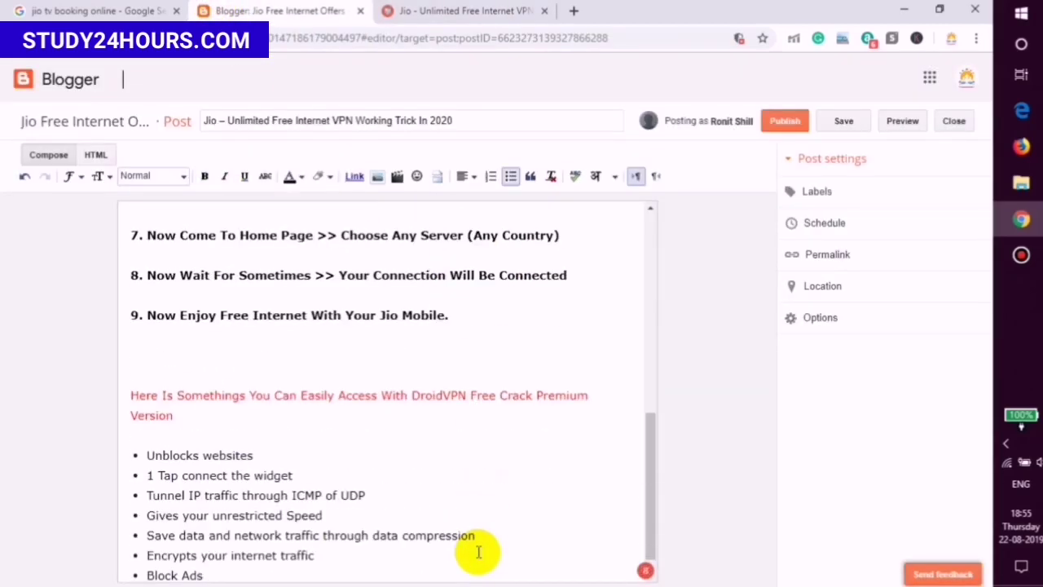
# Step: Correct "Guaranteed" to "Guarantee" and insert a blank line before the paragraph starting "Jio Is One Of The Largest"
pyautogui.scroll(15, 400, 492)
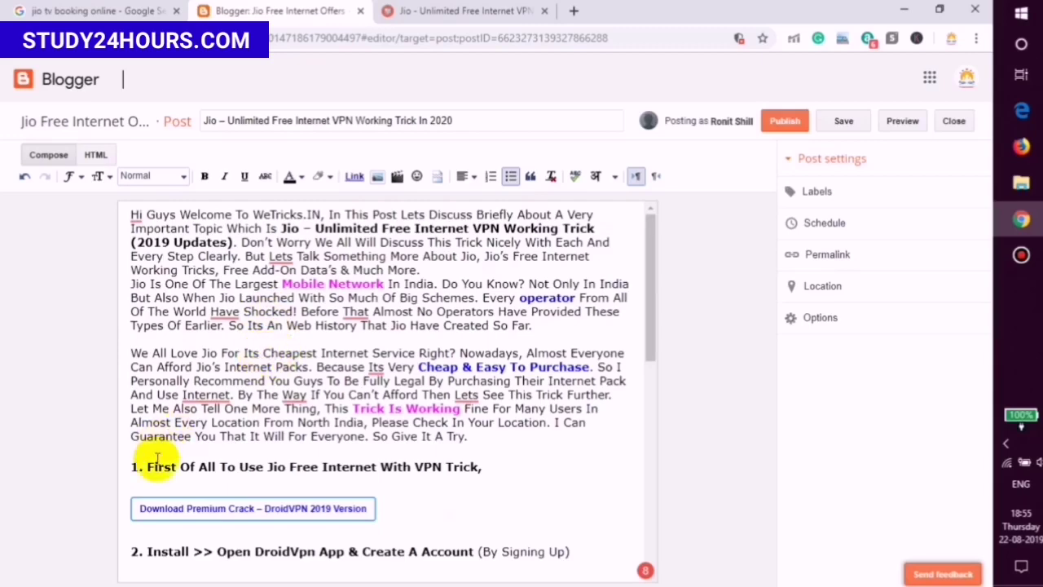
pyautogui.click(452, 10)
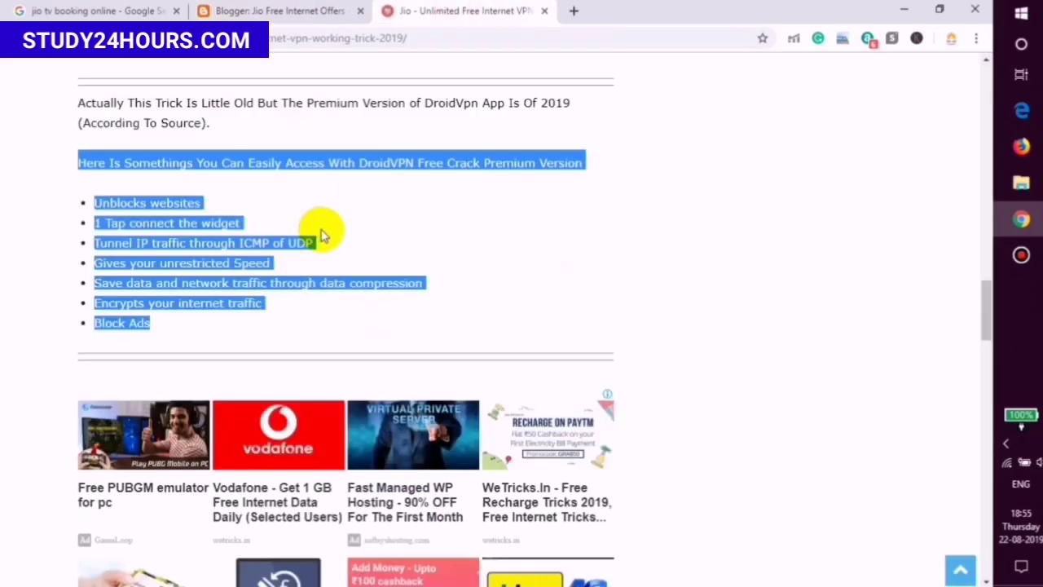
pyautogui.scroll(3, 144, 309)
pyautogui.click(269, 11)
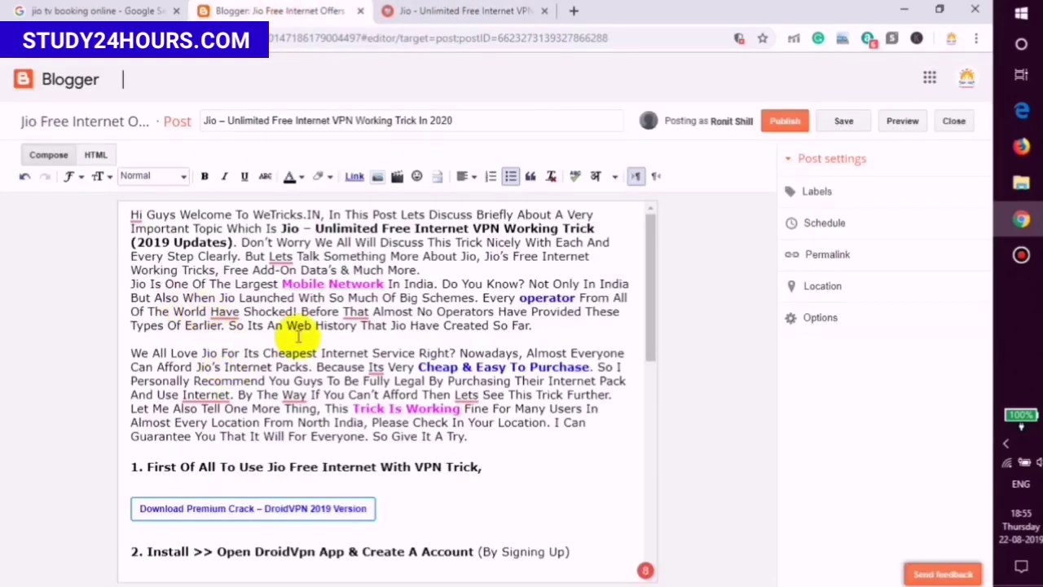
pyautogui.click(422, 272)
pyautogui.press('Return')
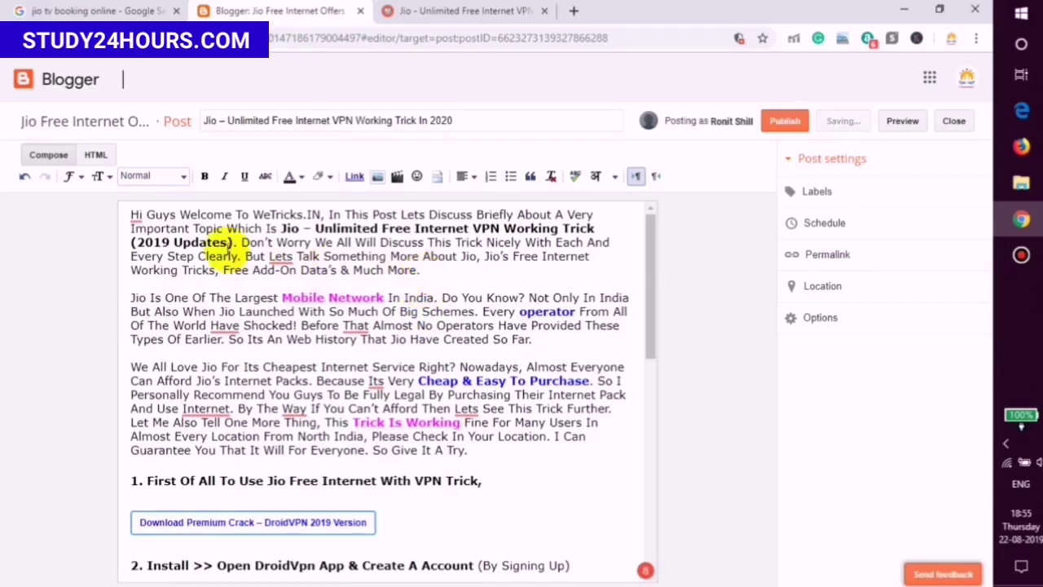
# Step: Accept the suggested grammar corrections "Hi,", "let's", "Has" and "That," in the first two paragraphs
pyautogui.moveTo(137, 215)
pyautogui.click(144, 262)
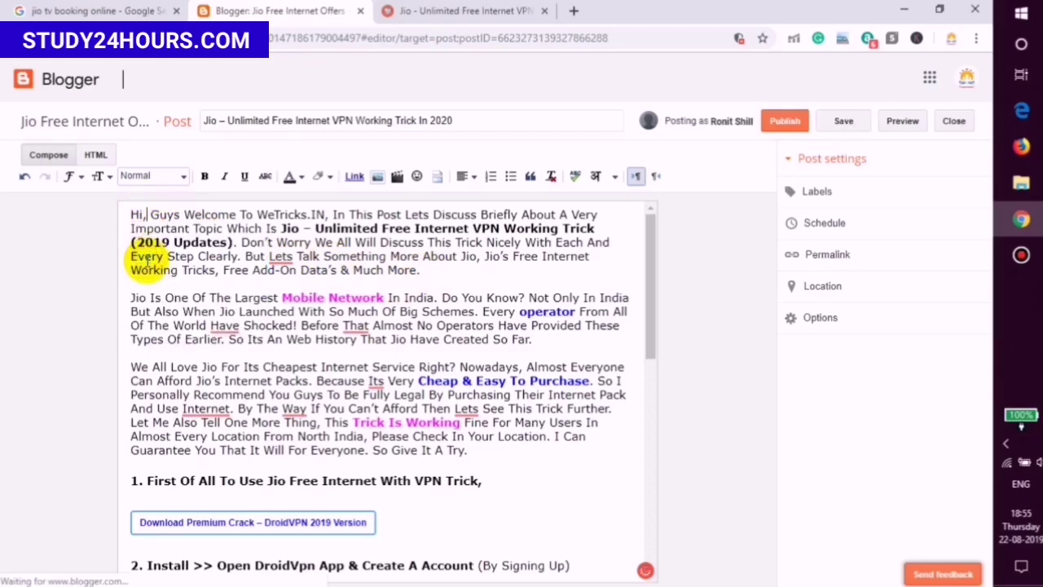
pyautogui.moveTo(281, 259)
pyautogui.click(280, 279)
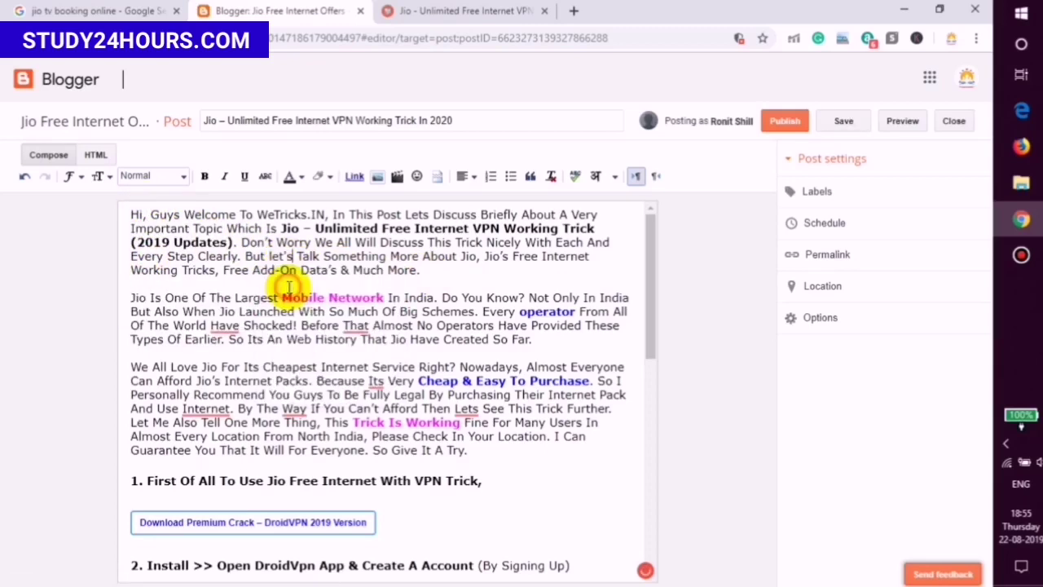
pyautogui.moveTo(225, 326)
pyautogui.click(223, 373)
pyautogui.moveTo(350, 325)
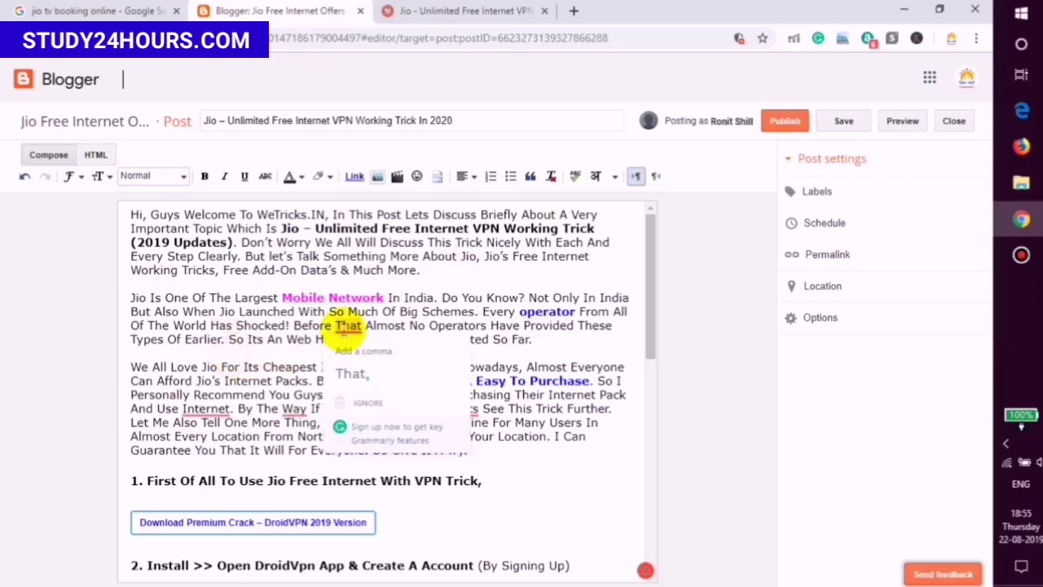
pyautogui.click(352, 372)
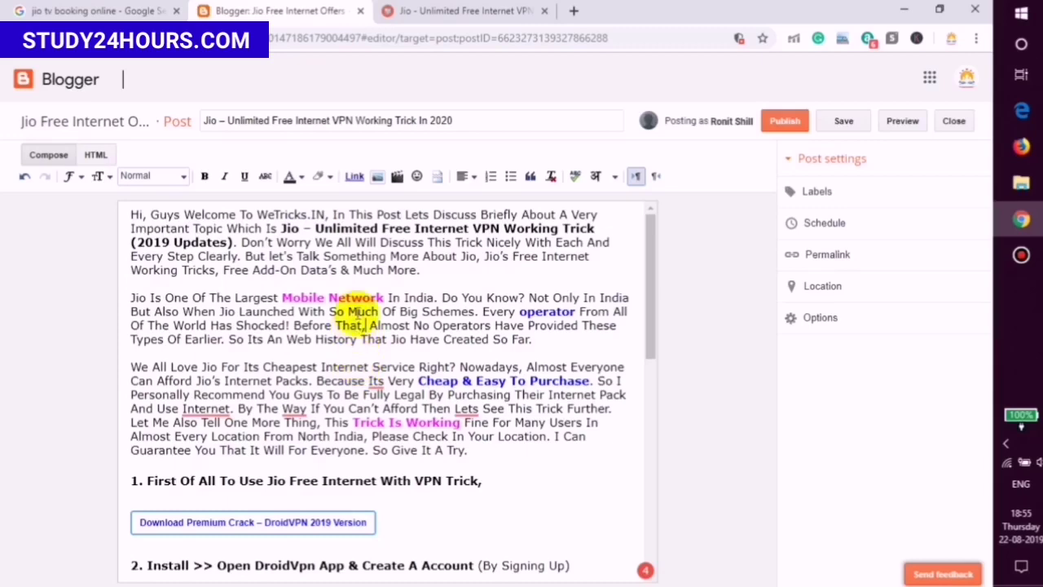
# Step: Label the post "Jio Free Internet VPN Tricks", reusing "Free Internet VPN" from its title
pyautogui.scroll(-3, 364, 297)
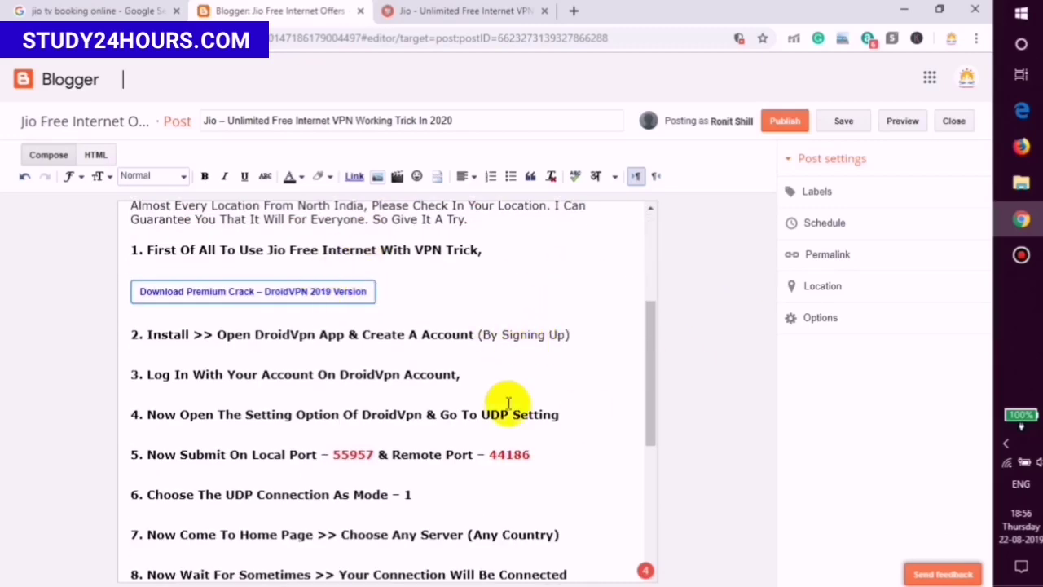
pyautogui.scroll(-4, 514, 369)
pyautogui.click(818, 191)
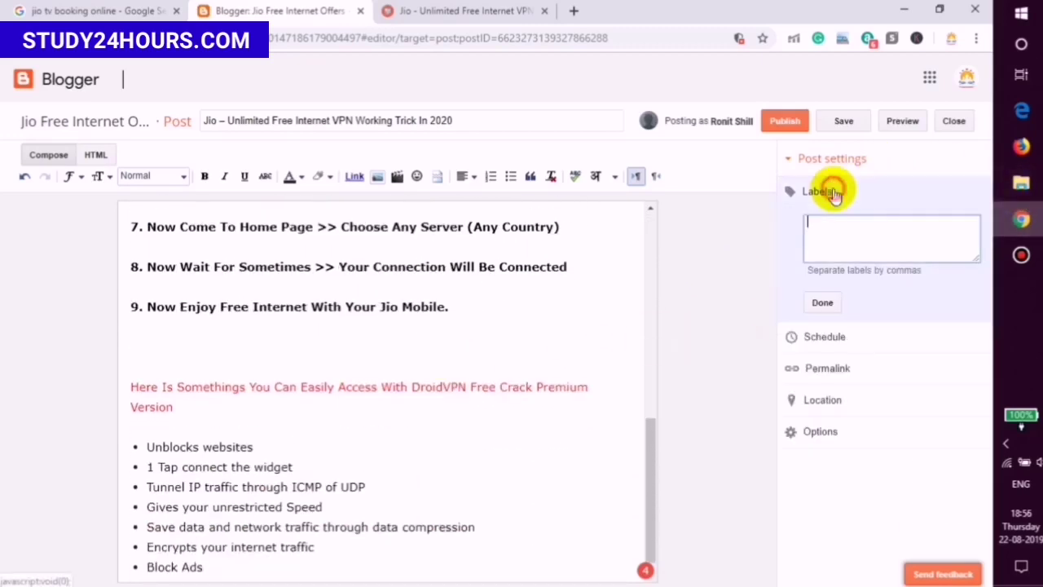
pyautogui.scroll(10, 421, 323)
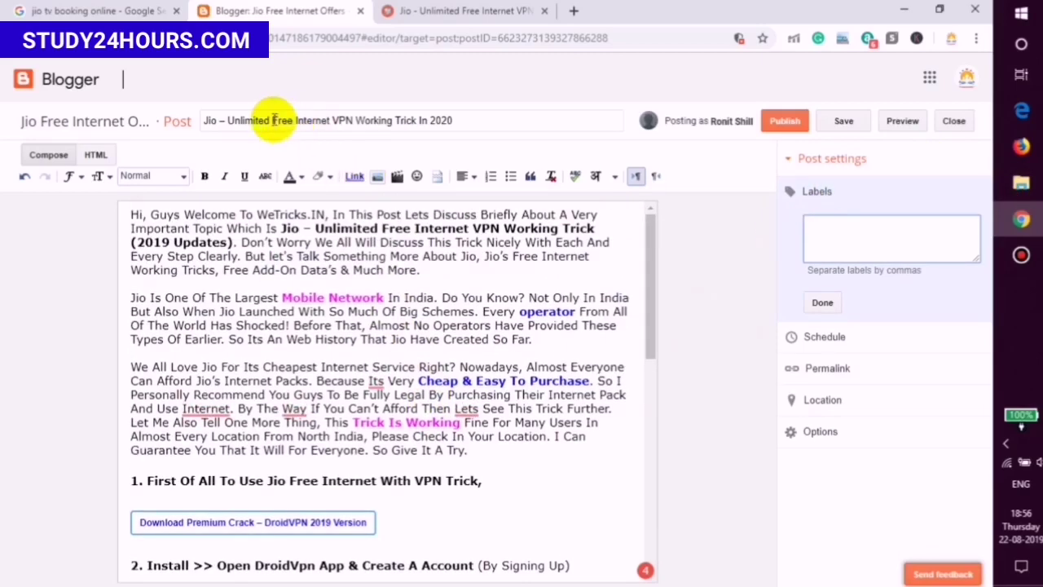
pyautogui.moveTo(273, 120); pyautogui.dragTo(383, 120)
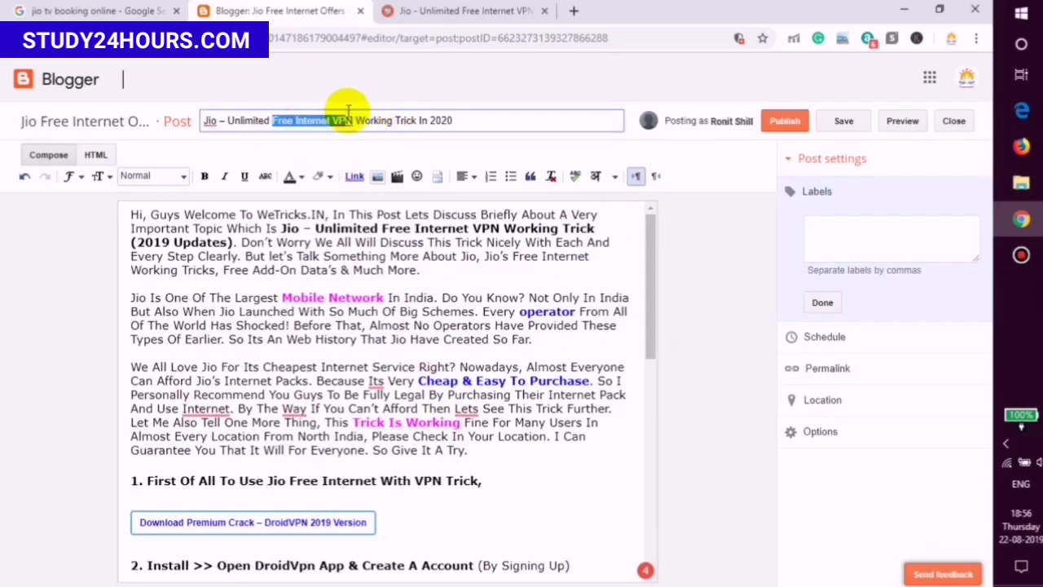
pyautogui.click(844, 242)
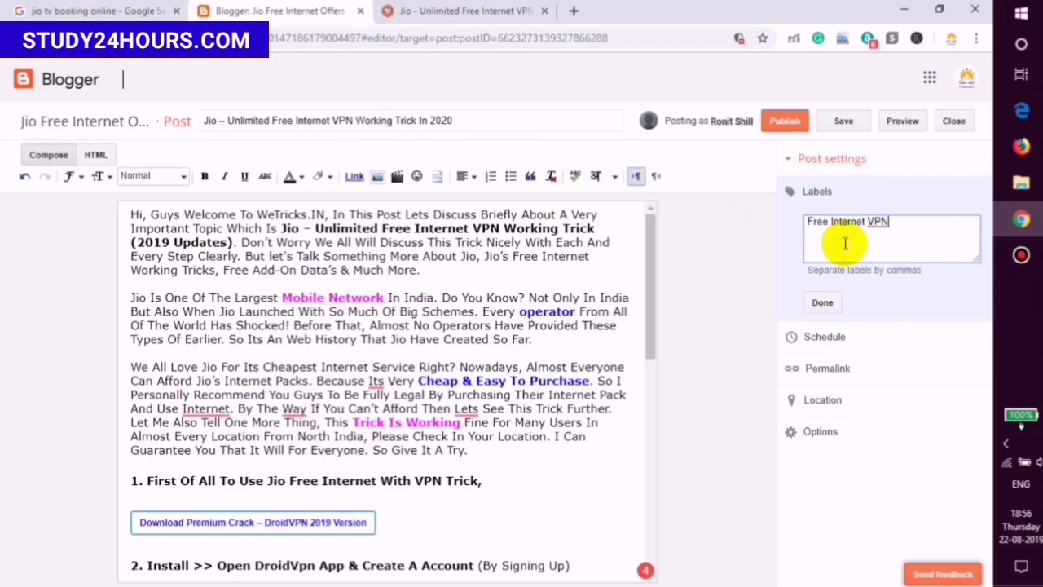
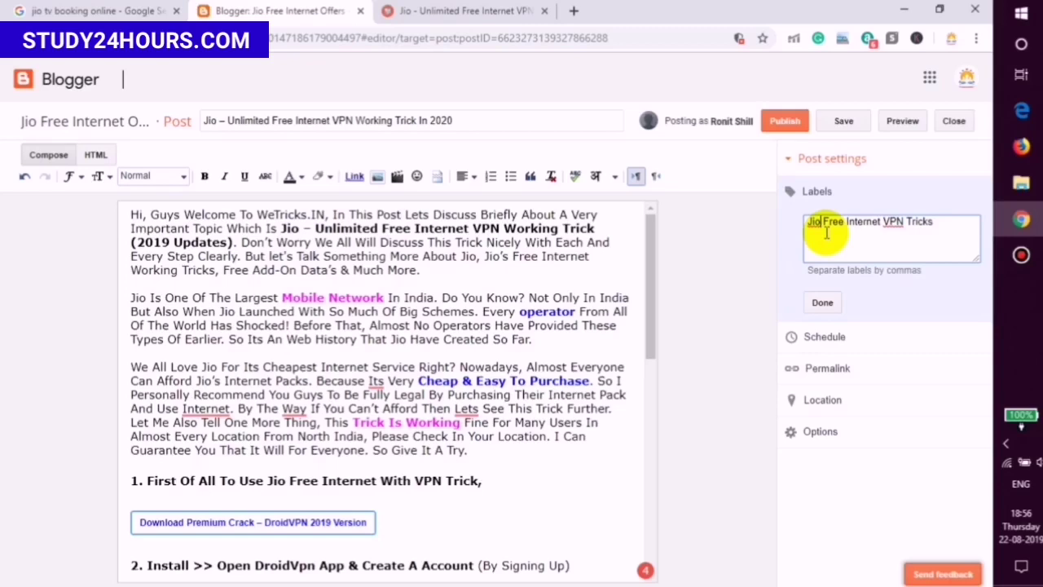
pyautogui.click(825, 304)
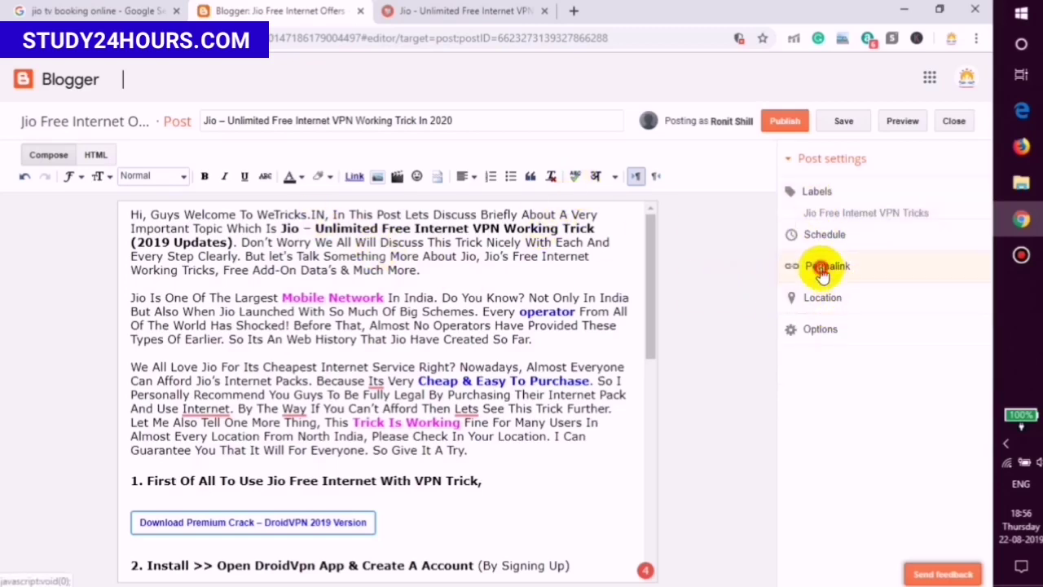
# Step: Give the post the custom permalink "jio-free-internet-vpn-trick"
pyautogui.click(821, 271)
pyautogui.click(841, 347)
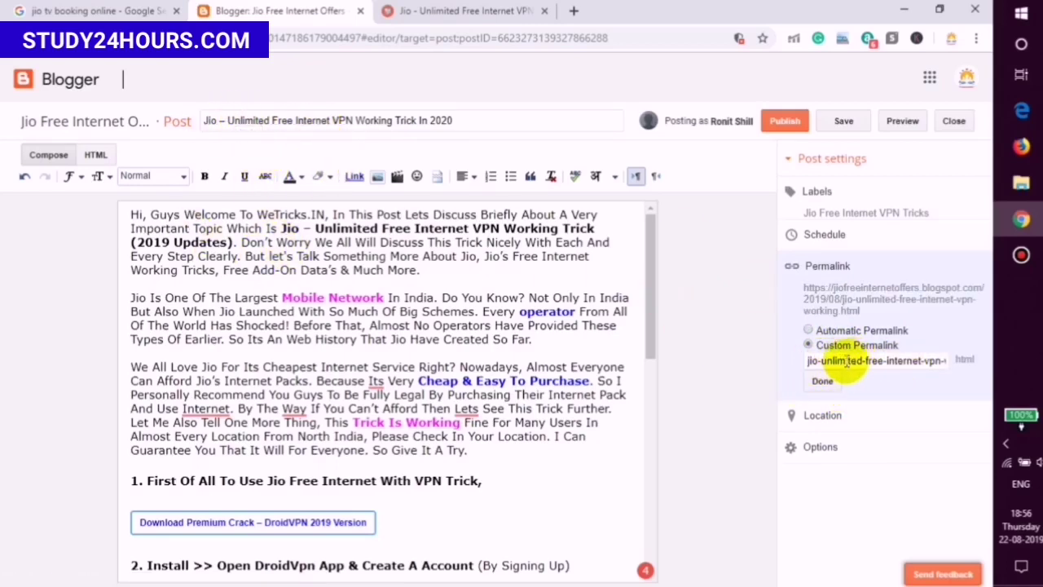
pyautogui.moveTo(838, 359); pyautogui.dragTo(910, 379)
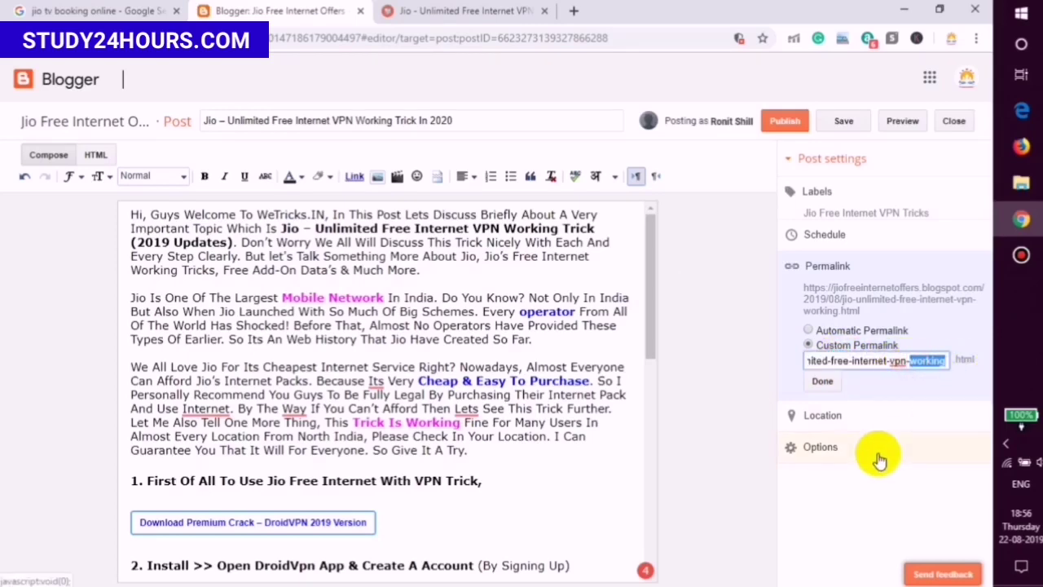
pyautogui.write('tr')
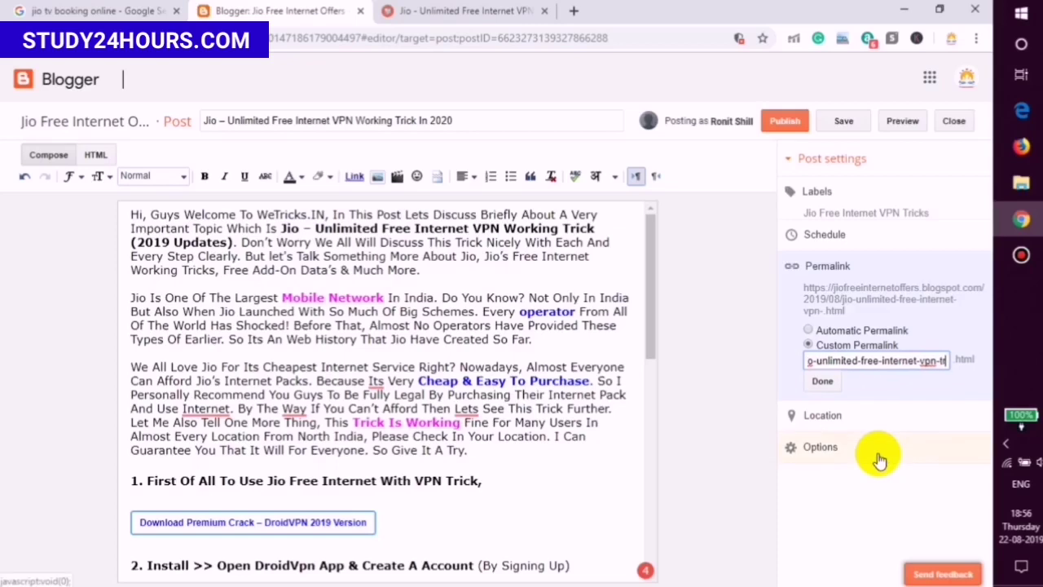
pyautogui.write('ick')
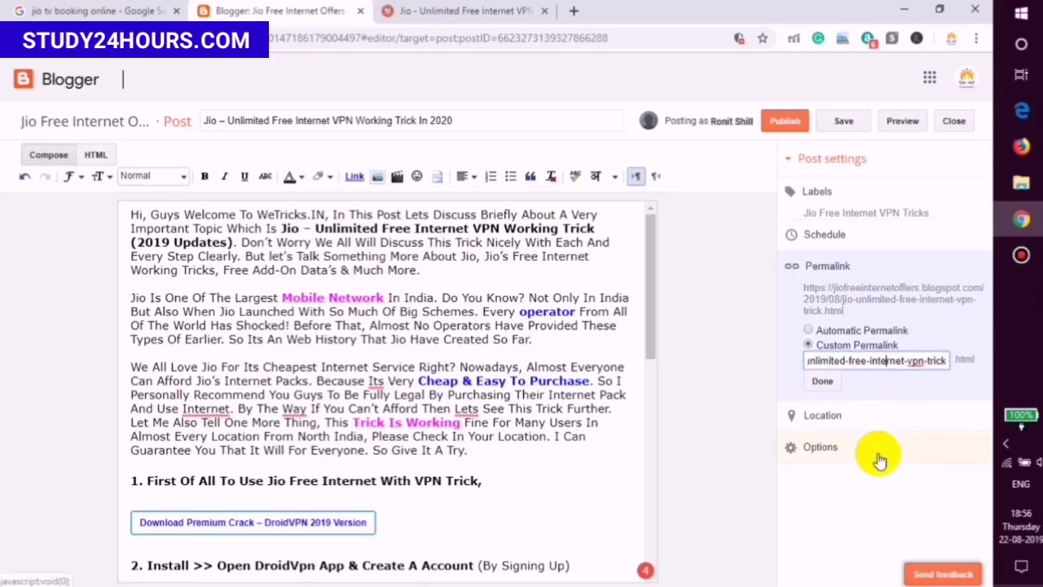
pyautogui.press('BackSpace')
pyautogui.press('BackSpace')
pyautogui.press('BackSpace')
pyautogui.press('BackSpace')
pyautogui.press('BackSpace')
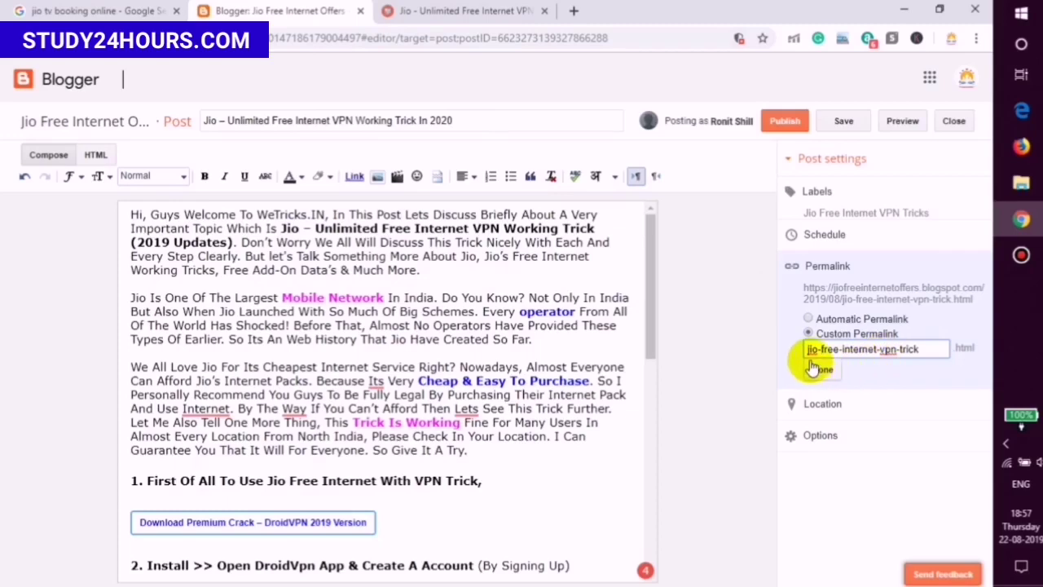
# Step: Return to the "jio free internet" Google results and examine the ranking pages and related keywords against the post's title
pyautogui.click(91, 11)
pyautogui.scroll(3, 375, 196)
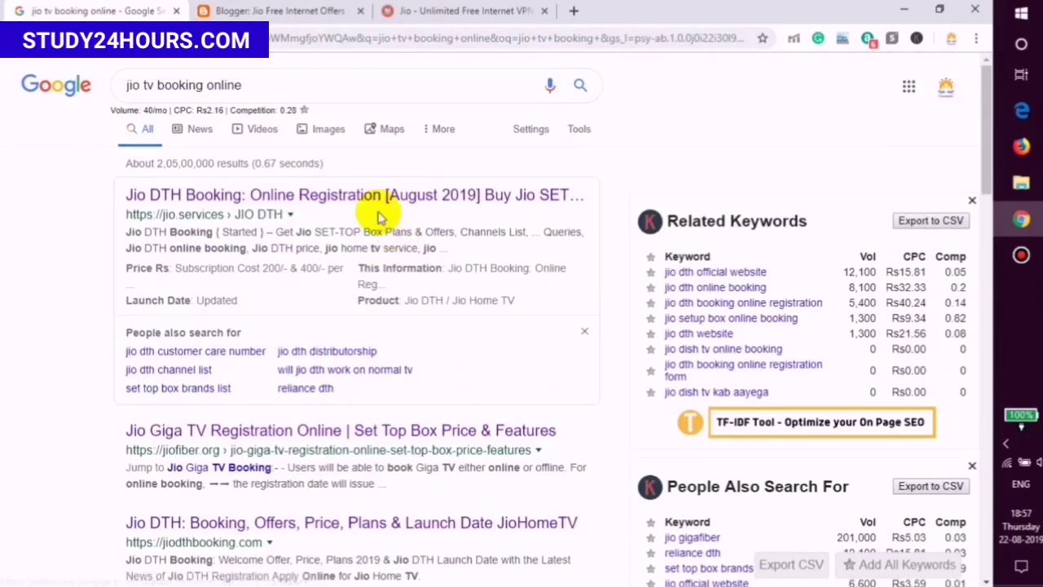
pyautogui.click(15, 38)
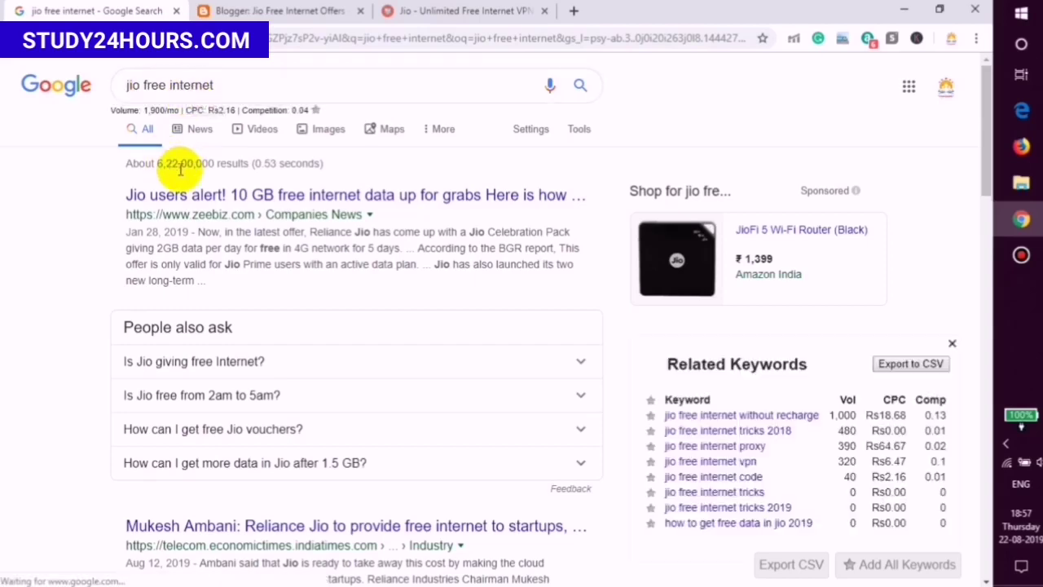
pyautogui.scroll(-3, 245, 297)
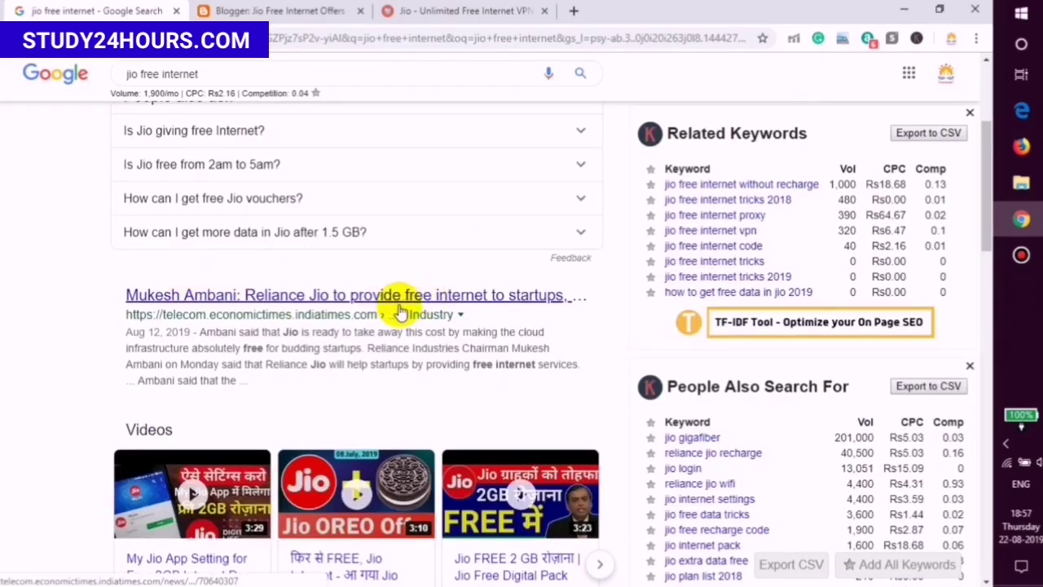
pyautogui.scroll(-4, 198, 459)
pyautogui.scroll(-3, 161, 252)
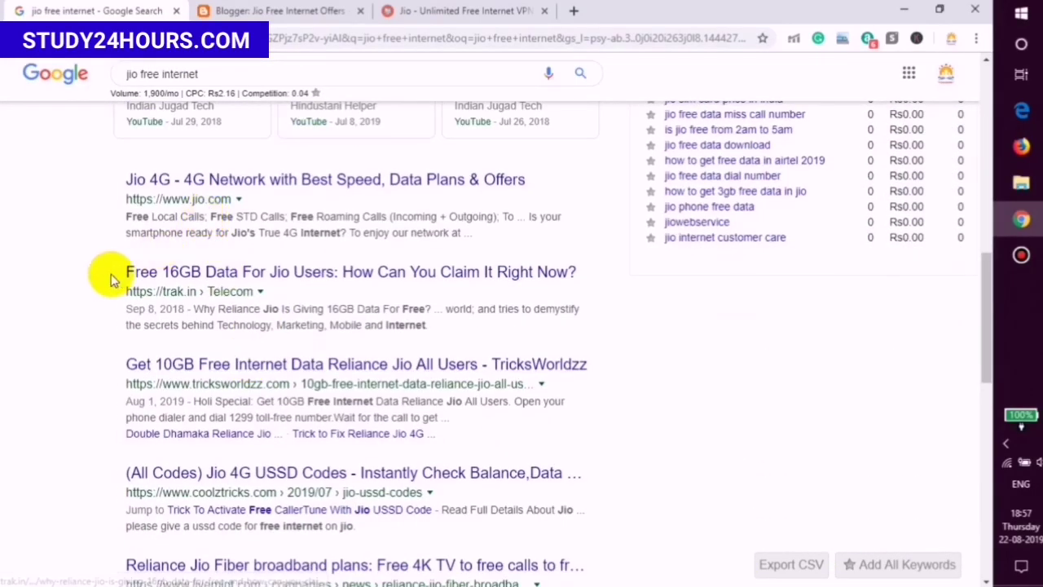
pyautogui.moveTo(112, 275)
pyautogui.mouseDown()
pyautogui.moveTo(214, 272)
pyautogui.moveTo(100, 263)
pyautogui.mouseUp()
pyautogui.click(220, 275)
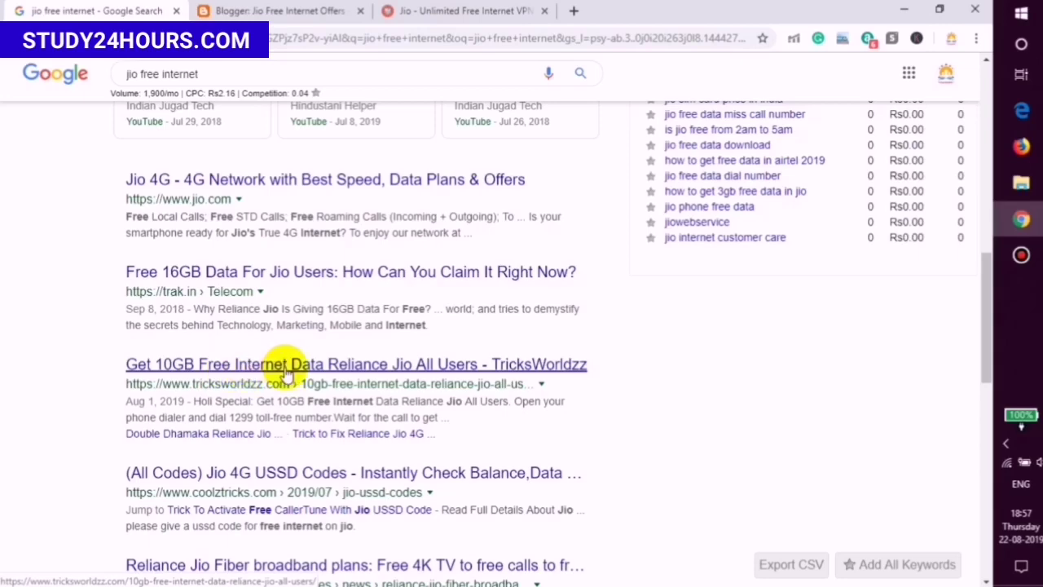
pyautogui.scroll(2, 505, 452)
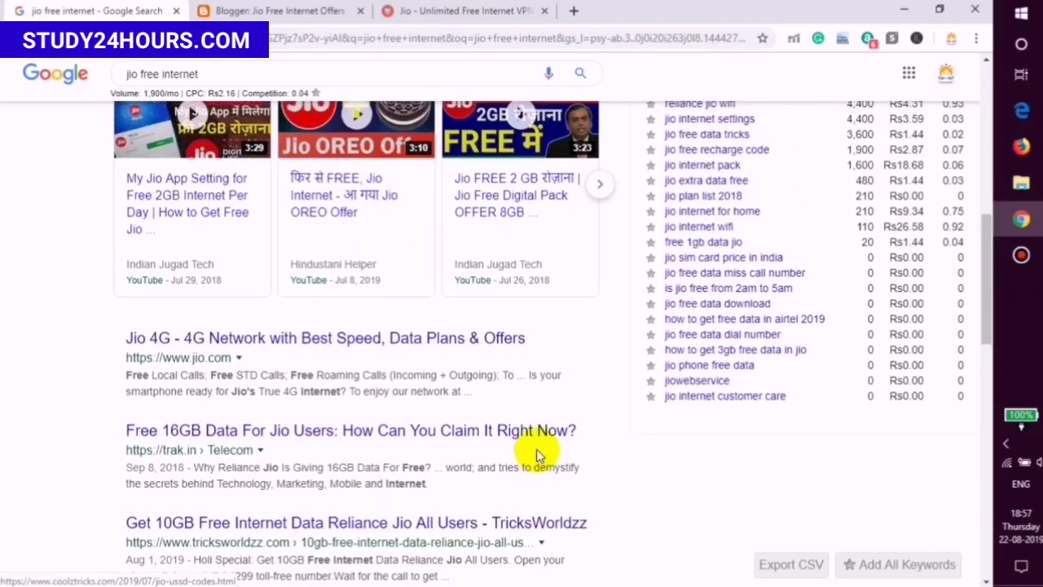
pyautogui.scroll(6, 676, 354)
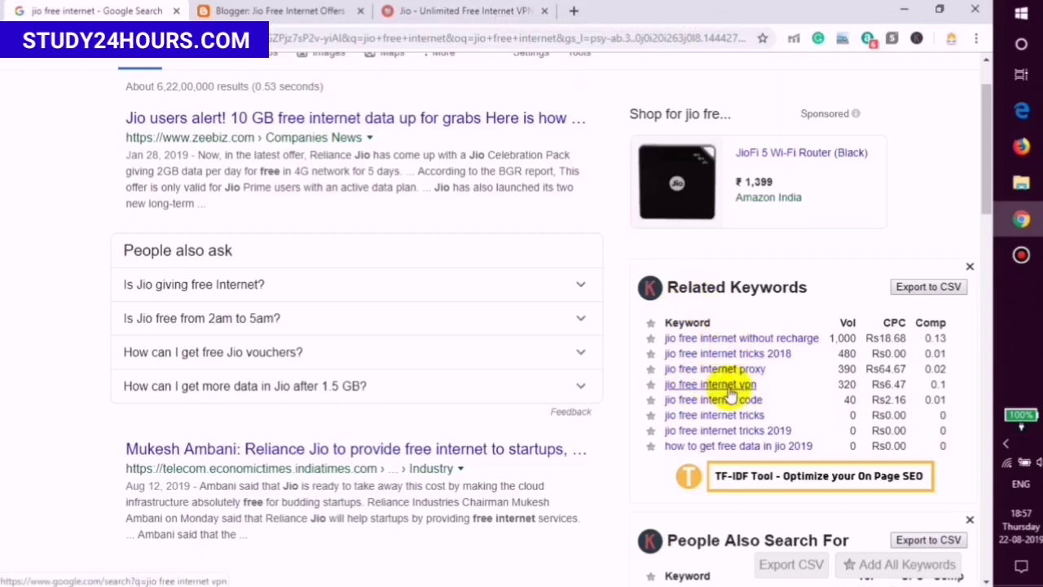
pyautogui.click(464, 10)
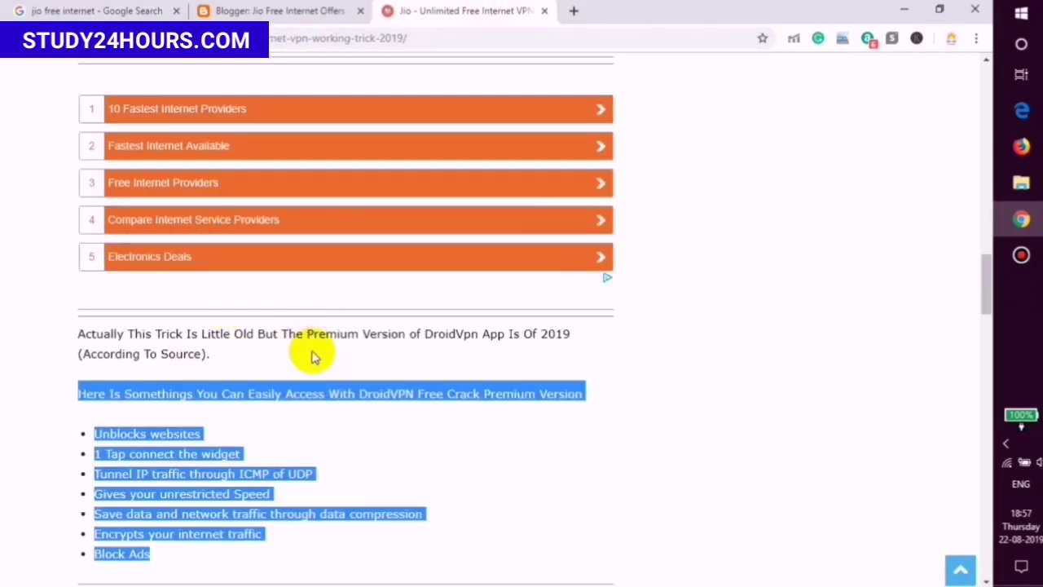
pyautogui.click(289, 10)
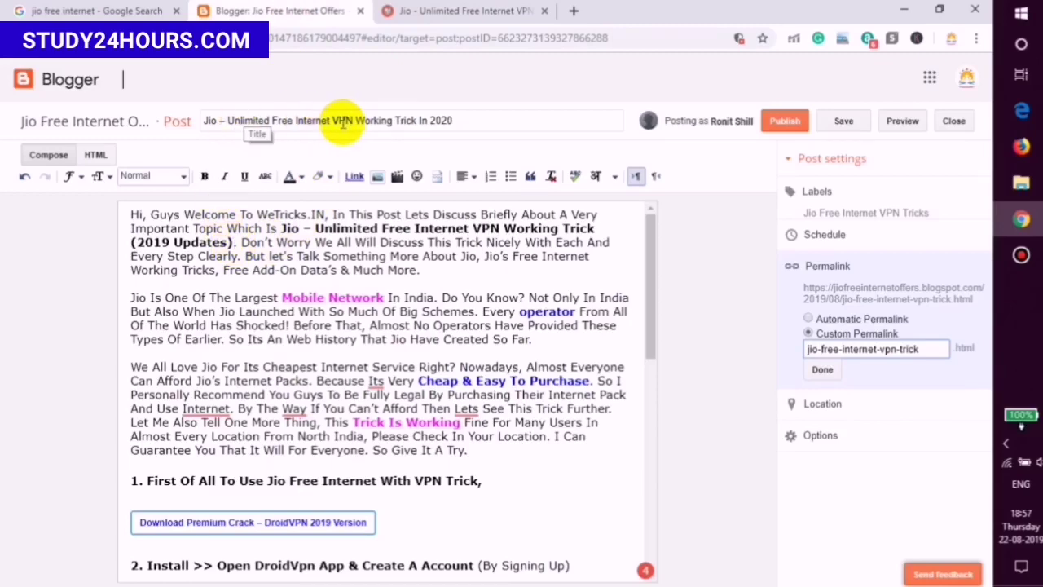
# Step: Copy the related keyword "jio free internet vpn" from the Google results and return to the Blogger post
pyautogui.click(101, 10)
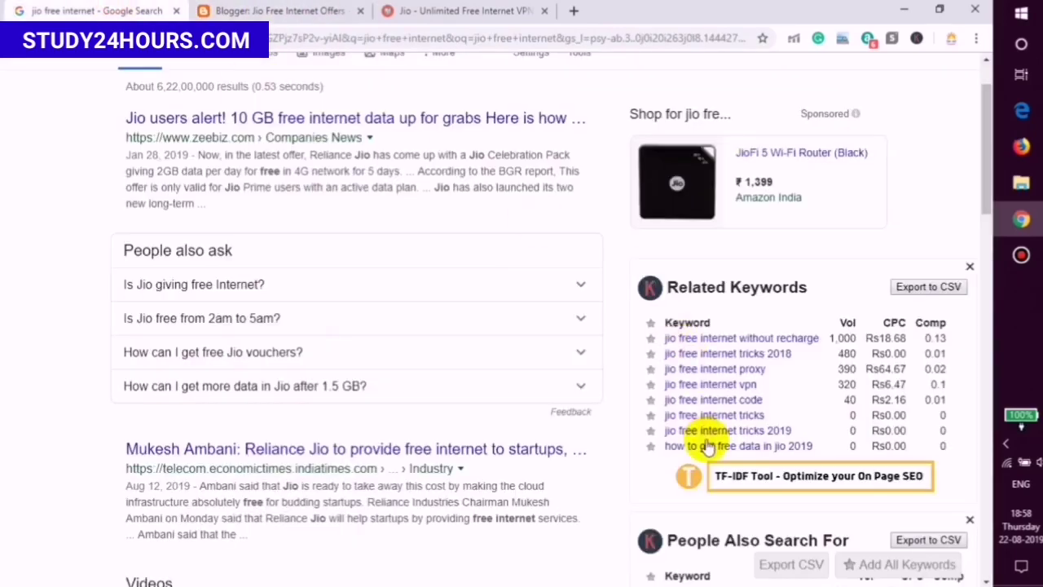
pyautogui.moveTo(661, 390); pyautogui.dragTo(765, 398)
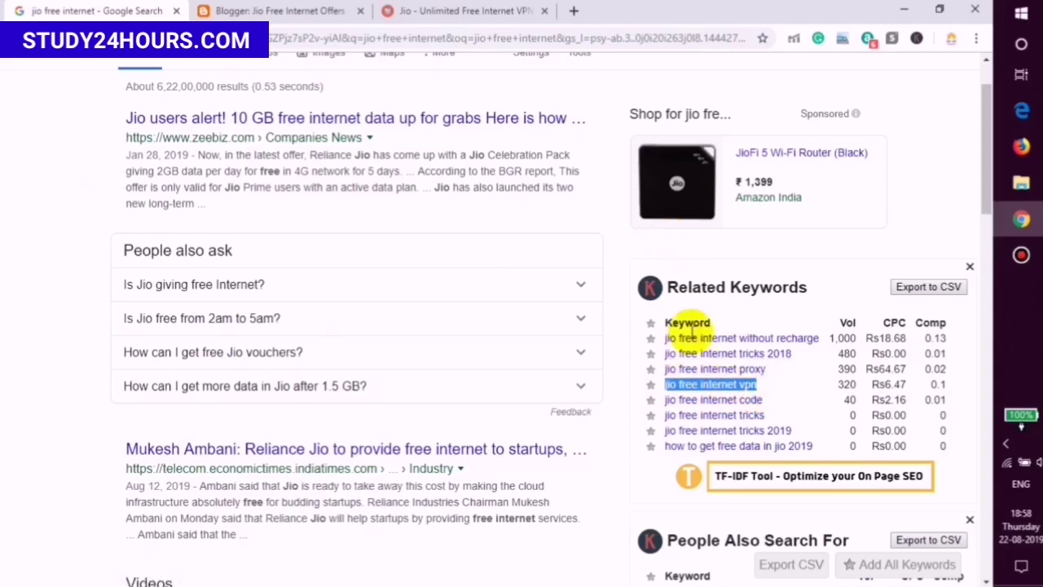
pyautogui.scroll(-15, 383, 256)
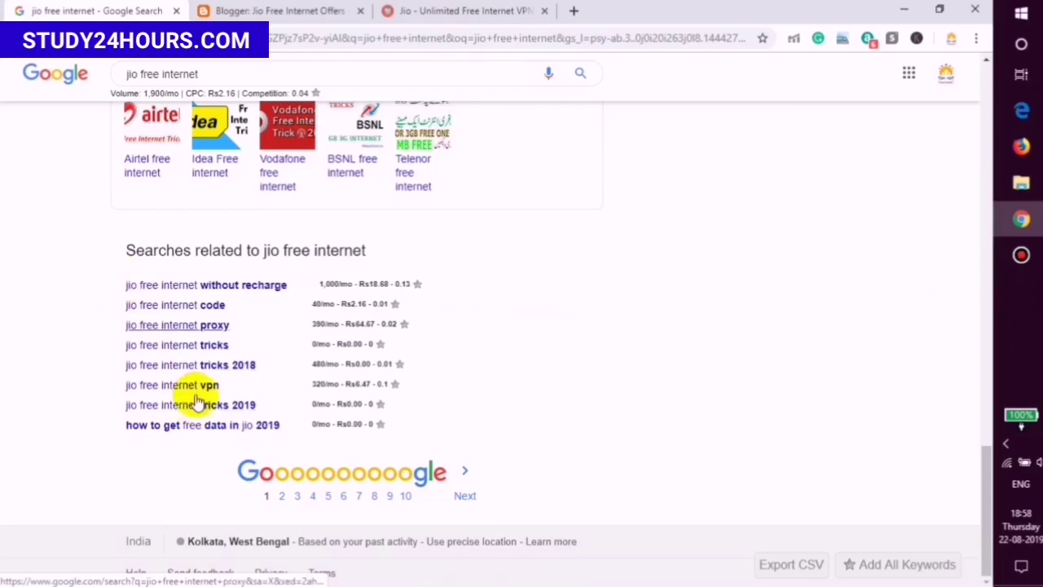
pyautogui.scroll(1, 198, 400)
pyautogui.scroll(15, 758, 417)
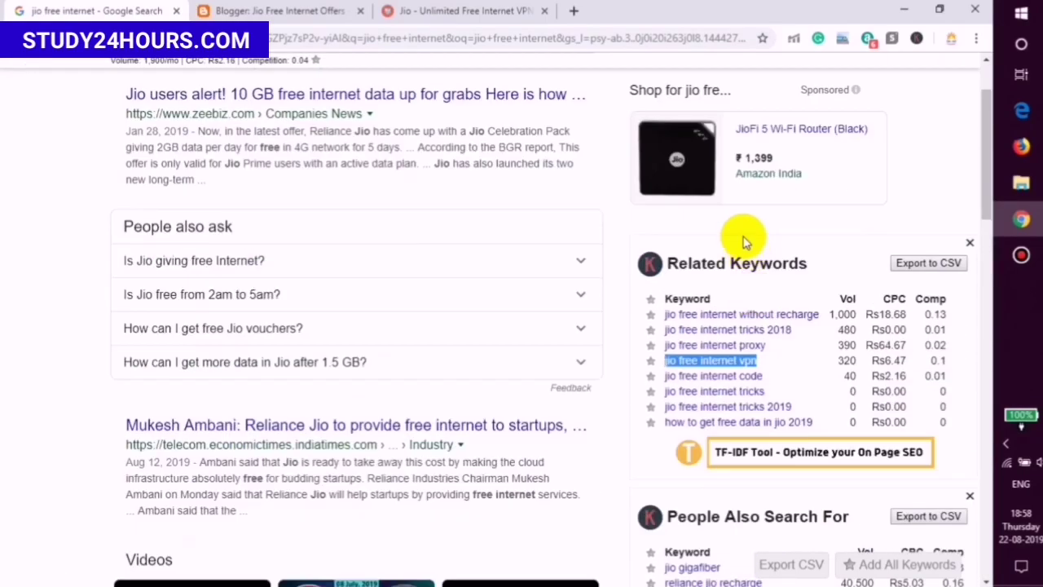
pyautogui.click(479, 10)
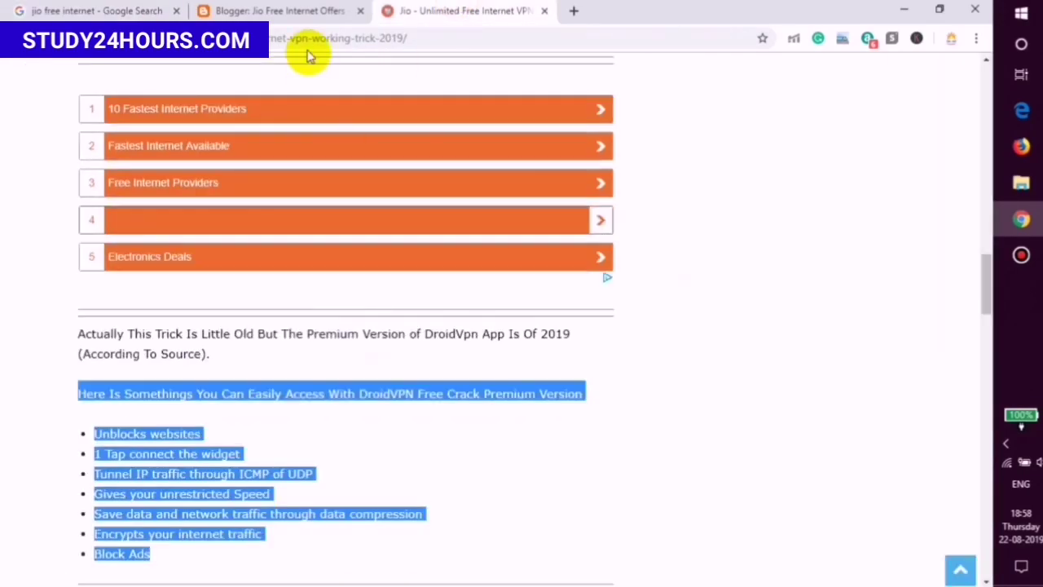
pyautogui.click(301, 10)
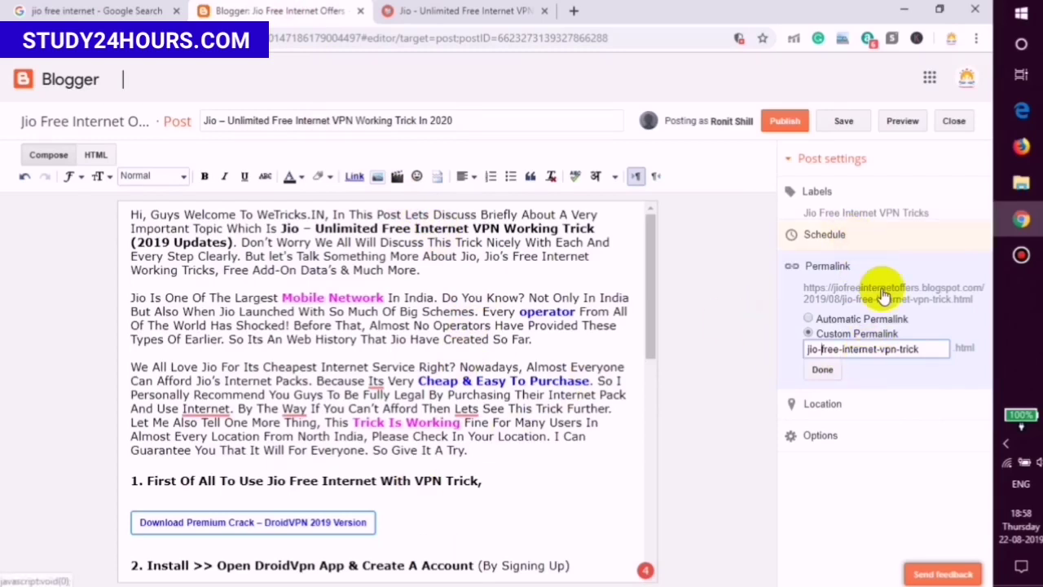
# Step: Confirm the custom permalink and add "jio free internet vpn" as a second label of the post
pyautogui.click(822, 369)
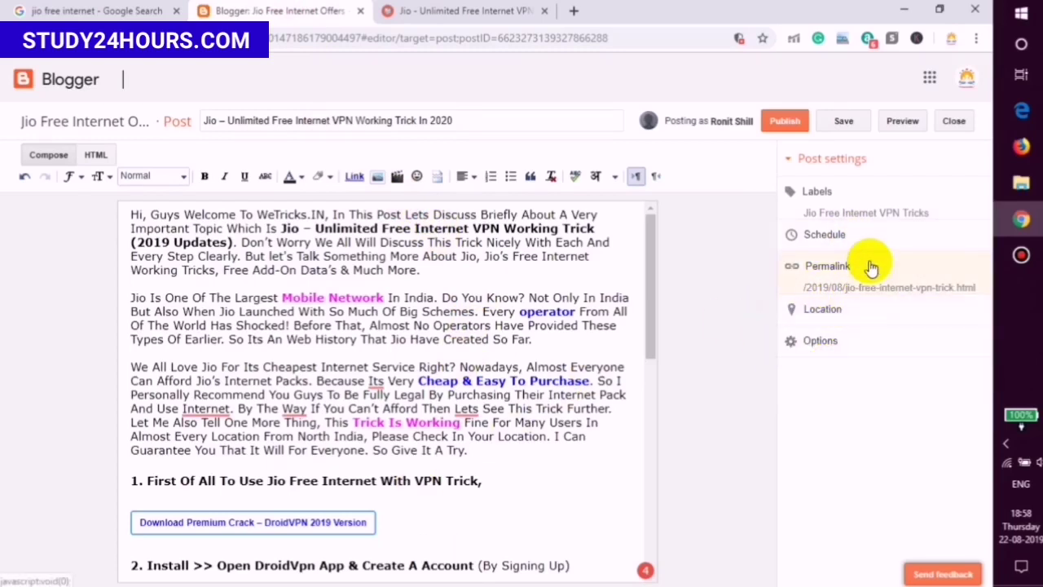
pyautogui.click(831, 196)
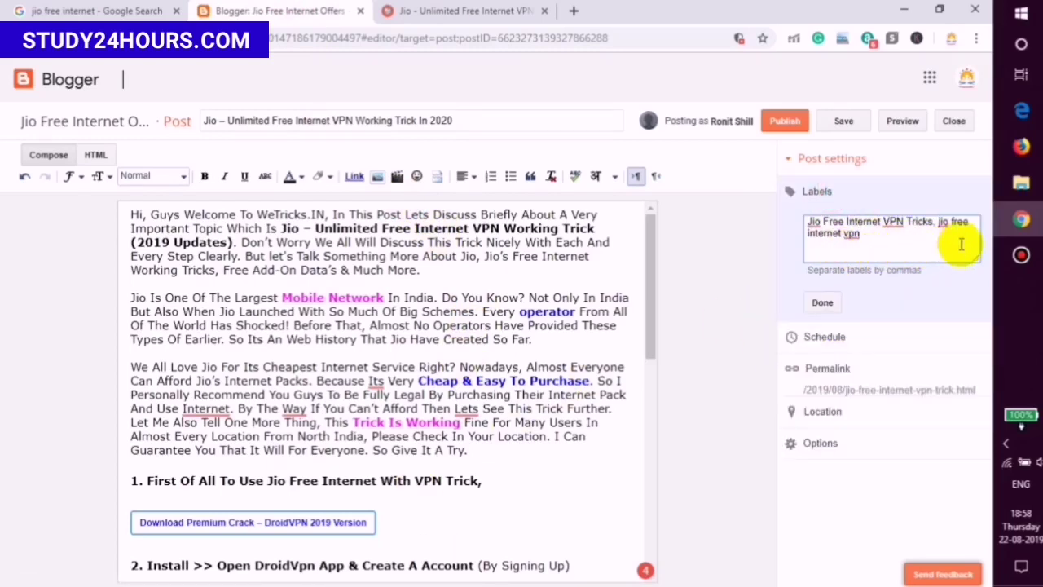
pyautogui.click(821, 302)
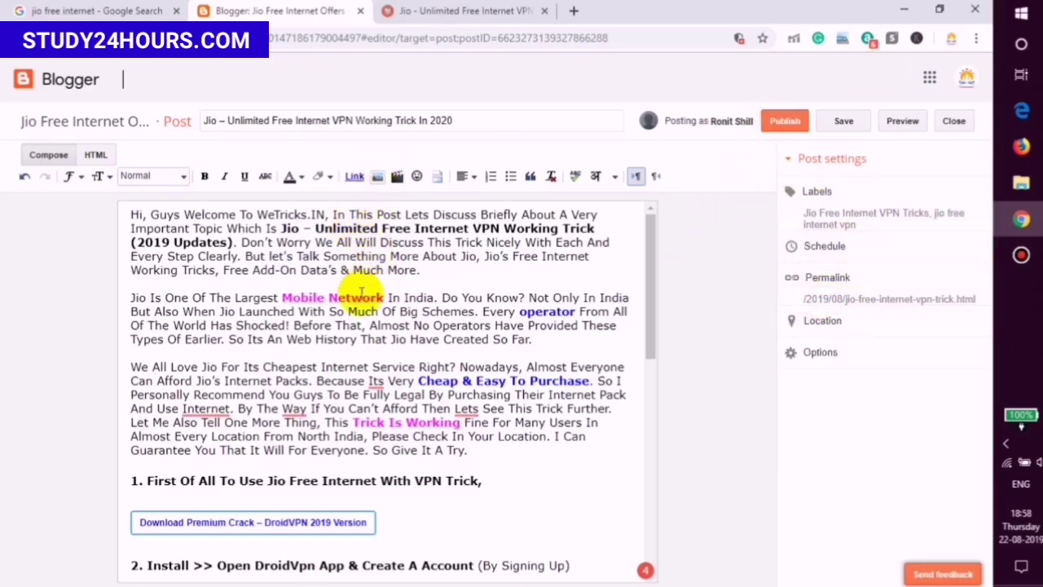
# Step: Replace the source article page with Google and search for images of "jio"
pyautogui.click(443, 11)
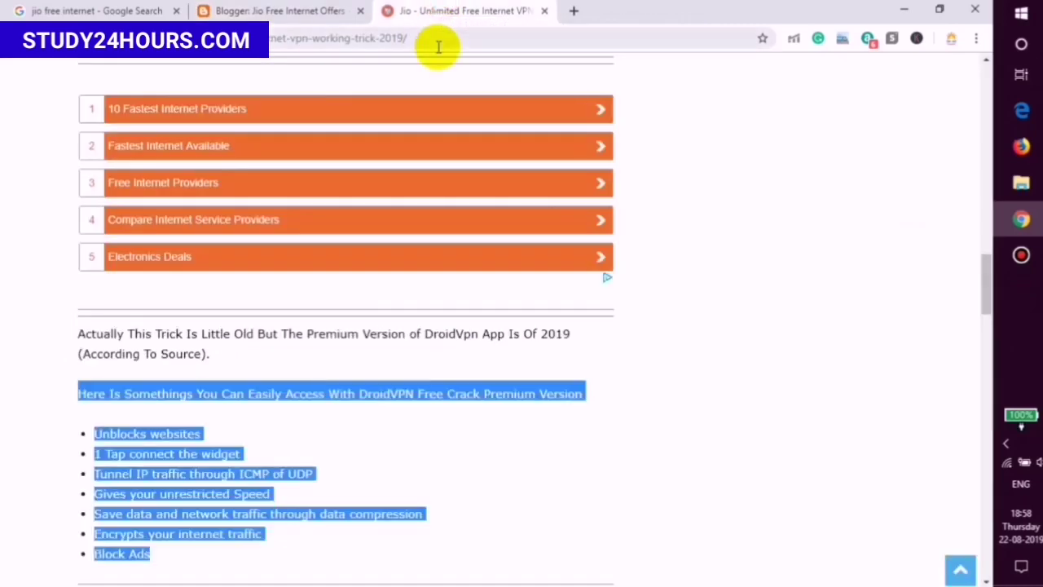
pyautogui.click(426, 36)
pyautogui.write('goo')
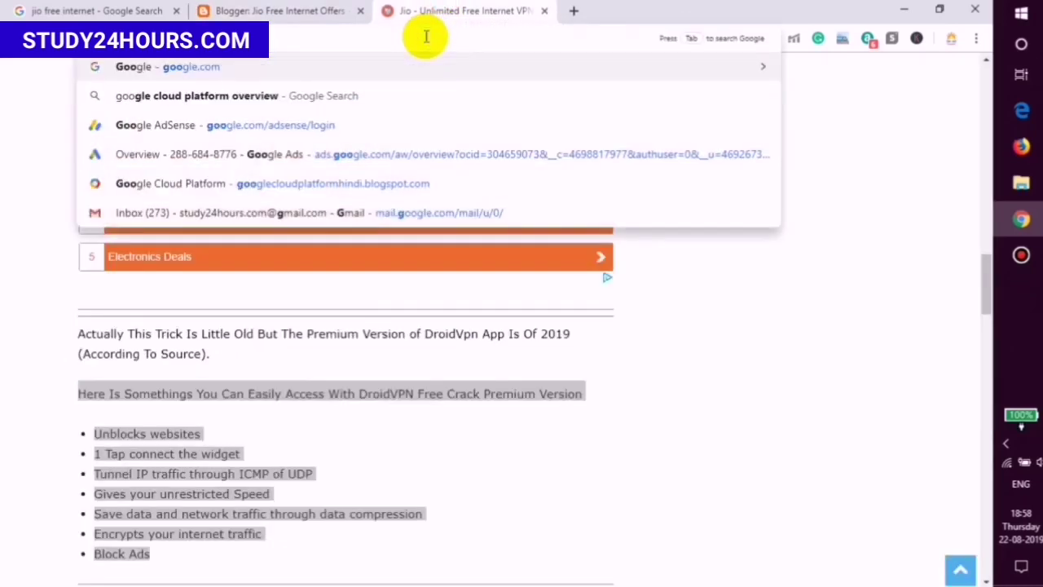
pyautogui.press('Return')
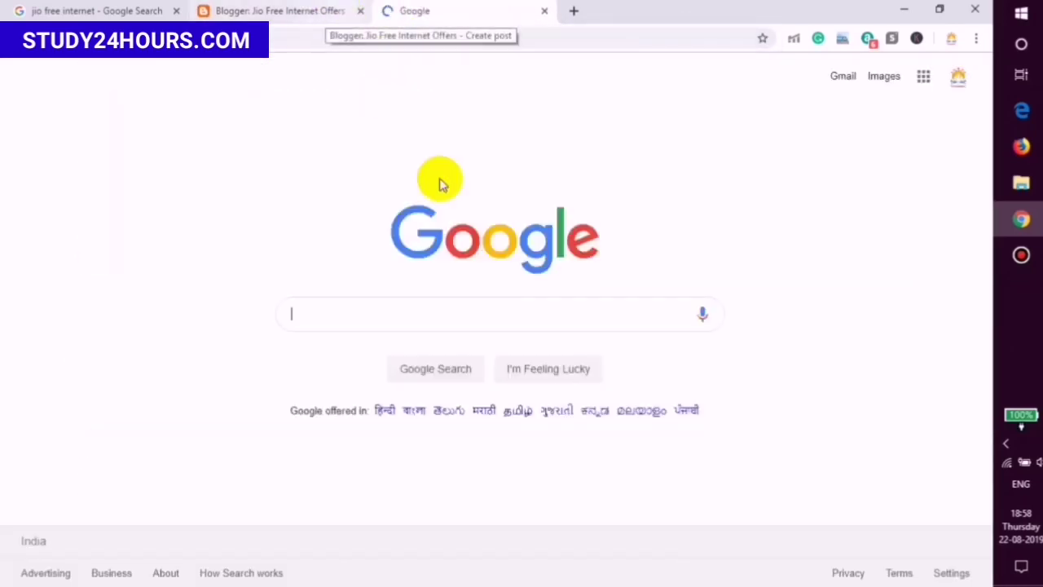
pyautogui.write('jio')
pyautogui.press('Return')
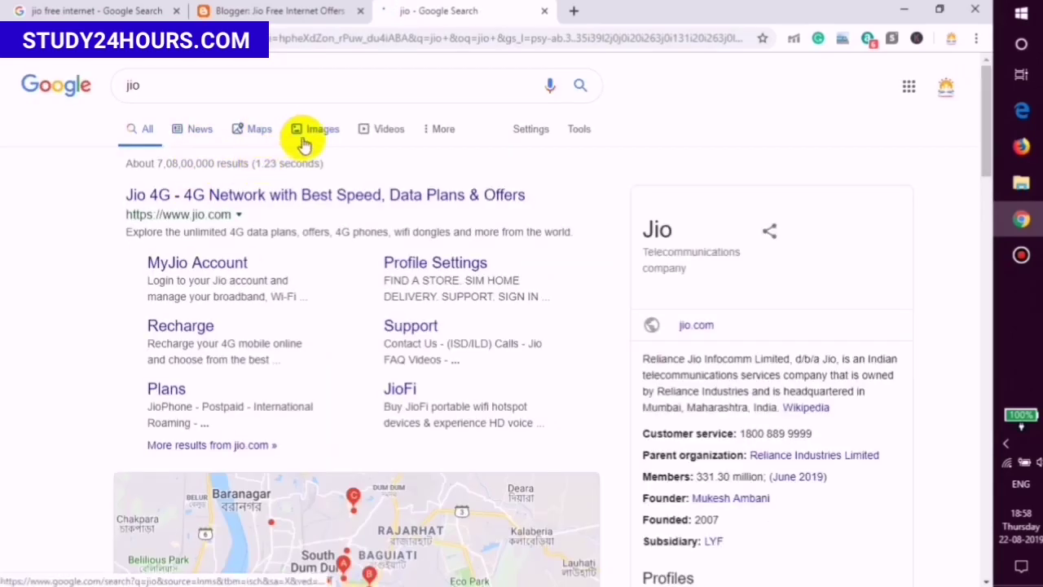
pyautogui.click(307, 137)
# Step: Save the blue XDA Developers Jio logo image to the Desktop as reliance_jio and close the image search
pyautogui.click(115, 310)
pyautogui.rightClick(697, 136)
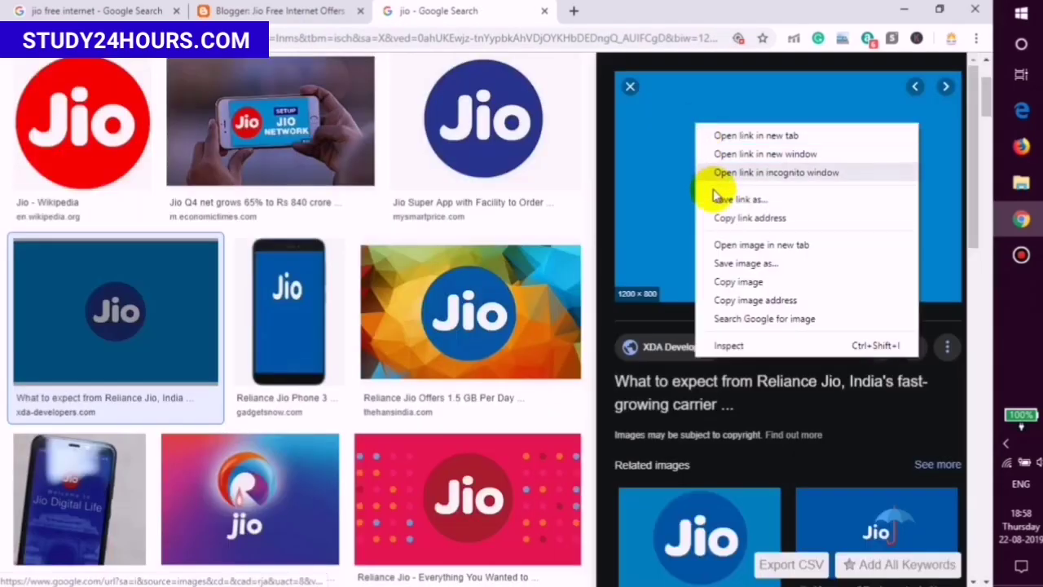
pyautogui.click(733, 272)
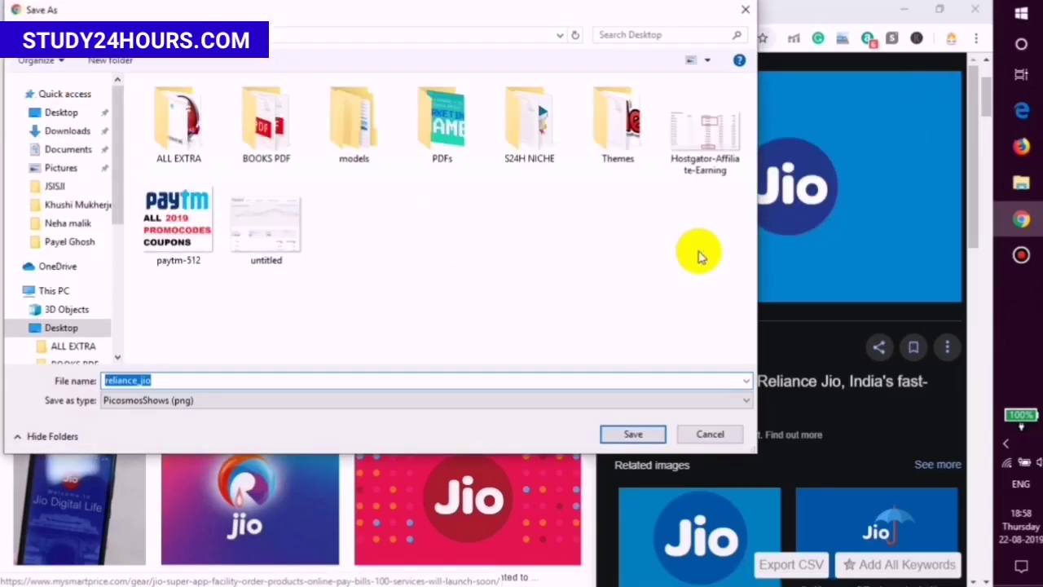
pyautogui.click(657, 432)
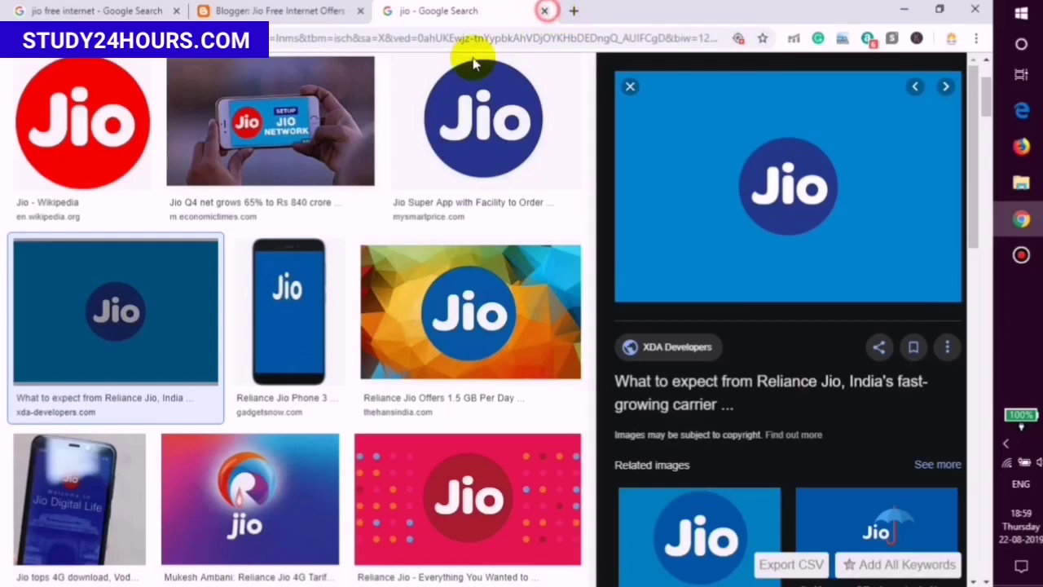
pyautogui.click(544, 10)
# Step: Insert two blank lines after the post's first paragraph, ending in "Much More."
pyautogui.click(456, 273)
pyautogui.press('Return')
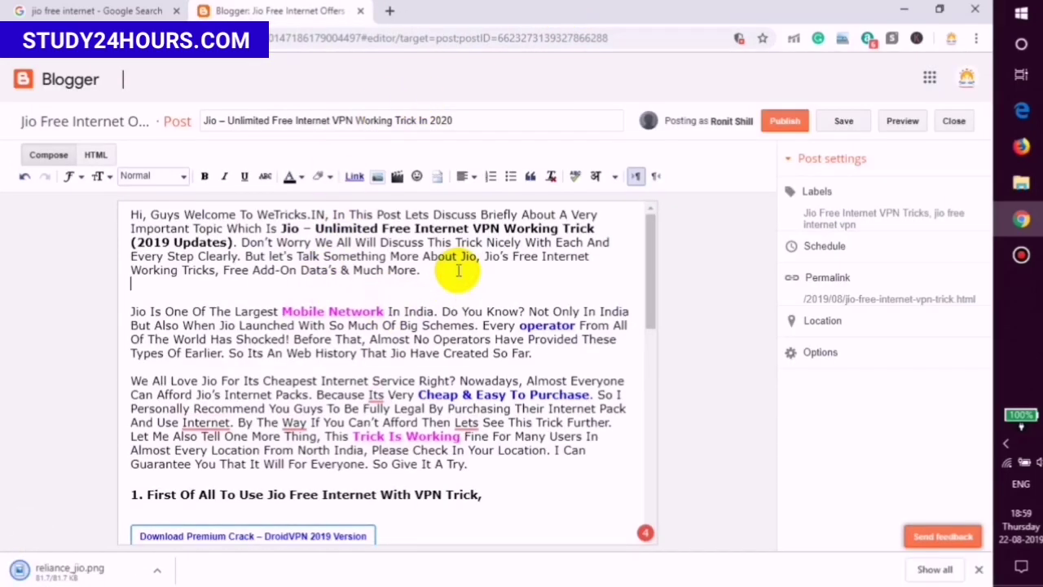
pyautogui.press('Return')
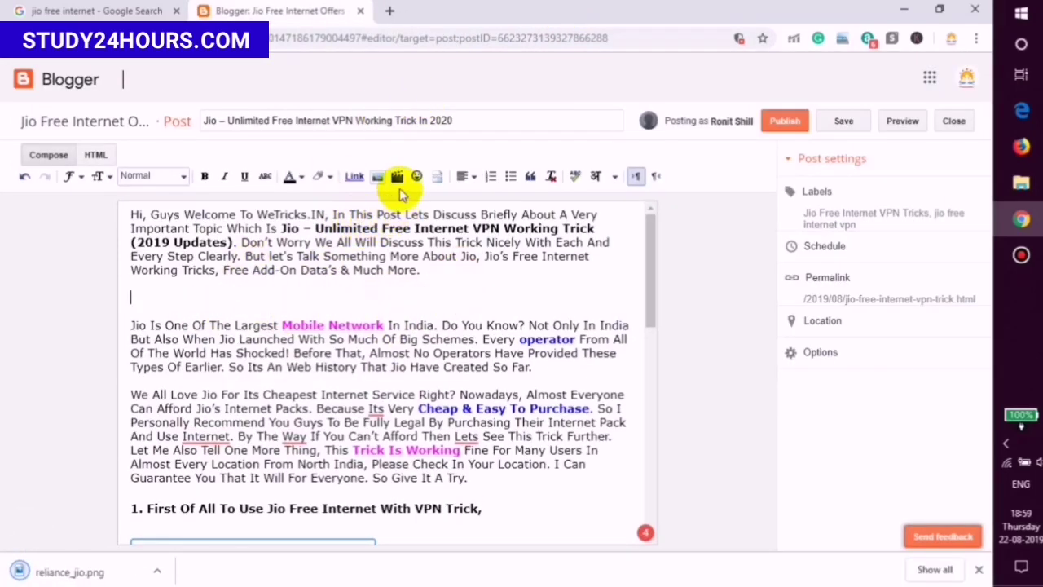
pyautogui.click(378, 177)
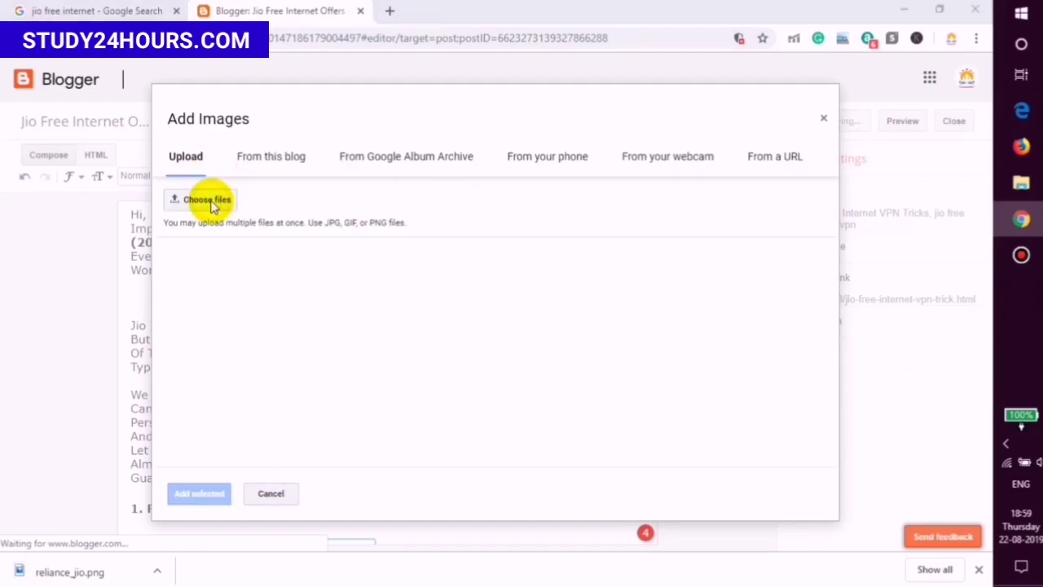
pyautogui.click(208, 200)
pyautogui.click(707, 433)
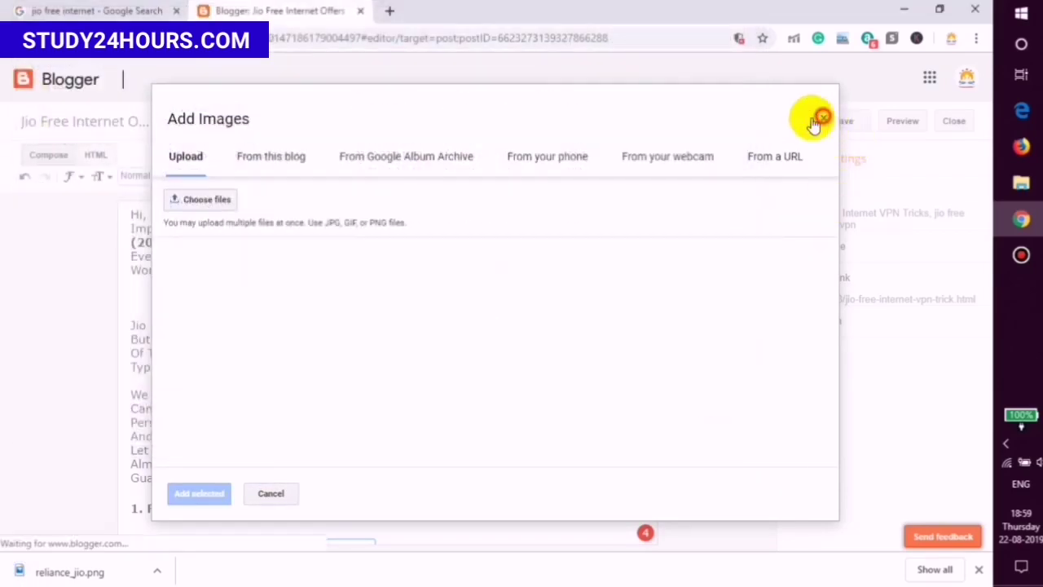
pyautogui.click(821, 118)
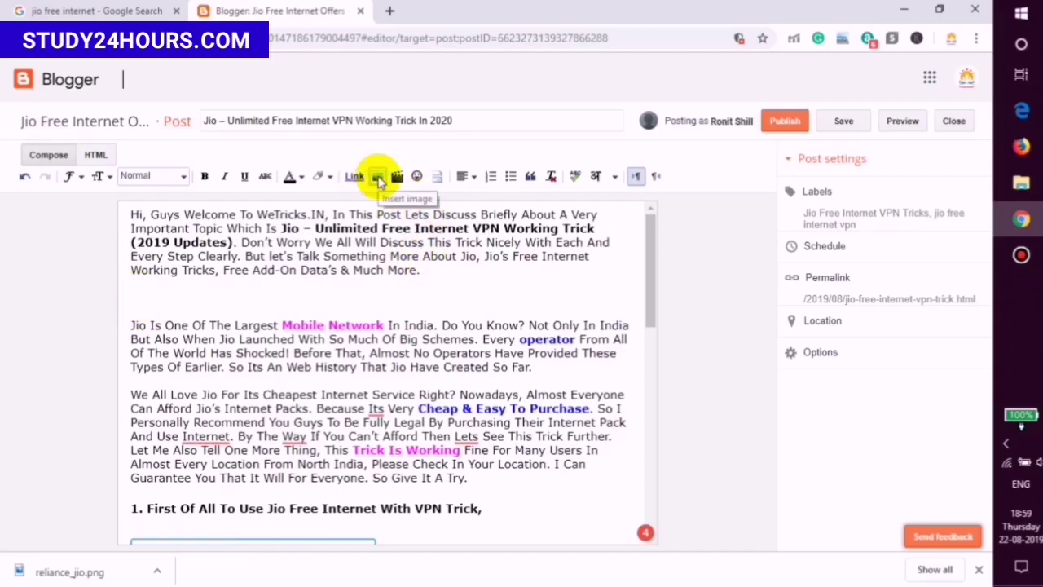
# Step: Upload reliance_jio from the Desktop, add it to the post and select the inserted image
pyautogui.click(378, 176)
pyautogui.click(211, 204)
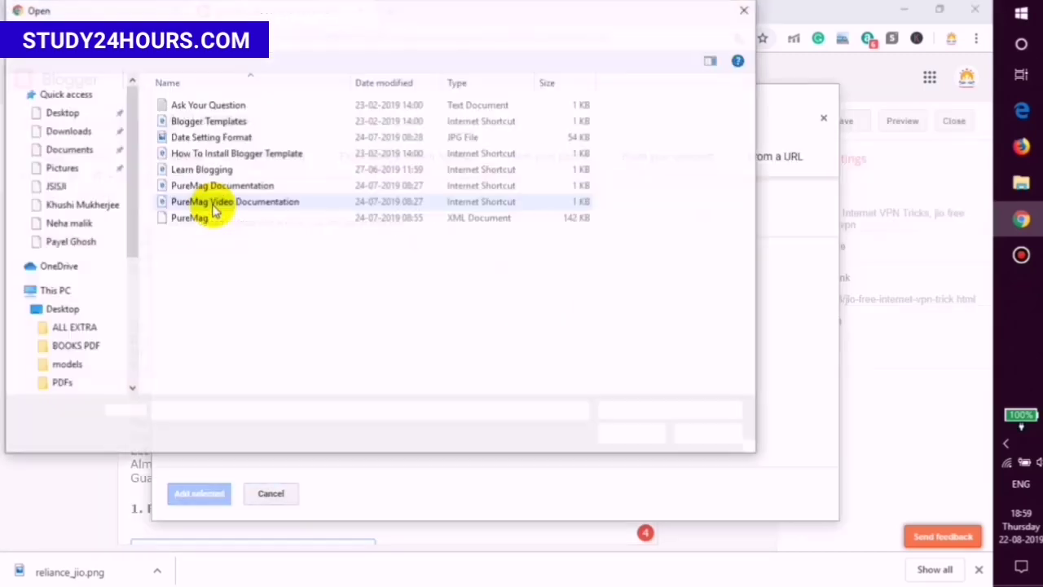
pyautogui.scroll(5, 74, 139)
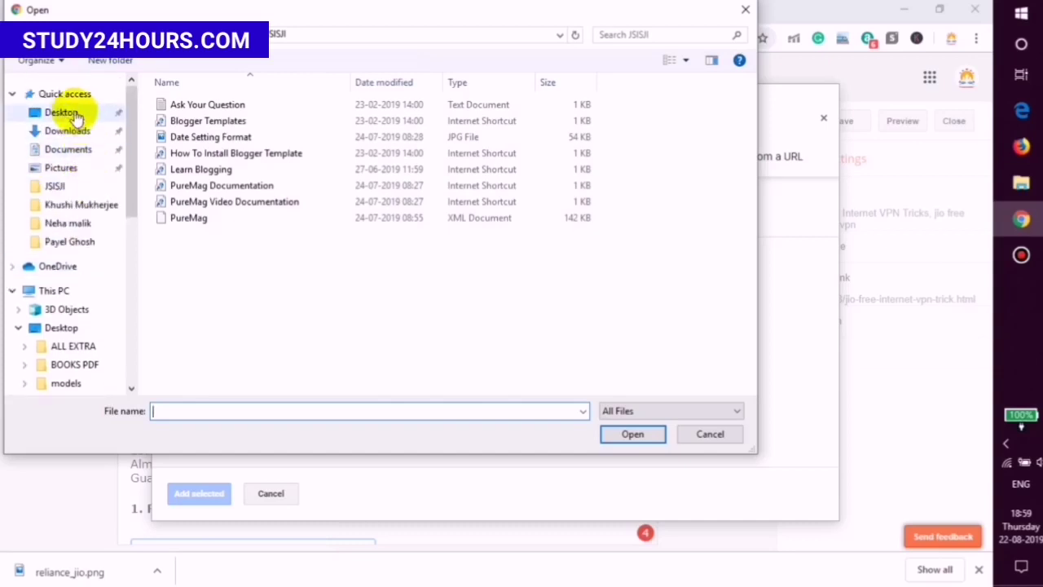
pyautogui.click(58, 111)
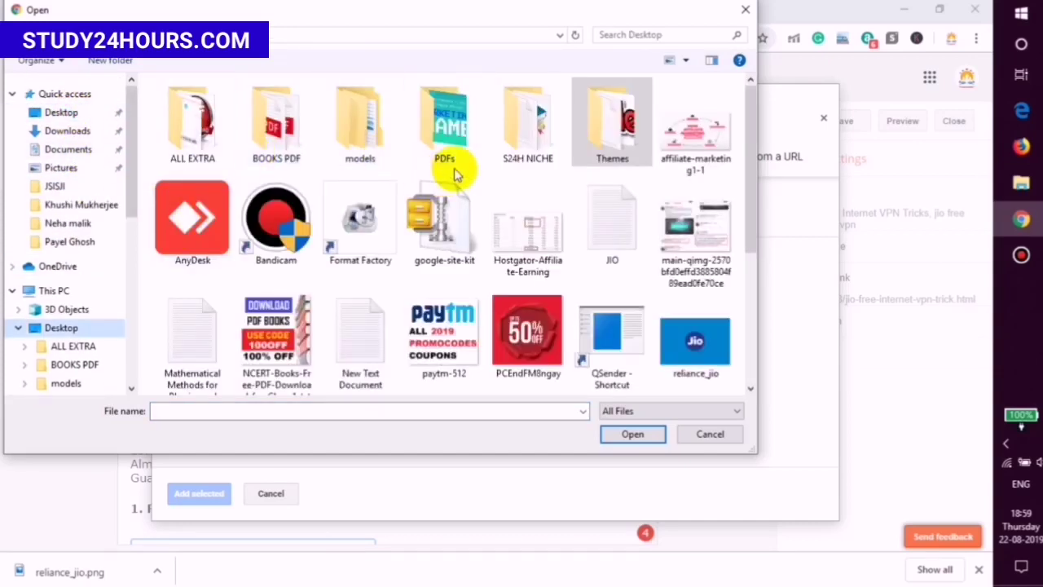
pyautogui.doubleClick(702, 338)
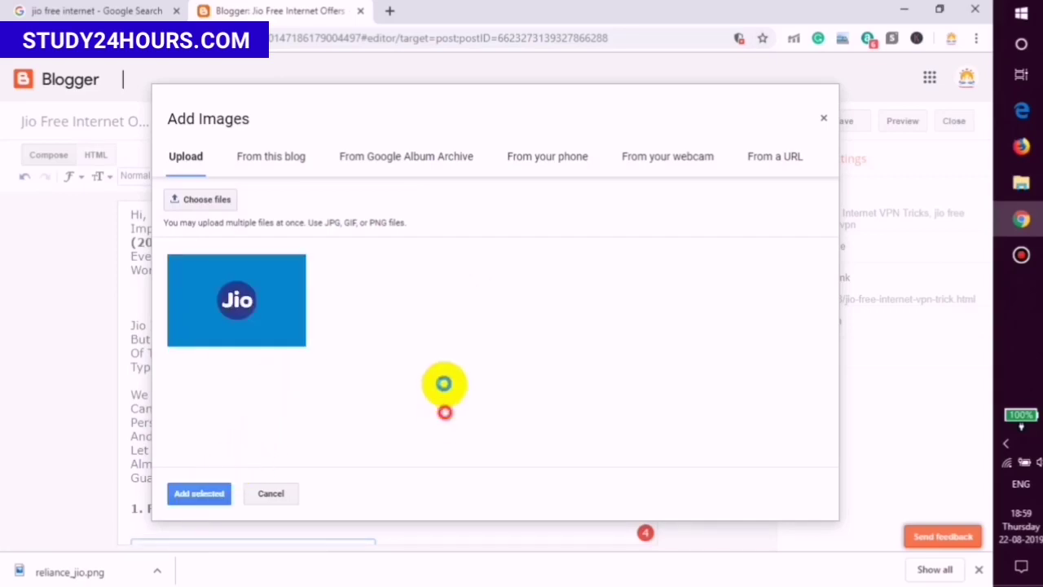
pyautogui.click(199, 493)
pyautogui.click(319, 317)
pyautogui.click(405, 323)
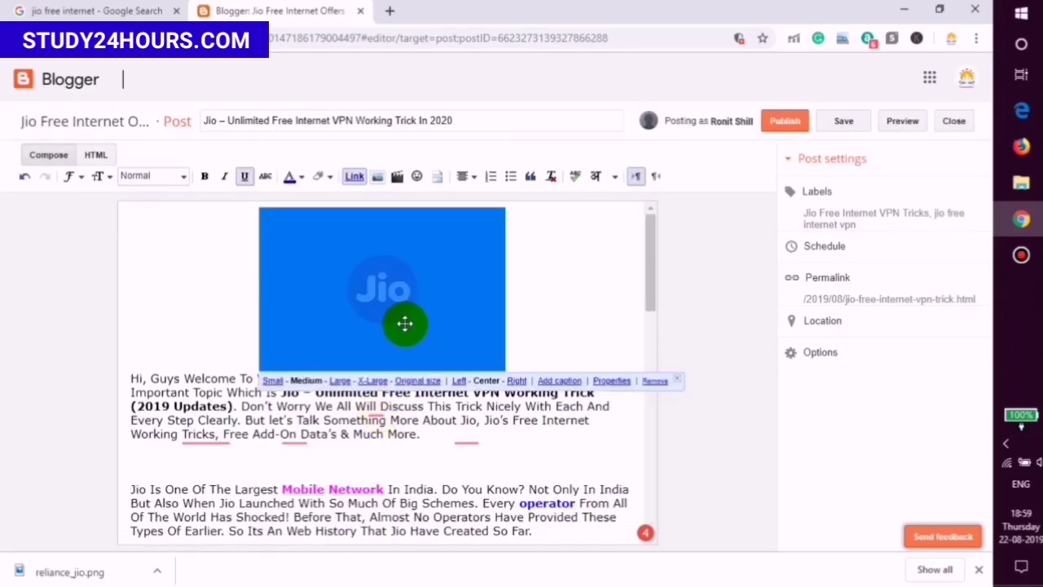
# Step: Move the Jio image from the start of the post to the blank lines after the first paragraph
pyautogui.rightClick(387, 281)
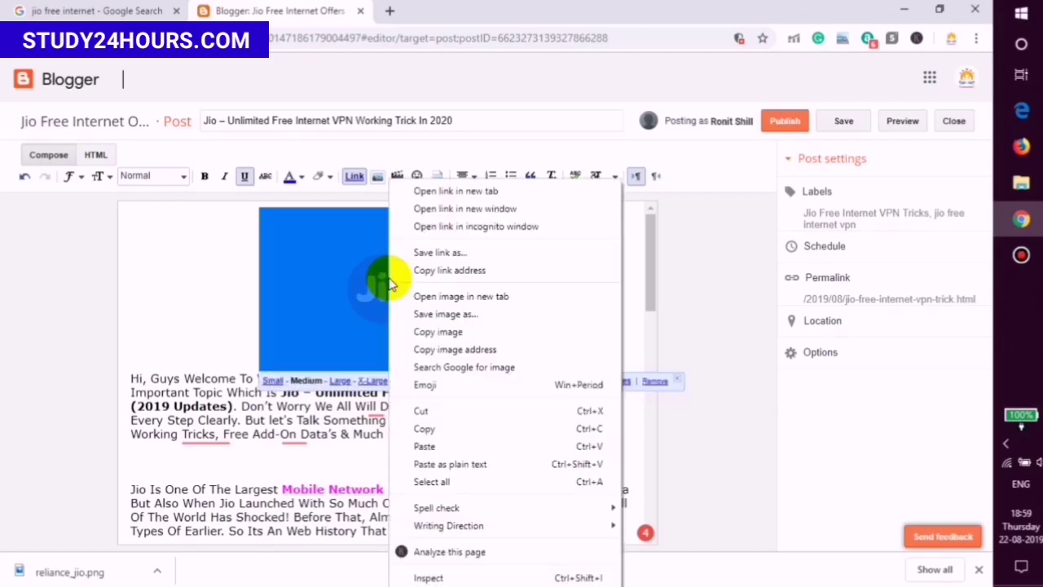
pyautogui.click(431, 411)
pyautogui.click(409, 326)
pyautogui.hotkey('ctrl', 'v')
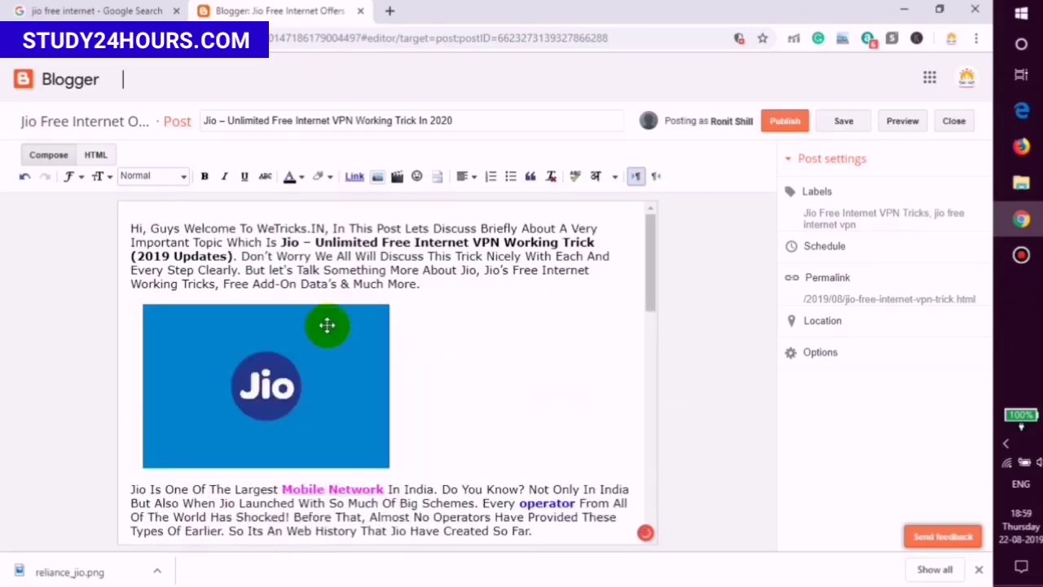
pyautogui.click(269, 371)
pyautogui.click(443, 326)
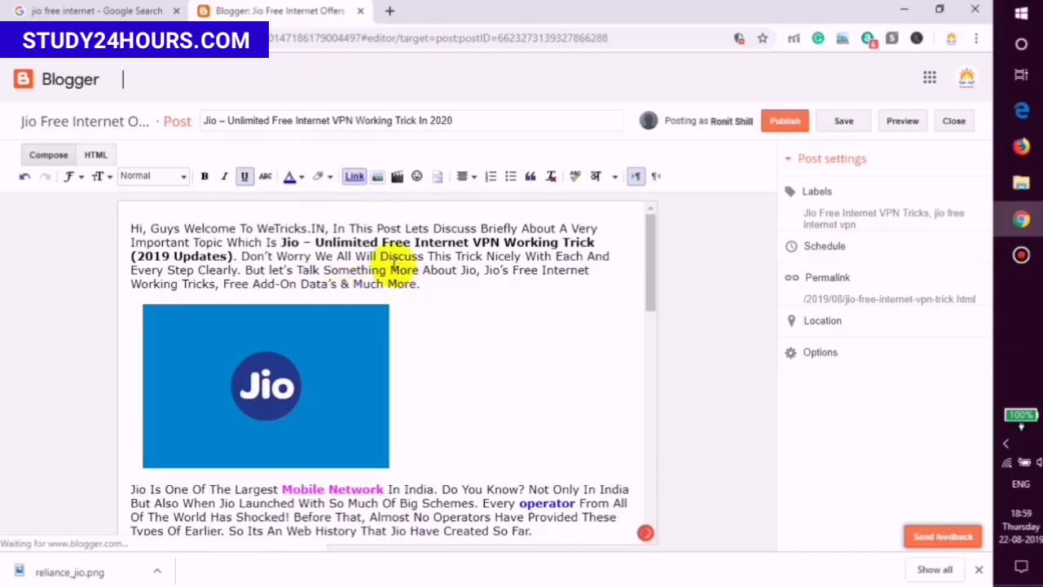
# Step: Apply the Verdana font to all of the post's content
pyautogui.scroll(-3, 426, 305)
pyautogui.scroll(-3, 244, 326)
pyautogui.scroll(3, 303, 344)
pyautogui.scroll(-4, 204, 374)
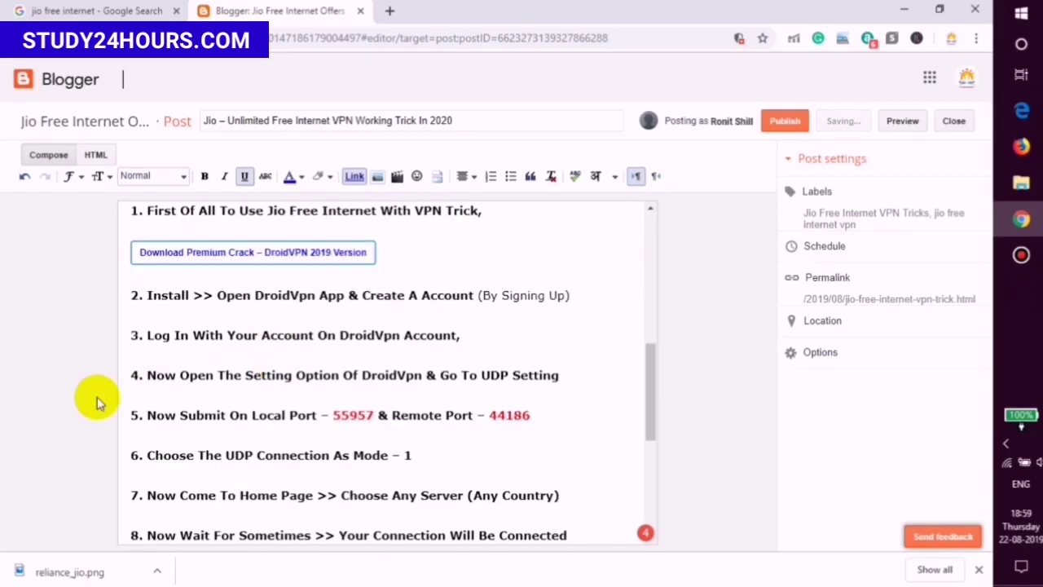
pyautogui.scroll(5, 298, 361)
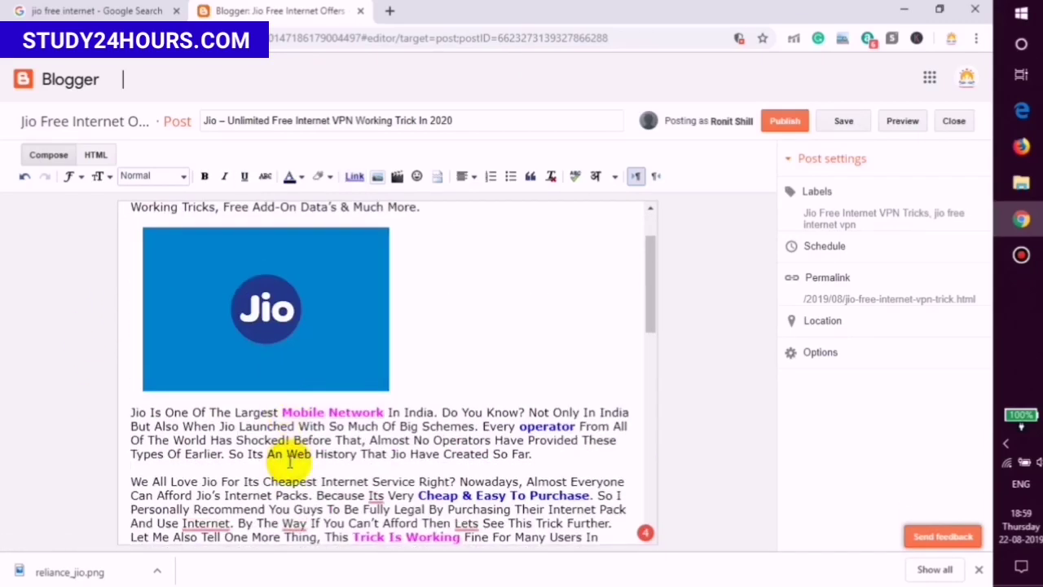
pyautogui.hotkey('ctrl', 'a')
pyautogui.click(79, 177)
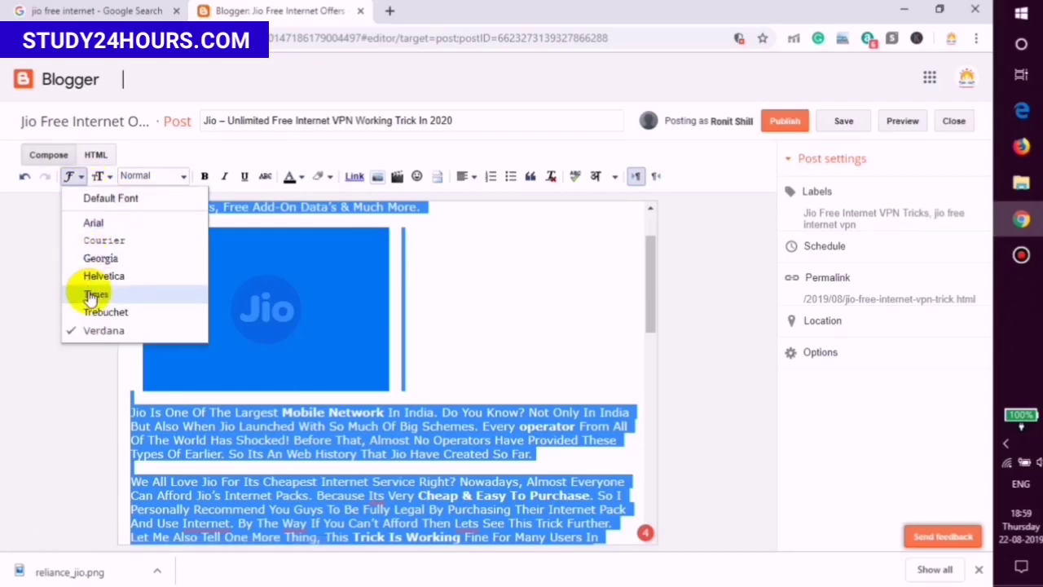
pyautogui.click(111, 334)
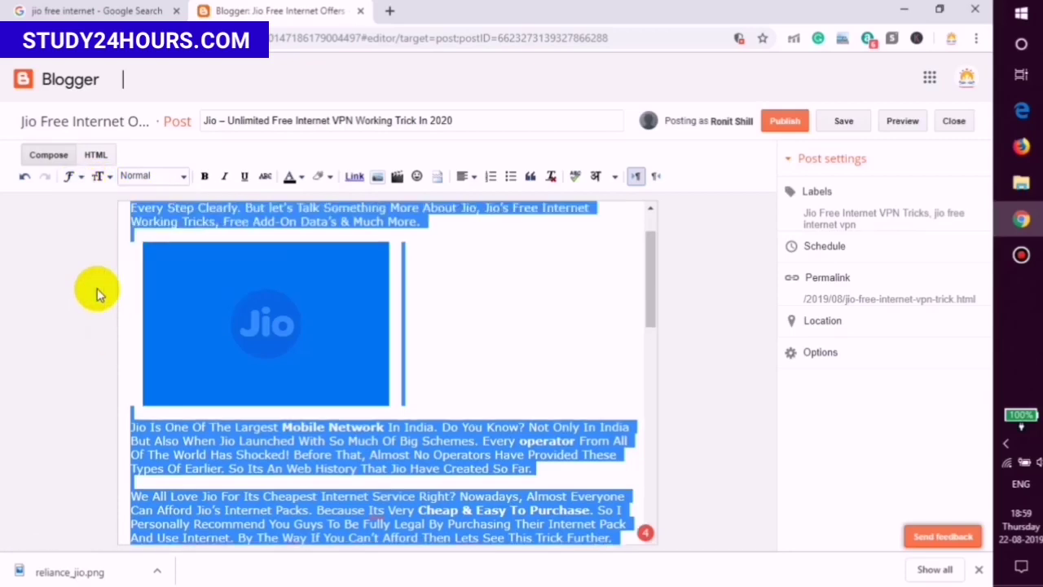
# Step: Set the text size of the whole post to Normal
pyautogui.click(99, 175)
pyautogui.click(119, 230)
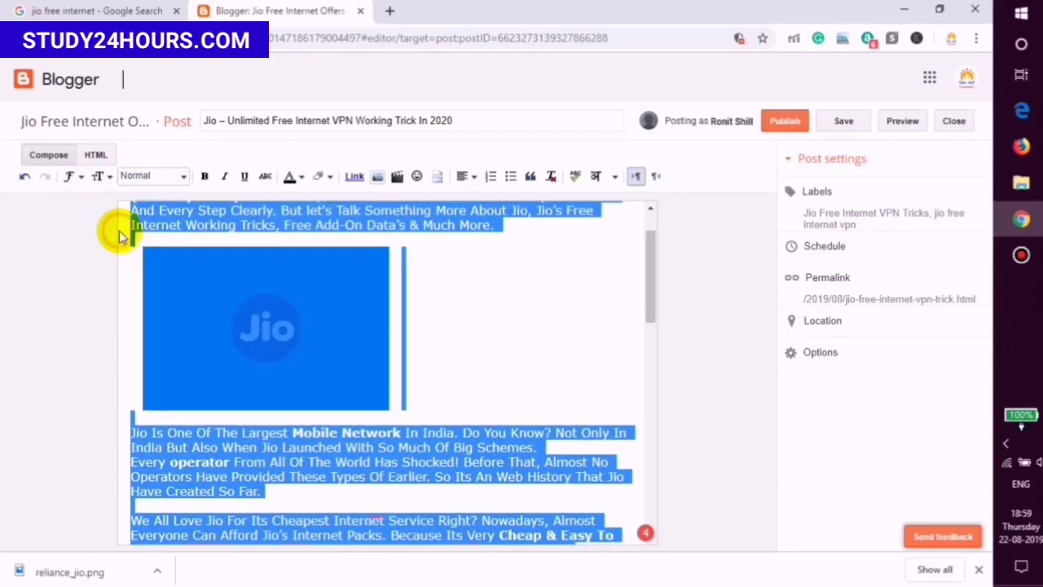
pyautogui.click(133, 178)
pyautogui.click(97, 179)
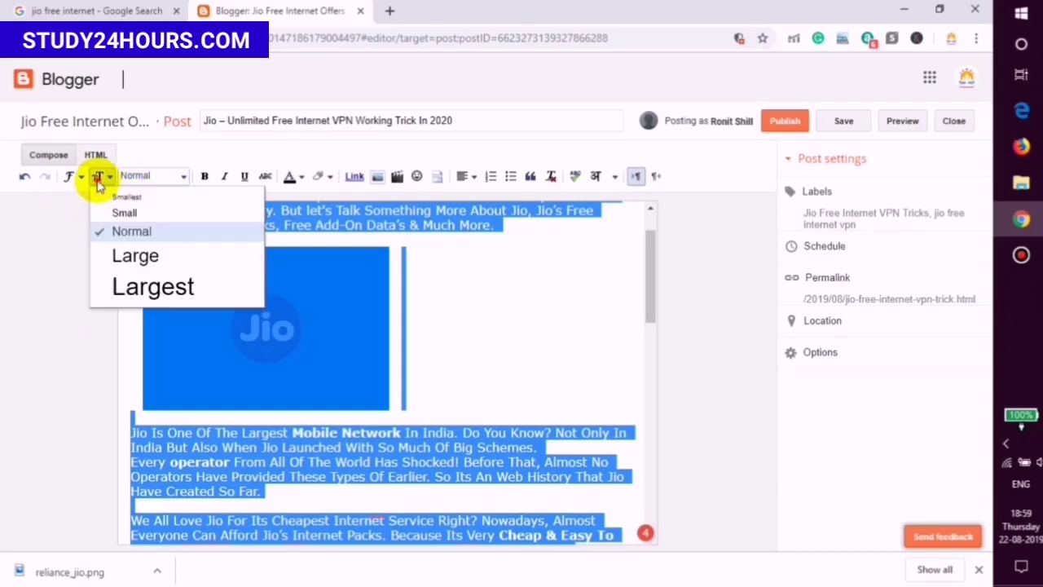
pyautogui.click(109, 252)
pyautogui.click(100, 178)
pyautogui.click(103, 232)
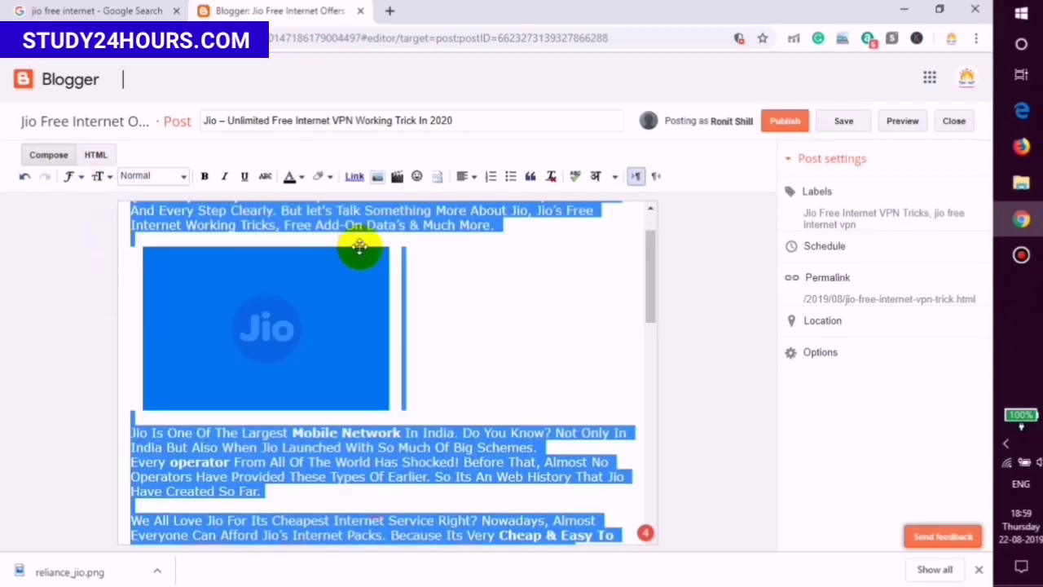
pyautogui.click(484, 238)
# Step: Accept the grammar suggestion to write "the Internet" after "Their Internet Pack And Use"
pyautogui.scroll(1, 332, 331)
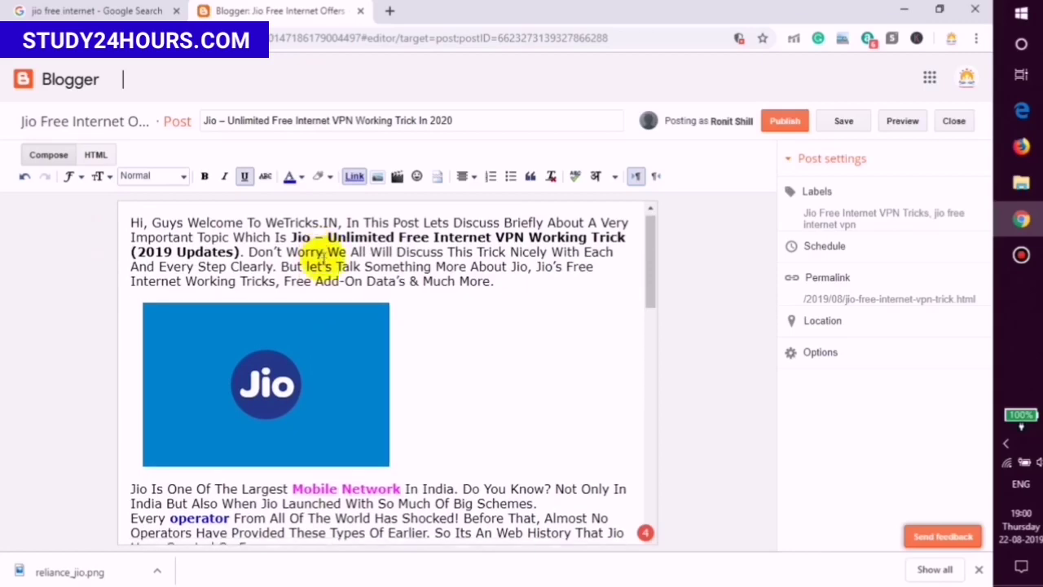
pyautogui.scroll(-4, 319, 257)
pyautogui.moveTo(207, 293)
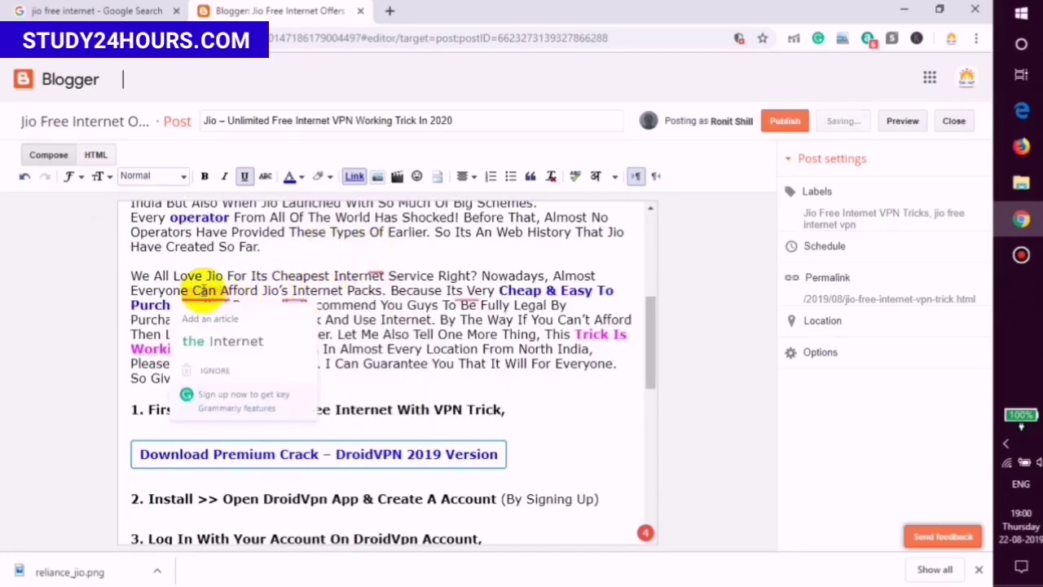
pyautogui.click(214, 342)
# Step: Delete one blank line above the red heading "Here Is Somethings You Can Easily Access"
pyautogui.scroll(-10, 351, 312)
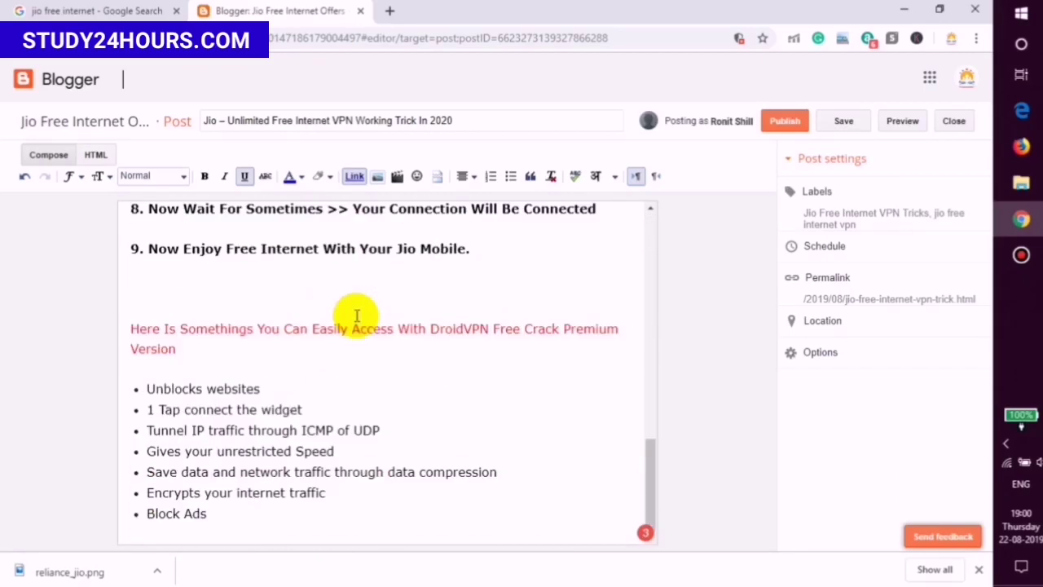
pyautogui.click(199, 276)
pyautogui.press('BackSpace')
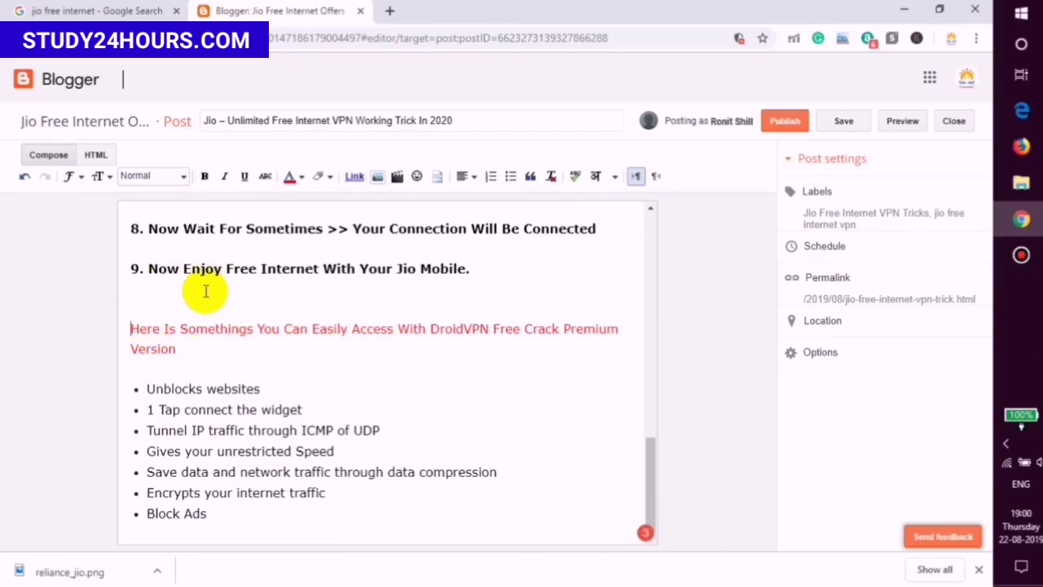
# Step: Copy the whole post text, search Google for "online text counters" and open the LetterCount.com result
pyautogui.scroll(15, 345, 344)
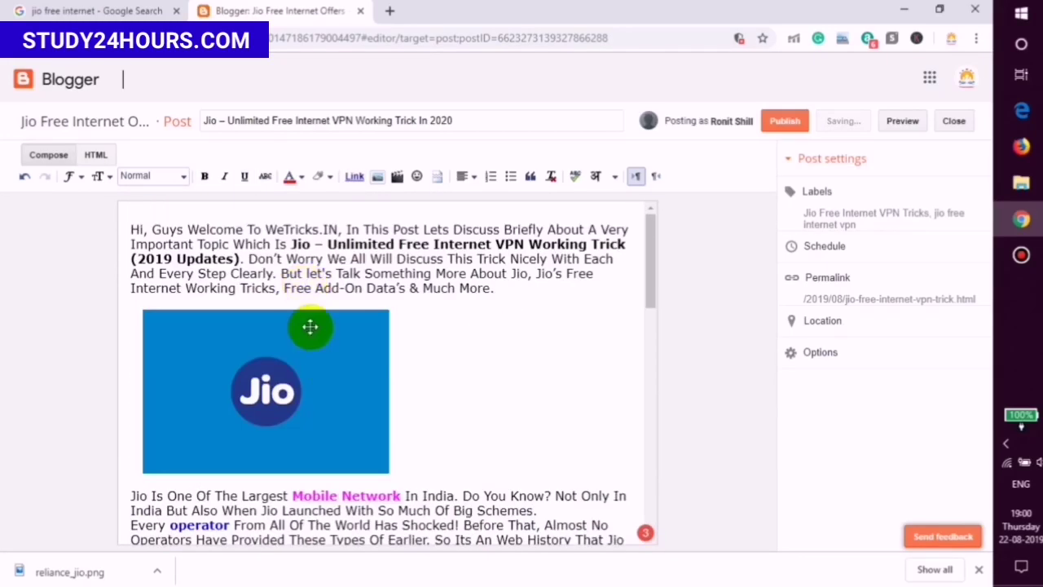
pyautogui.hotkey('ctrl', 'a')
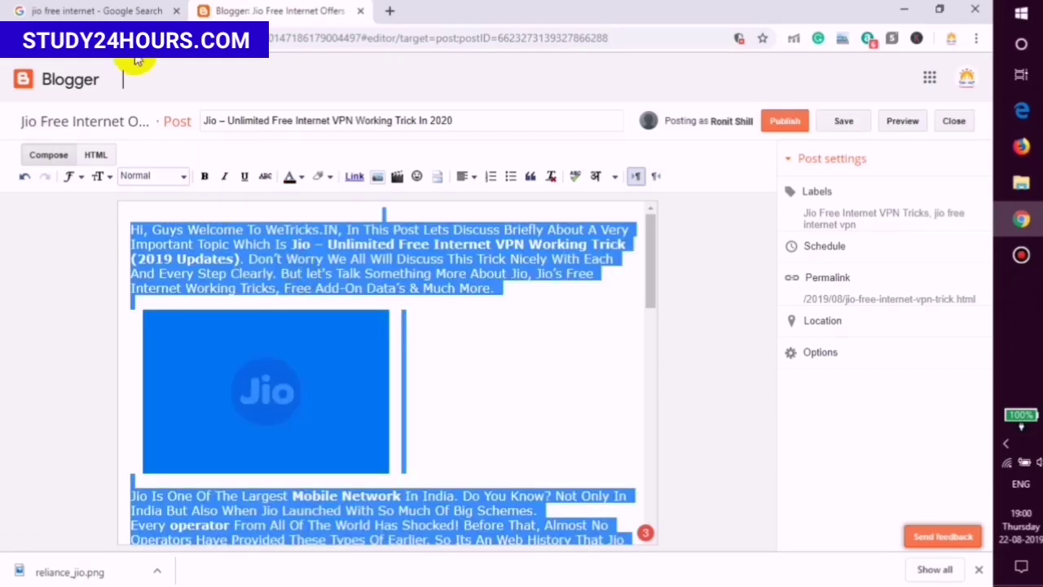
pyautogui.click(122, 11)
pyautogui.moveTo(206, 81); pyautogui.dragTo(81, 78)
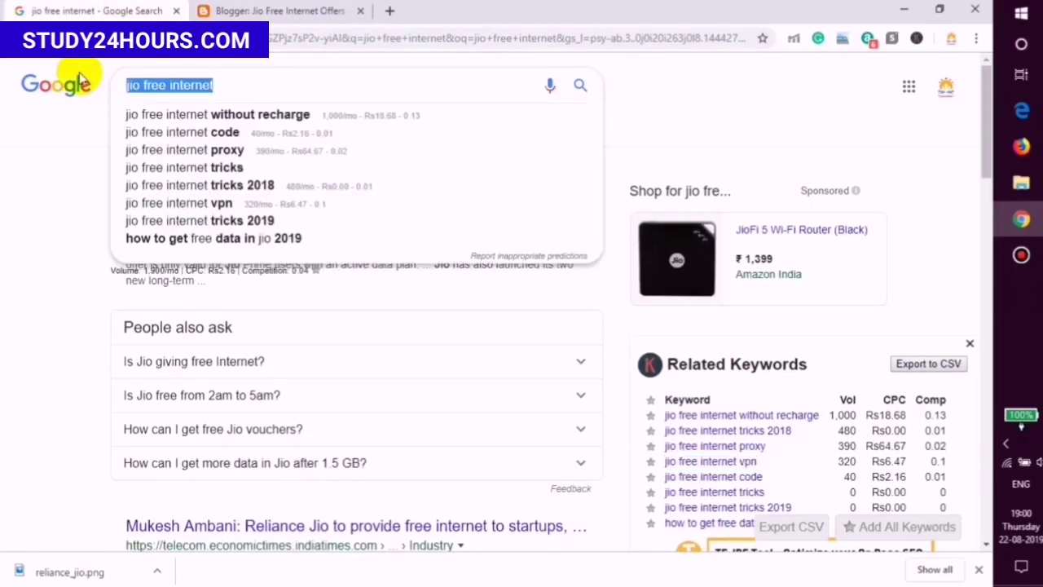
pyautogui.write('online text counters')
pyautogui.press('Return')
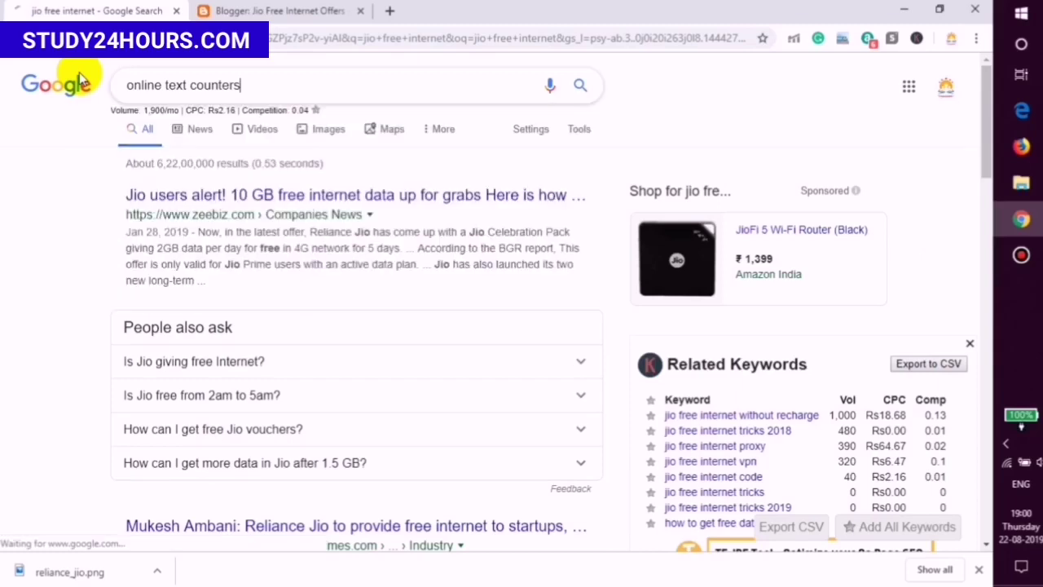
pyautogui.click(297, 218)
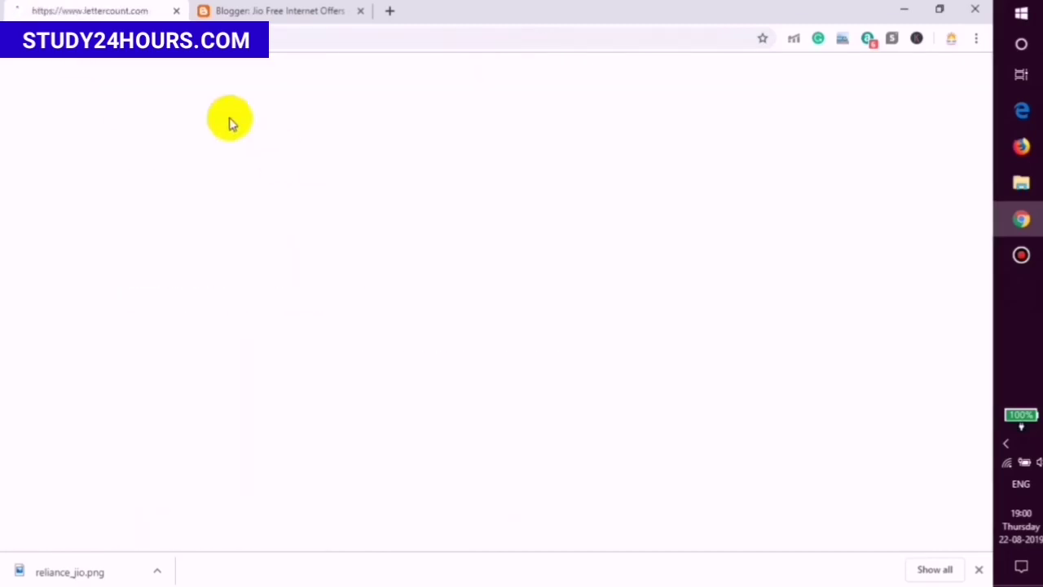
# Step: Paste the copied post text into the online character counter and count its characters
pyautogui.click(272, 12)
pyautogui.click(114, 11)
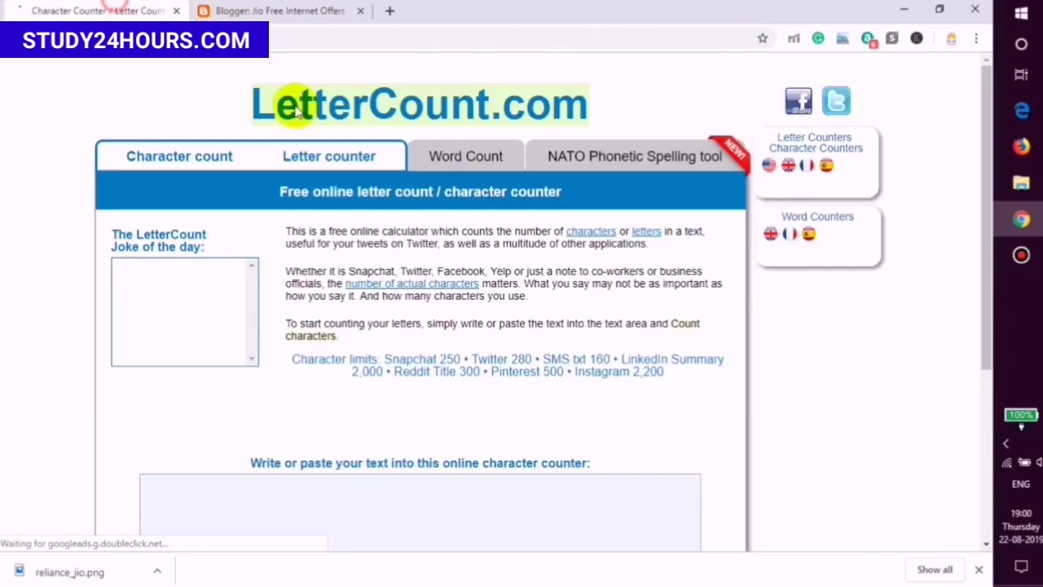
pyautogui.scroll(-4, 310, 305)
pyautogui.click(310, 310)
pyautogui.hotkey('ctrl', 'v')
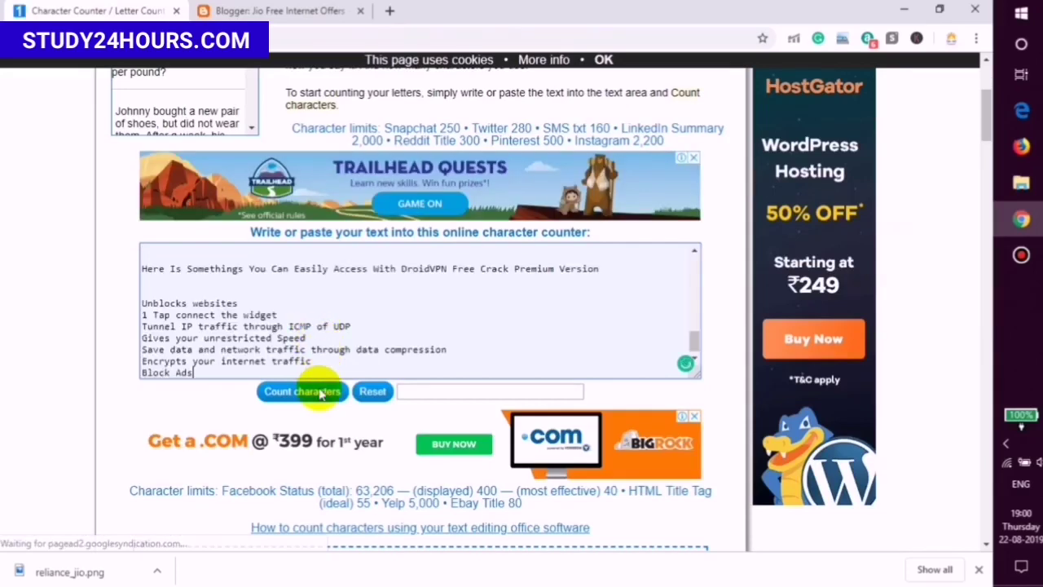
pyautogui.click(303, 391)
pyautogui.click(430, 393)
pyautogui.moveTo(430, 393); pyautogui.dragTo(409, 412)
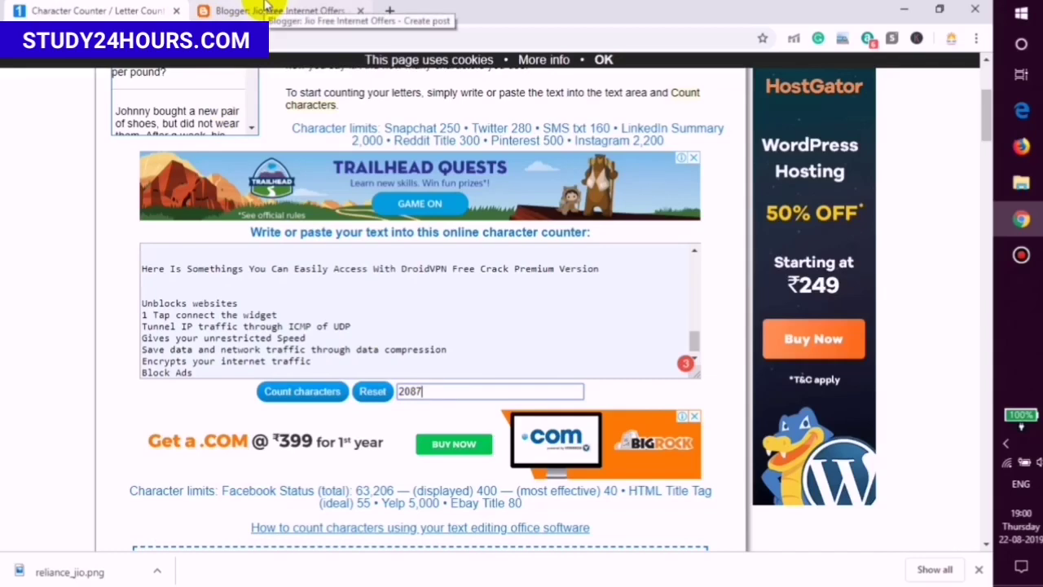
# Step: Return to the Blogger post and correct "Lets" to "let's" in the sentence about seeing the trick further
pyautogui.click(265, 9)
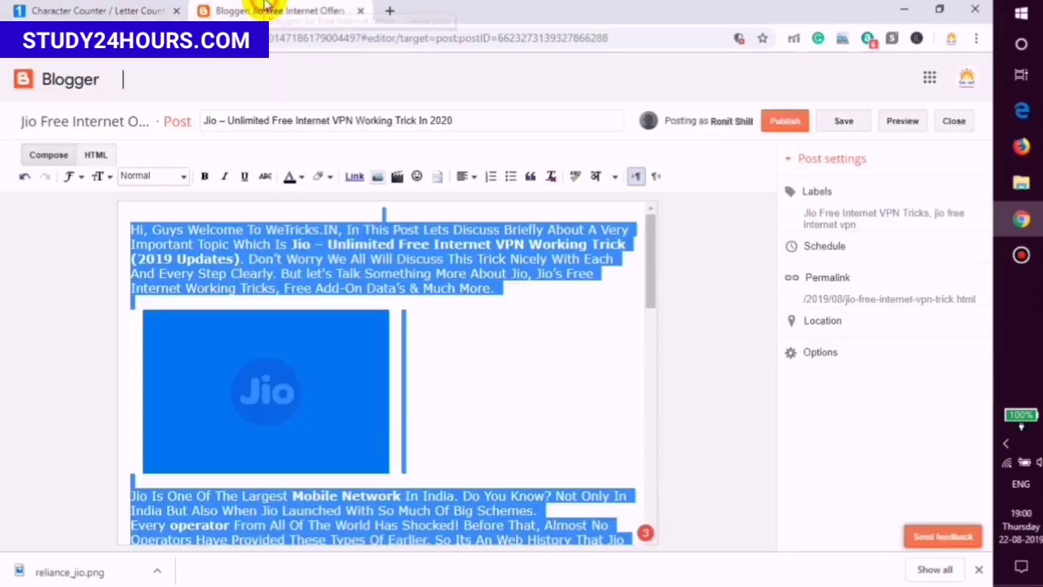
pyautogui.click(462, 258)
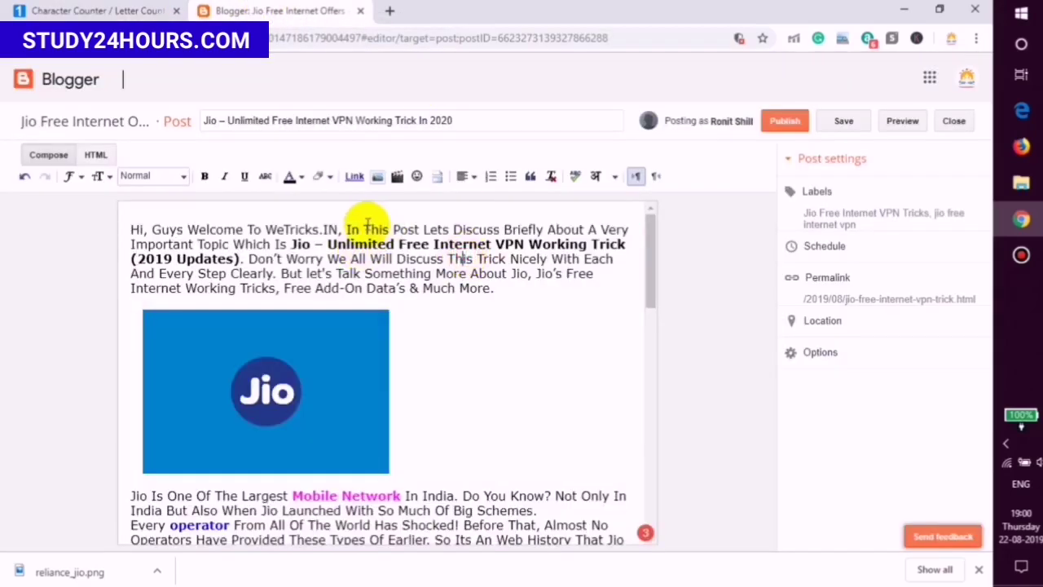
pyautogui.click(131, 230)
pyautogui.hotkey('ctrl', 'e')
pyautogui.scroll(-5, 449, 297)
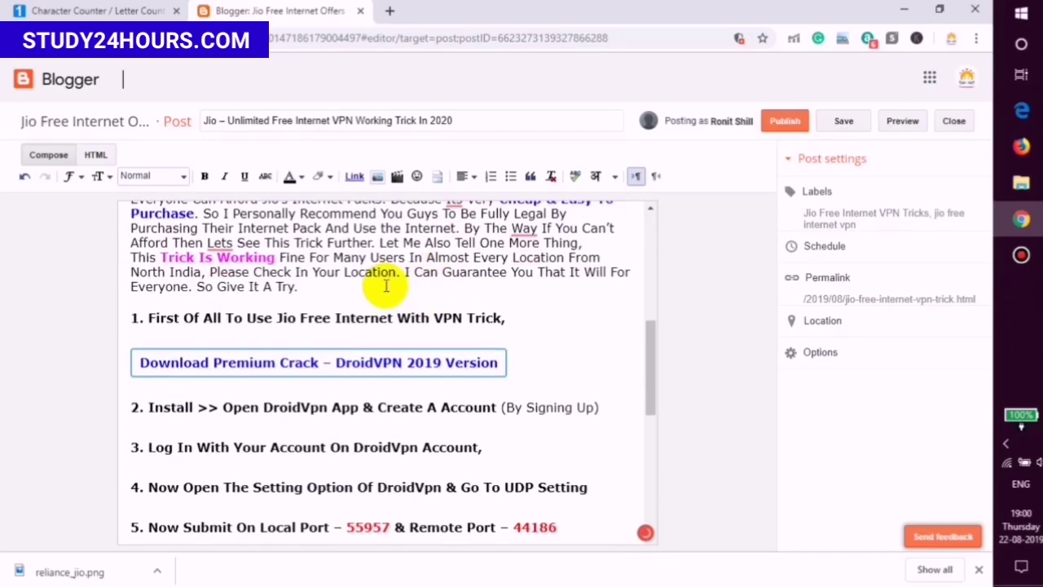
pyautogui.moveTo(219, 243)
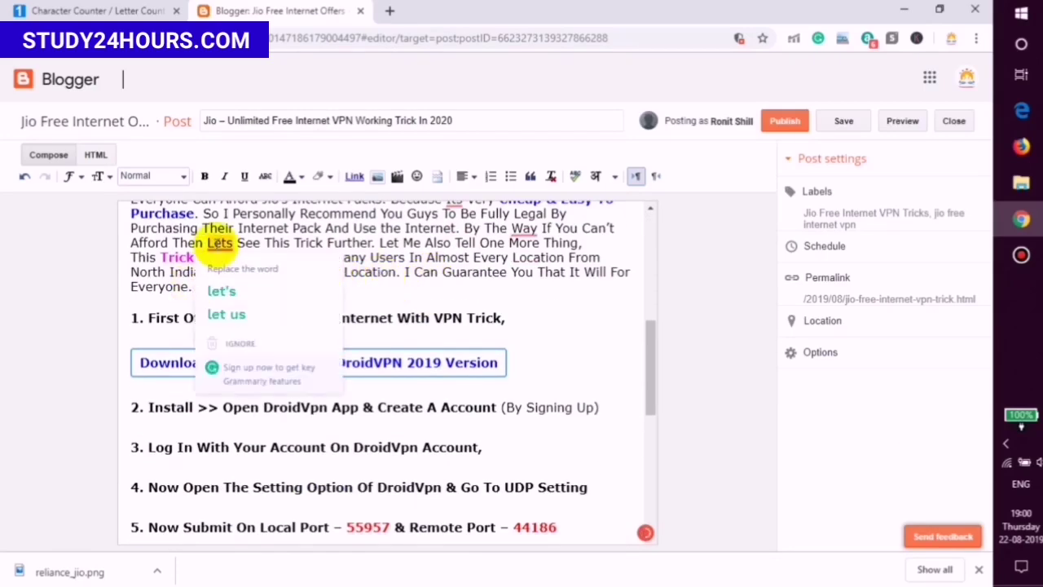
pyautogui.click(222, 290)
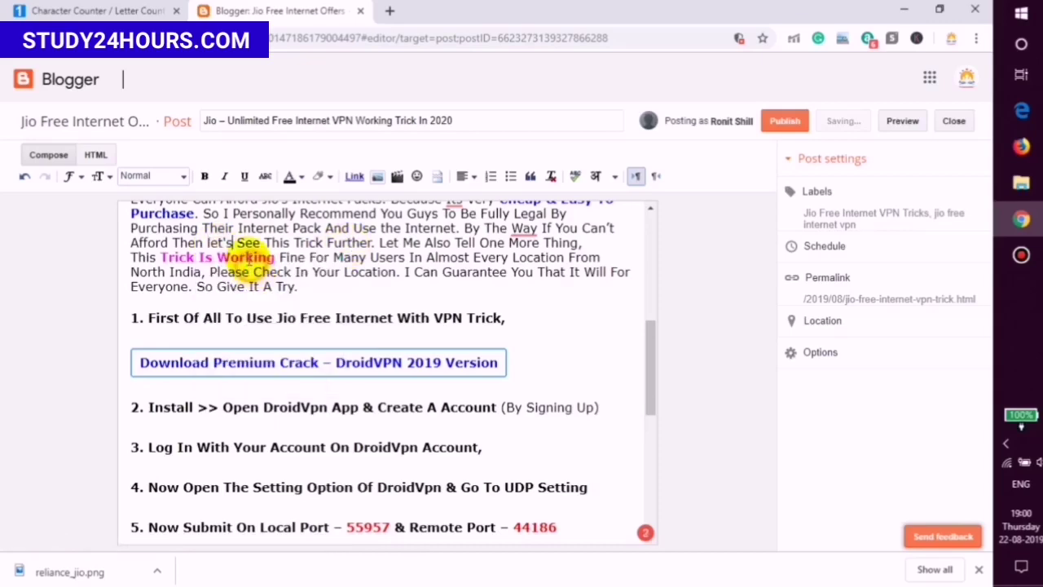
# Step: Add a run of blank lines below the last bullet, "Block Ads", at the end of the post
pyautogui.scroll(-5, 364, 242)
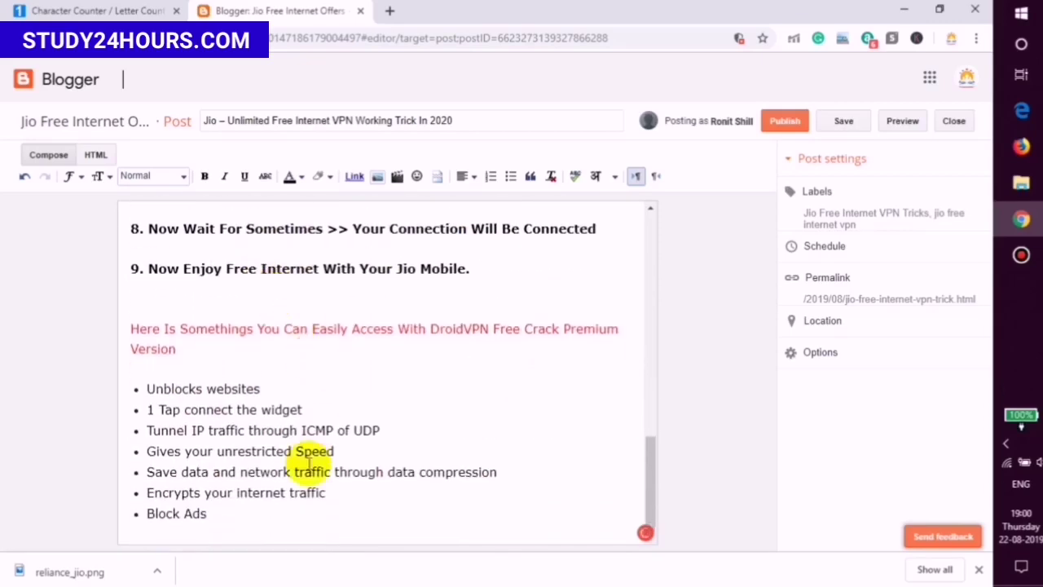
pyautogui.press('Return')
pyautogui.press('Return')
pyautogui.press('Return')
pyautogui.press('Return')
pyautogui.press('Return')
pyautogui.press('Return')
pyautogui.press('Return')
pyautogui.press('Return')
pyautogui.press('Return')
pyautogui.press('Return')
pyautogui.press('Return')
pyautogui.press('Return')
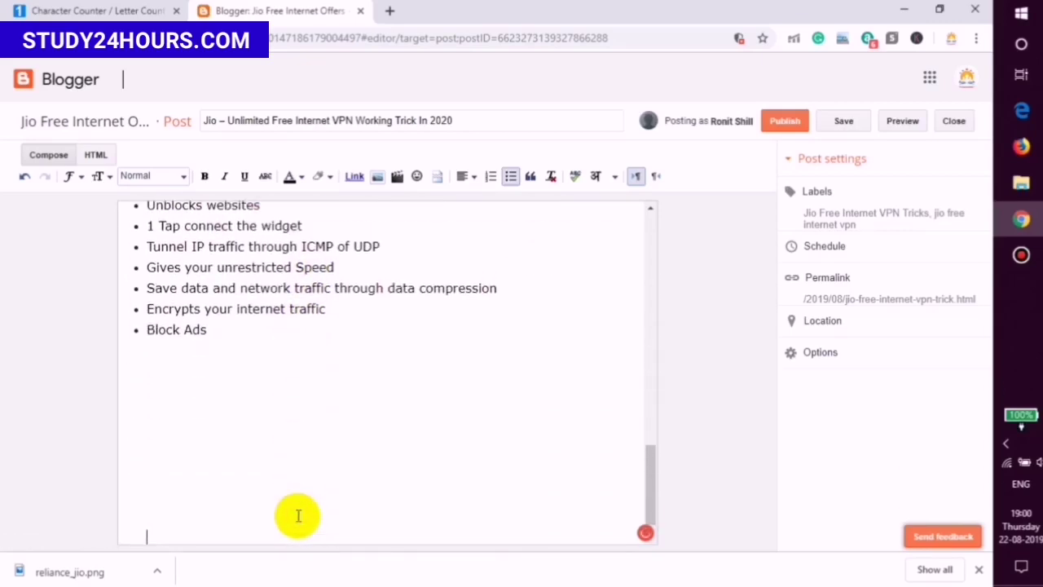
pyautogui.click(314, 376)
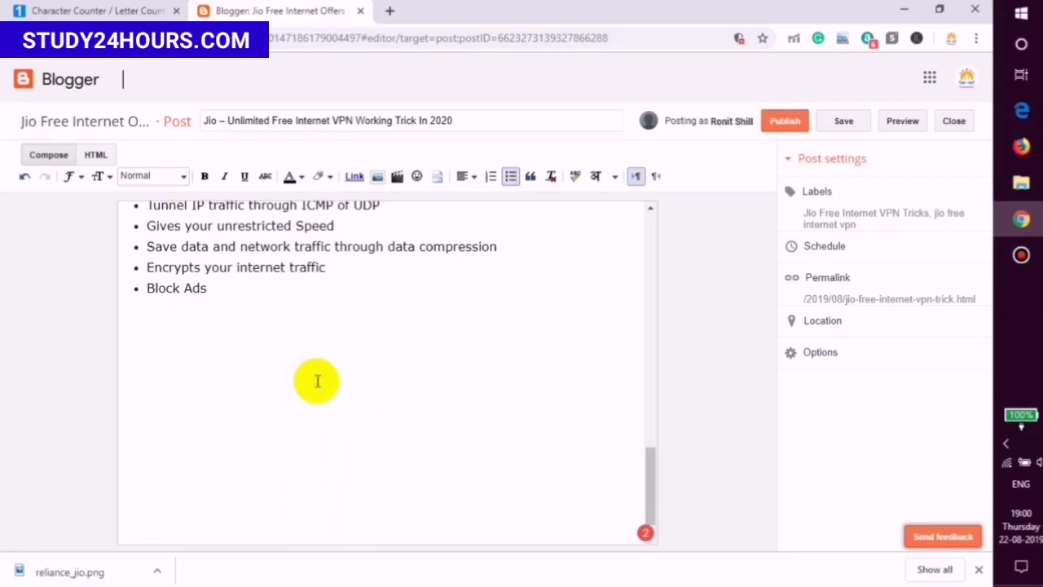
# Step: Open keywordtool.io in a new browser tab
pyautogui.click(389, 11)
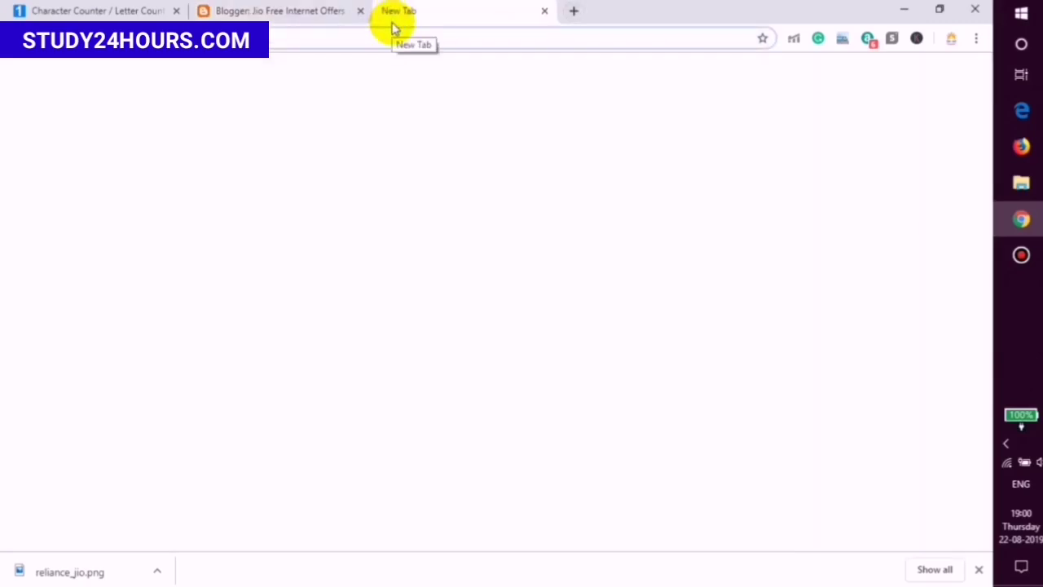
pyautogui.write('ke')
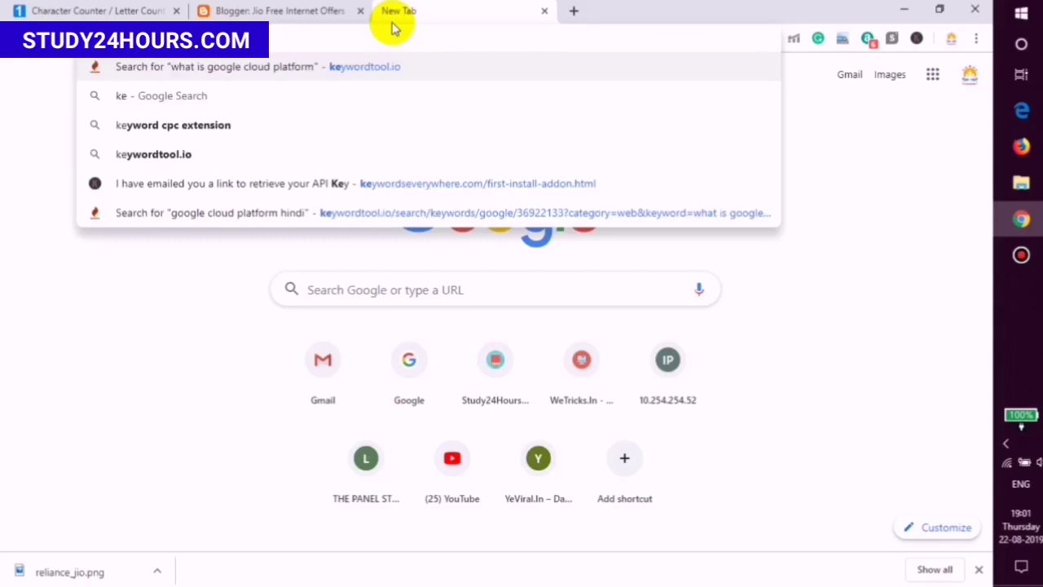
pyautogui.write('ywordtool.io')
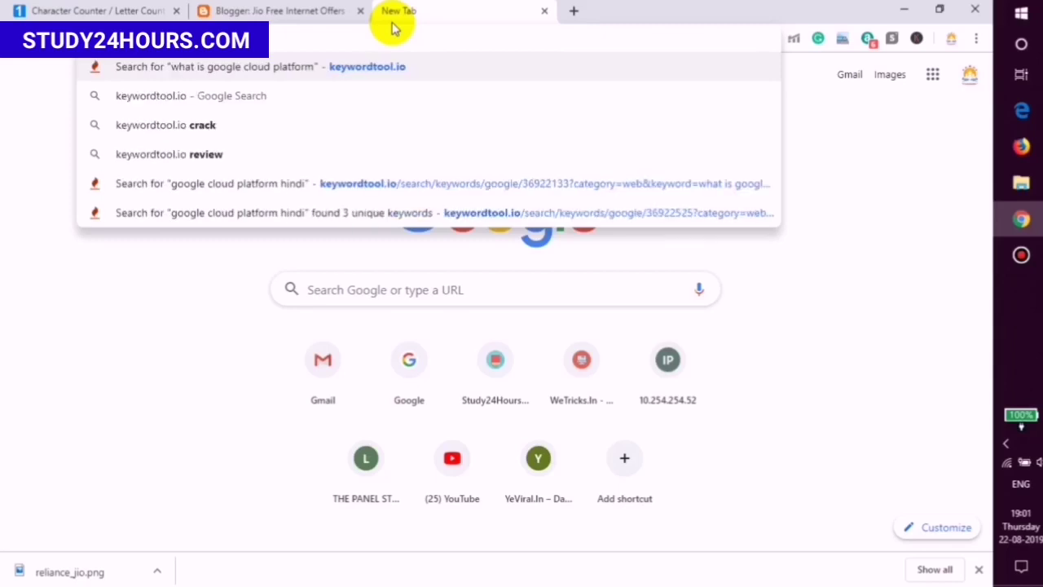
pyautogui.press('Return')
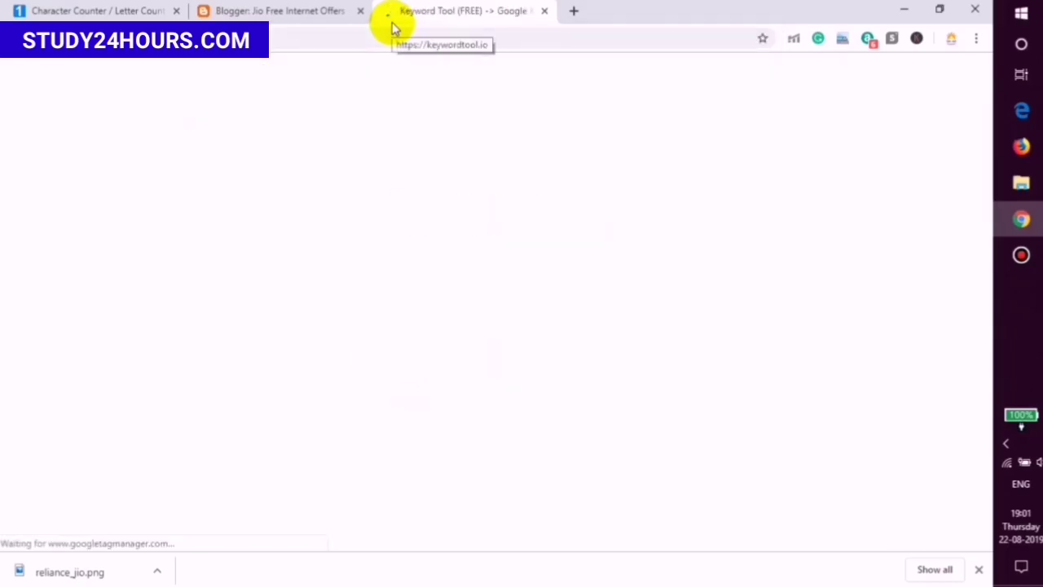
# Step: Copy the search phrase "jio free internet" from the Google results page and search it in Keyword Tool for India / English
pyautogui.click(61, 11)
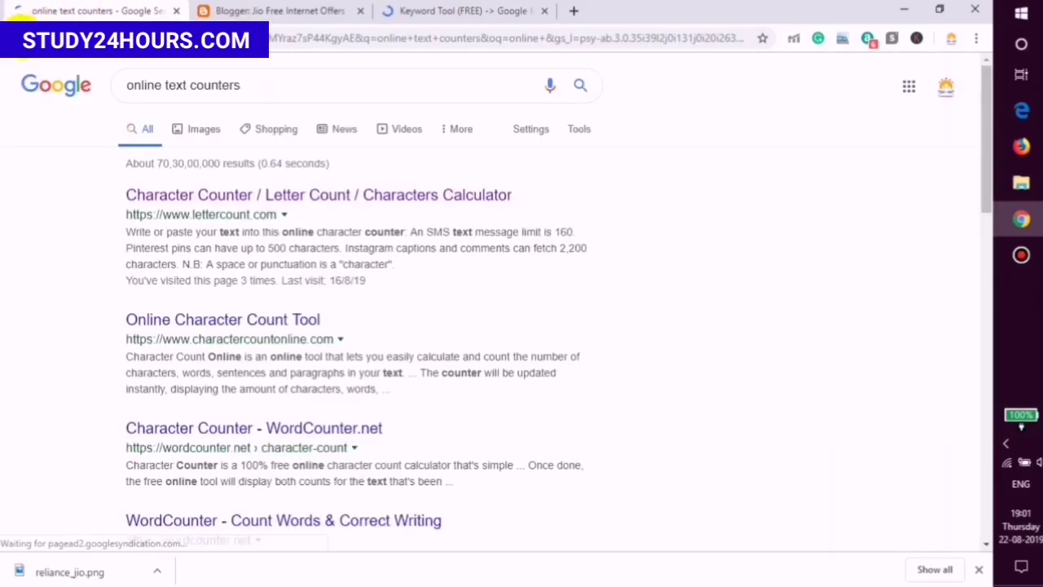
pyautogui.moveTo(242, 84); pyautogui.dragTo(109, 87)
pyautogui.hotkey('ctrl', 'c')
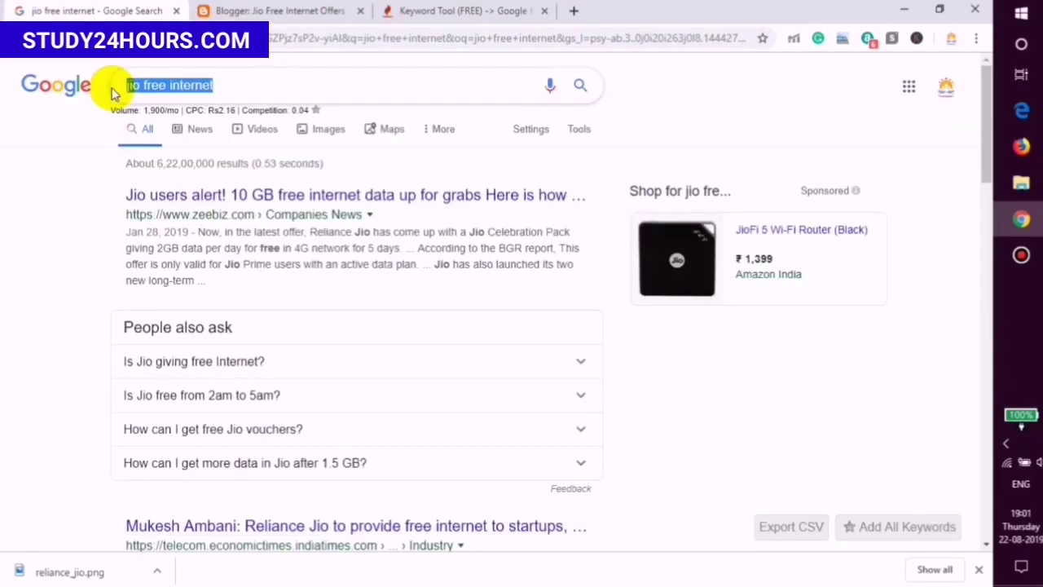
pyautogui.click(410, 7)
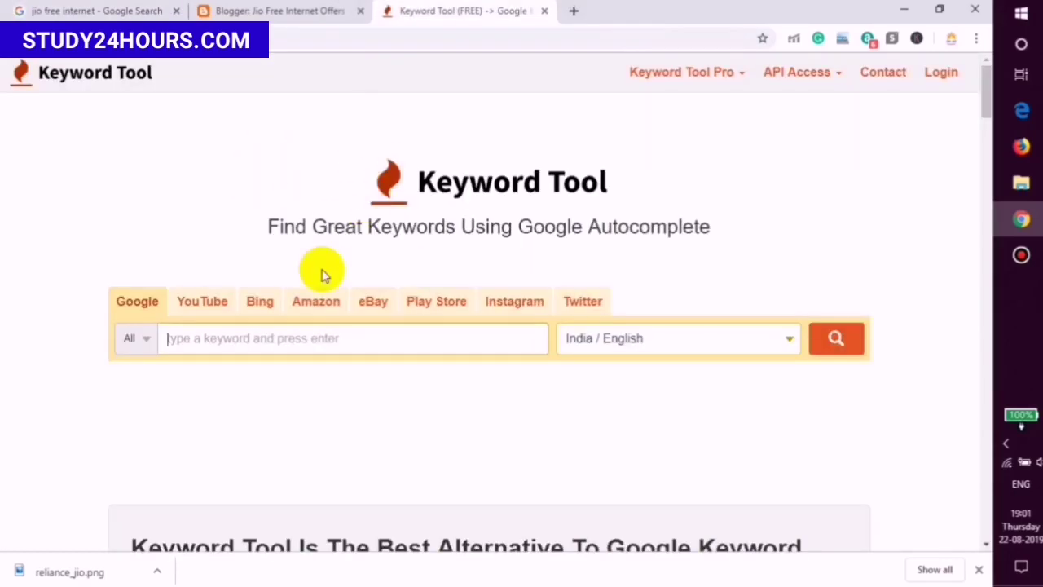
pyautogui.click(261, 349)
pyautogui.hotkey('ctrl', 'v')
pyautogui.click(855, 346)
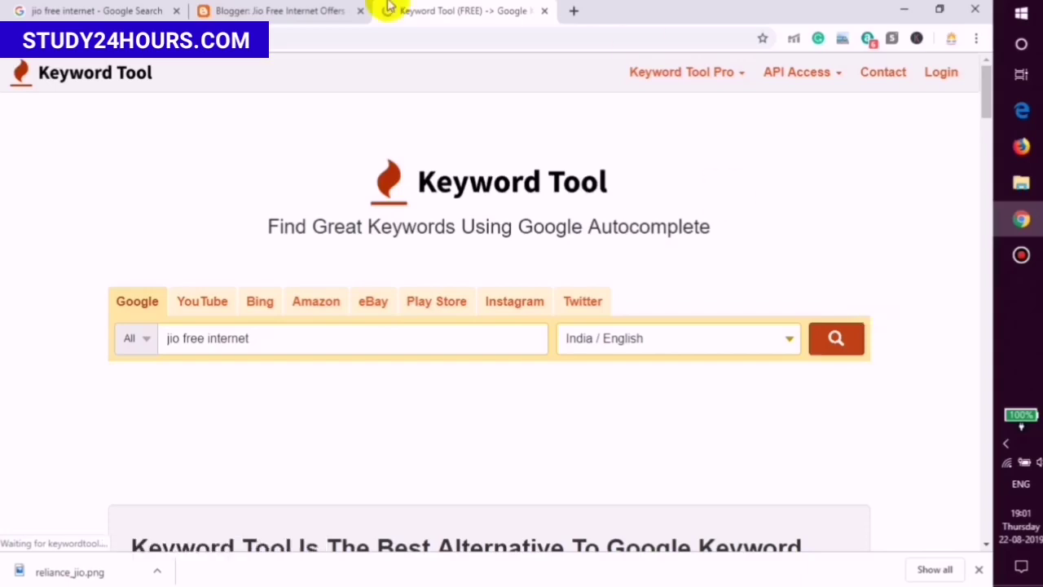
# Step: Examine the related keyword suggestions on the Google results page, then return to the Keyword Tool results
pyautogui.click(140, 9)
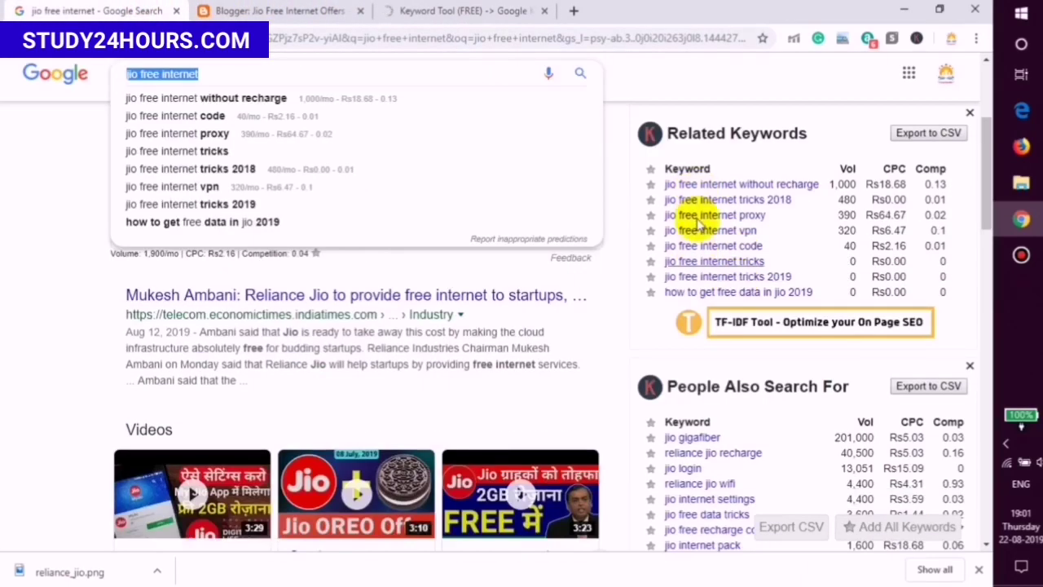
pyautogui.click(473, 12)
pyautogui.click(155, 11)
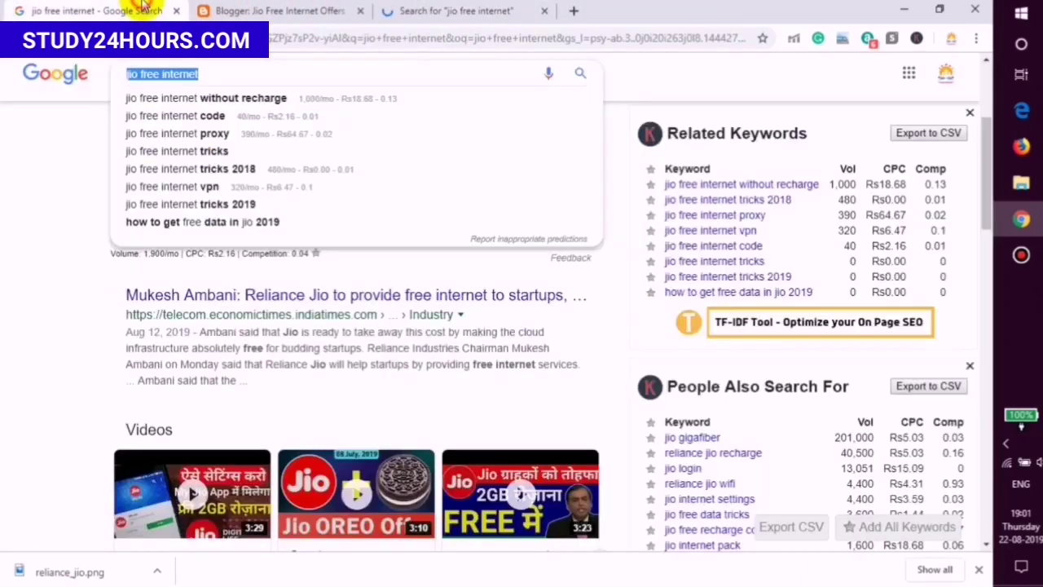
pyautogui.click(496, 12)
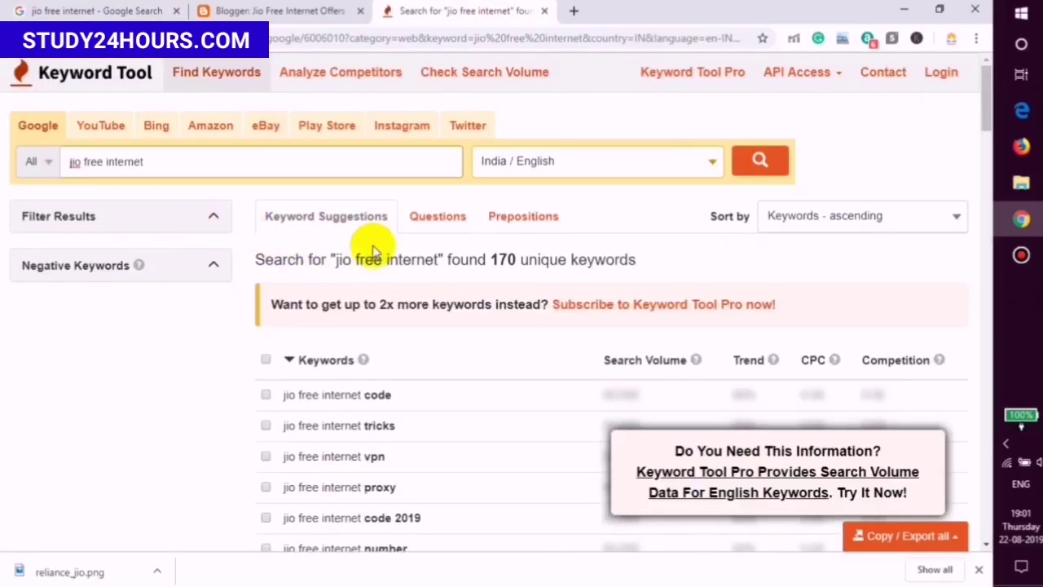
# Step: Select all the "jio free internet" keyword suggestions in the Keyword Tool results
pyautogui.doubleClick(498, 259)
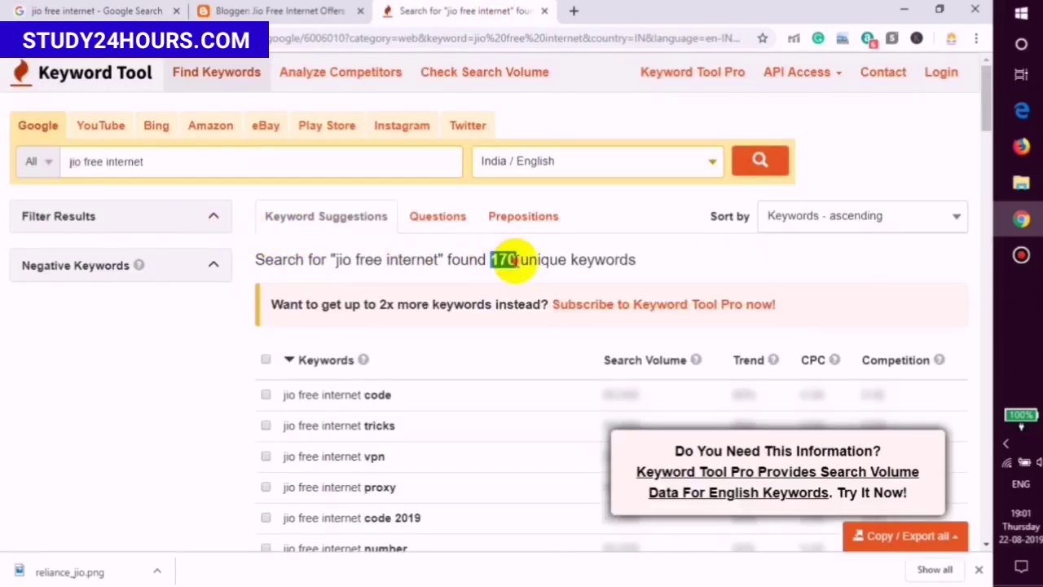
pyautogui.click(498, 258)
pyautogui.click(267, 361)
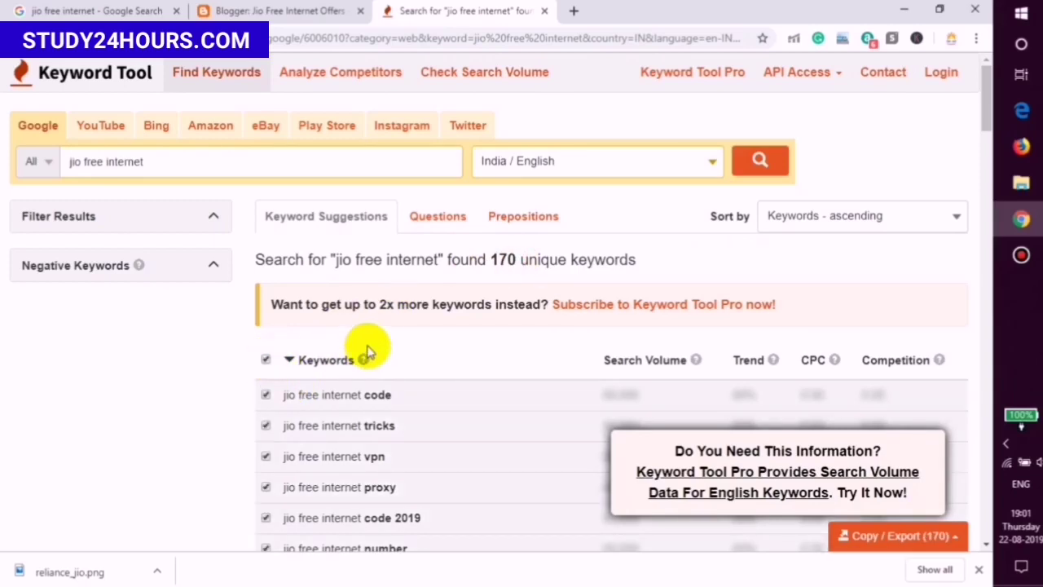
pyautogui.scroll(-3, 326, 302)
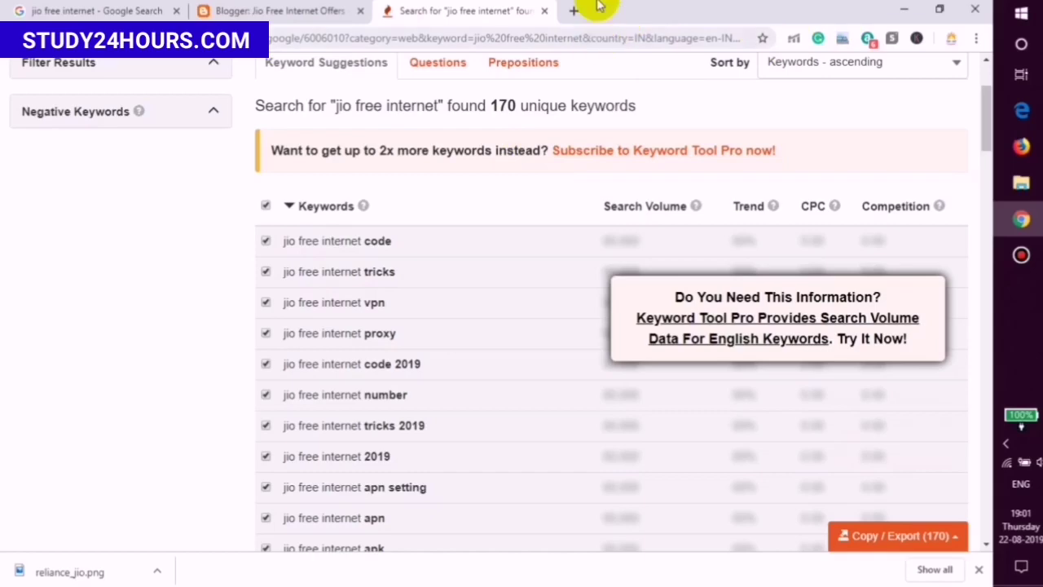
# Step: Copy the web address of the "Line To paragraph" tool from the New Text Document notes file on the desktop
pyautogui.click(573, 12)
pyautogui.click(904, 10)
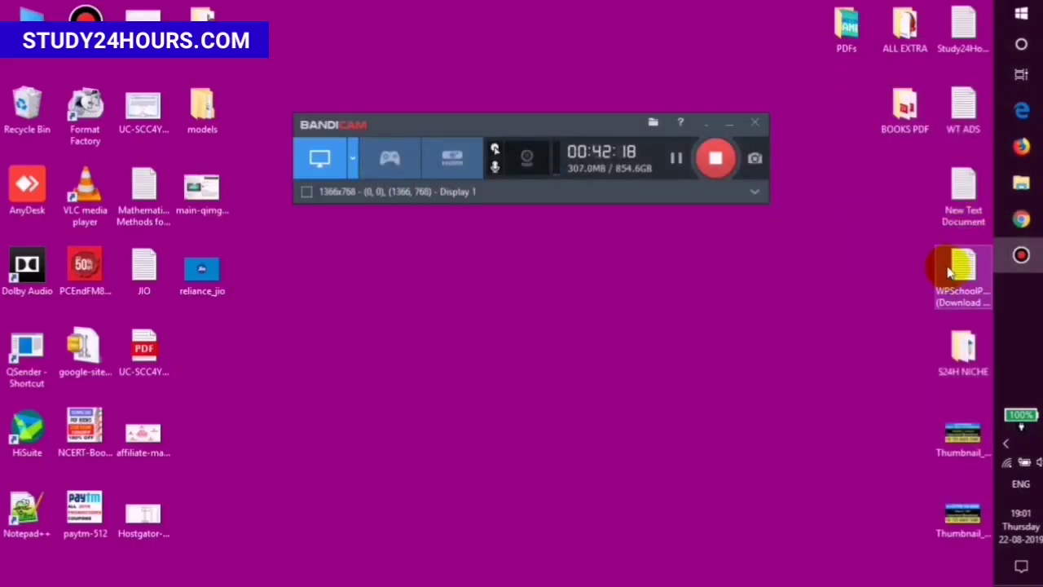
pyautogui.click(954, 227)
pyautogui.click(492, 259)
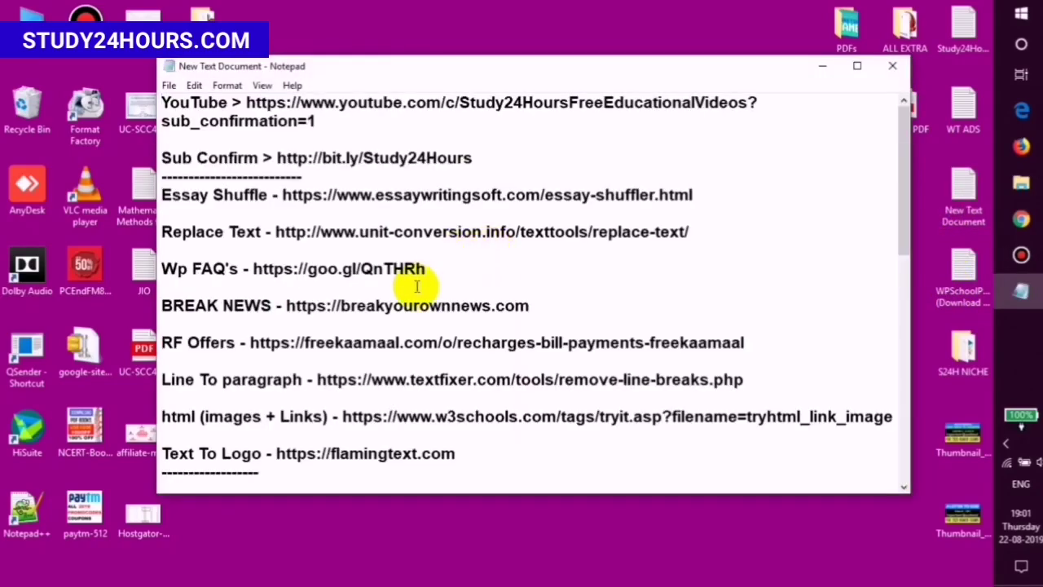
pyautogui.scroll(-1, 416, 285)
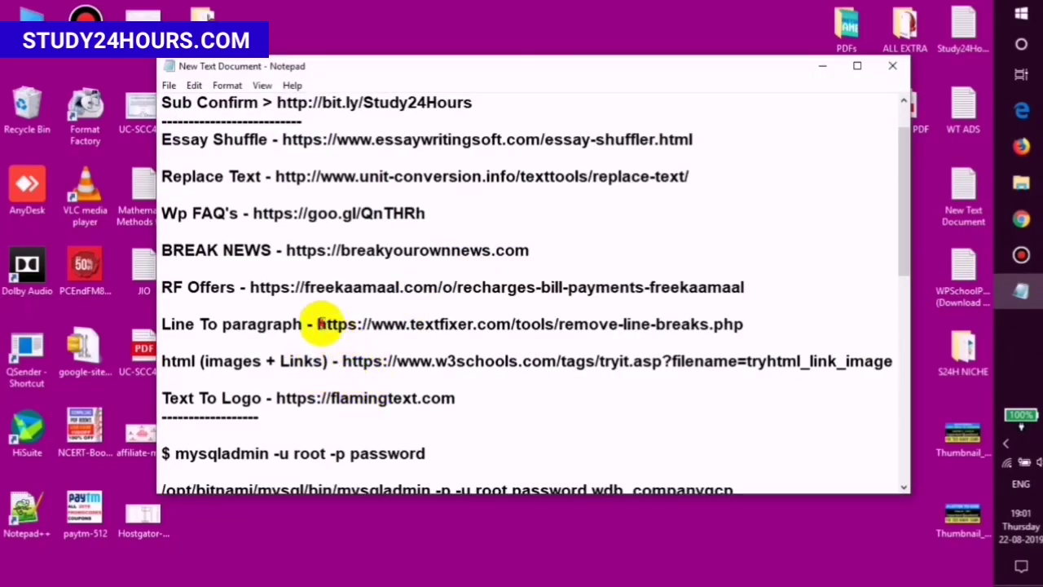
pyautogui.moveTo(319, 324); pyautogui.dragTo(743, 323)
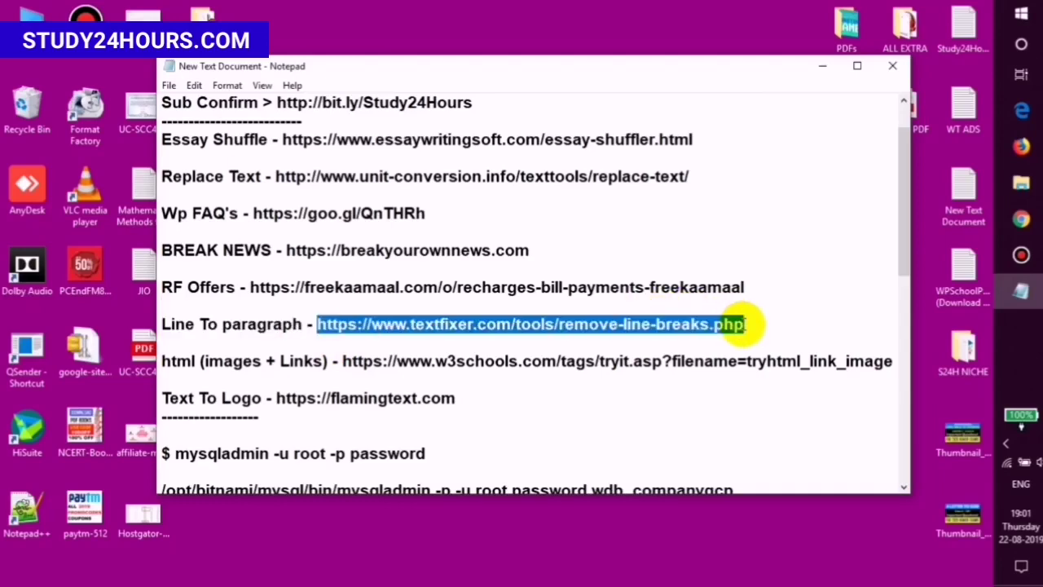
pyautogui.click(890, 69)
pyautogui.click(1021, 219)
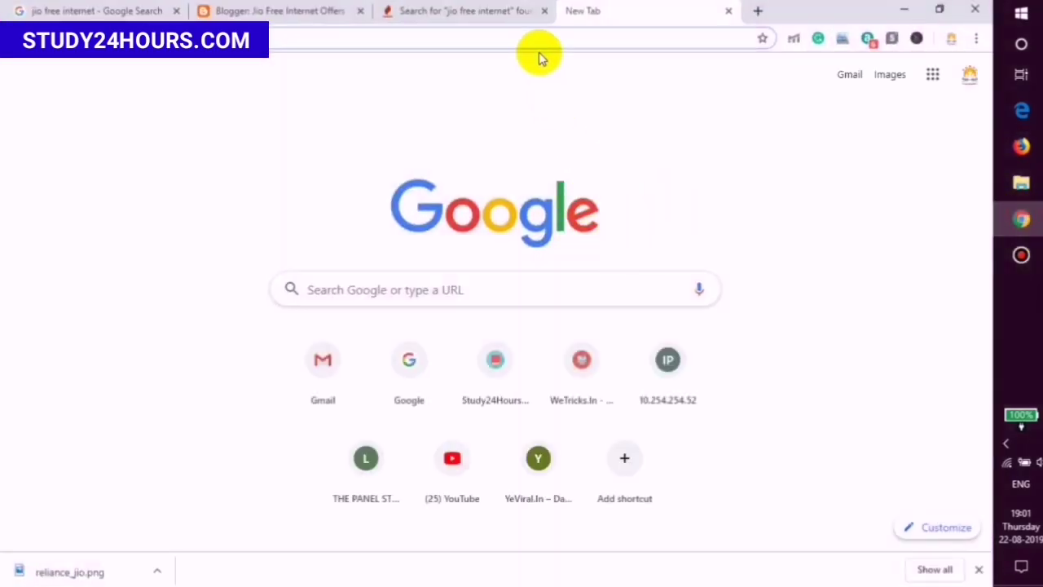
pyautogui.write('https://www.textfixer.com/tools/remove-line-breaks.php')
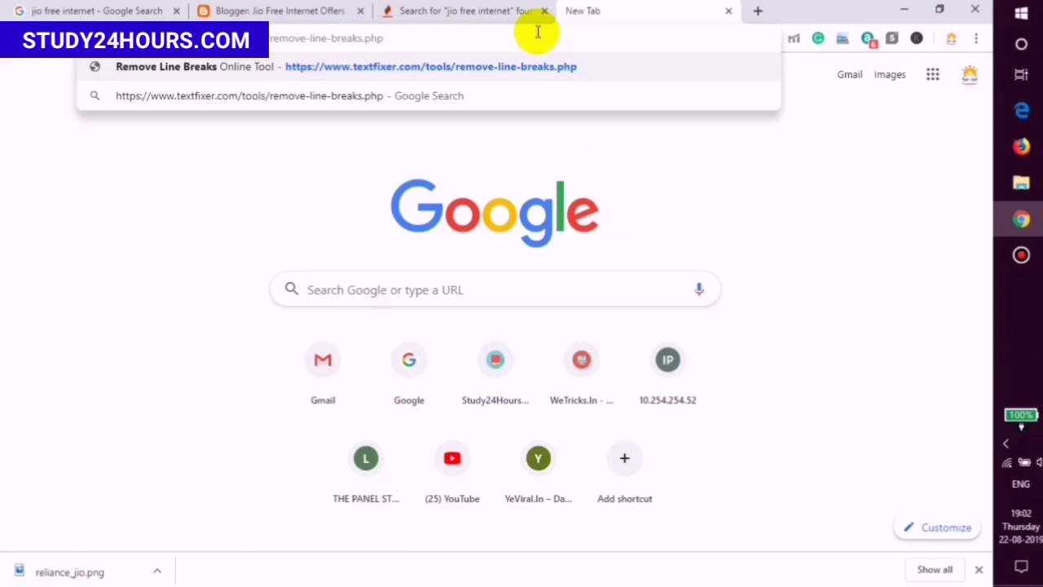
pyautogui.press('Return')
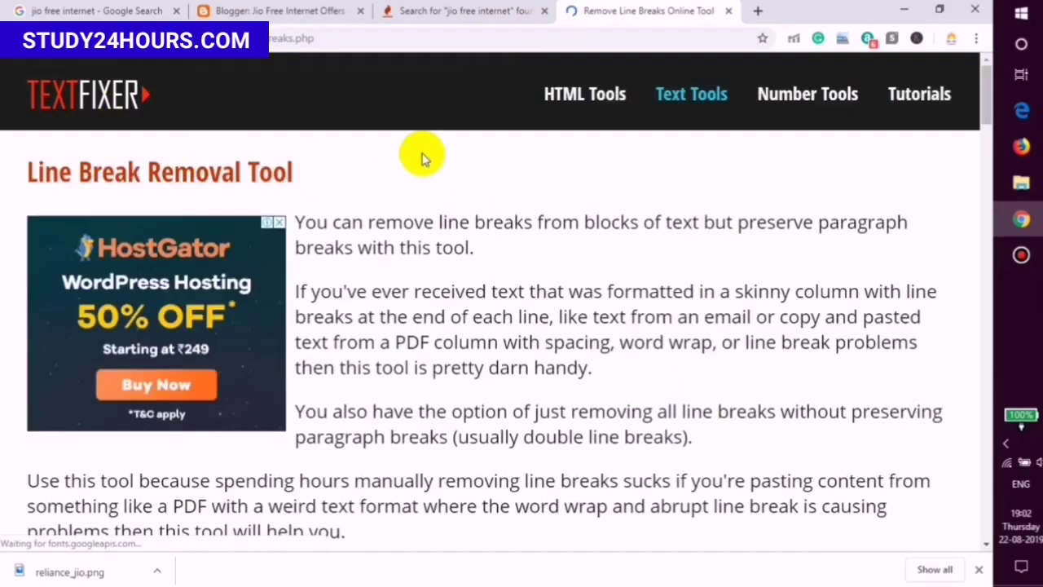
# Step: Copy all the selected Keyword Tool suggestions to the clipboard and dismiss the browser's downloads bar
pyautogui.click(460, 12)
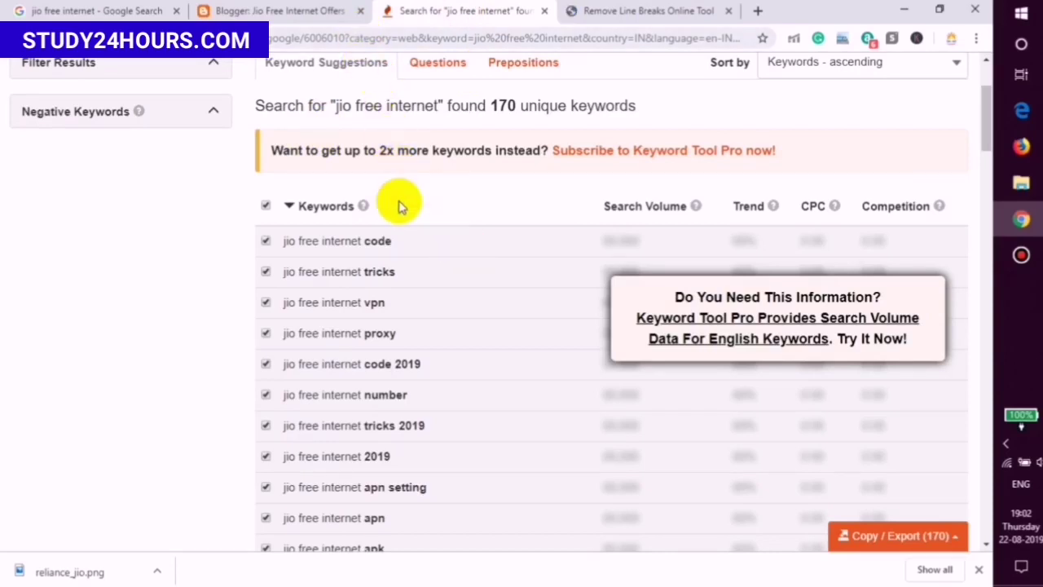
pyautogui.click(265, 205)
pyautogui.click(266, 205)
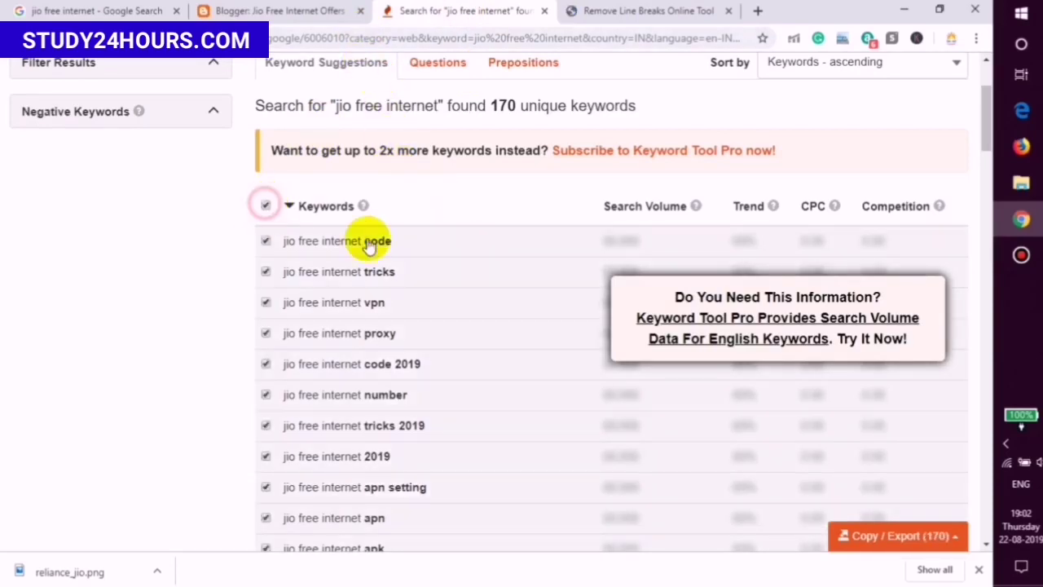
pyautogui.click(842, 536)
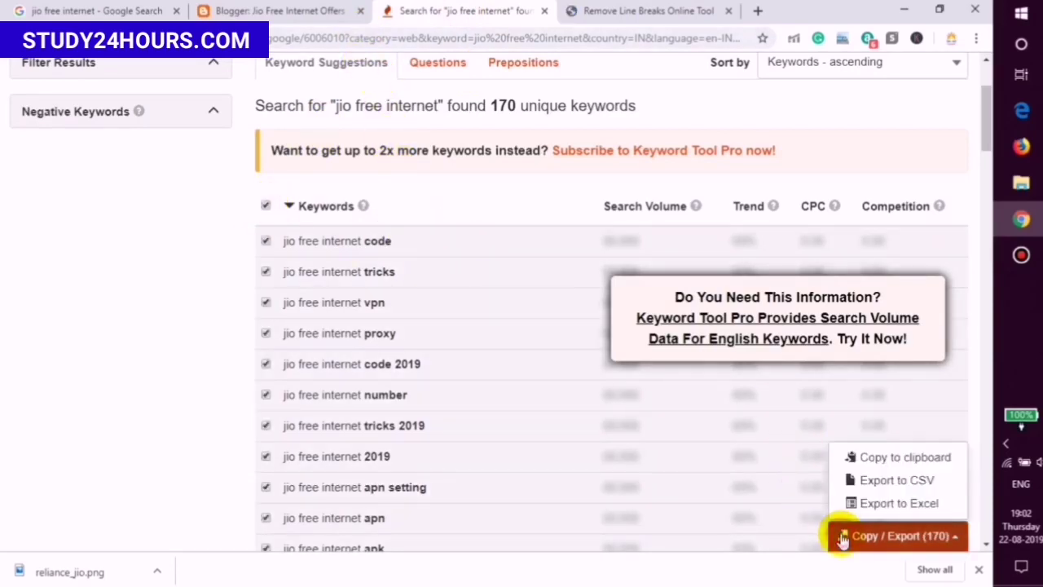
pyautogui.click(896, 470)
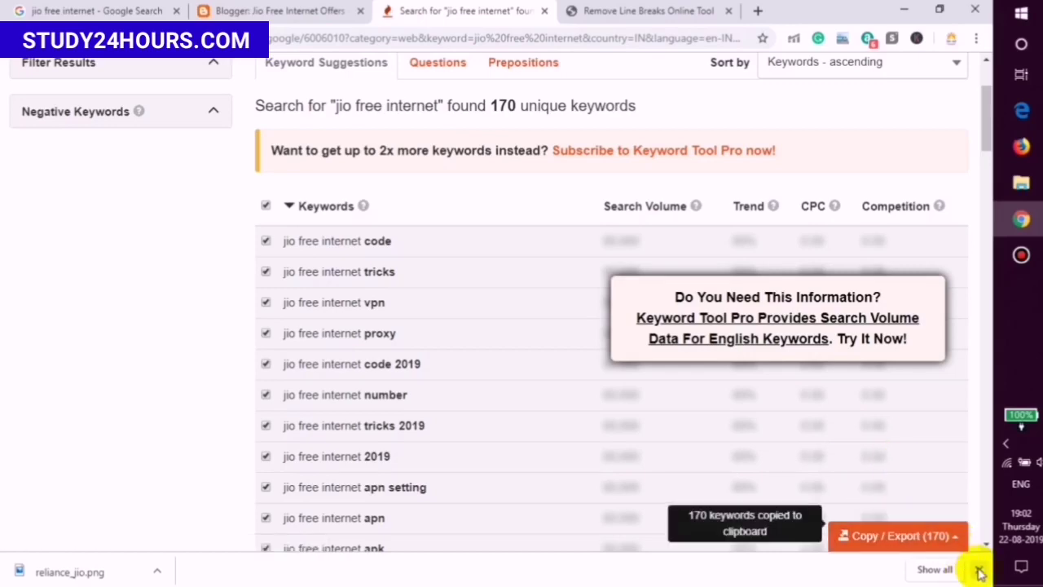
pyautogui.click(978, 569)
# Step: Paste the copied keywords into the Line Break Removal Tool and convert them with the "Remove line breaks only" option
pyautogui.click(605, 16)
pyautogui.scroll(-10, 279, 361)
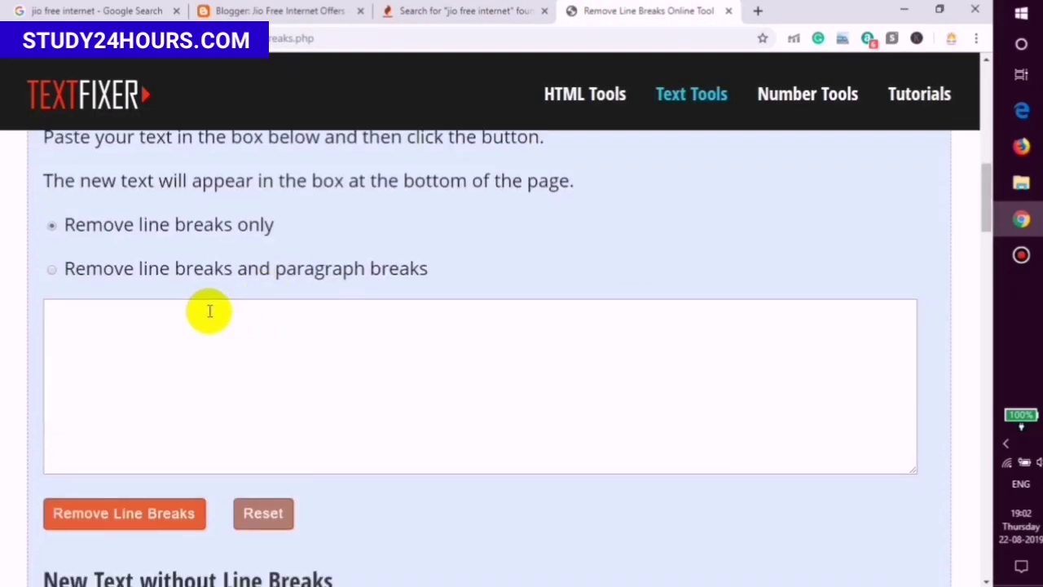
pyautogui.click(70, 366)
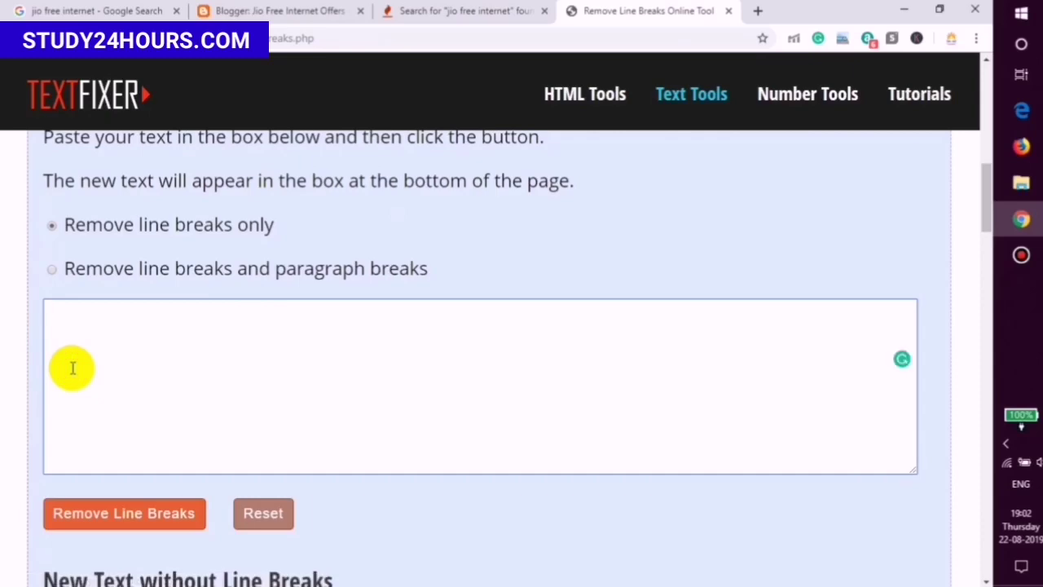
pyautogui.hotkey('ctrl', 'v')
pyautogui.scroll(-3, 114, 330)
pyautogui.click(122, 293)
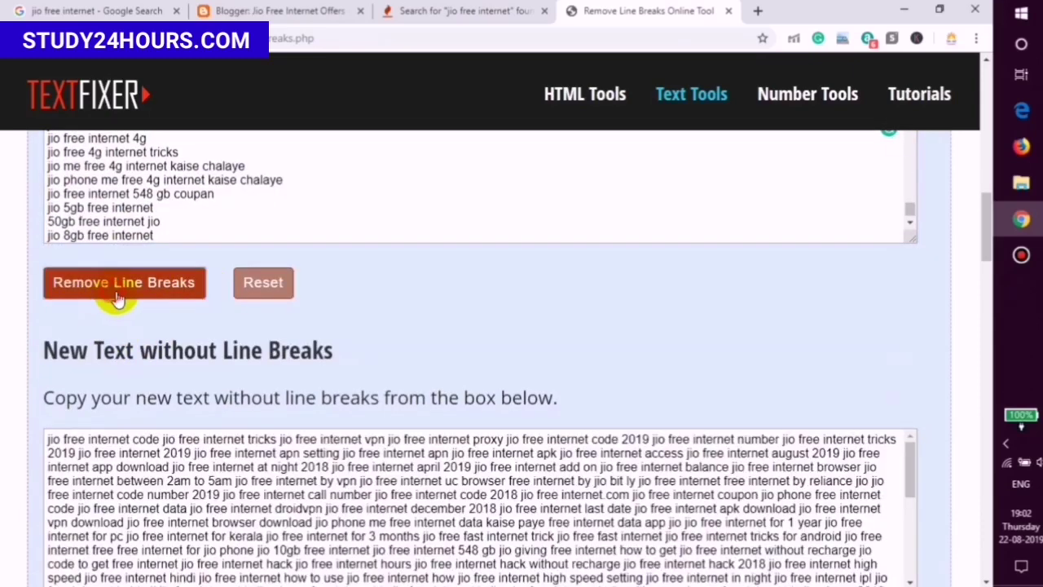
# Step: Copy the keyword text without line breaks and paste it at the end of the Blogger post, below "Block Ads"
pyautogui.scroll(-3, 284, 378)
pyautogui.click(282, 309)
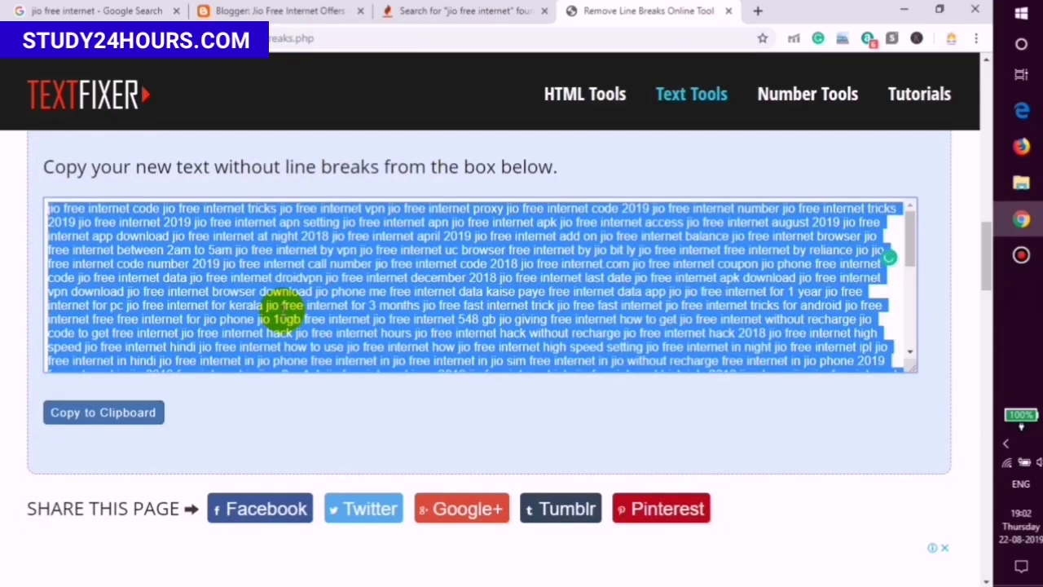
pyautogui.click(317, 10)
pyautogui.hotkey('ctrl', 'v')
pyautogui.scroll(10, 436, 509)
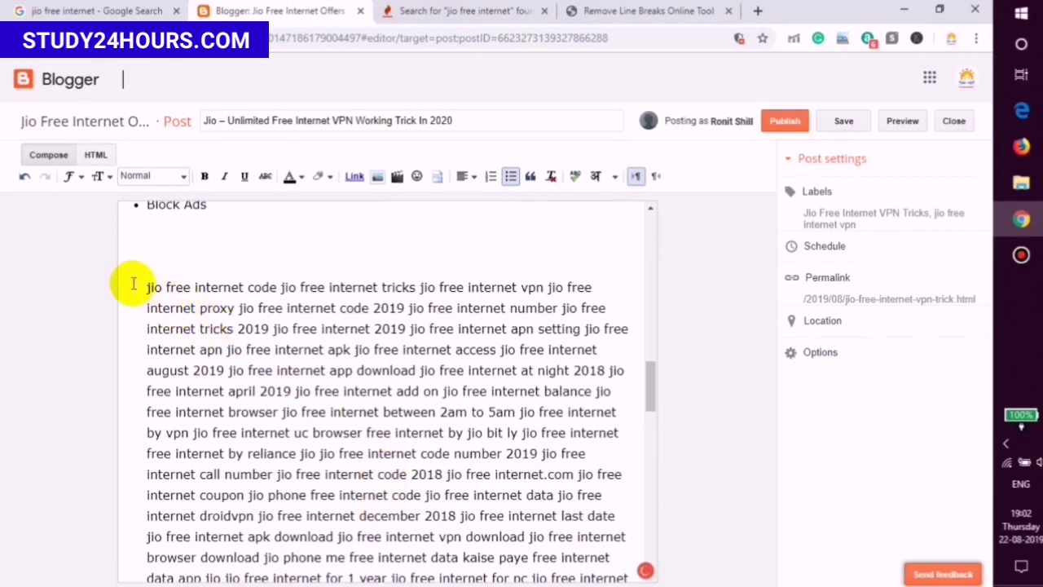
# Step: Delete the extra blank lines after the pasted keyword block, up to "jio 8gb free internet"
pyautogui.moveTo(133, 284); pyautogui.dragTo(420, 579)
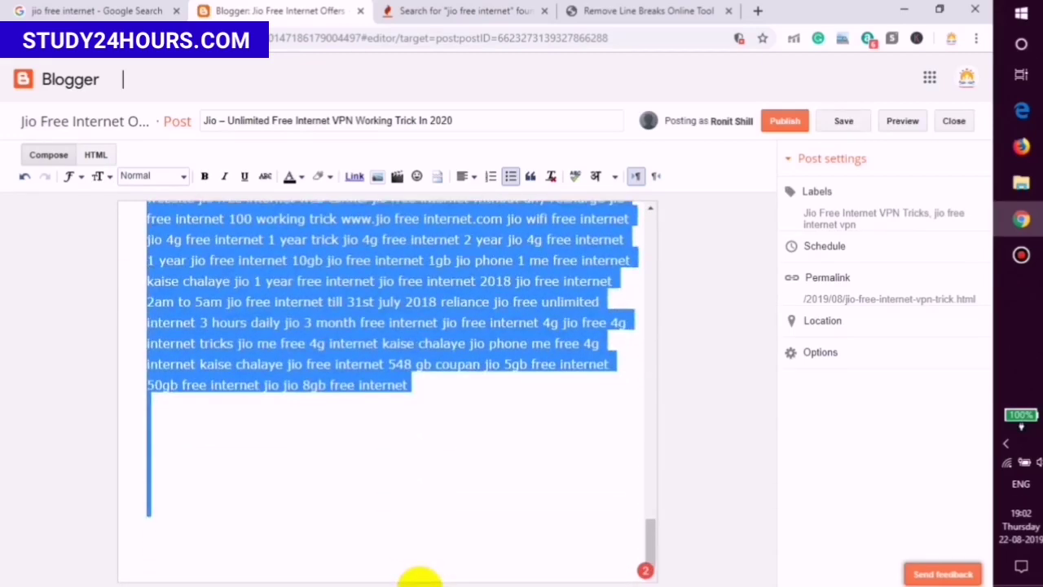
pyautogui.click(184, 523)
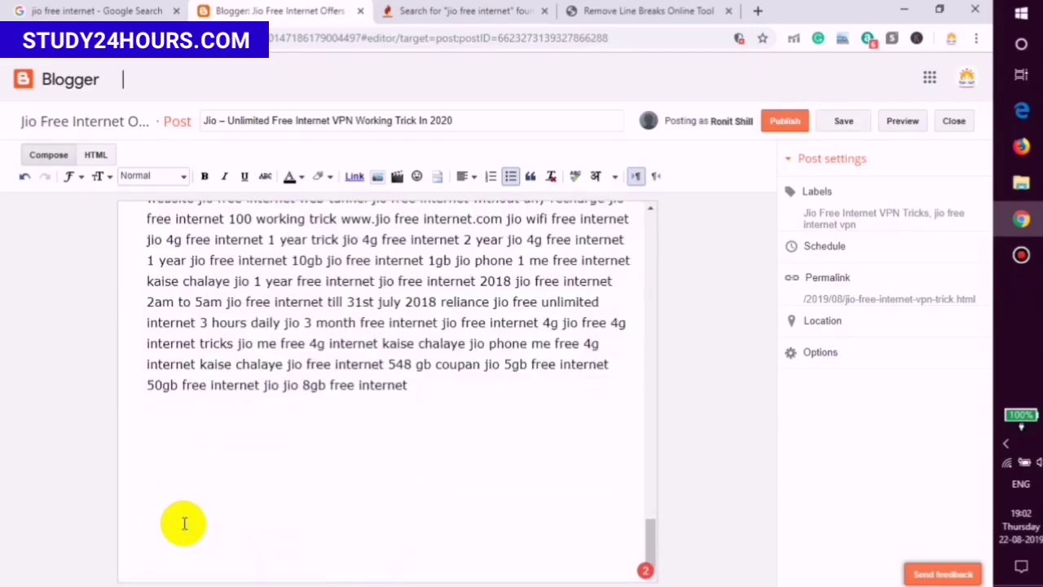
pyautogui.press('BackSpace')
pyautogui.press('BackSpace')
pyautogui.press('BackSpace')
pyautogui.press('BackSpace')
pyautogui.press('BackSpace')
pyautogui.press('BackSpace')
pyautogui.press('BackSpace')
pyautogui.press('BackSpace')
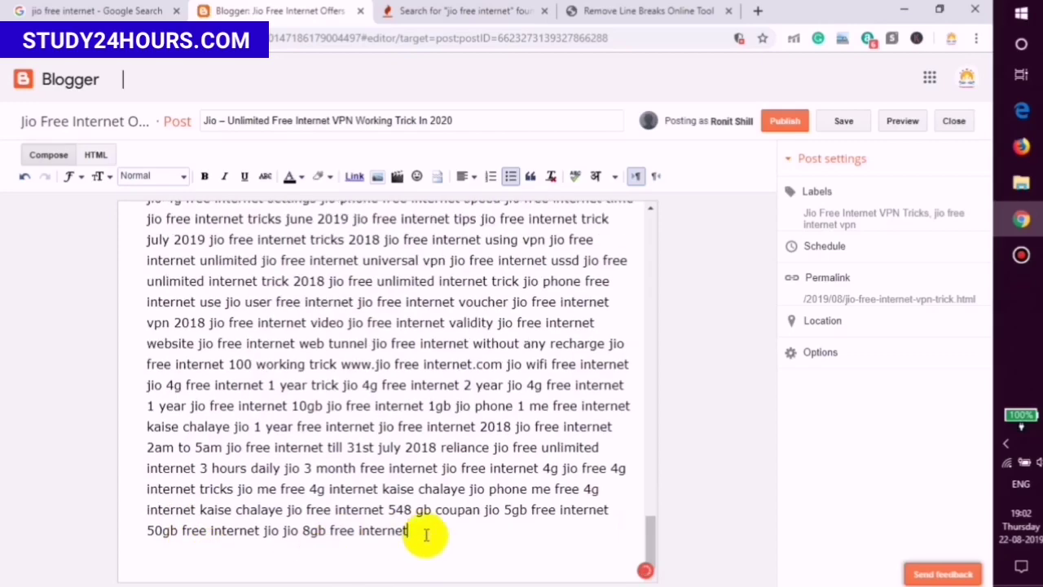
# Step: Shrink the entire pasted keyword block to a much smaller text size
pyautogui.moveTo(425, 535); pyautogui.dragTo(175, 293)
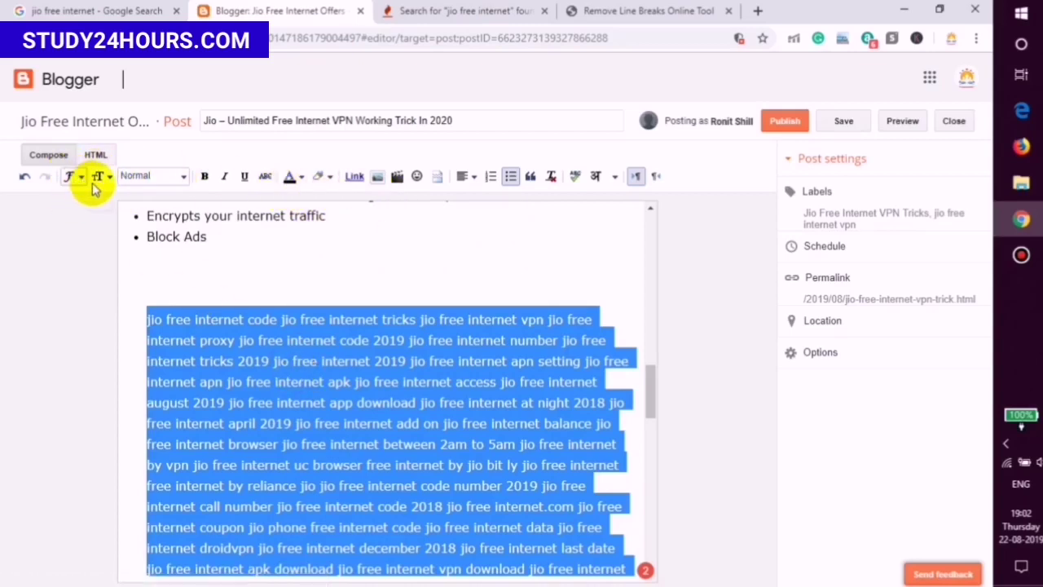
pyautogui.click(97, 178)
pyautogui.click(111, 202)
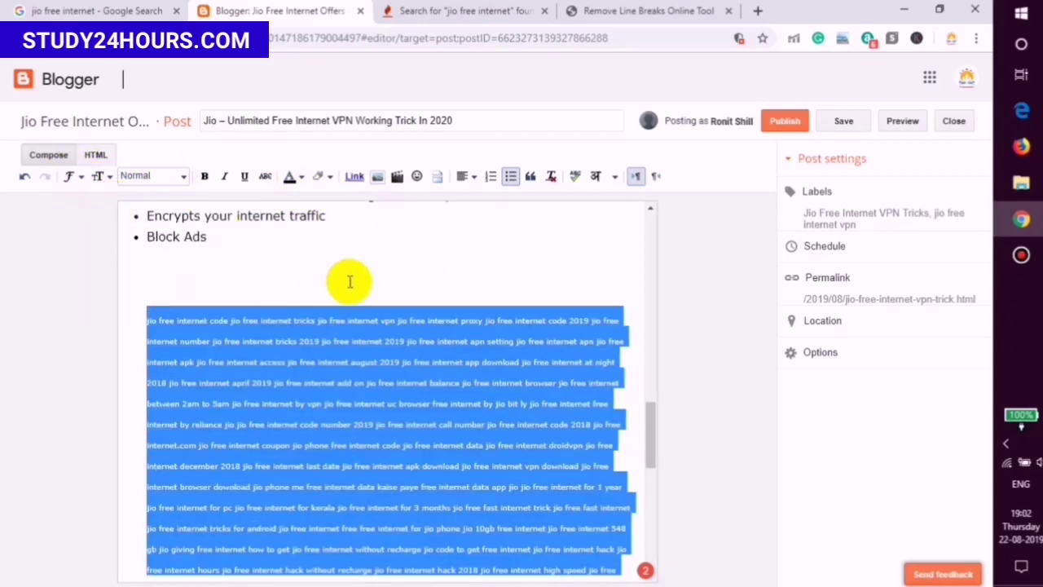
pyautogui.click(350, 345)
pyautogui.scroll(-10, 457, 352)
pyautogui.scroll(10, 298, 361)
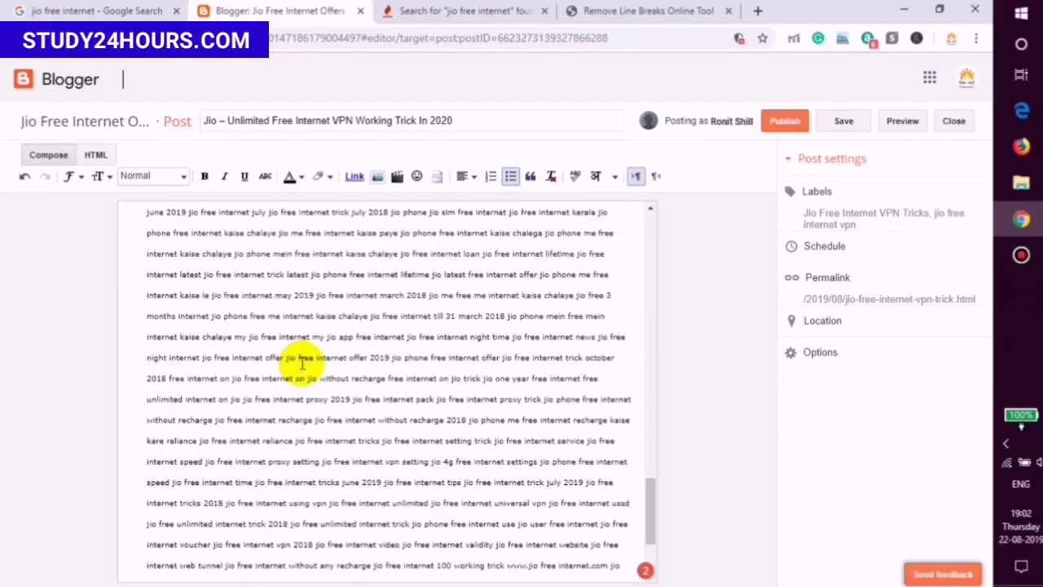
# Step: Center-align the entire keyword block at the end of the post
pyautogui.moveTo(146, 426); pyautogui.dragTo(607, 576)
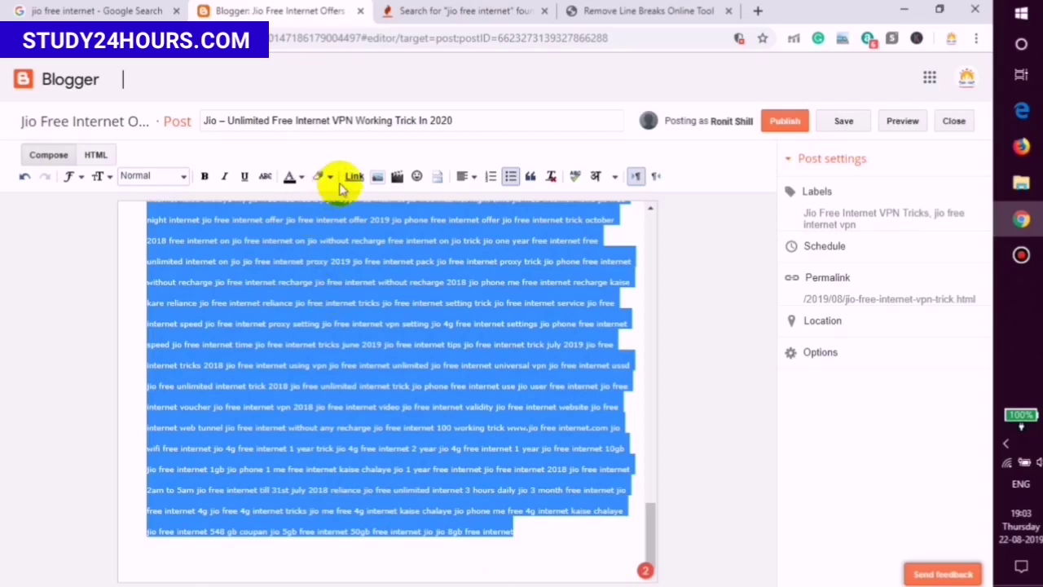
pyautogui.click(469, 176)
pyautogui.click(474, 216)
pyautogui.click(413, 259)
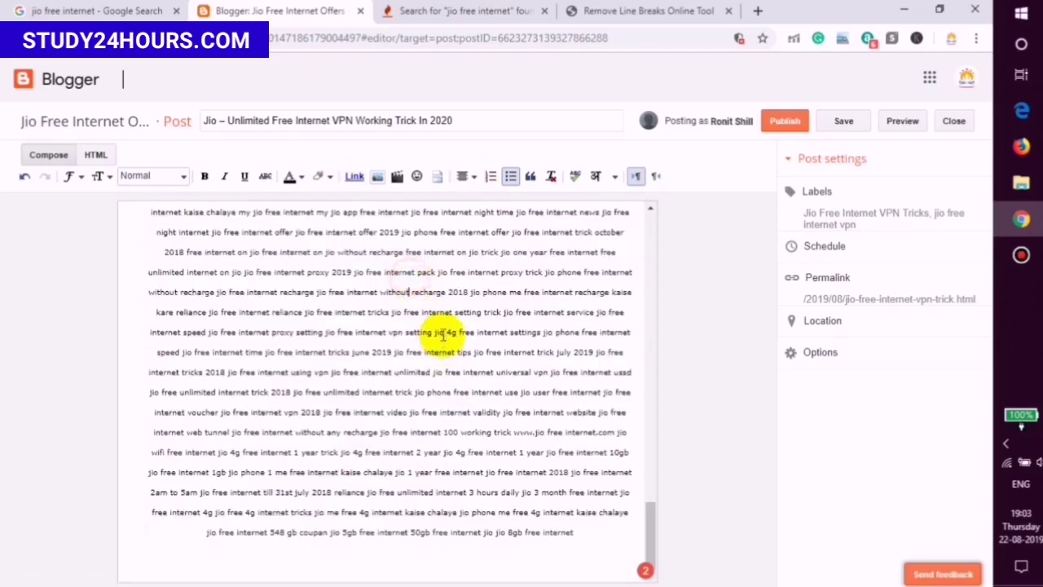
pyautogui.scroll(8, 442, 330)
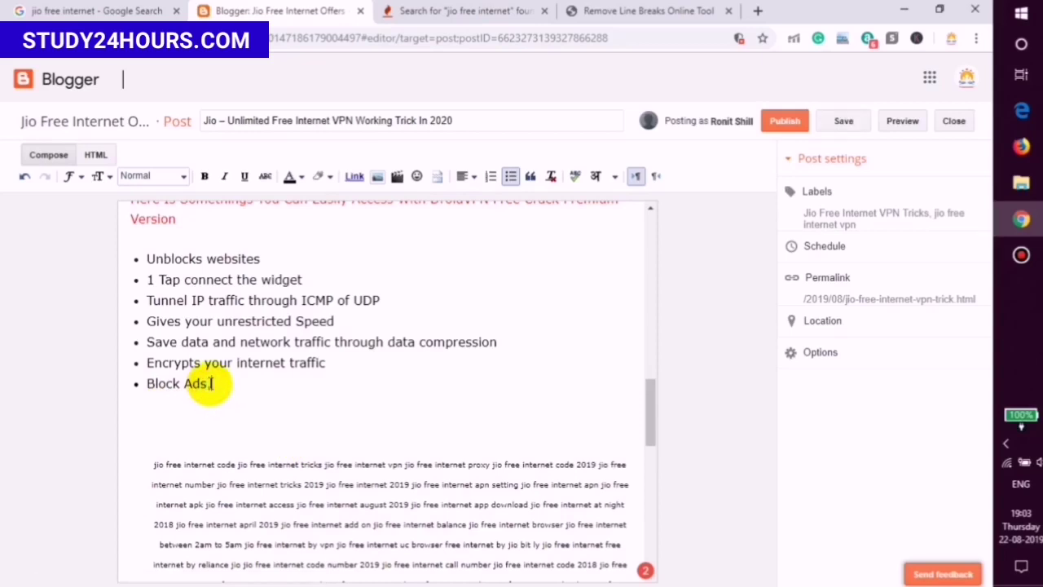
# Step: Insert two blank lines after "Block Ads." to set the keyword block further below the bullet list
pyautogui.press('Return')
pyautogui.press('Return')
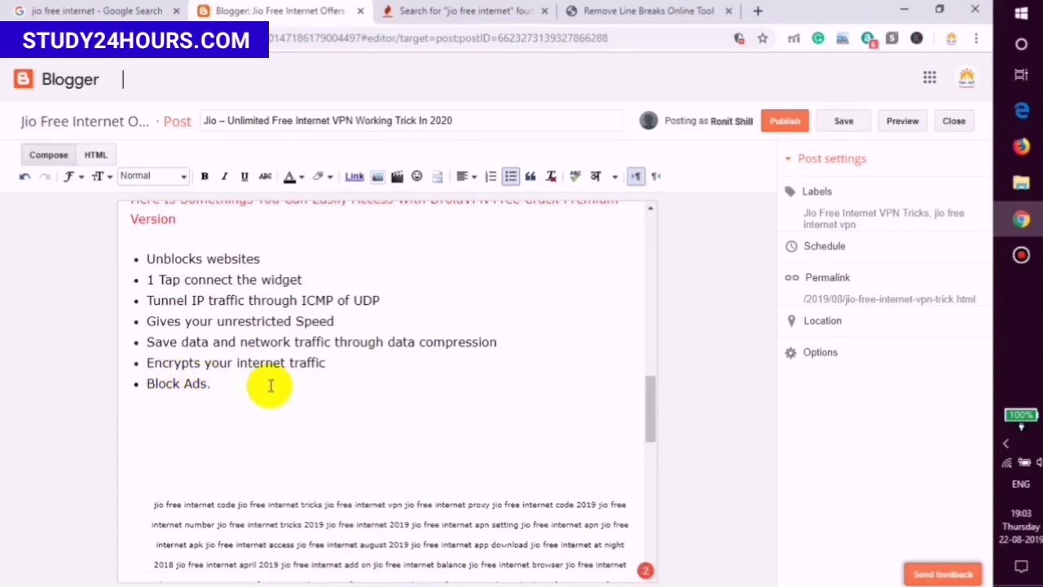
pyautogui.scroll(-2, 245, 342)
pyautogui.tripleClick(150, 350)
pyautogui.scroll(-4, 380, 349)
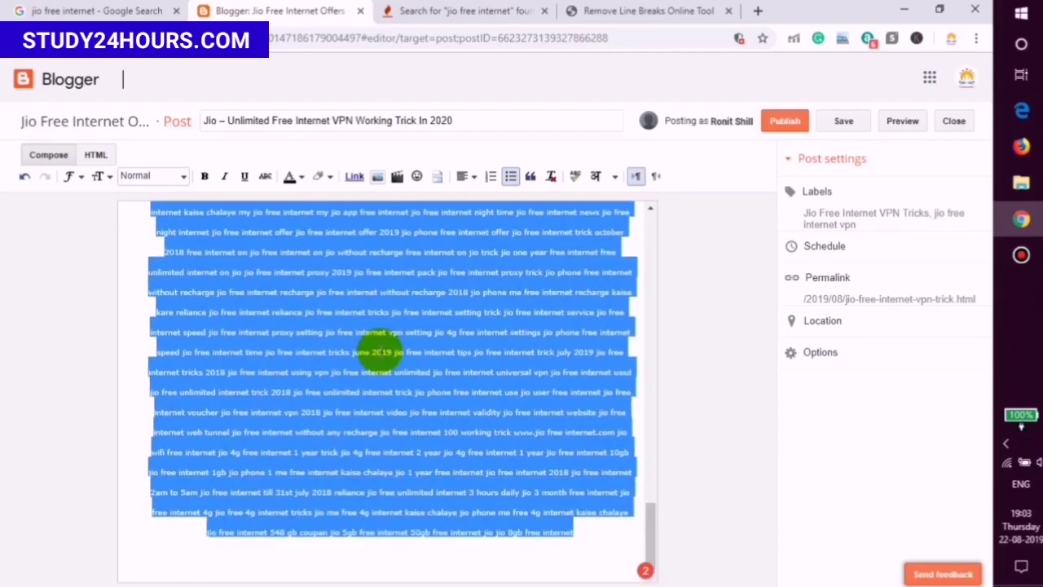
pyautogui.click(379, 302)
pyautogui.scroll(6, 411, 318)
pyautogui.scroll(15, 411, 318)
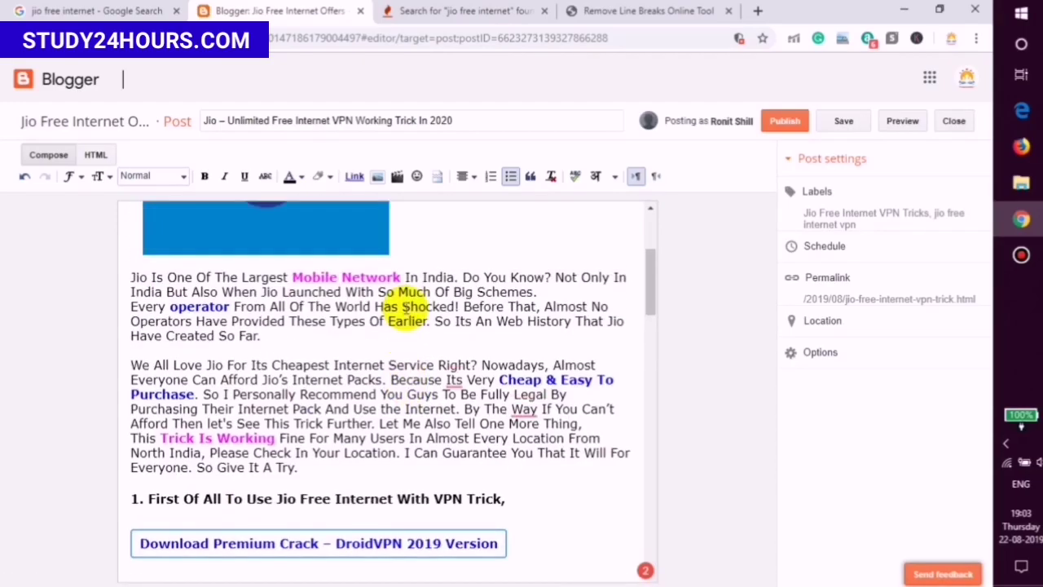
pyautogui.scroll(-4, 479, 286)
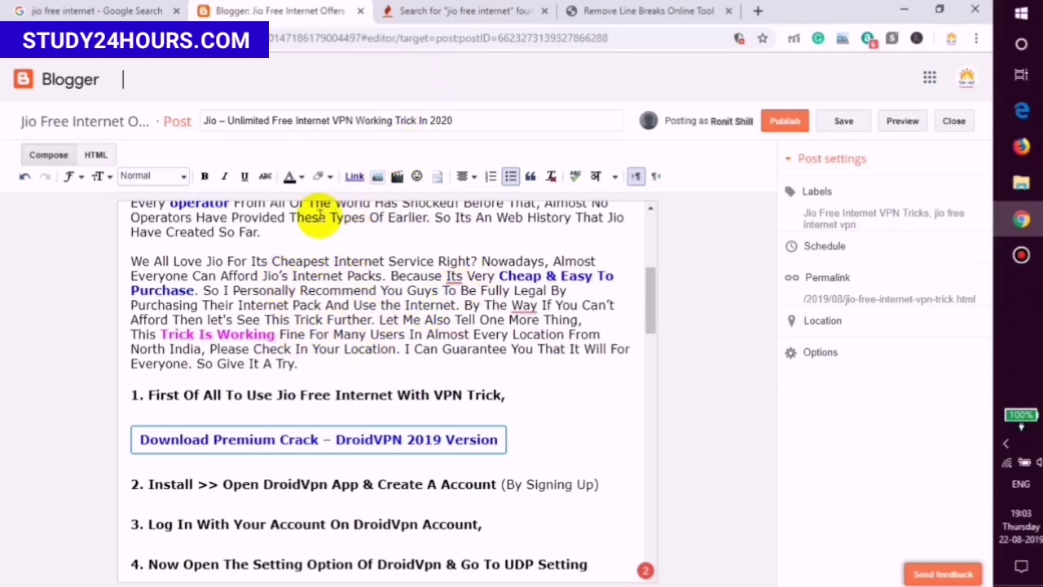
# Step: Go from the "jio free internet" search page to the "online text counters" results and open the lettercount.com site
pyautogui.click(123, 12)
pyautogui.hotkey('alt', 'Right')
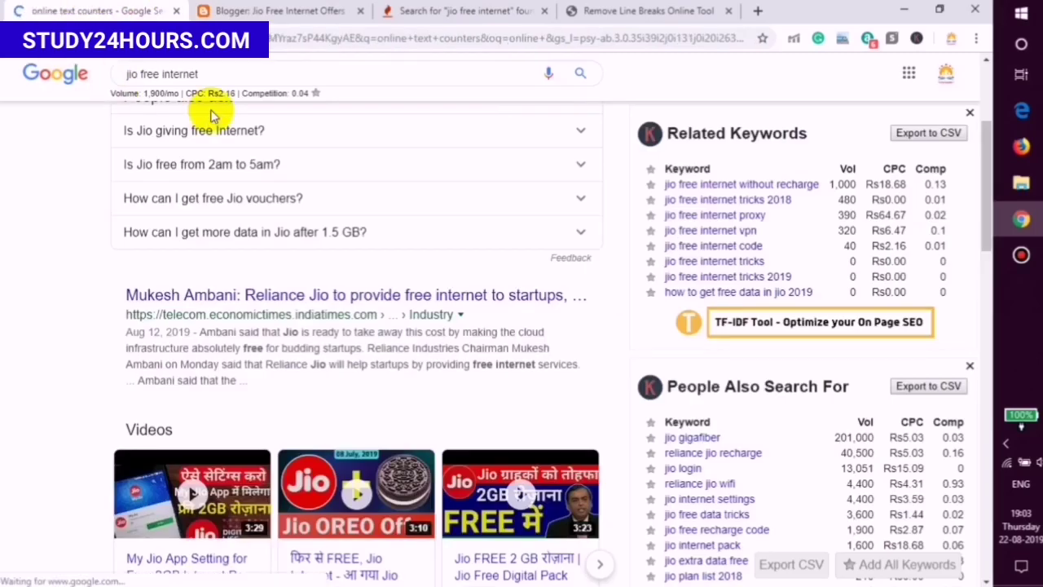
pyautogui.click(189, 193)
# Step: Copy the entire Blogger post text into the online character counter and count its characters
pyautogui.click(273, 12)
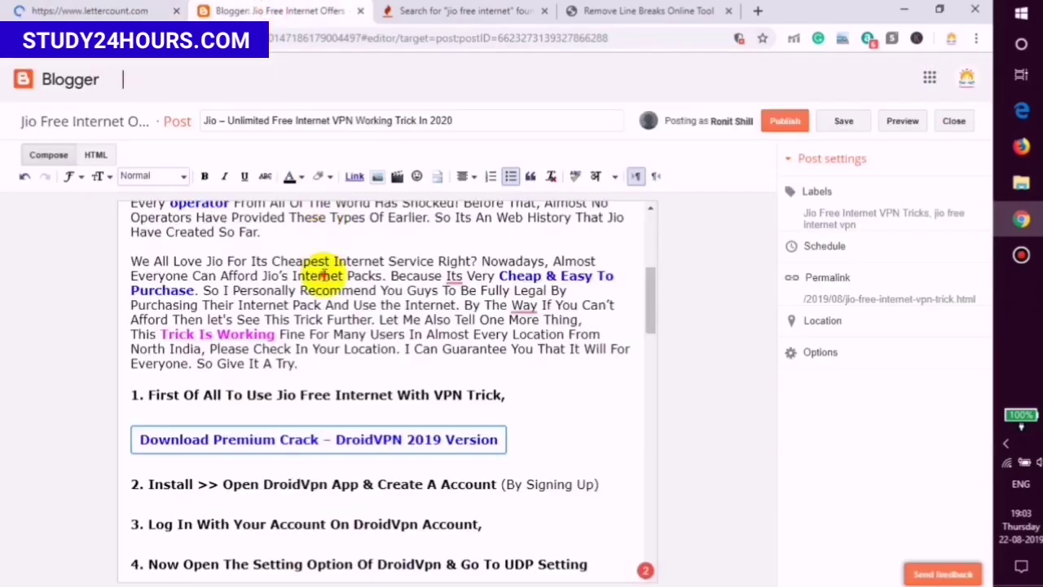
pyautogui.hotkey('ctrl', 'a')
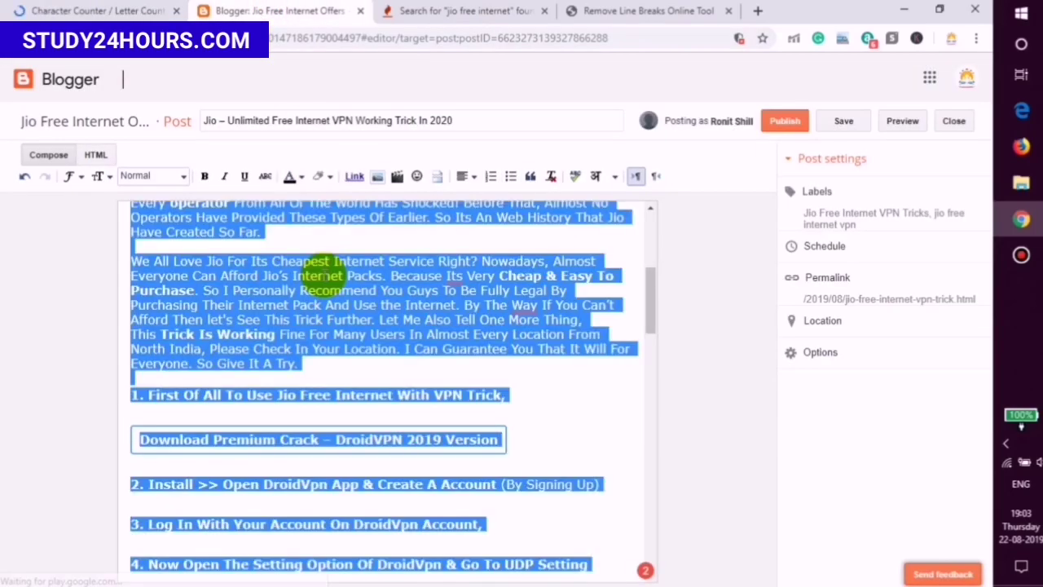
pyautogui.click(104, 7)
pyautogui.scroll(-2, 309, 286)
pyautogui.click(309, 285)
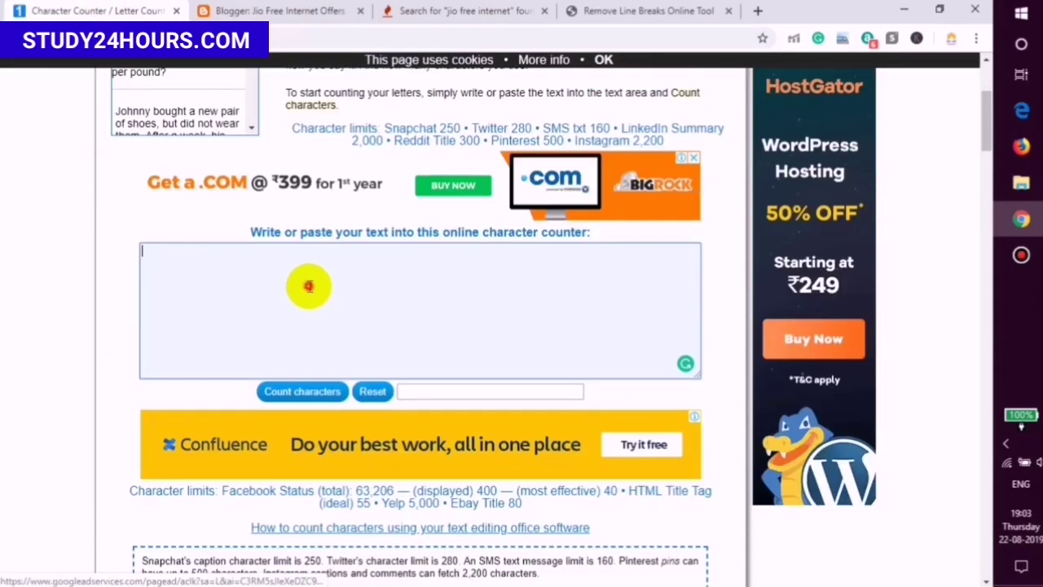
pyautogui.hotkey('ctrl', 'v')
pyautogui.click(302, 391)
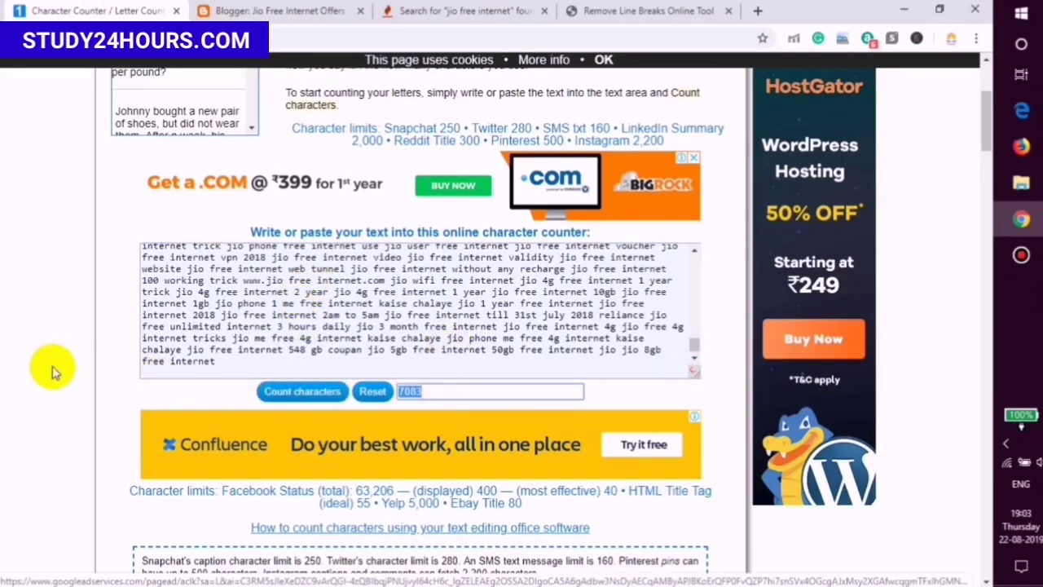
pyautogui.click(144, 382)
# Step: Accept the grammar suggestions "It's" and "Way," in the post's "We All Love Jio" paragraph
pyautogui.click(269, 11)
pyautogui.click(364, 291)
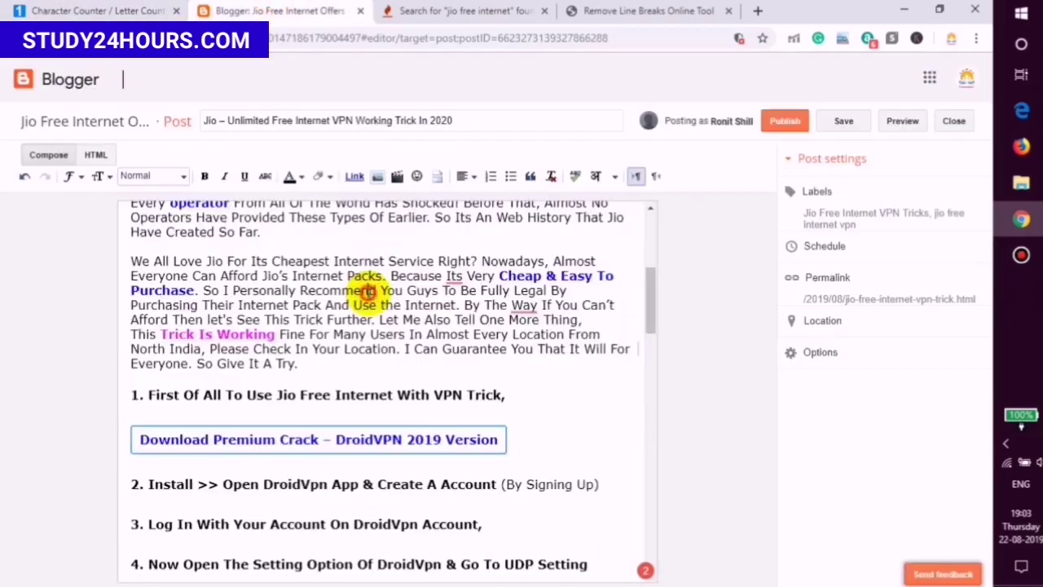
pyautogui.moveTo(454, 273)
pyautogui.click(530, 303)
pyautogui.moveTo(523, 307)
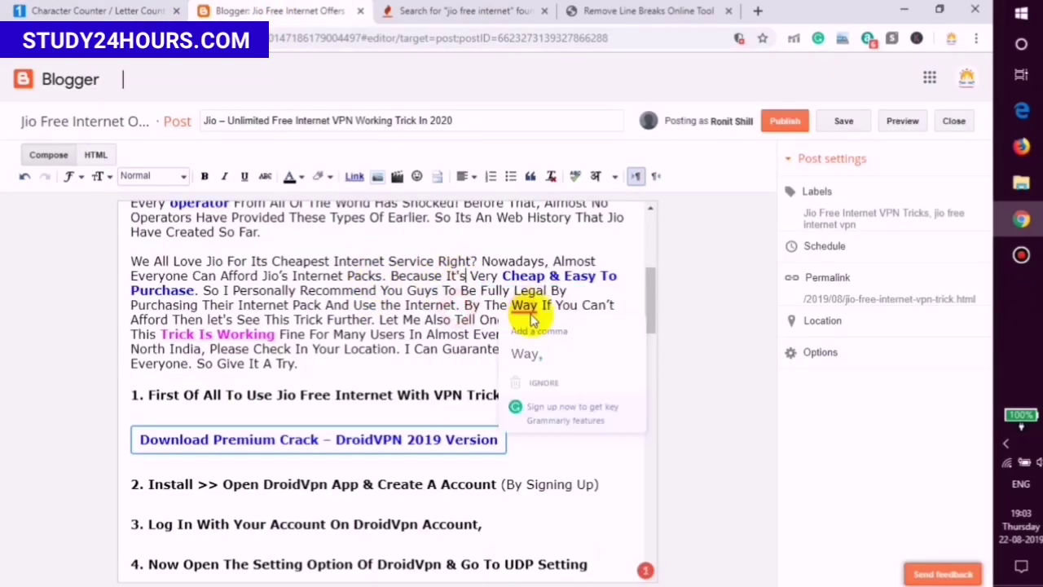
pyautogui.click(533, 350)
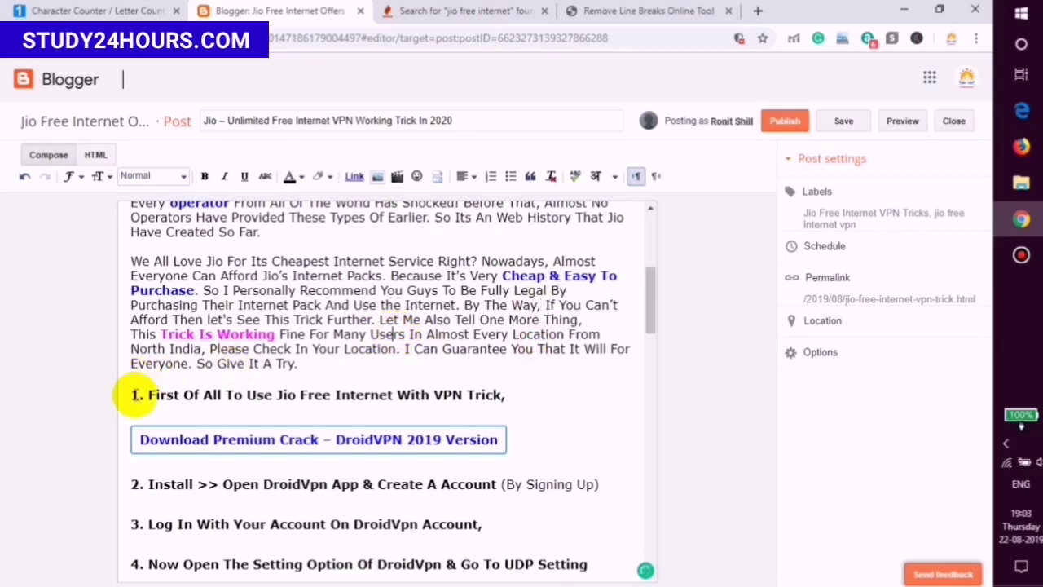
# Step: Close the keyword search and line-break remover pages, and publish the Blogger post
pyautogui.scroll(-10, 442, 346)
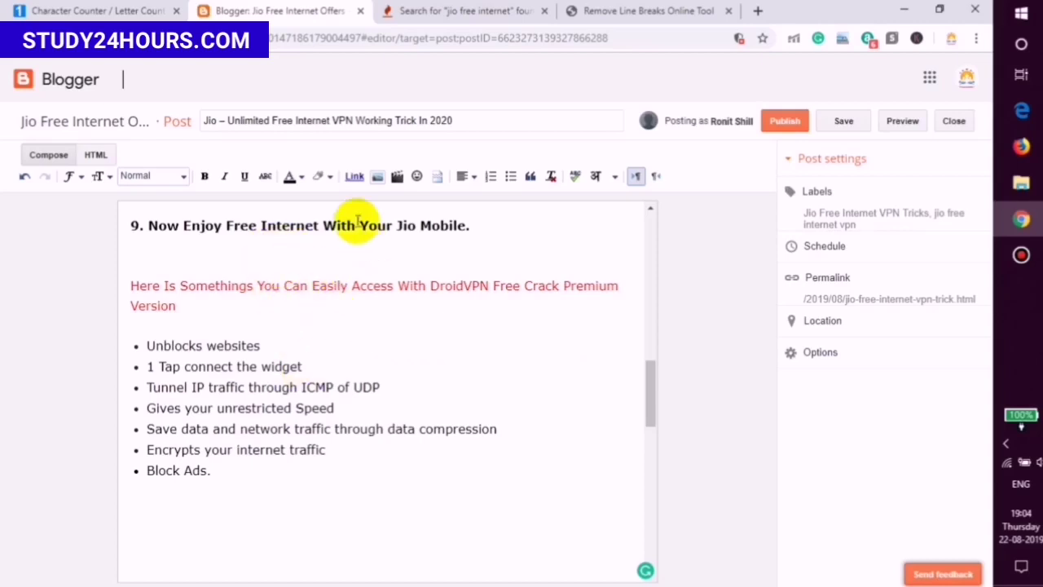
pyautogui.click(493, 11)
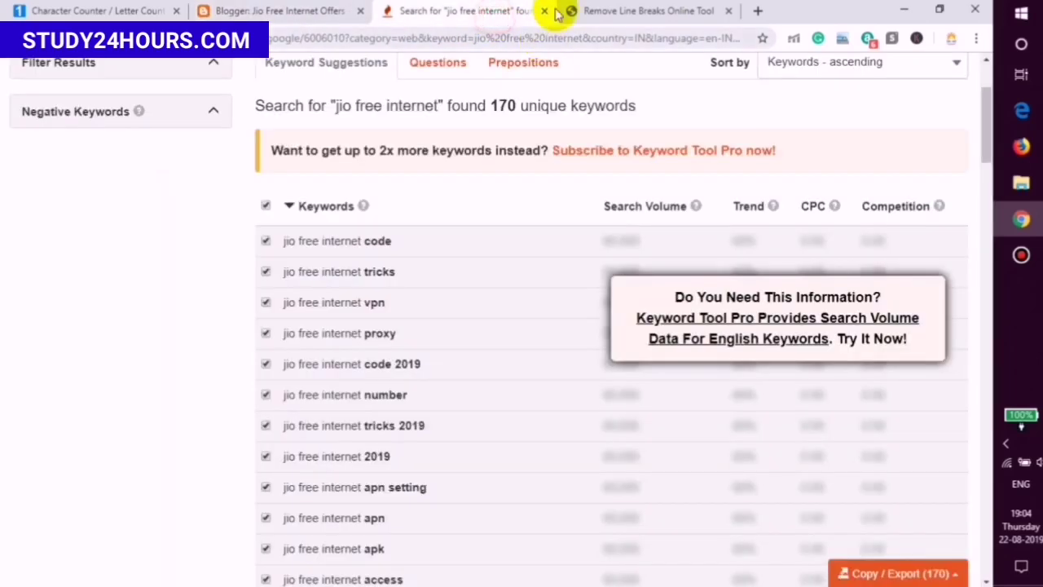
pyautogui.click(544, 12)
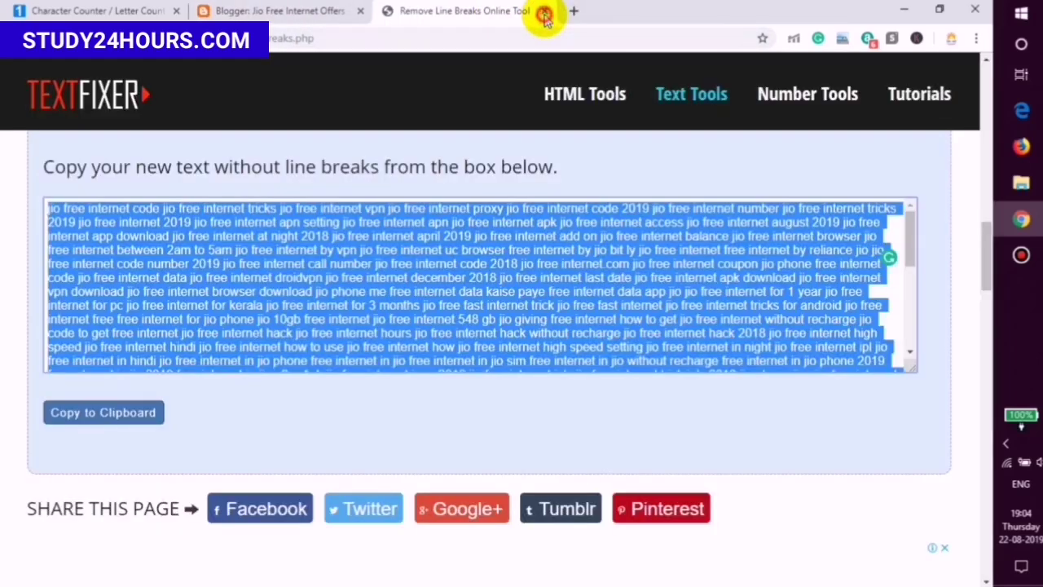
pyautogui.click(544, 11)
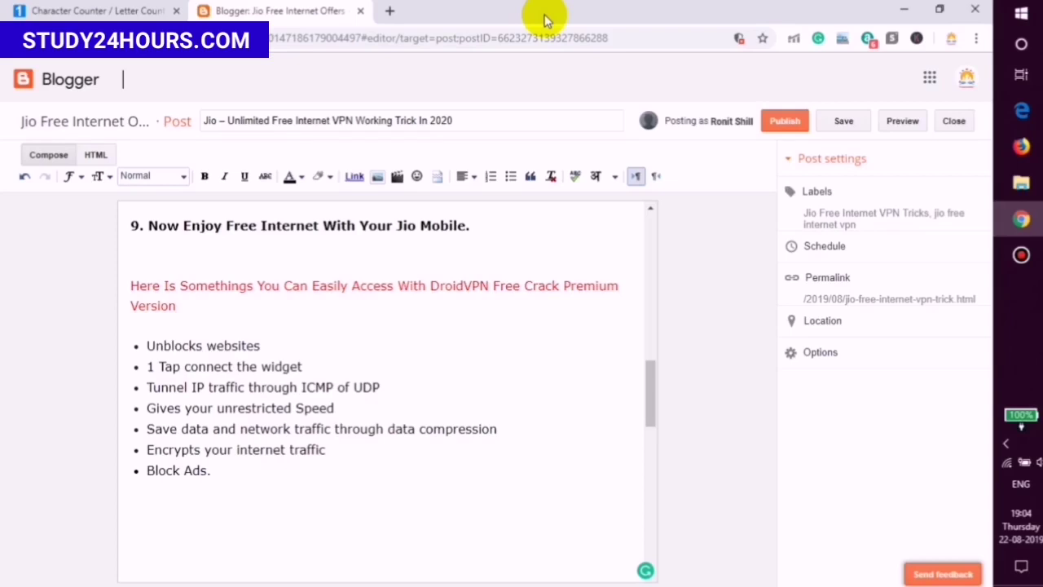
pyautogui.click(787, 120)
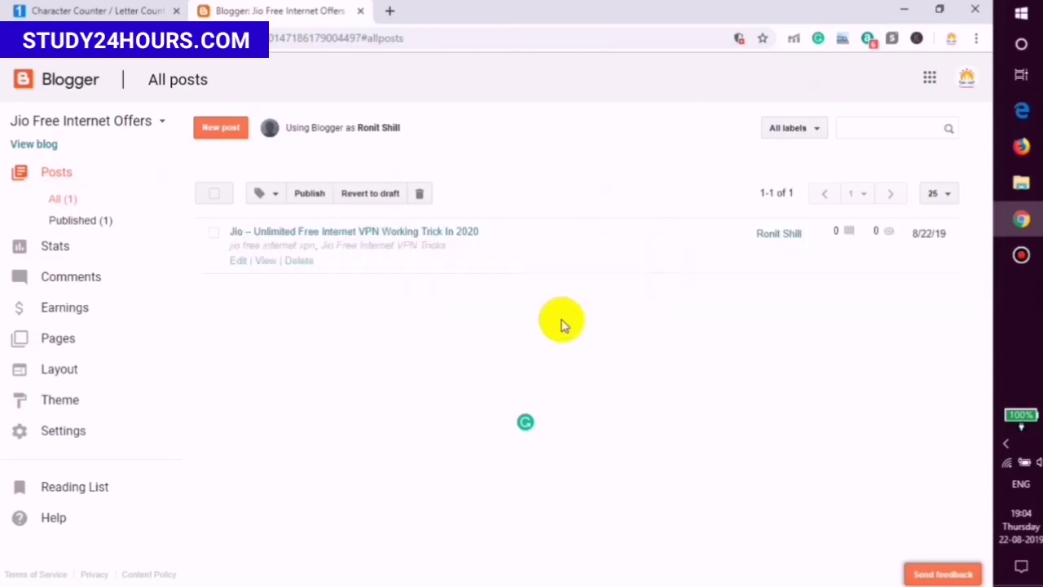
# Step: Open the published post for editing and view the live Jio Free Internet Offers blog
pyautogui.click(240, 262)
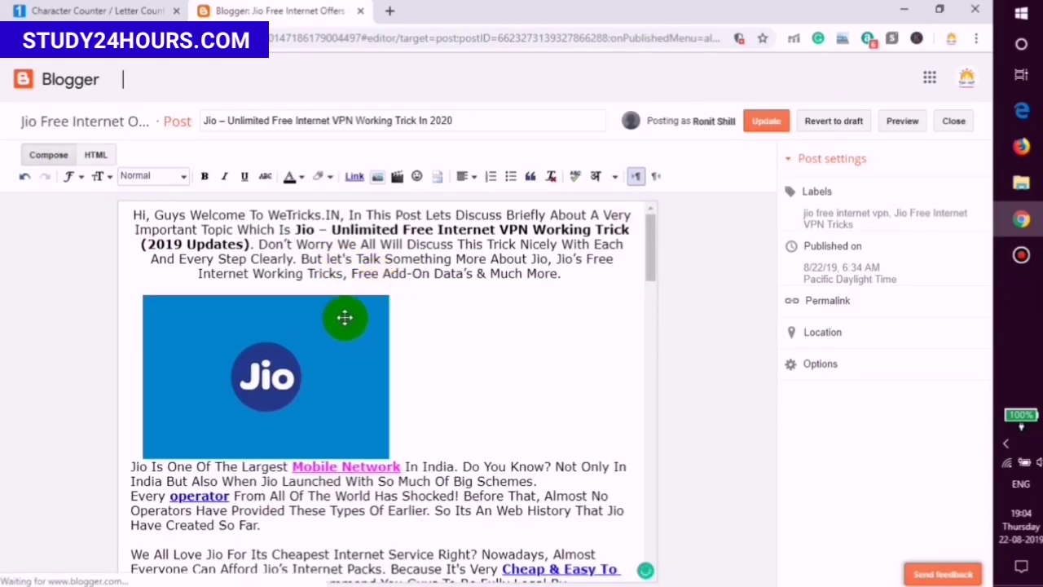
pyautogui.click(345, 316)
pyautogui.click(79, 98)
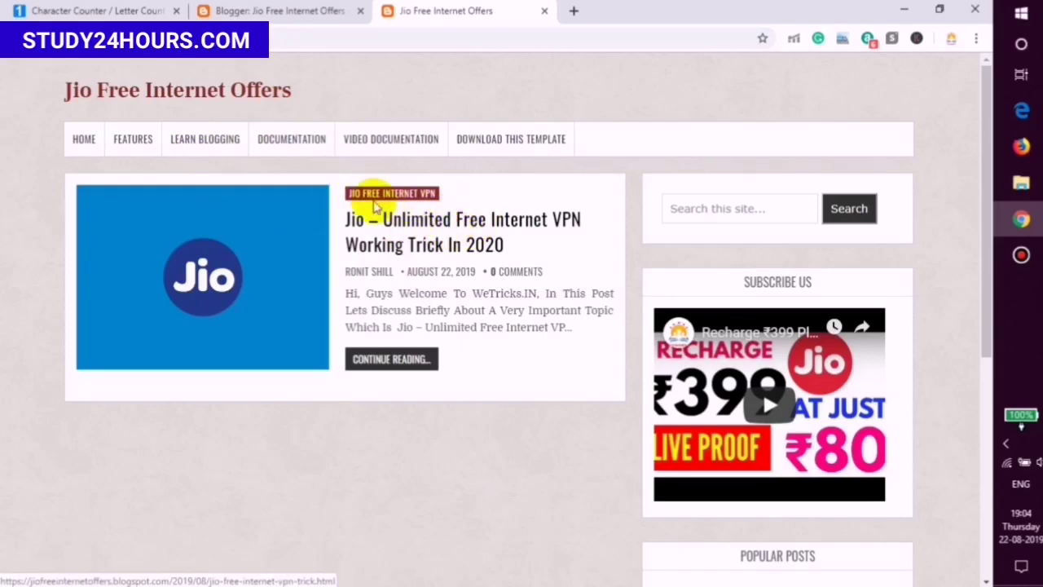
# Step: Return to the Google results for "jio free internet" and examine the related searches at the end of the page
pyautogui.click(98, 11)
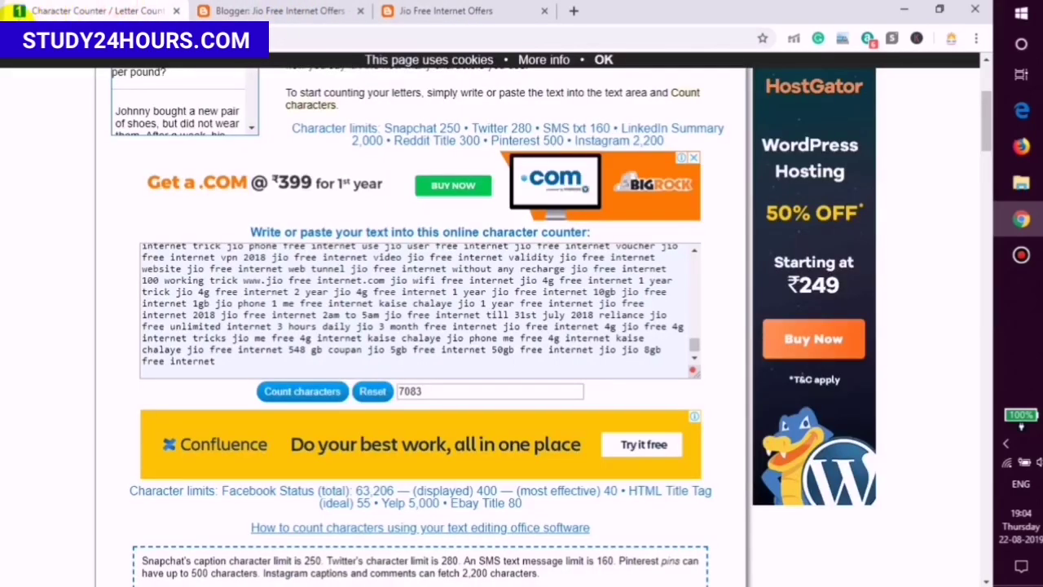
pyautogui.click(14, 38)
pyautogui.click(13, 38)
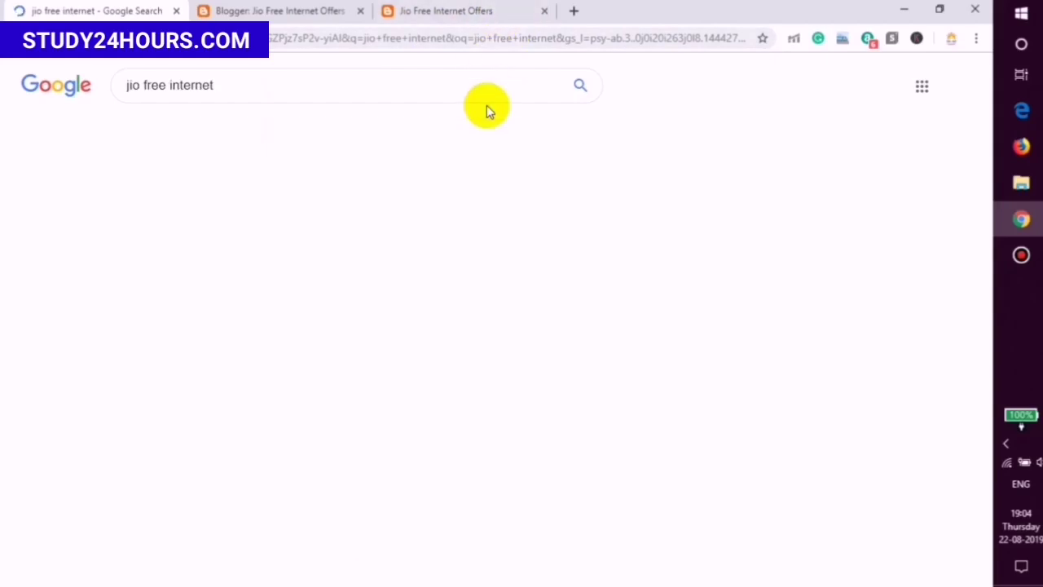
pyautogui.scroll(-3, 485, 94)
pyautogui.scroll(-7, 609, 186)
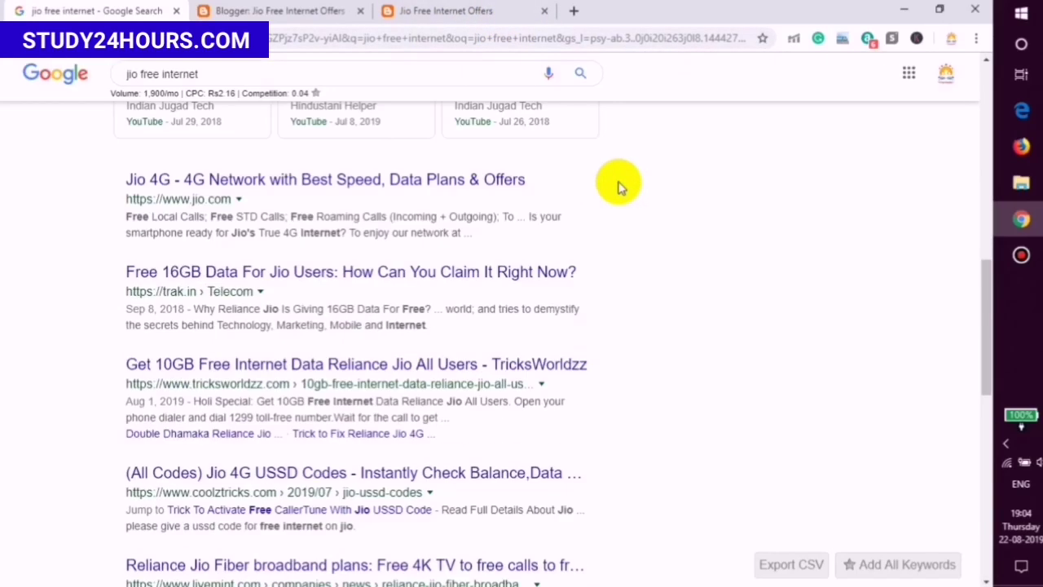
pyautogui.scroll(-10, 618, 186)
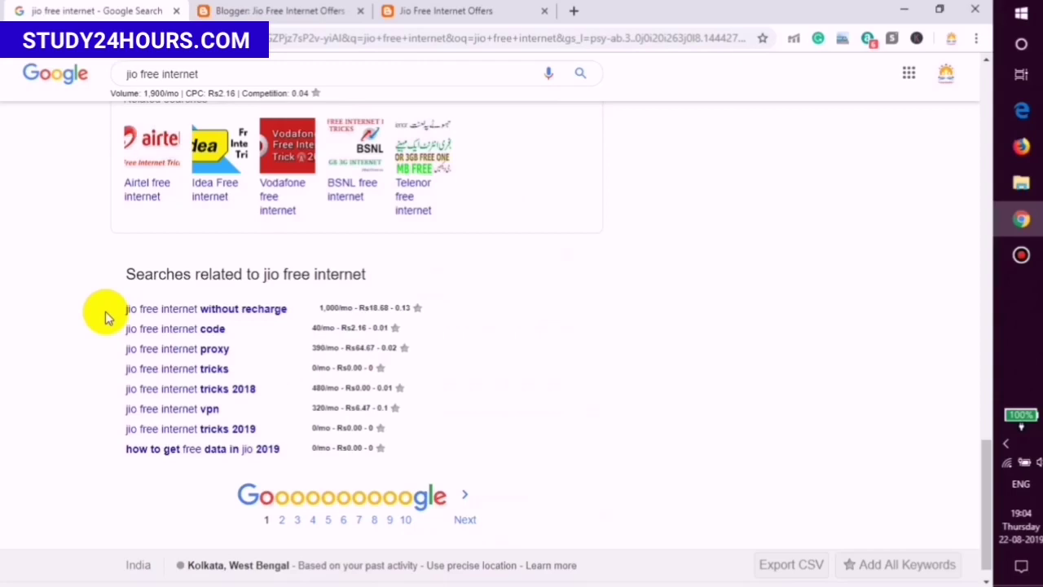
pyautogui.moveTo(105, 315); pyautogui.dragTo(248, 329)
pyautogui.click(600, 317)
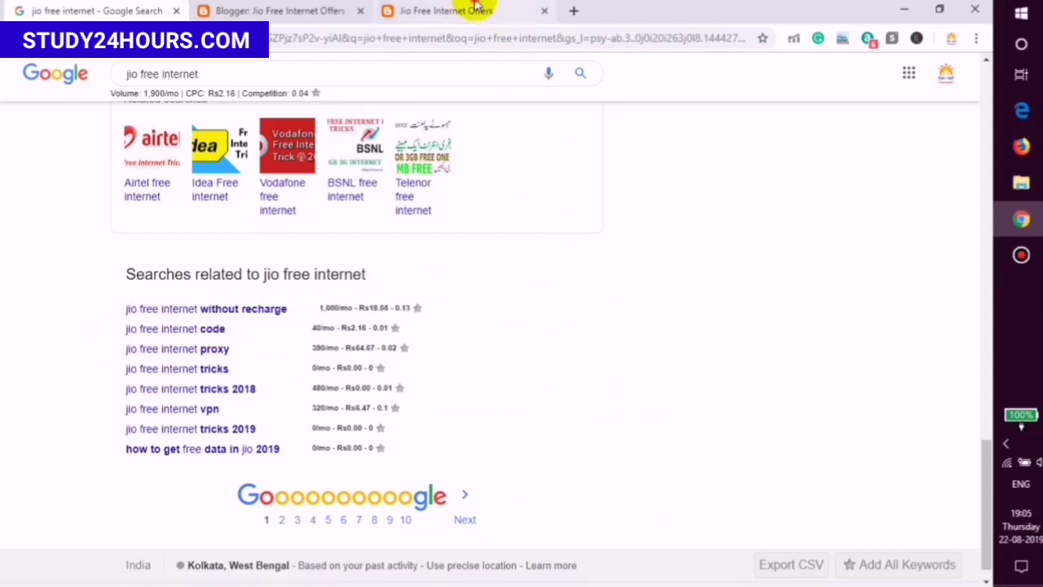
# Step: Open the "Jio – Unlimited Free Internet VPN Working Trick In 2020" post on the live blog and review its title, content and keyword block
pyautogui.click(473, 10)
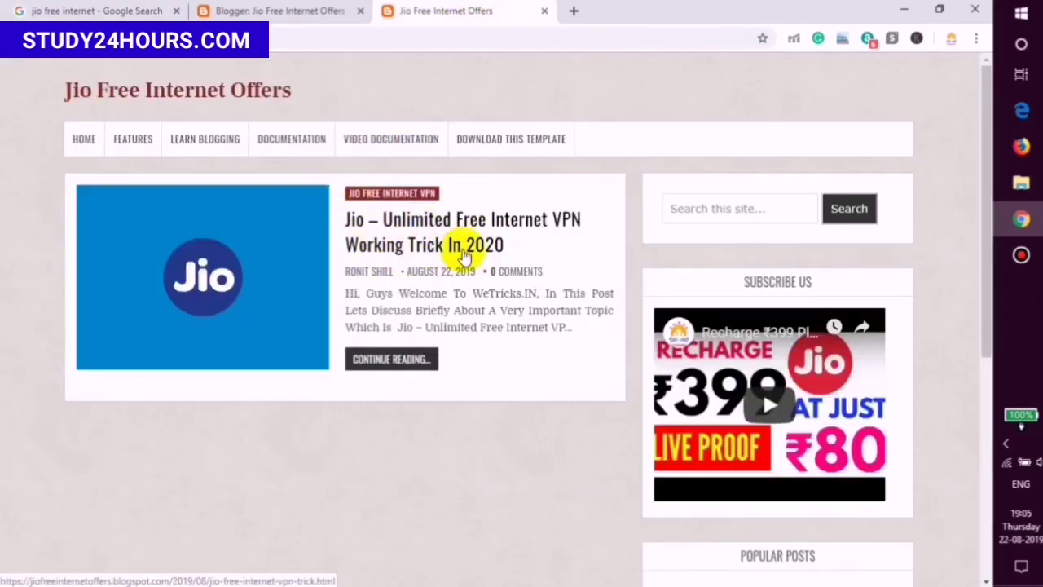
pyautogui.click(480, 222)
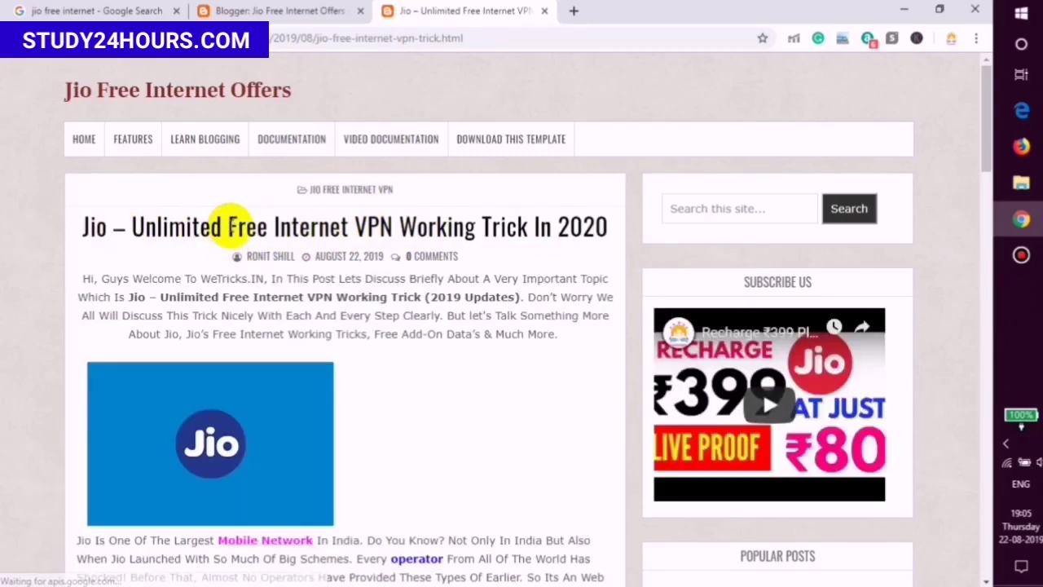
pyautogui.moveTo(229, 227); pyautogui.dragTo(524, 242)
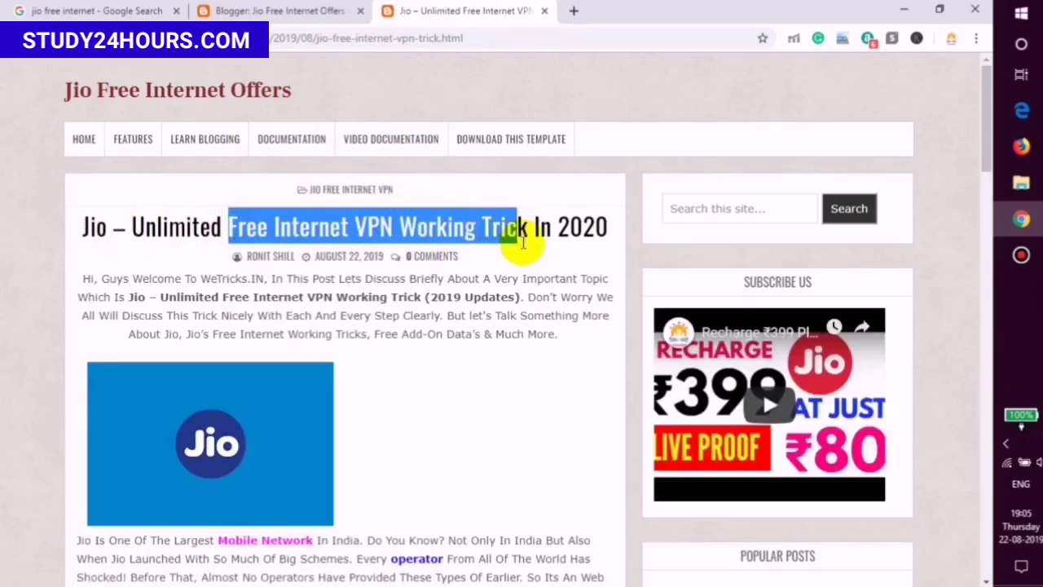
pyautogui.click(451, 229)
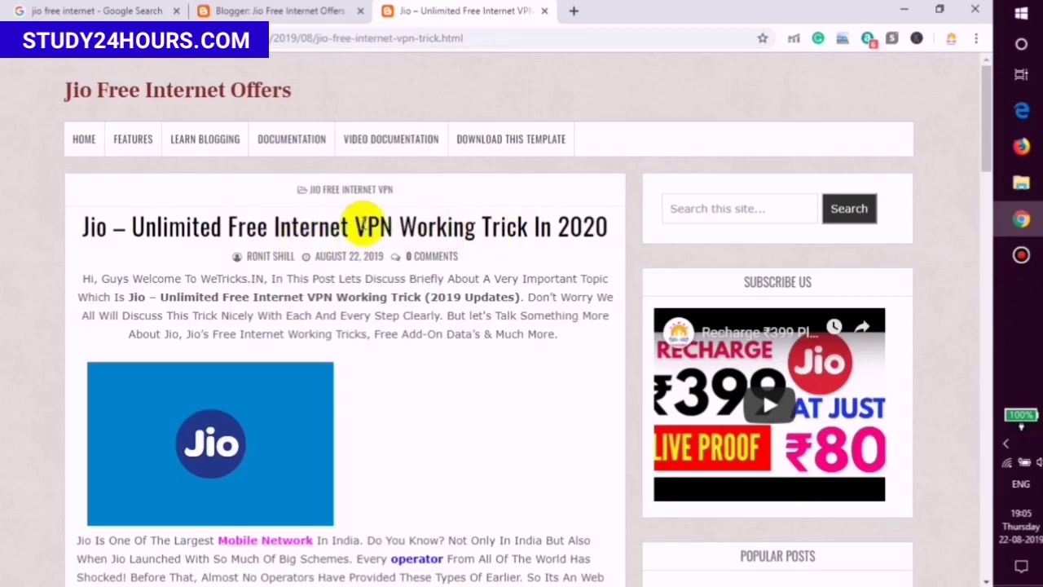
pyautogui.scroll(-3, 361, 233)
pyautogui.scroll(-9, 363, 223)
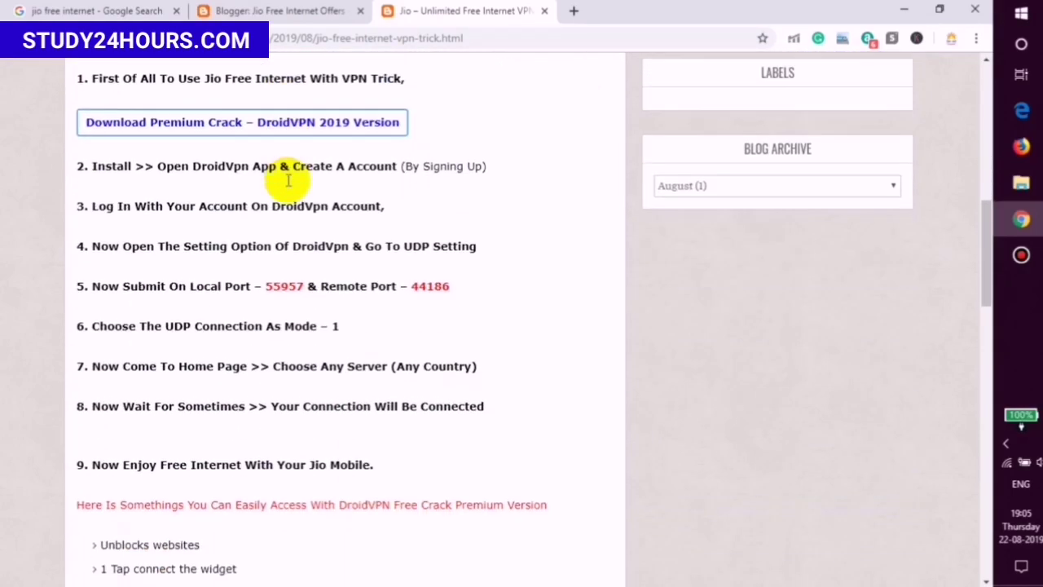
pyautogui.scroll(-6, 286, 186)
pyautogui.scroll(9, 287, 186)
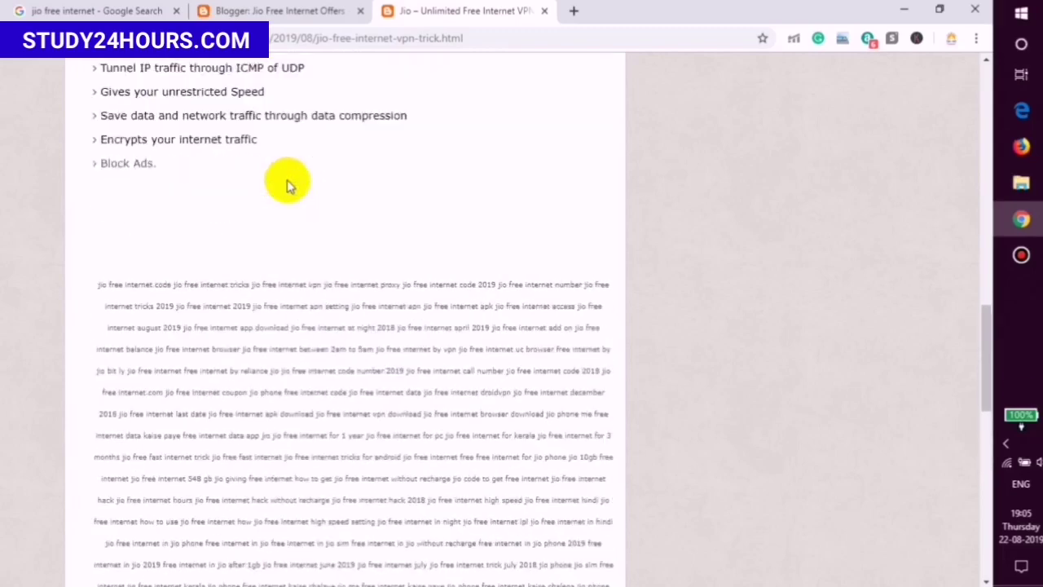
pyautogui.scroll(5, 287, 186)
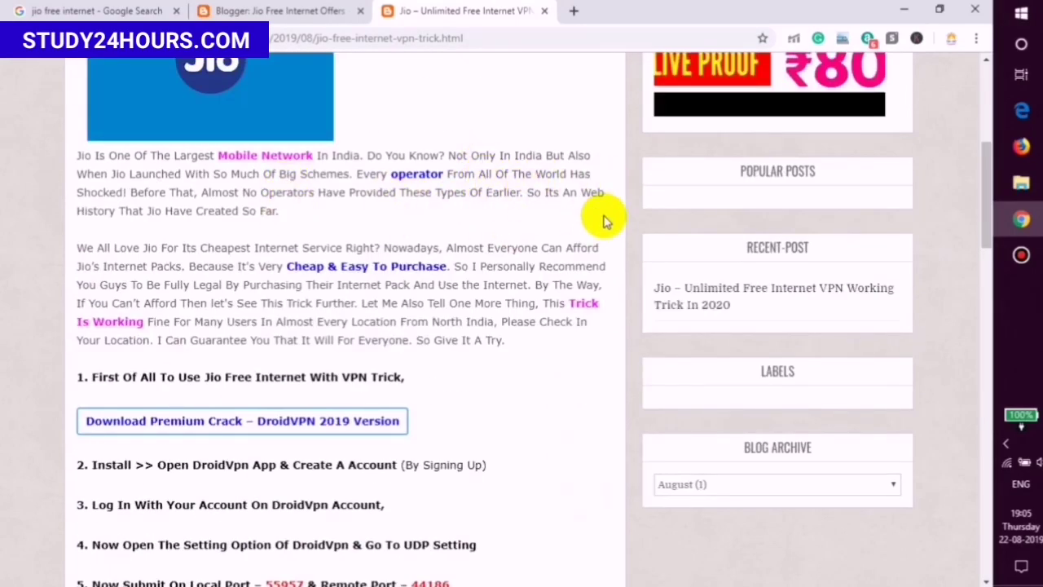
pyautogui.scroll(5, 489, 175)
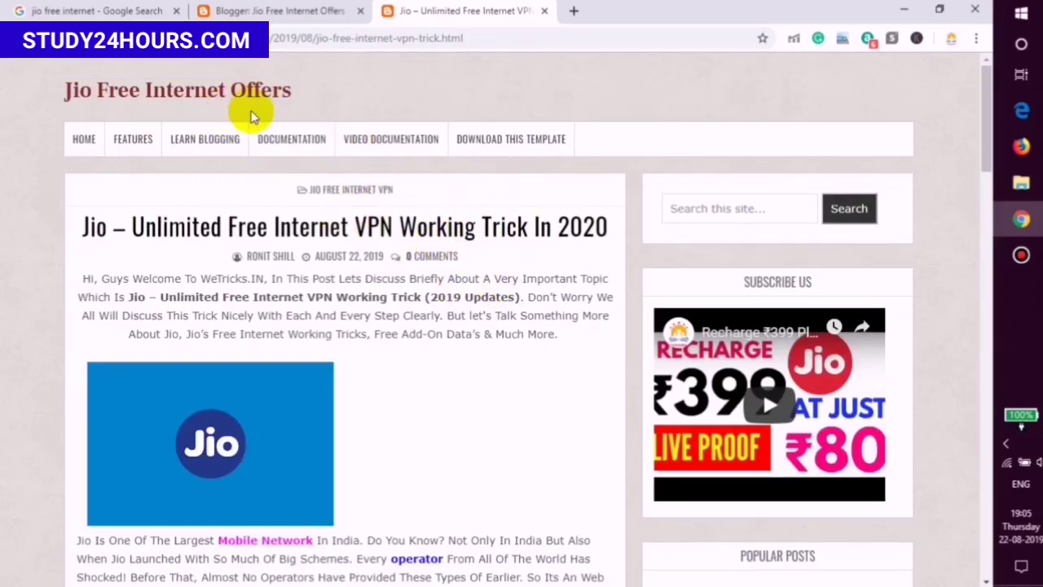
# Step: Go back to the Google results for "jio free internet" and look over the competing pages listed
pyautogui.click(130, 10)
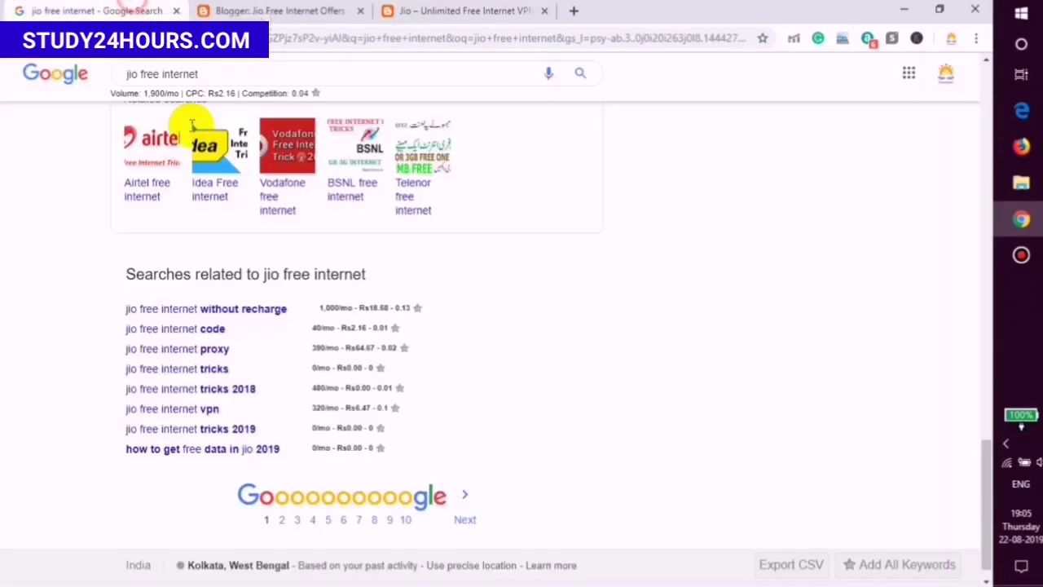
pyautogui.scroll(3, 317, 308)
pyautogui.scroll(5, 318, 308)
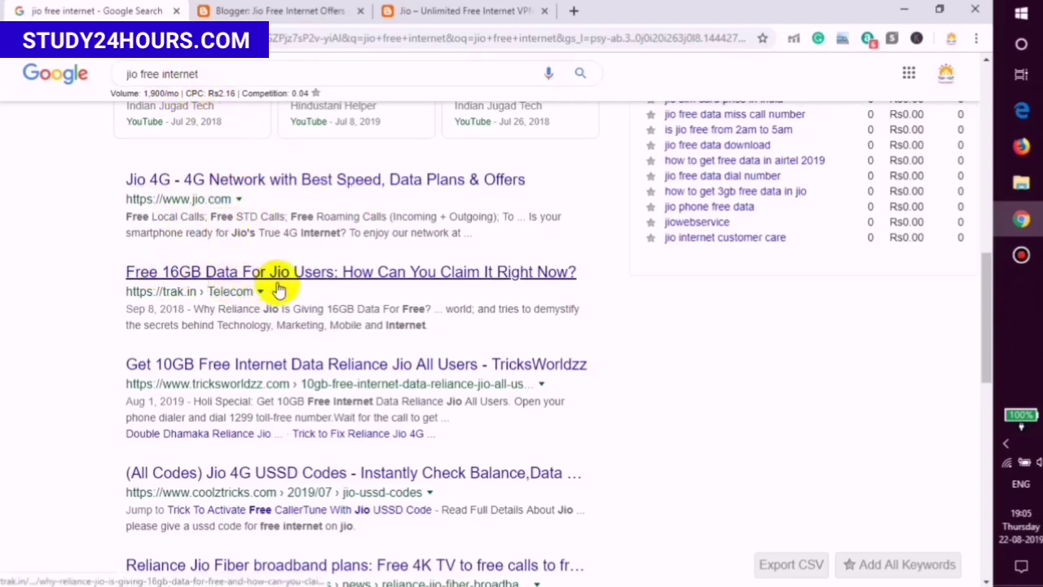
pyautogui.scroll(-2, 191, 280)
pyautogui.scroll(1, 232, 155)
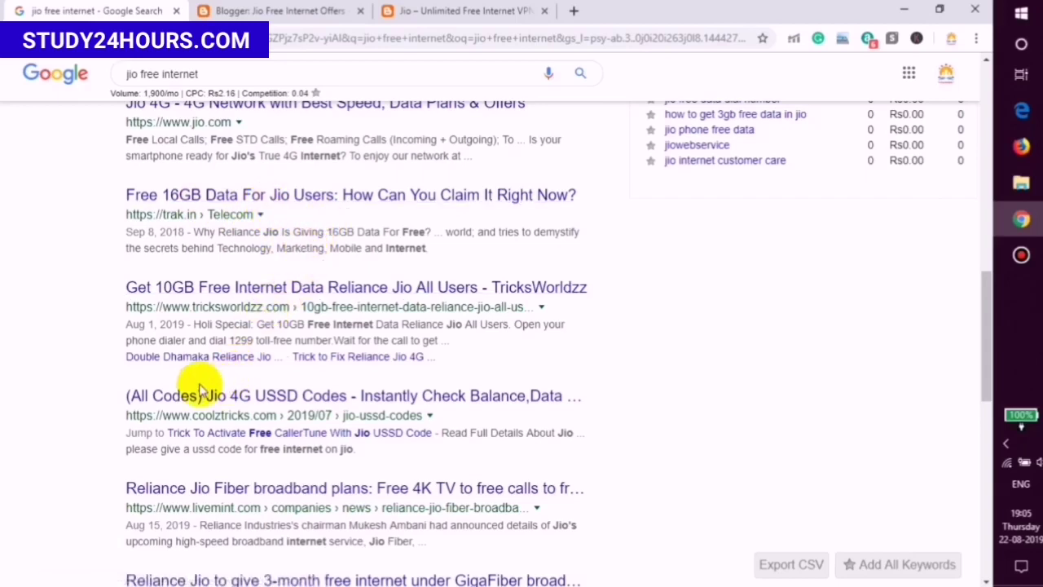
# Step: Search Google for the competing page's title "Get 10GB Free Internet Data Reliance Jio All Users"
pyautogui.moveTo(129, 289); pyautogui.dragTo(479, 286)
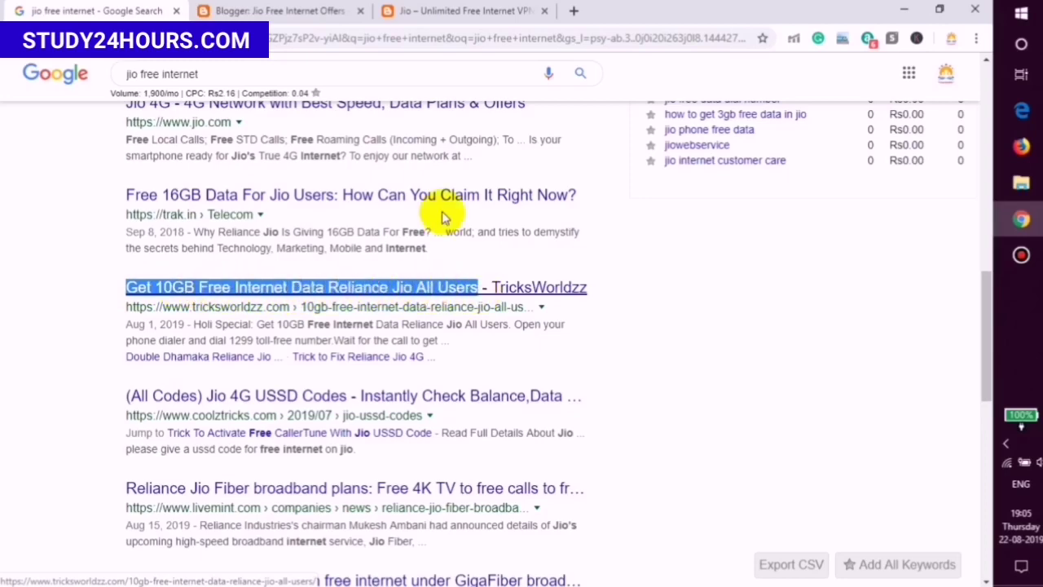
pyautogui.click(489, 11)
pyautogui.click(144, 11)
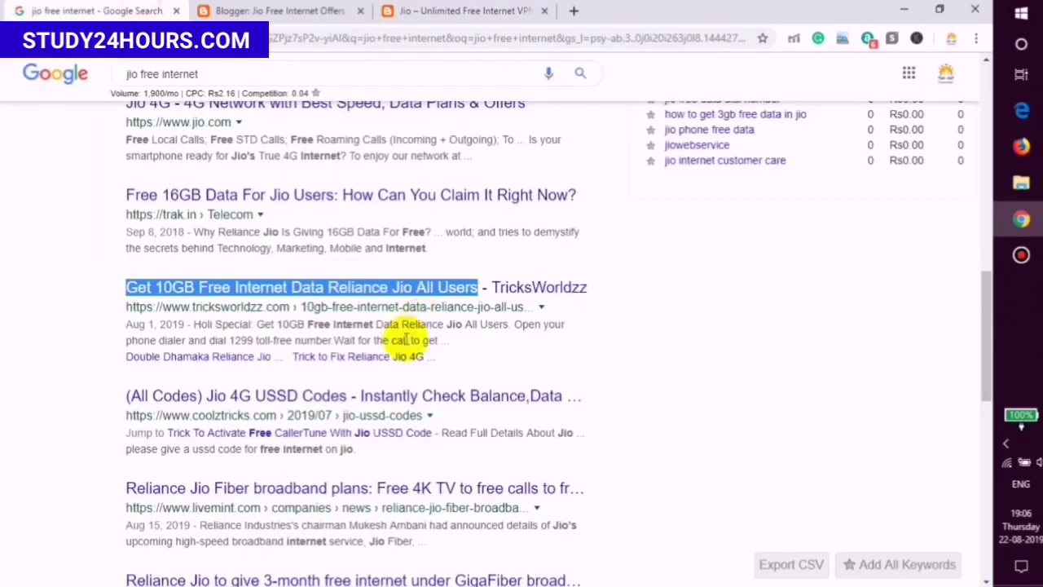
pyautogui.rightClick(217, 286)
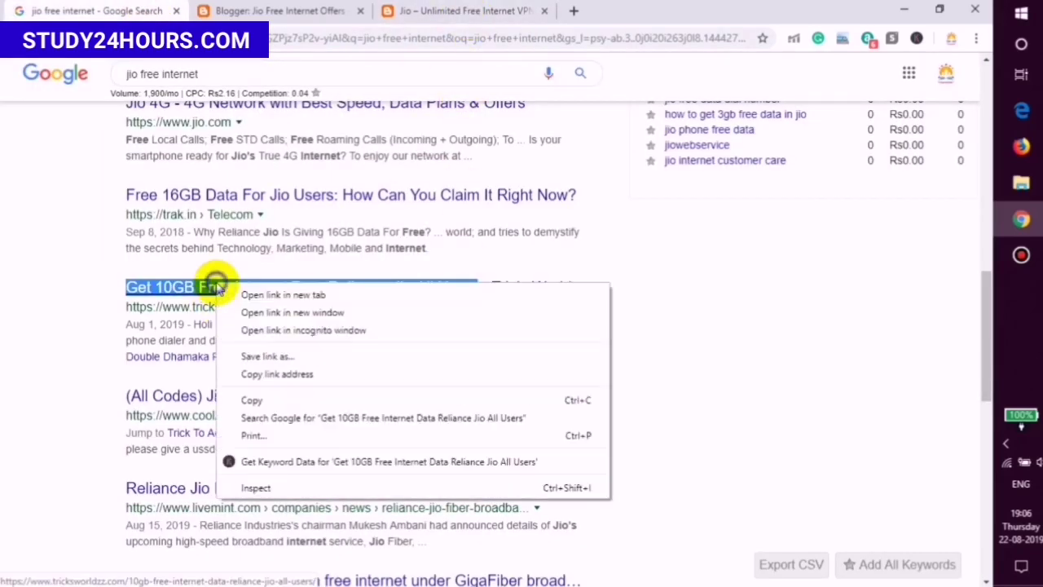
pyautogui.click(293, 374)
pyautogui.click(440, 10)
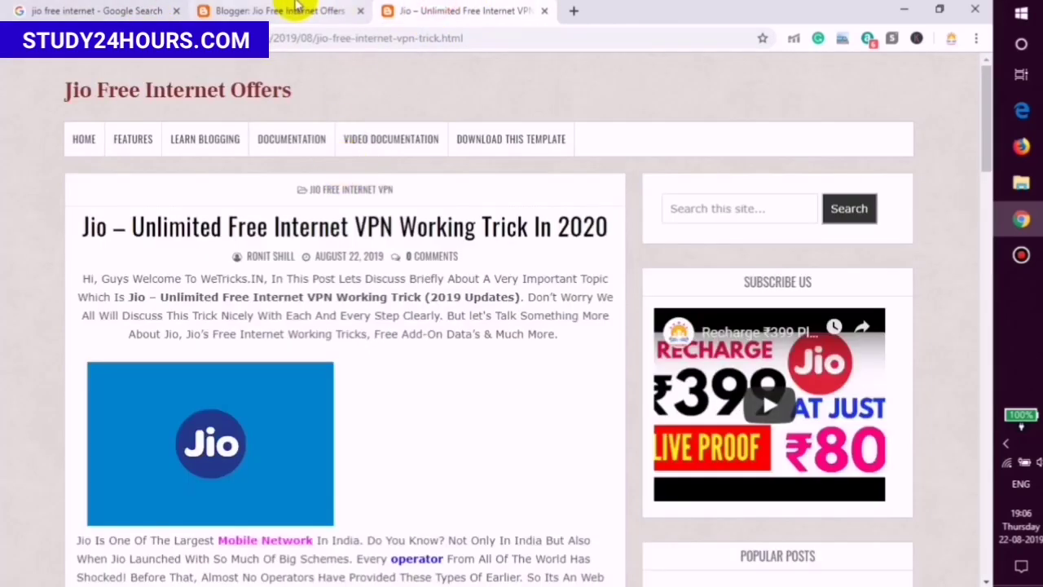
pyautogui.click(122, 11)
pyautogui.scroll(5, 179, 105)
pyautogui.moveTo(198, 74); pyautogui.dragTo(81, 69)
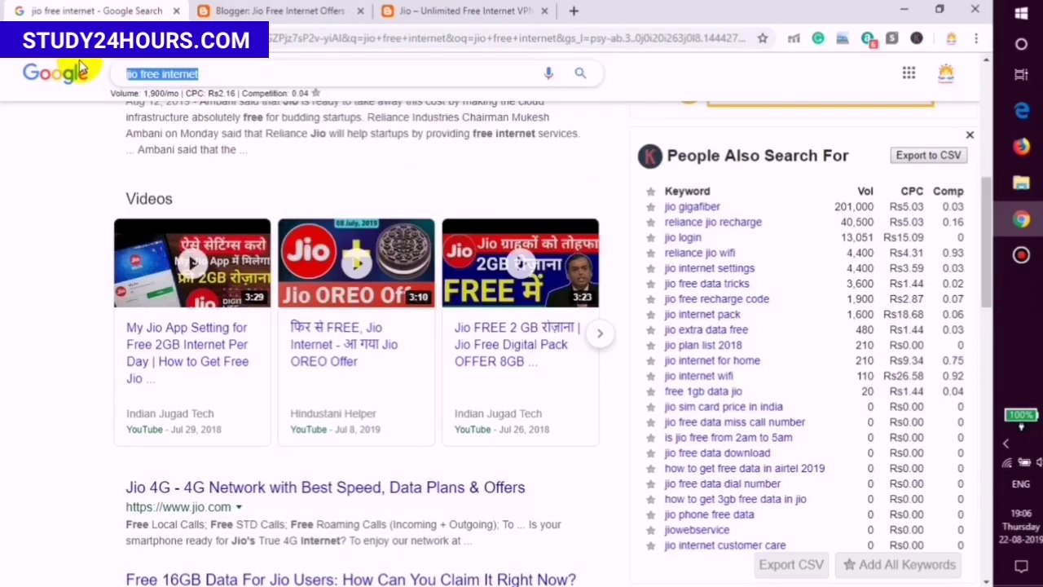
pyautogui.press('Return')
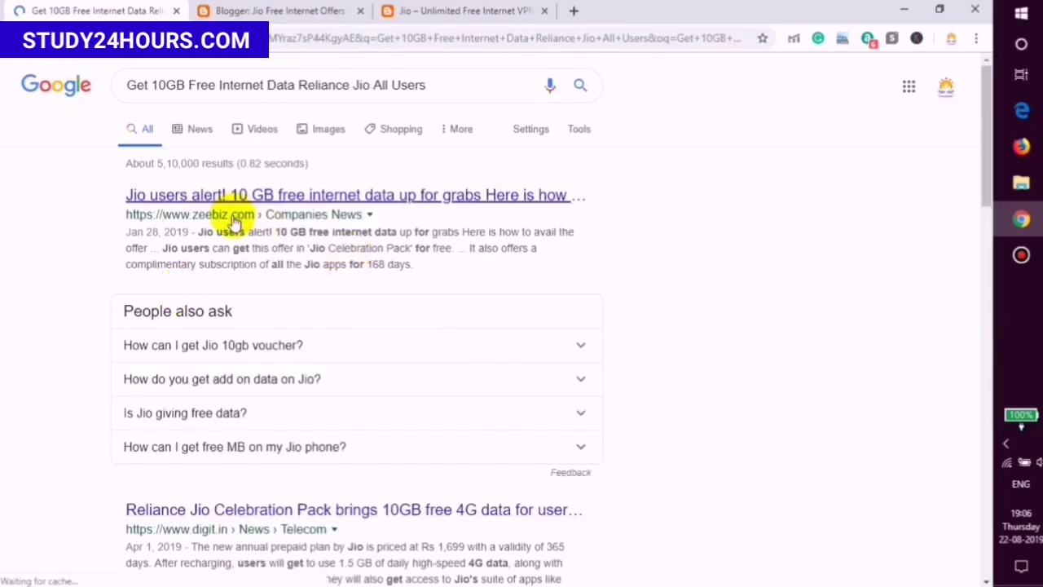
# Step: Look over the pages ranking for the copied title and compare them with the wording of the search query
pyautogui.scroll(-4, 198, 204)
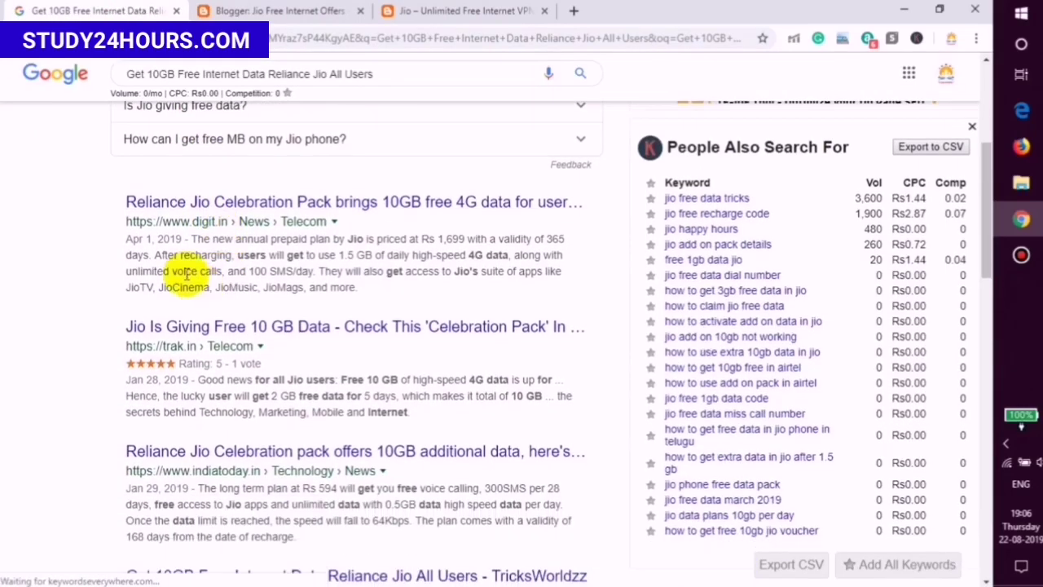
pyautogui.scroll(-3, 285, 323)
pyautogui.scroll(7, 256, 244)
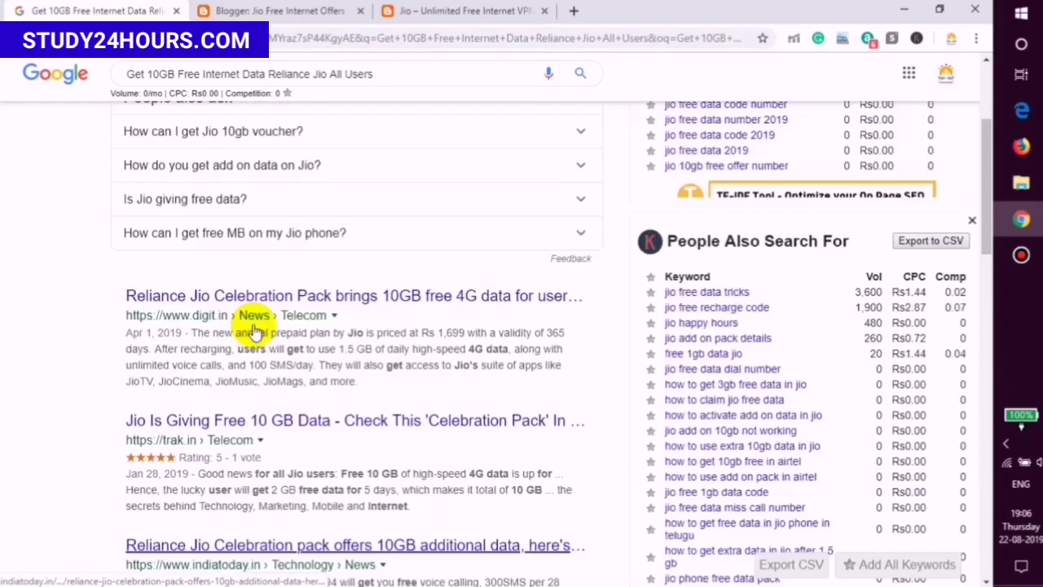
pyautogui.moveTo(267, 84); pyautogui.dragTo(443, 86)
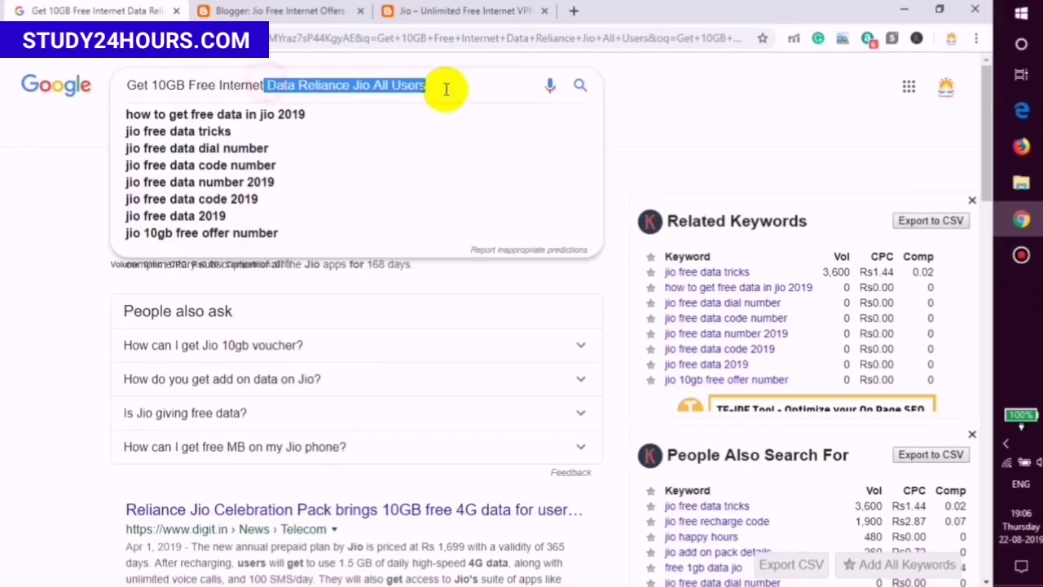
pyautogui.click(337, 88)
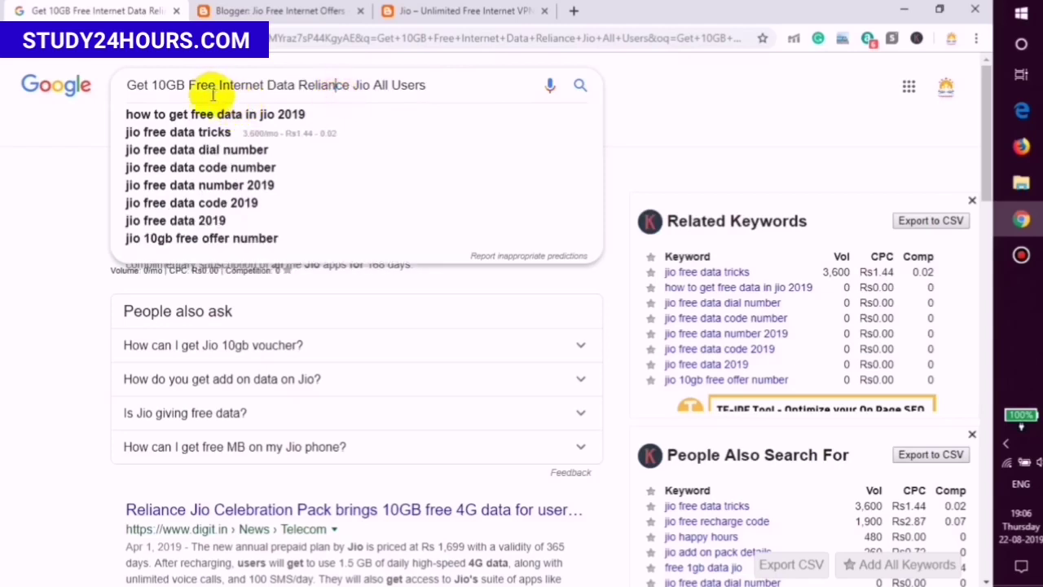
# Step: Shorten the search query to "Free Internet Data Jio" and search Google again
pyautogui.moveTo(177, 85); pyautogui.dragTo(105, 86)
pyautogui.press('BackSpace')
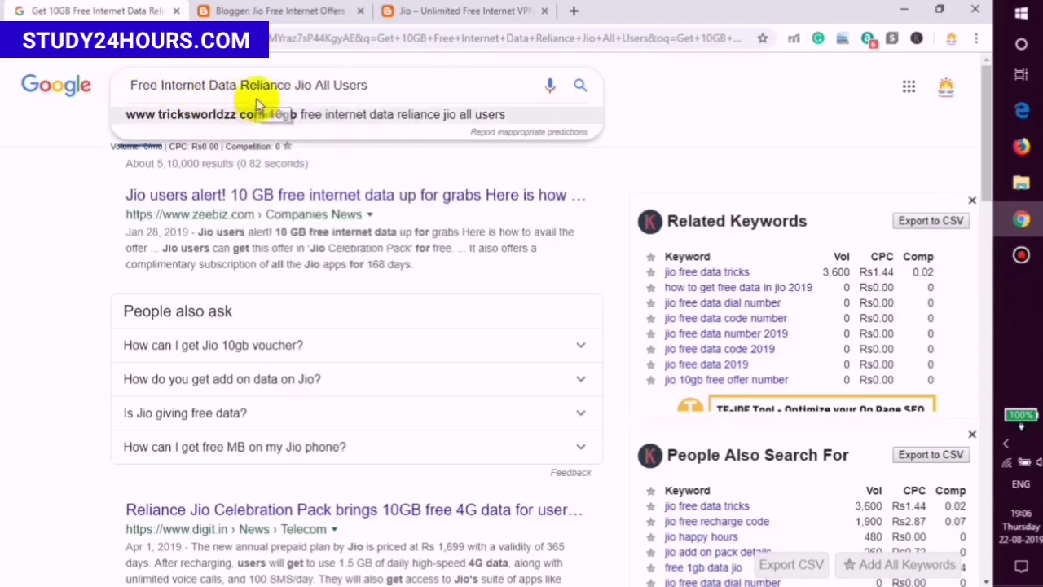
pyautogui.moveTo(314, 85); pyautogui.dragTo(466, 86)
pyautogui.press('BackSpace')
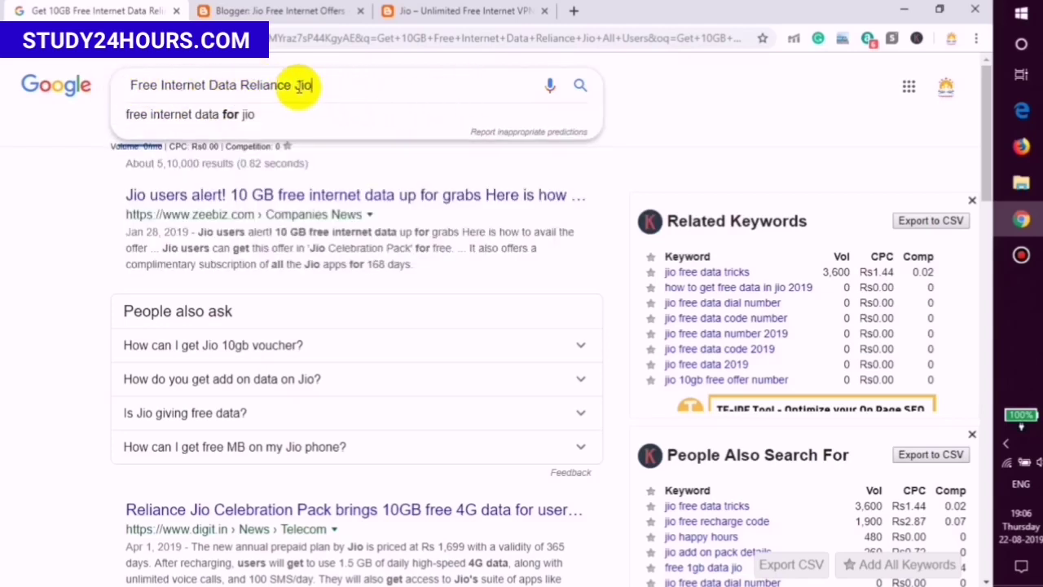
pyautogui.moveTo(302, 87); pyautogui.dragTo(243, 90)
pyautogui.press('BackSpace')
pyautogui.press('BackSpace')
pyautogui.press('Return')
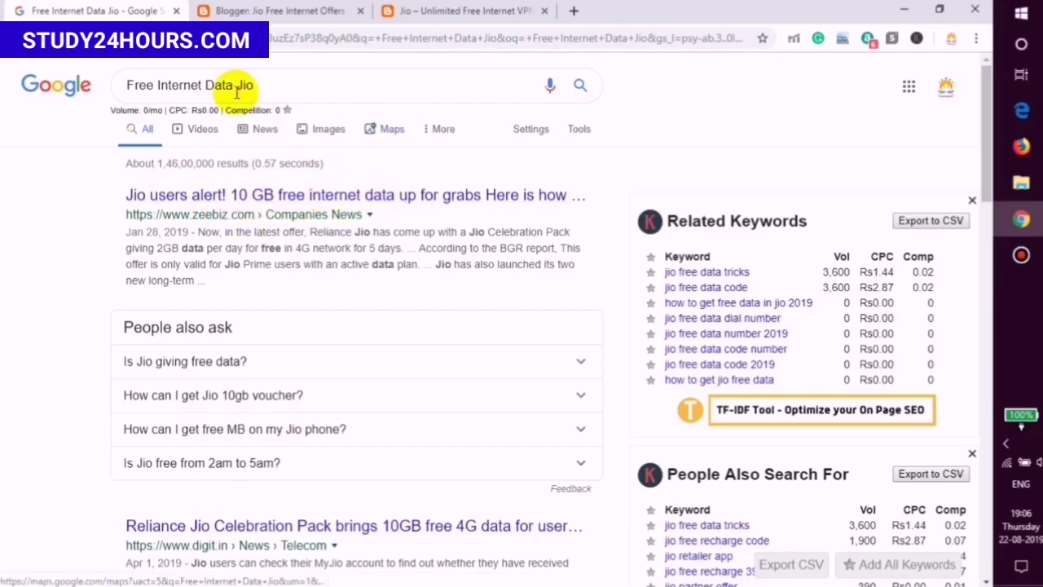
# Step: Check the Blogger post list, skim the live VPN trick post once more, and close that post
pyautogui.click(419, 8)
pyautogui.click(115, 11)
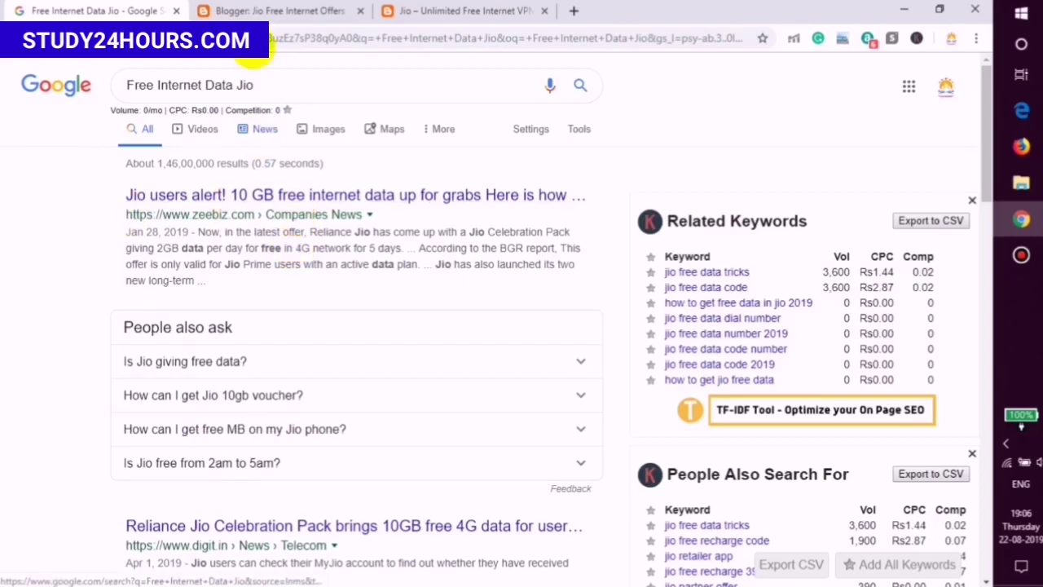
pyautogui.click(253, 8)
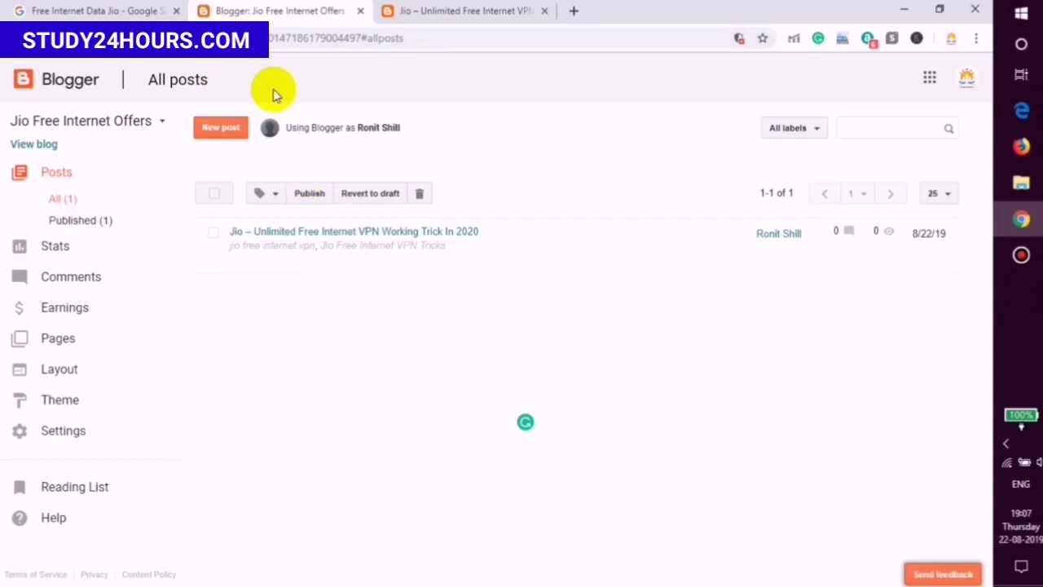
pyautogui.click(407, 10)
pyautogui.scroll(-3, 213, 175)
pyautogui.scroll(-10, 214, 175)
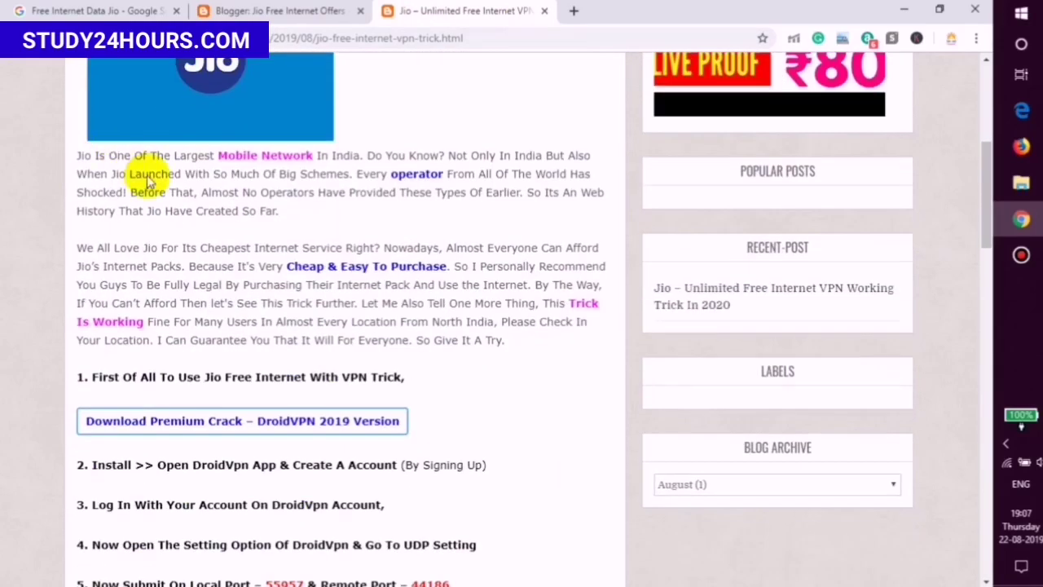
pyautogui.click(544, 11)
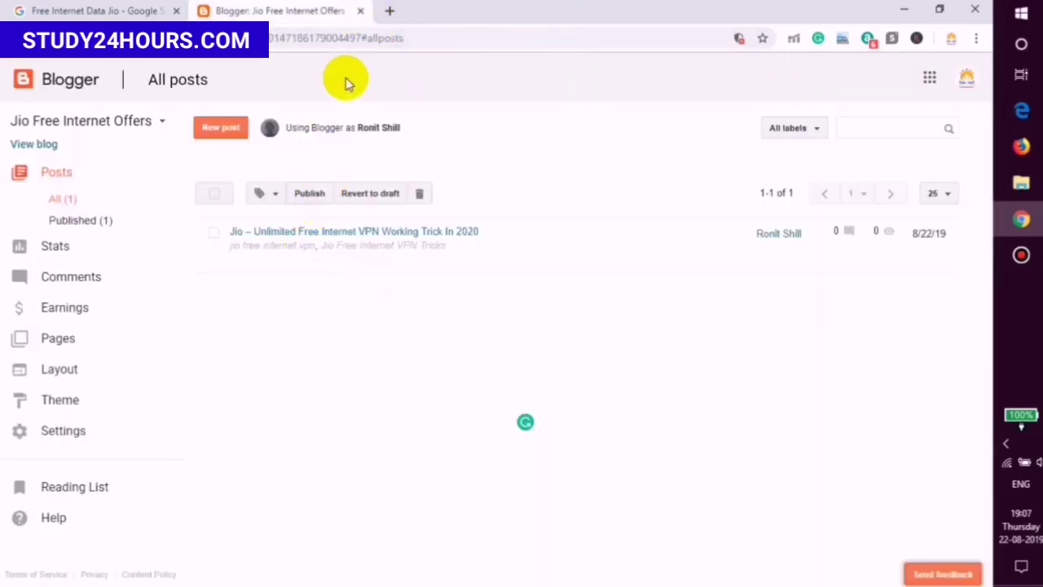
# Step: Search for "webmaster tools" in a new tab and open Google Search Console
pyautogui.click(389, 13)
pyautogui.write('webma')
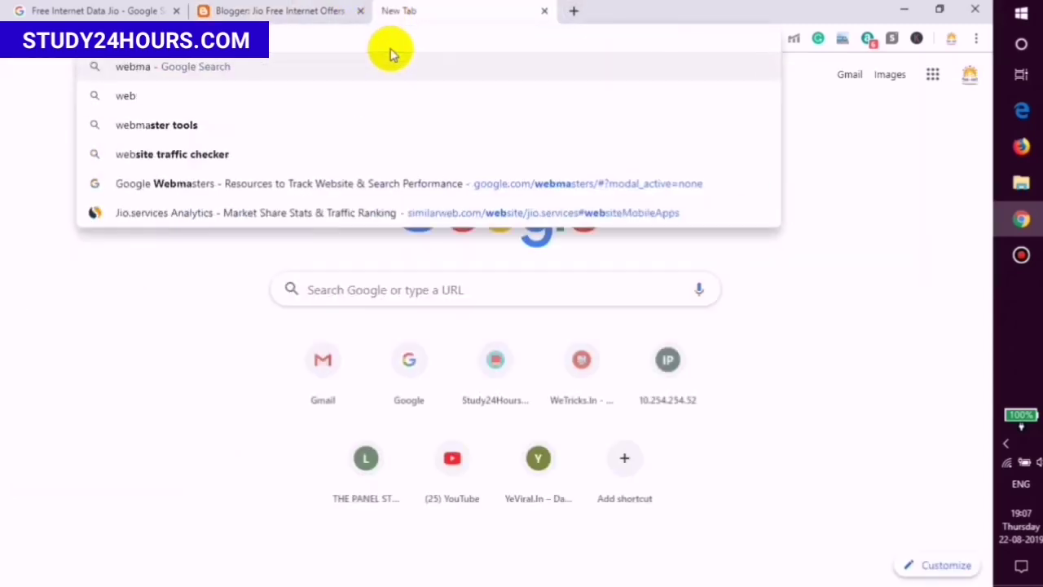
pyautogui.write('ster tools')
pyautogui.press('Return')
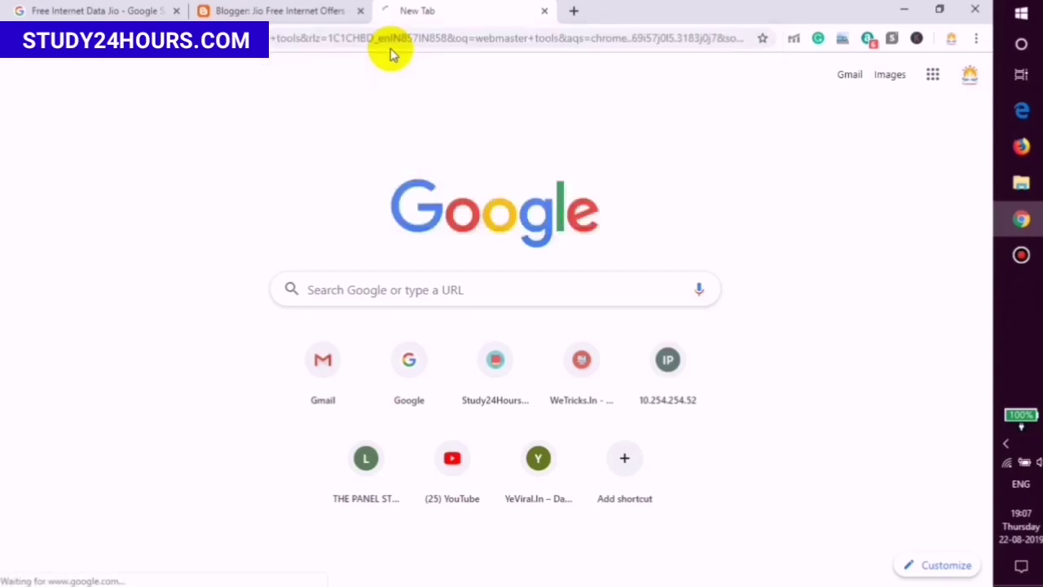
pyautogui.click(204, 199)
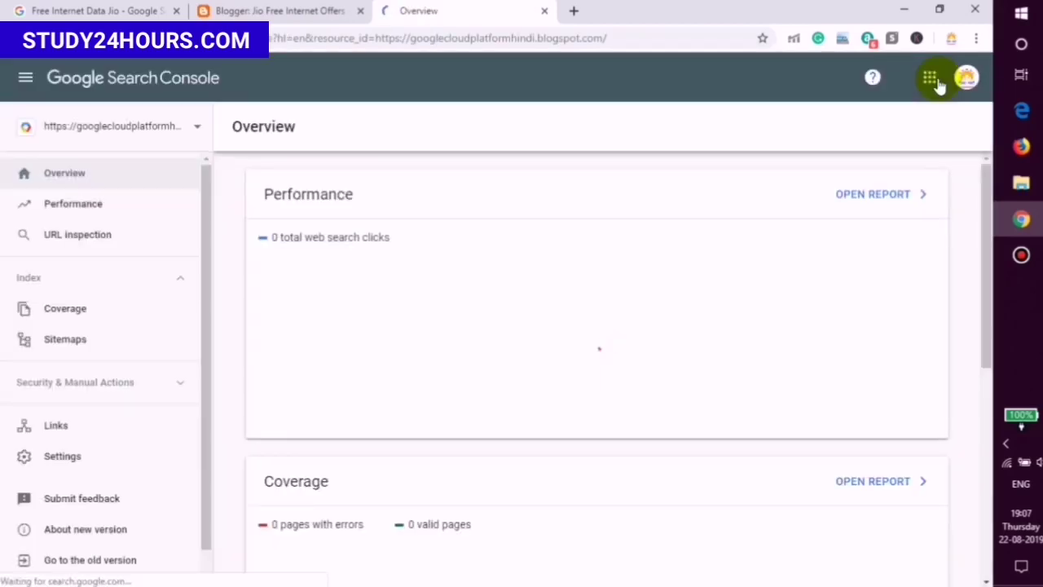
# Step: View the study24hours.com property's overview and start adding a new property
pyautogui.click(104, 131)
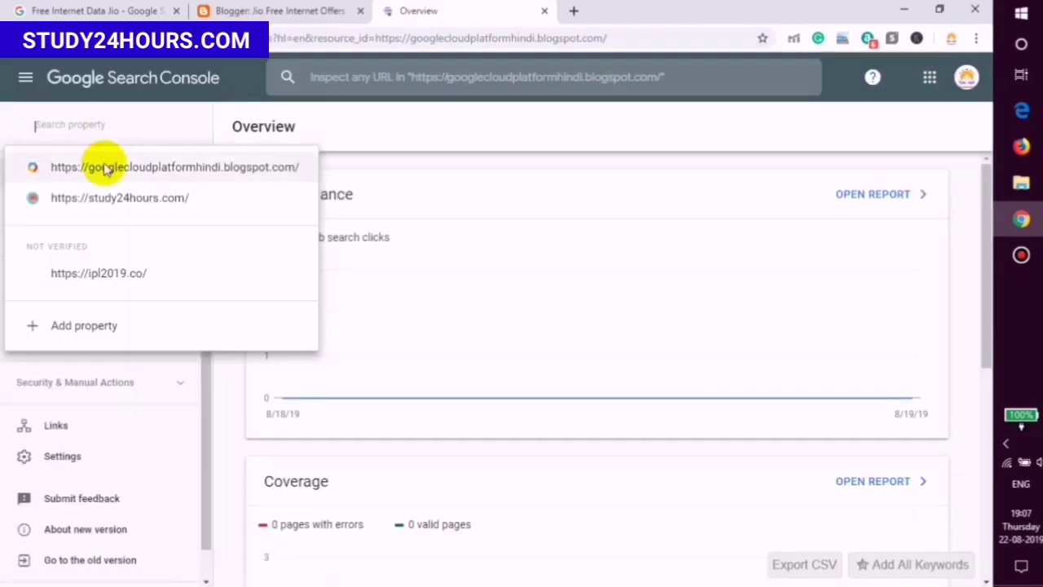
pyautogui.click(108, 208)
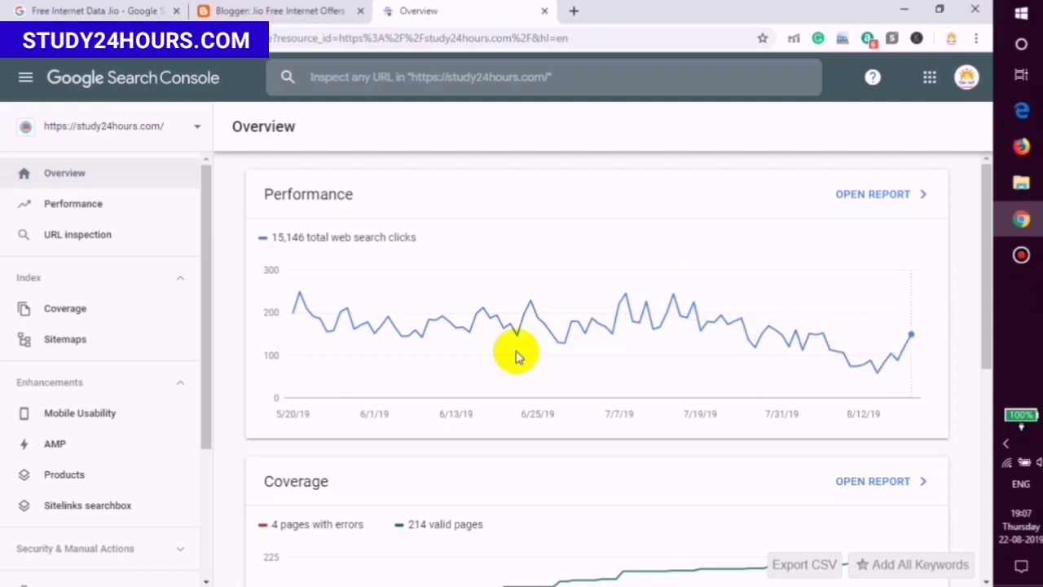
pyautogui.click(108, 124)
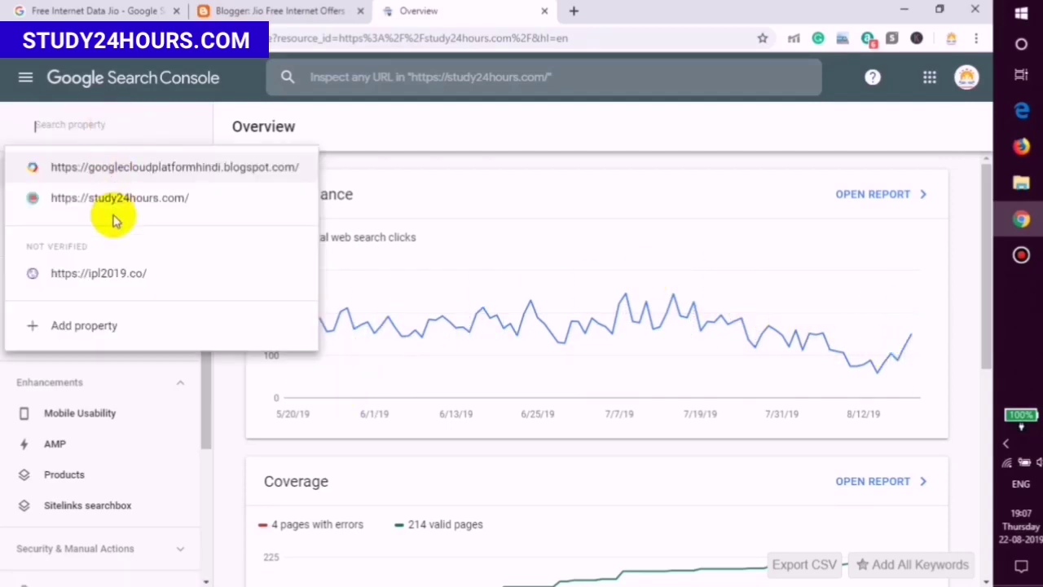
pyautogui.click(96, 326)
# Step: Open the live Jio Free Internet Offers blog from Blogger and copy its web address
pyautogui.click(314, 10)
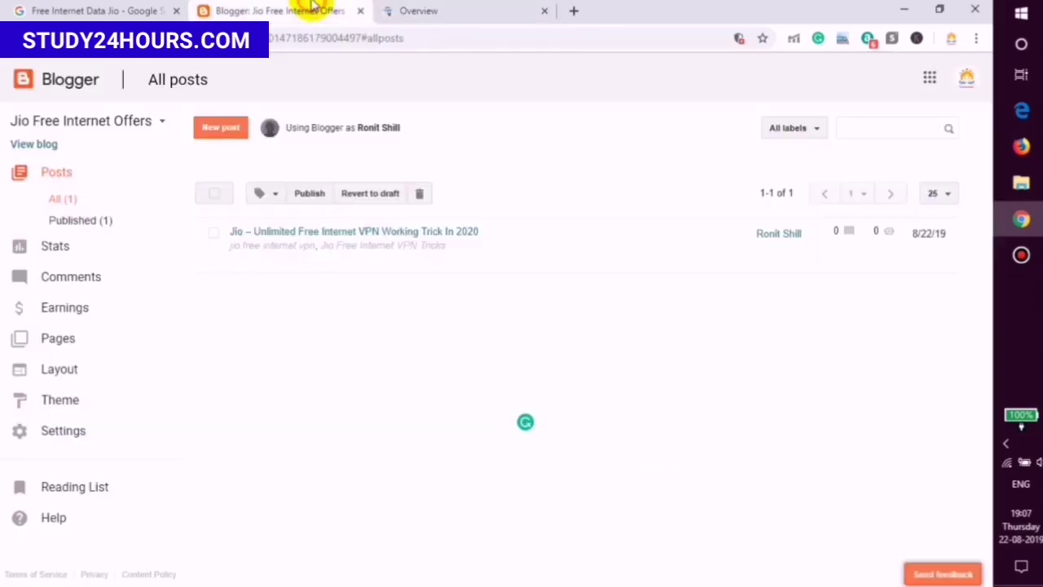
pyautogui.click(24, 145)
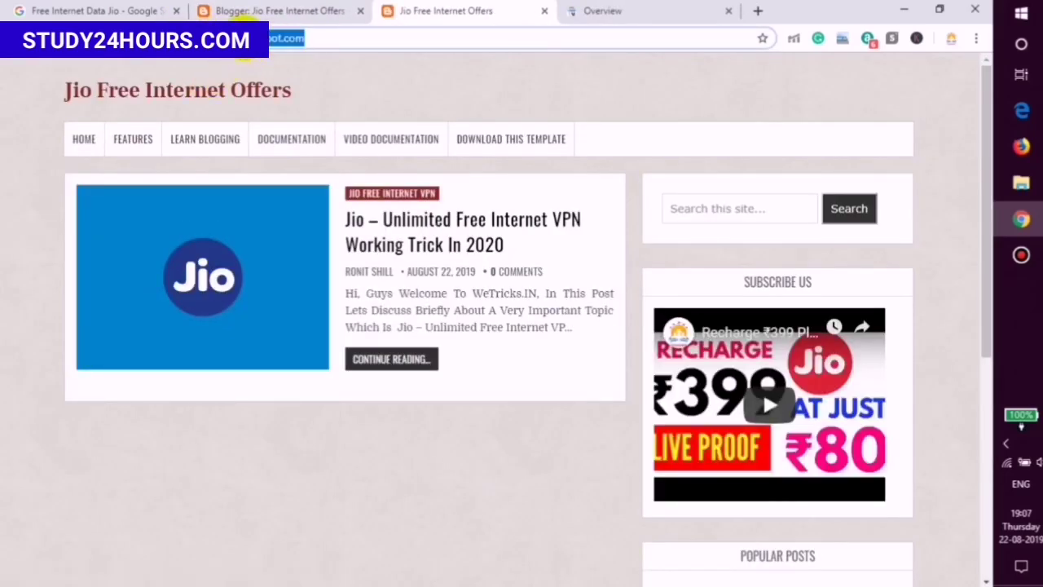
pyautogui.click(300, 51)
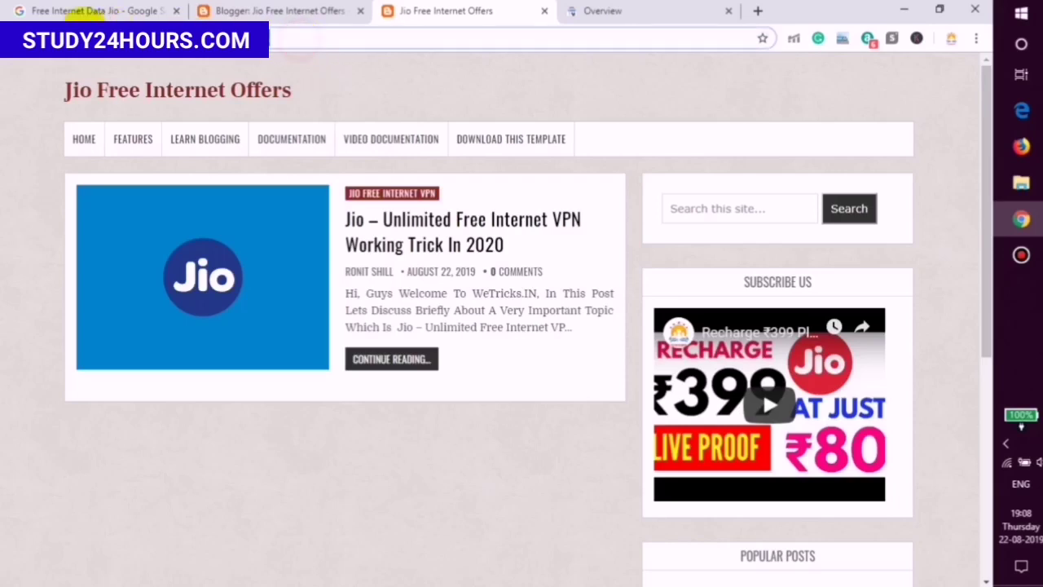
pyautogui.rightClick(124, 51)
pyautogui.click(147, 126)
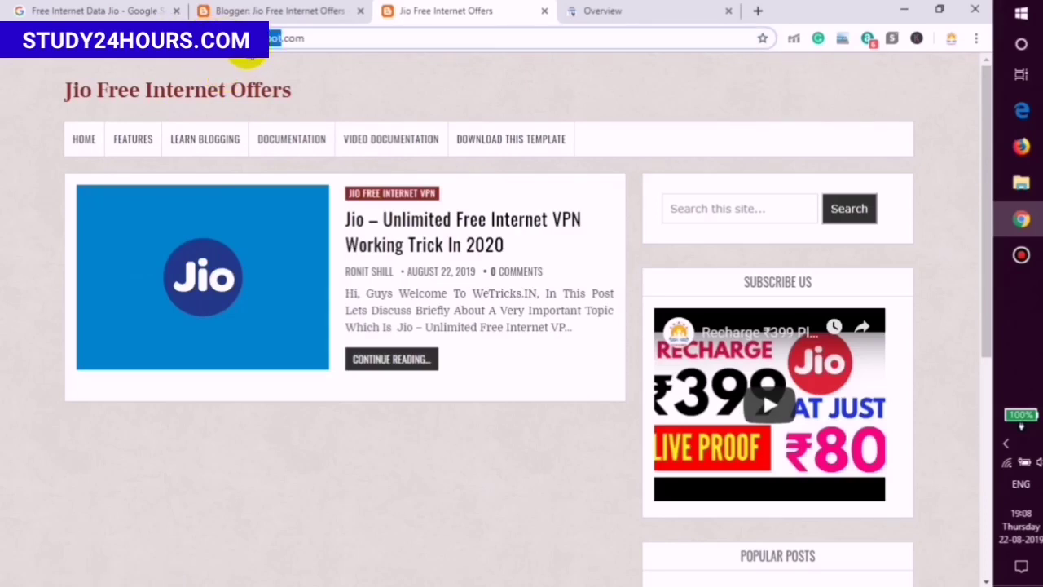
pyautogui.hotkey('ctrl', 'v')
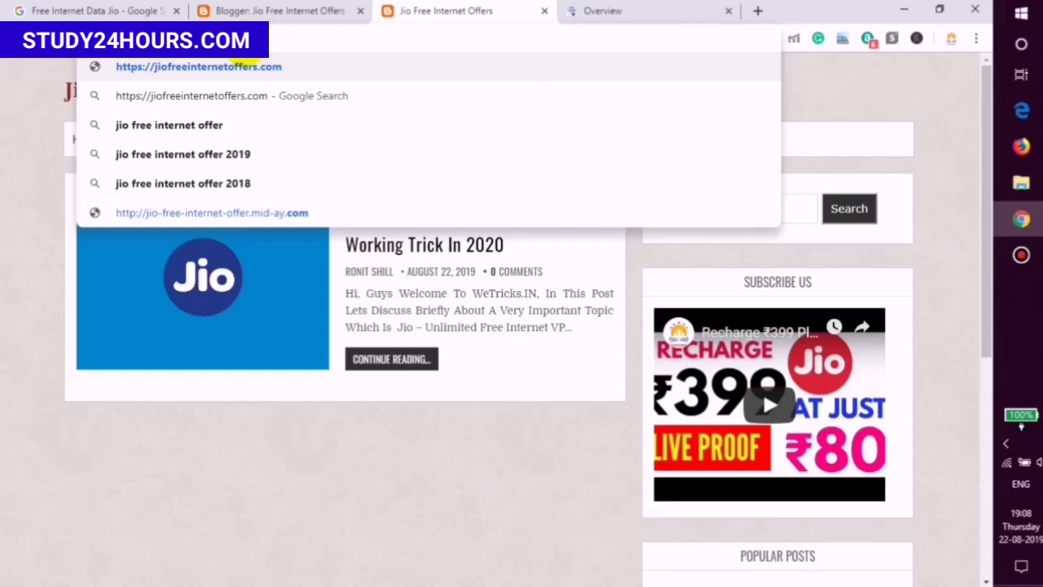
pyautogui.click(7, 128)
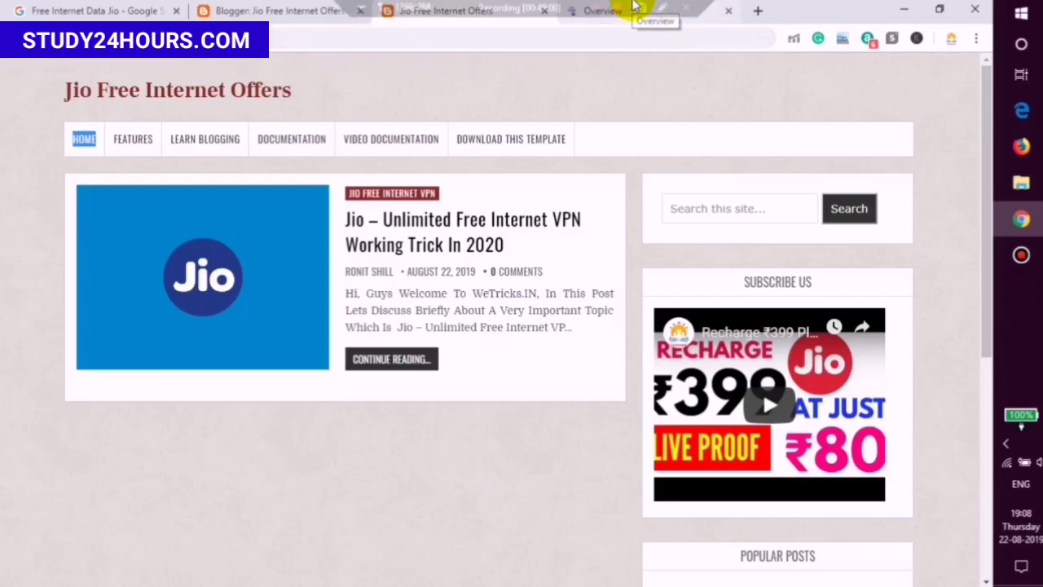
# Step: Add jiofreeinternetoffers.blogspot.com as a URL prefix property in Search Console and go to the new property
pyautogui.click(607, 10)
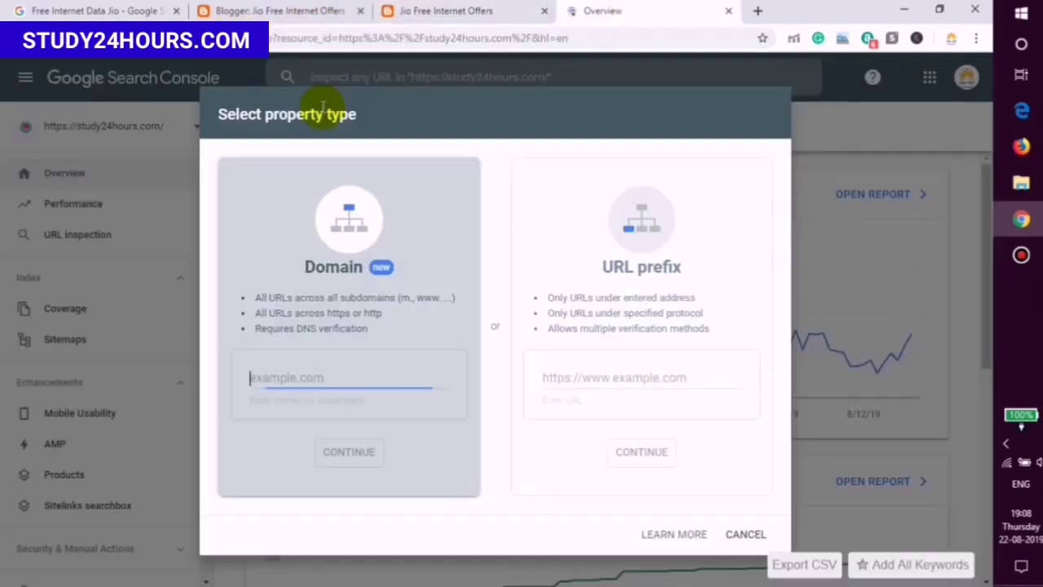
pyautogui.click(546, 248)
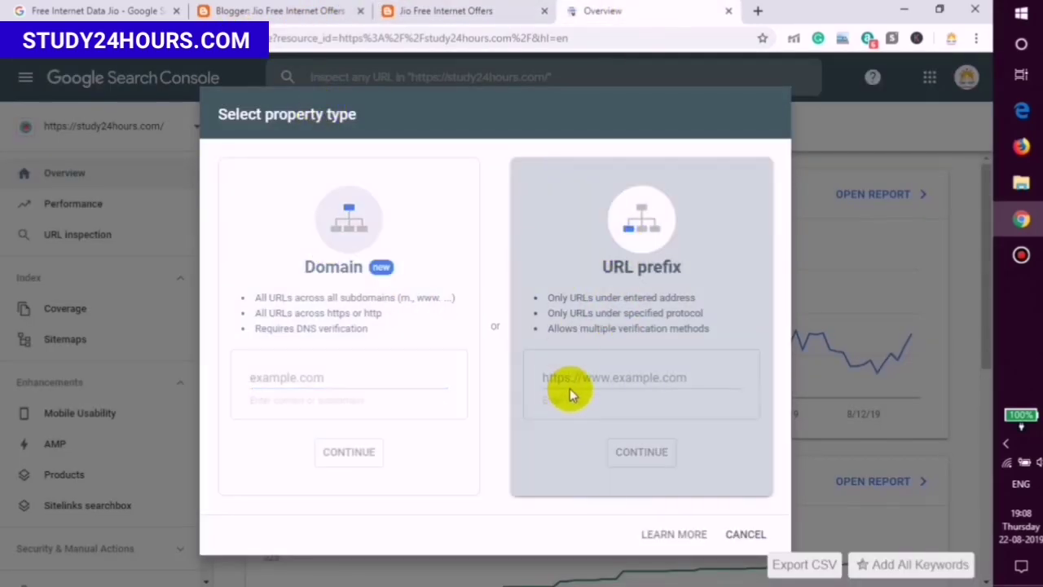
pyautogui.hotkey('ctrl', 'v')
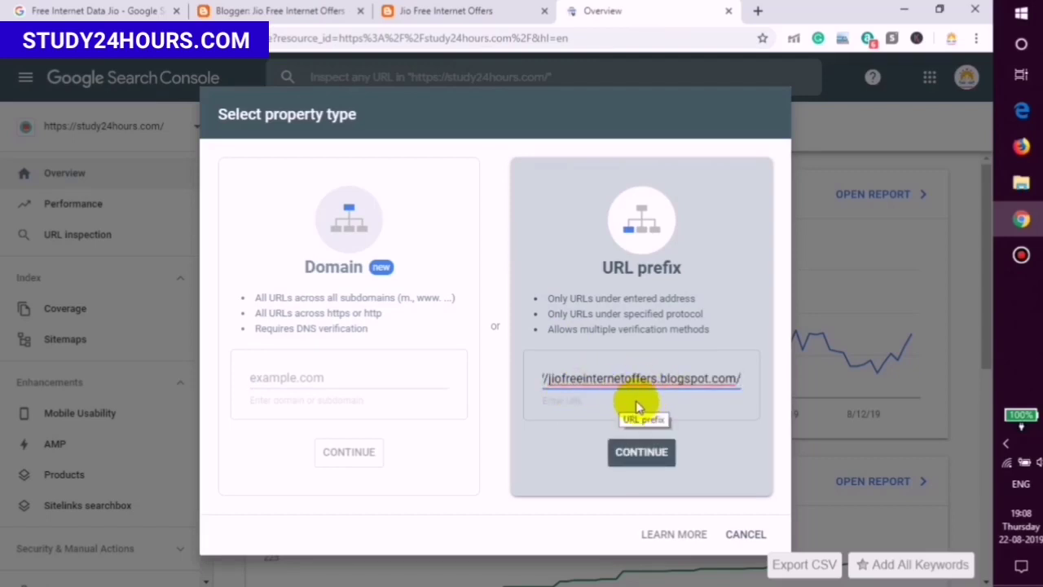
pyautogui.moveTo(570, 375); pyautogui.dragTo(743, 374)
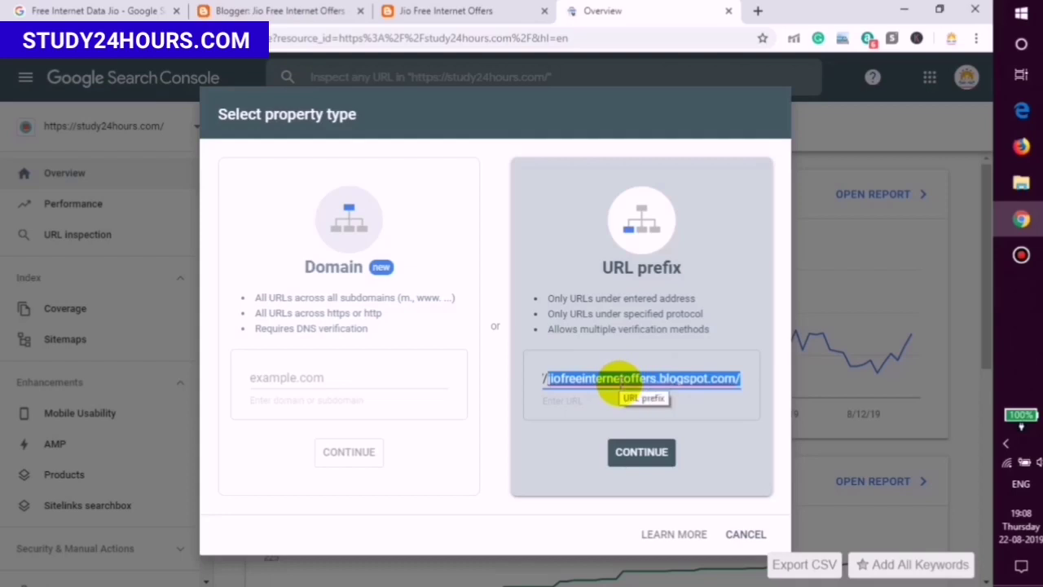
pyautogui.click(664, 465)
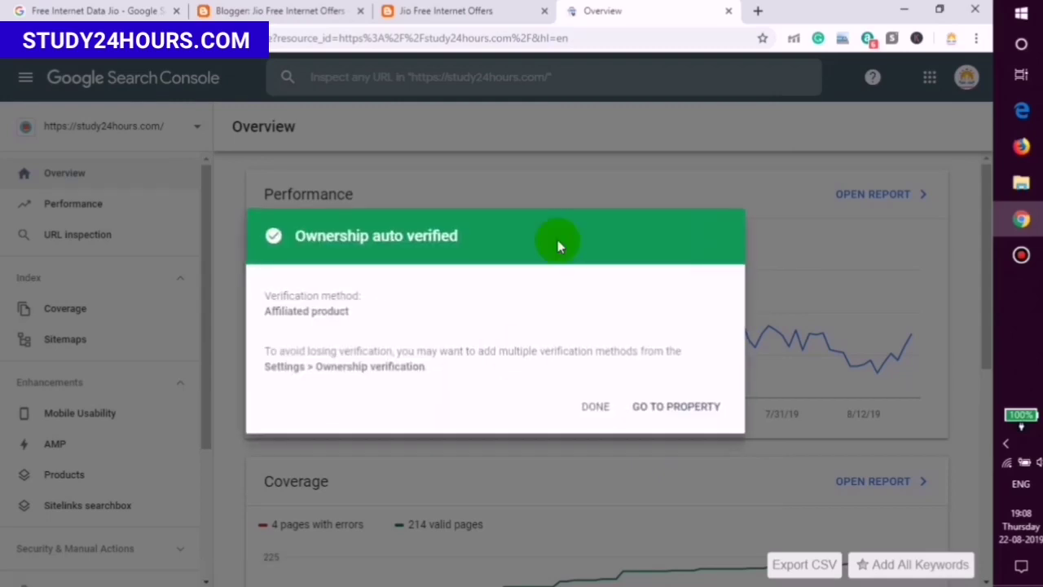
pyautogui.click(659, 414)
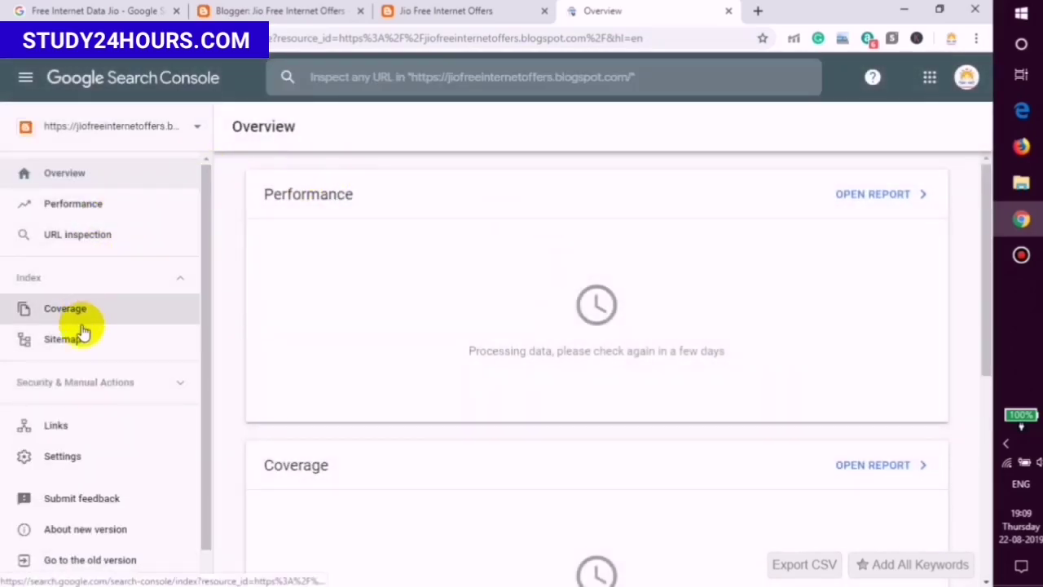
# Step: Submit sitemap.xml as a new sitemap for the jiofreeinternetoffers.blogspot.com property
pyautogui.click(80, 337)
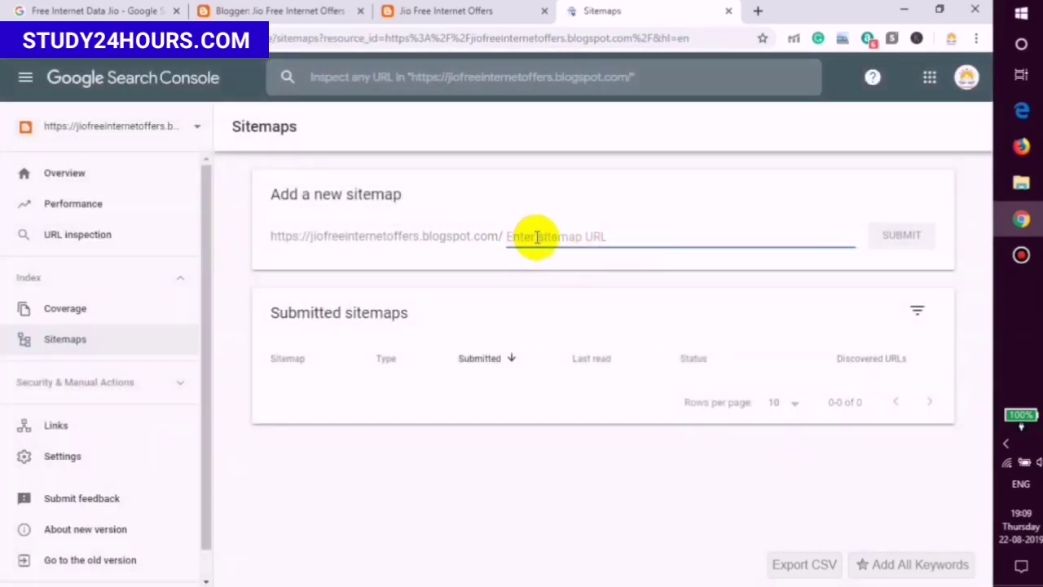
pyautogui.click(536, 236)
pyautogui.write('sitemap.xml')
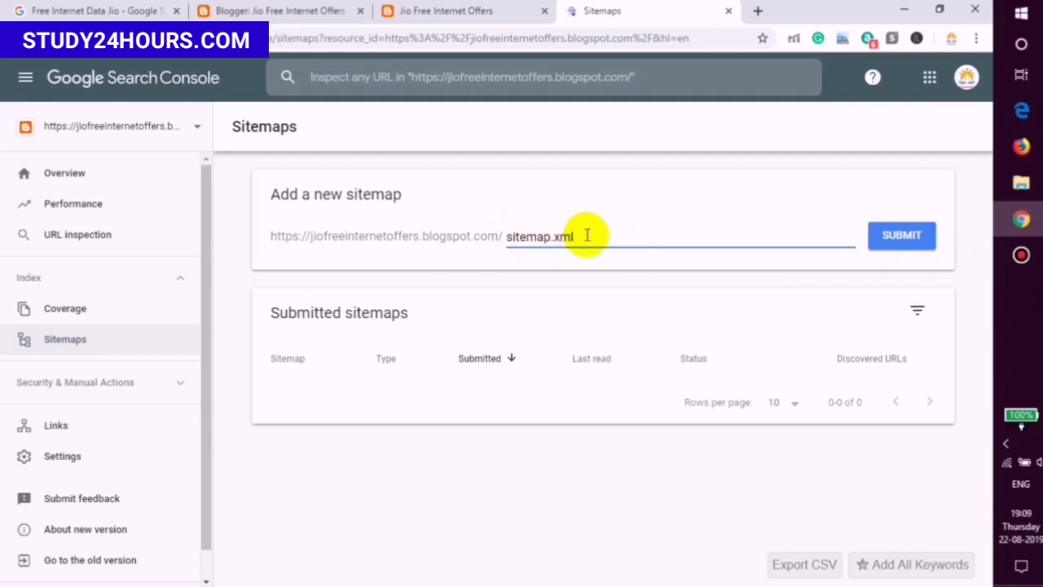
pyautogui.click(910, 245)
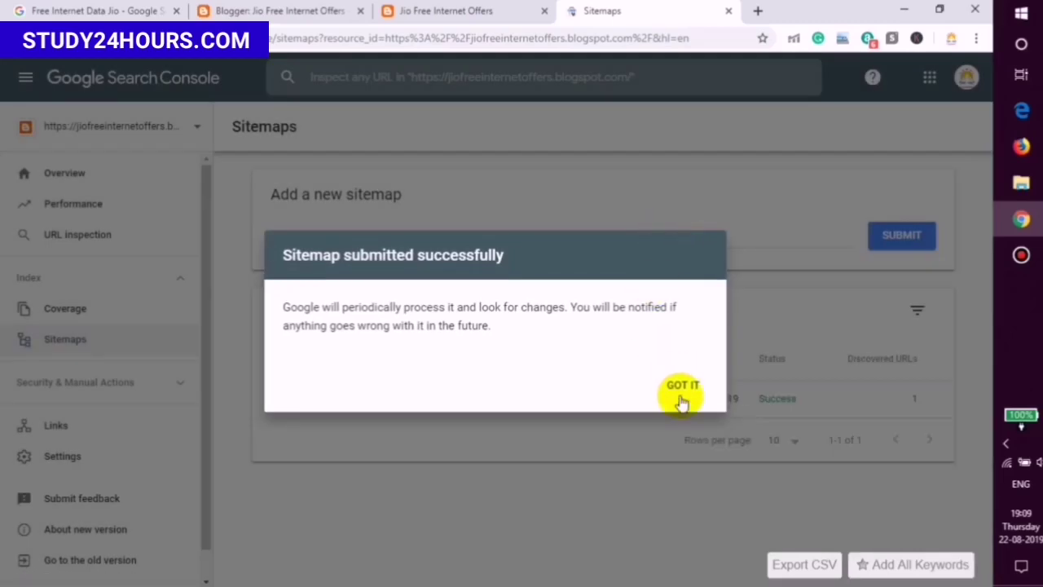
pyautogui.click(679, 386)
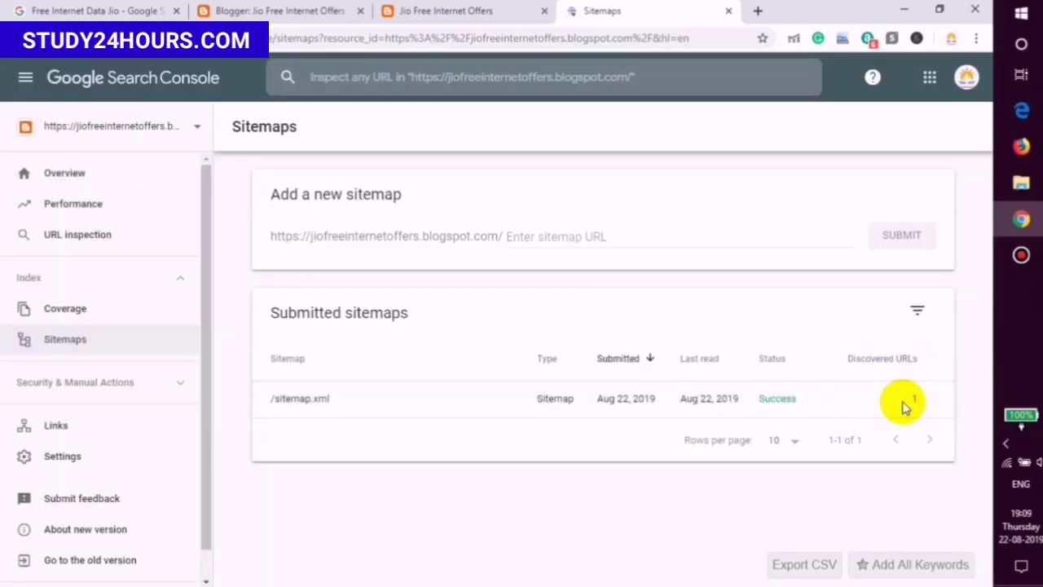
# Step: Open the submitted sitemap's details and compare its discovered URLs with the posts on the live blog
pyautogui.click(504, 6)
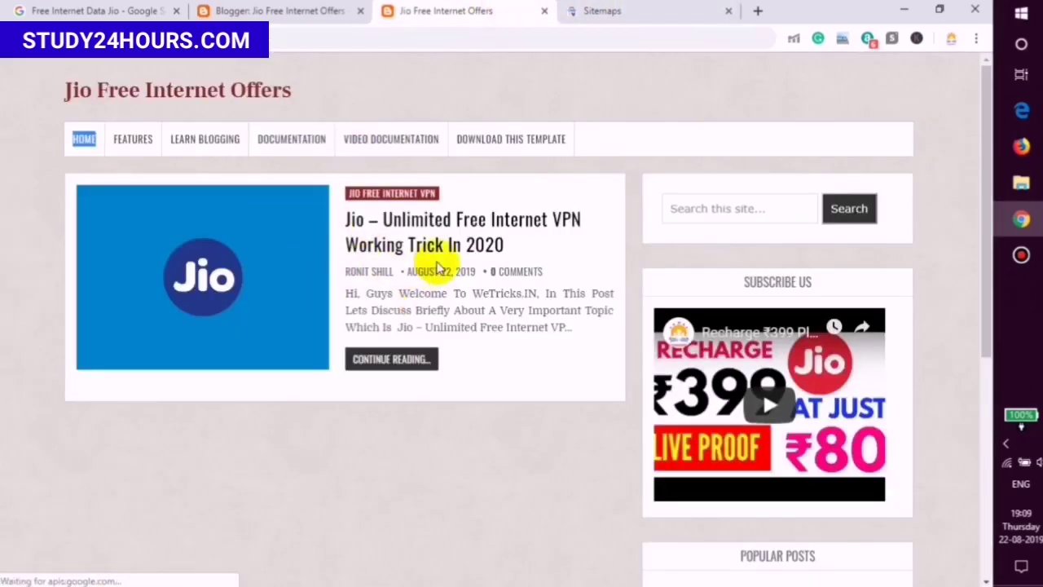
pyautogui.click(640, 7)
pyautogui.click(916, 404)
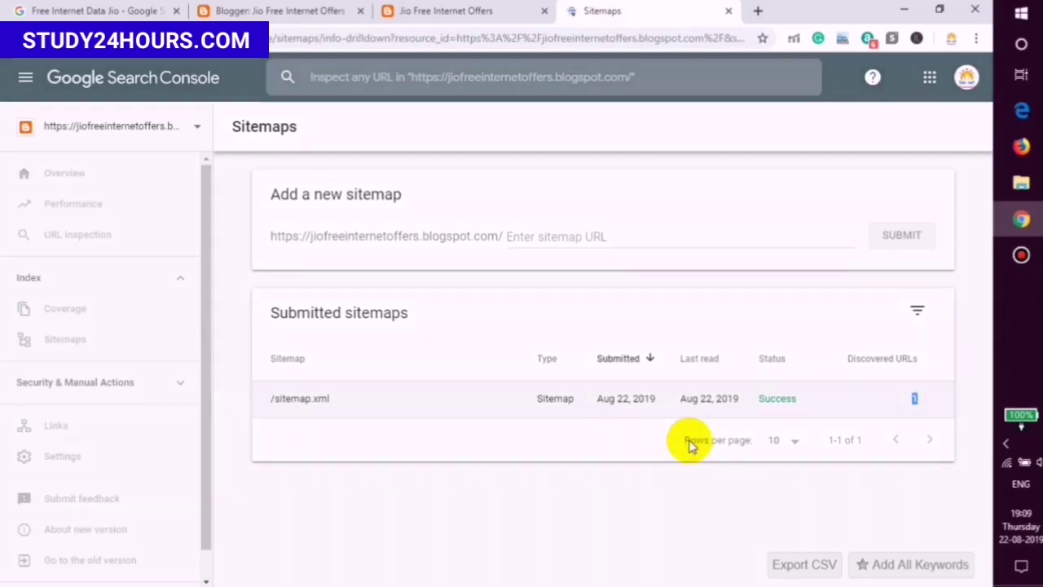
pyautogui.click(464, 9)
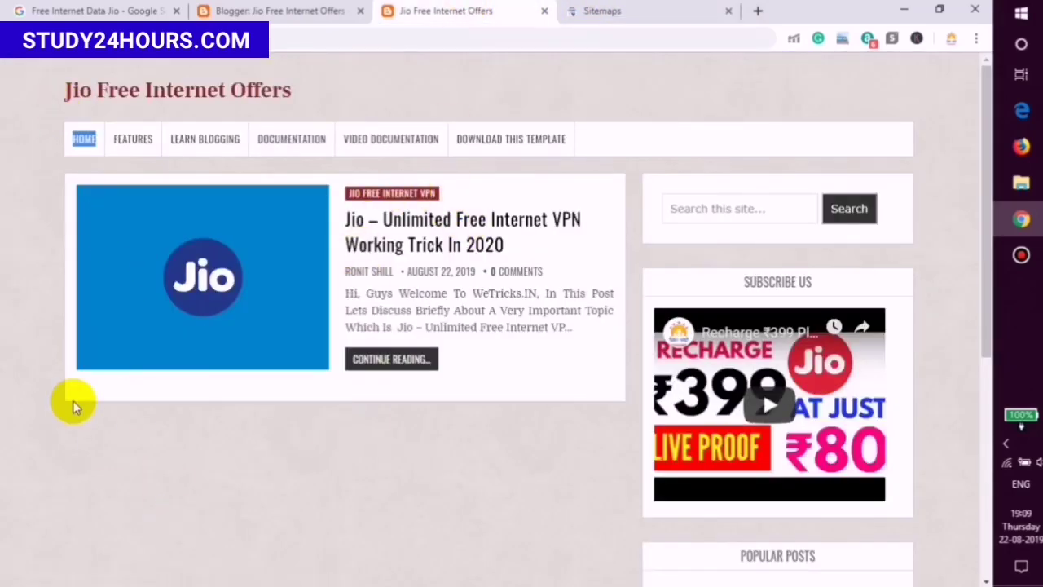
pyautogui.click(594, 10)
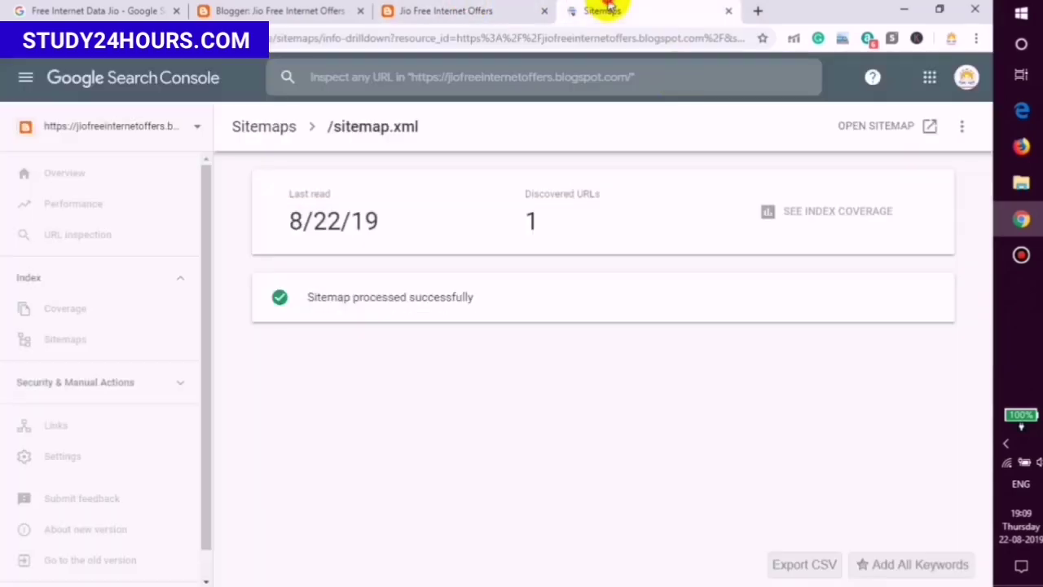
pyautogui.doubleClick(532, 218)
pyautogui.click(546, 361)
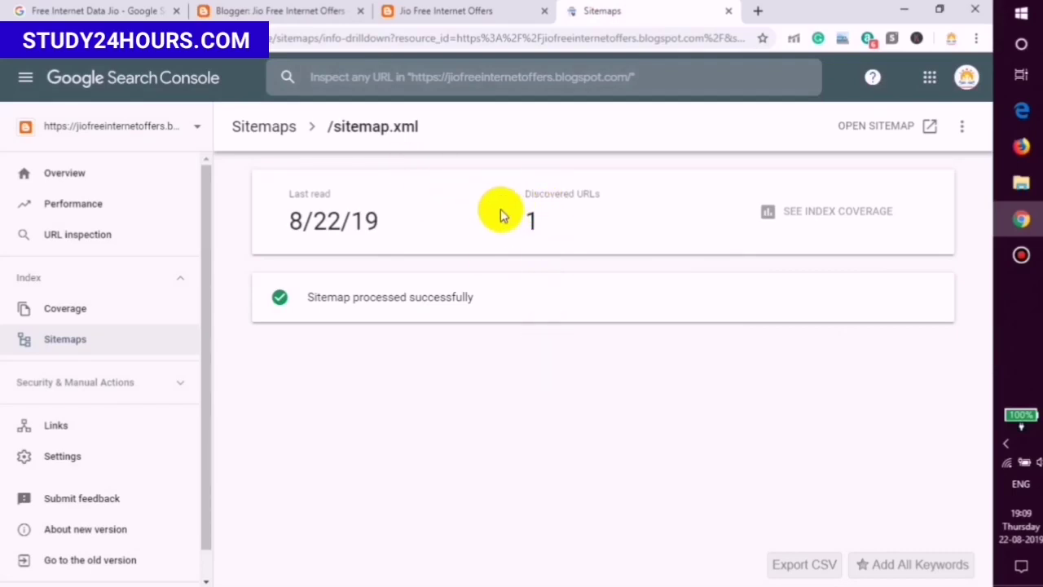
# Step: Open the Jio – Unlimited Free Internet VPN Working Trick post on the live blog and copy its web address
pyautogui.click(471, 15)
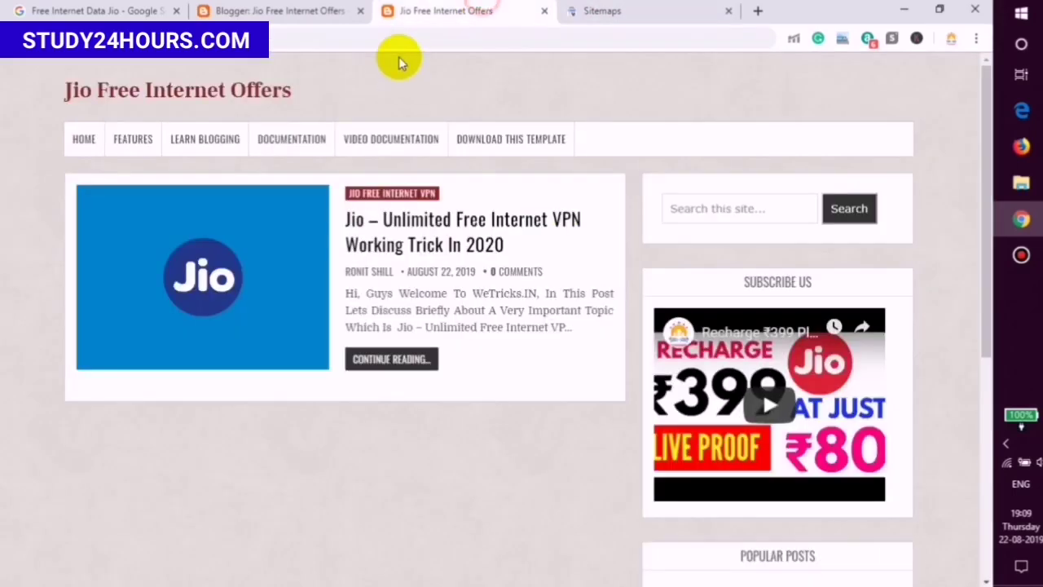
pyautogui.click(371, 232)
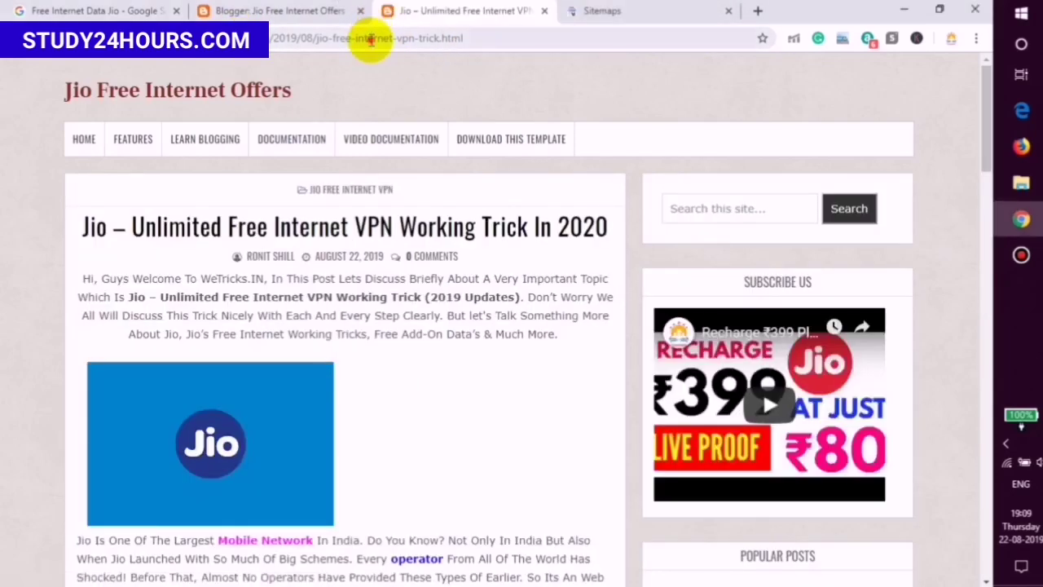
pyautogui.click(371, 39)
pyautogui.click(619, 11)
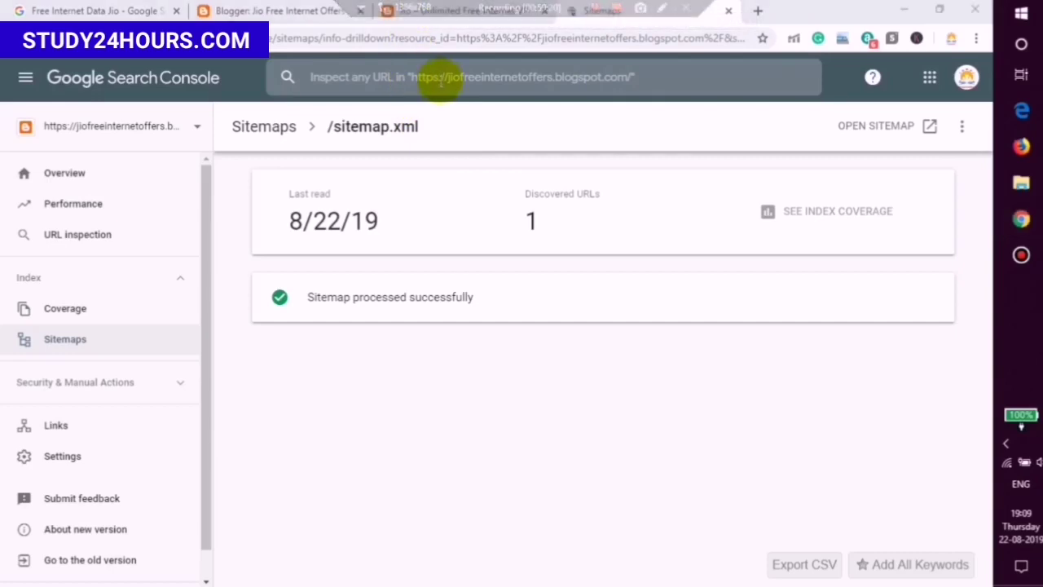
pyautogui.click(389, 11)
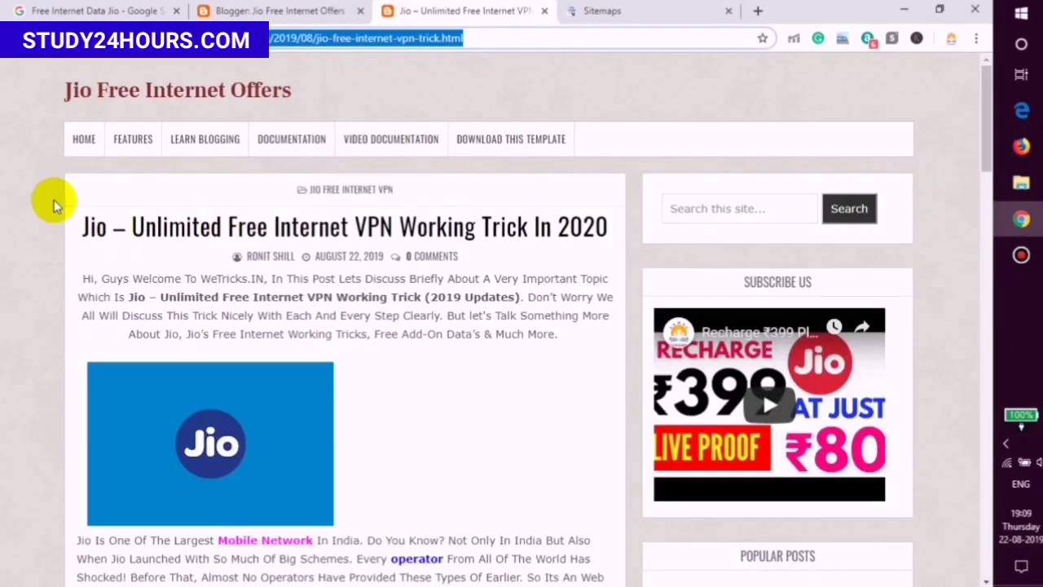
pyautogui.rightClick(401, 44)
pyautogui.click(430, 125)
# Step: Inspect the copied jio-free-internet-vpn-trick.html address in Search Console and request indexing for it
pyautogui.click(663, 10)
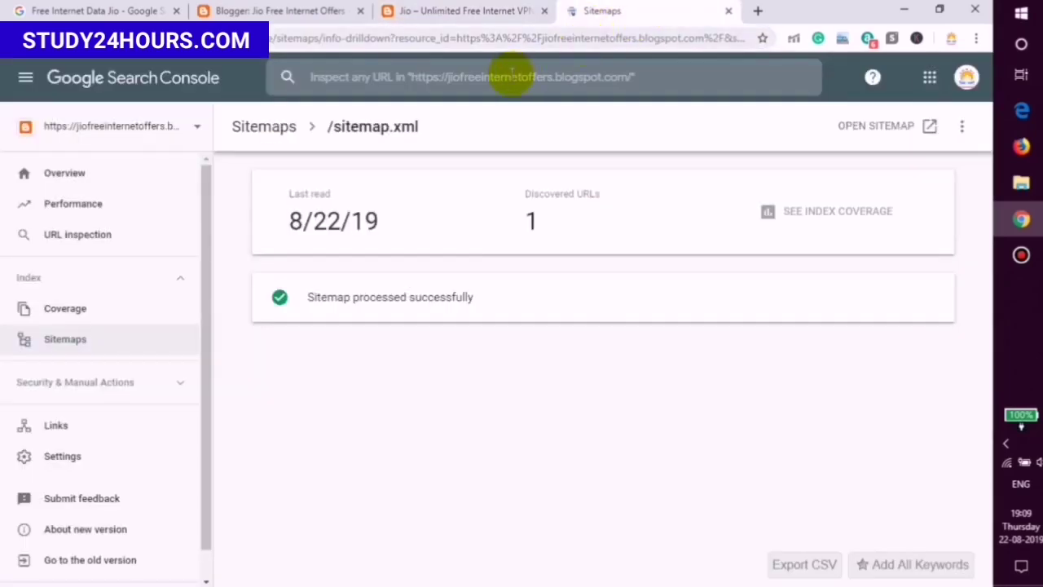
pyautogui.click(451, 69)
pyautogui.hotkey('ctrl', 'v')
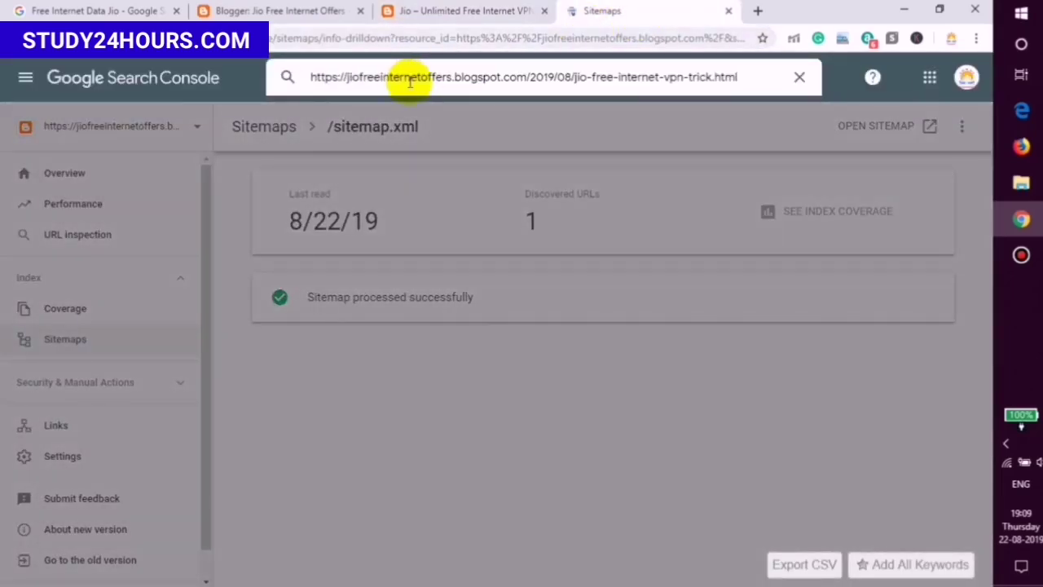
pyautogui.press('Return')
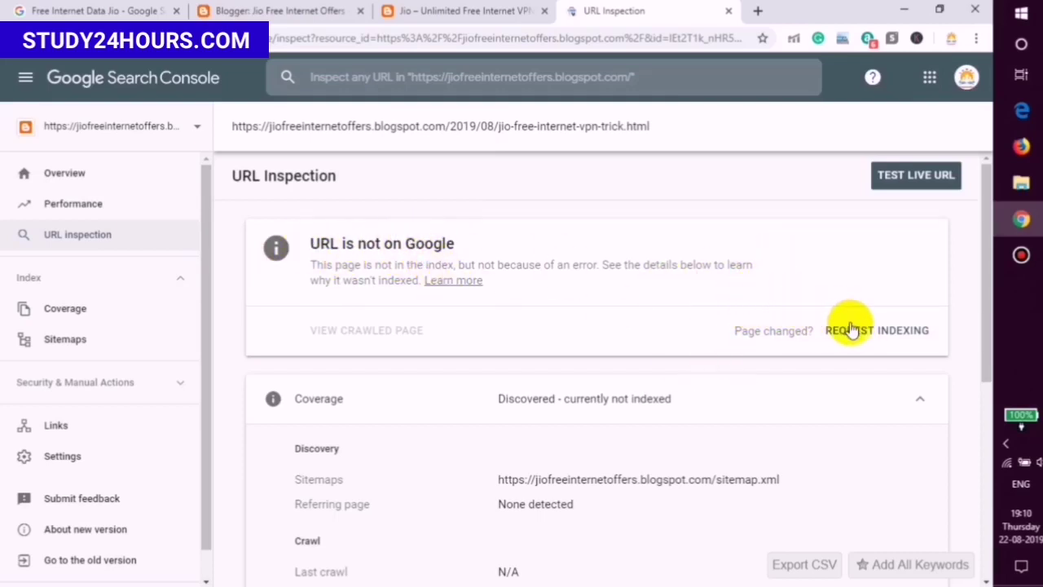
pyautogui.click(872, 337)
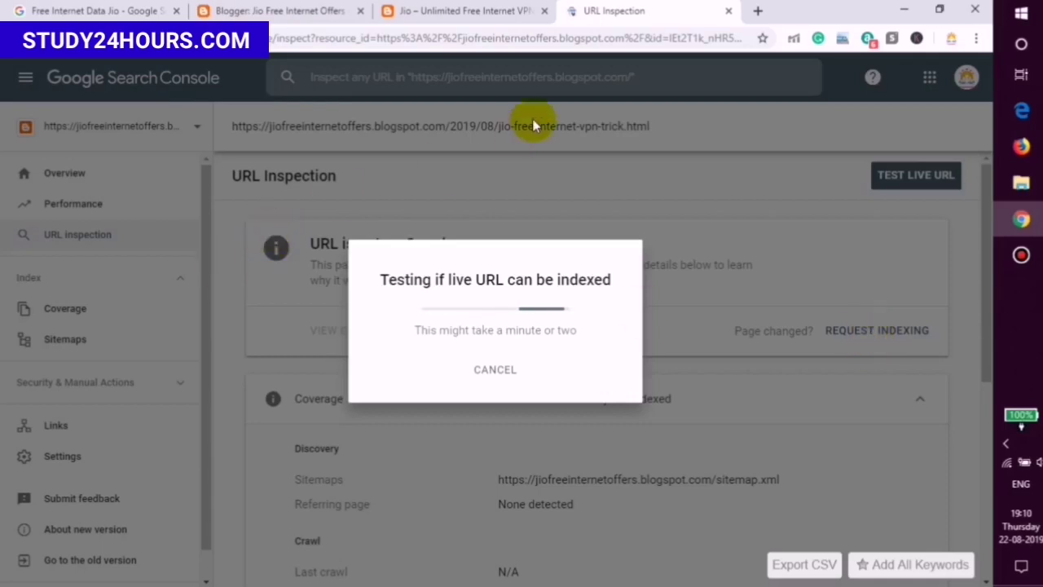
# Step: Look over the live blog's home page down to the Blog Archive list, then close the blog's tab
pyautogui.click(448, 11)
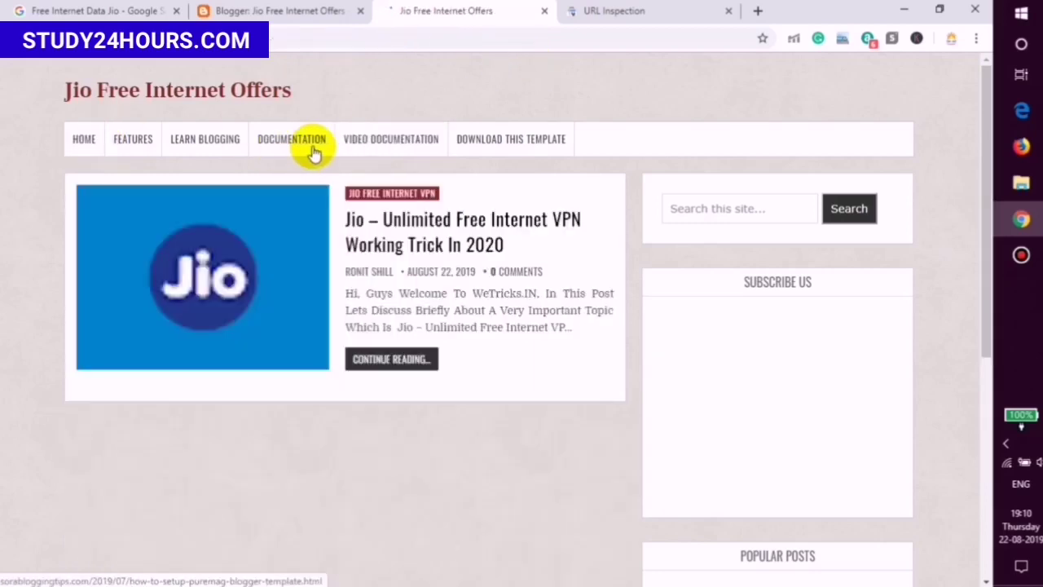
pyautogui.scroll(-2, 644, 273)
pyautogui.scroll(-4, 644, 273)
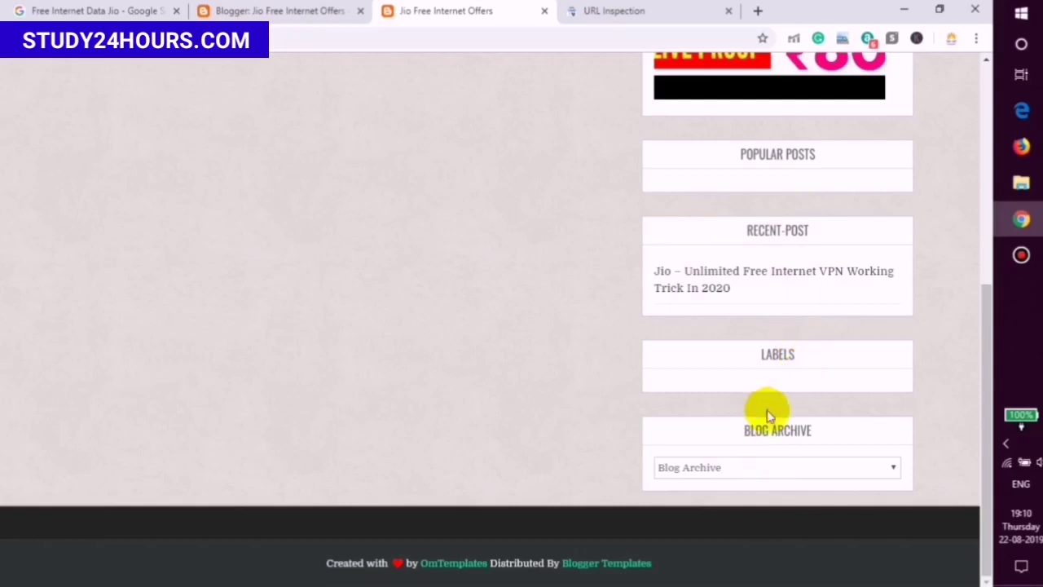
pyautogui.click(715, 468)
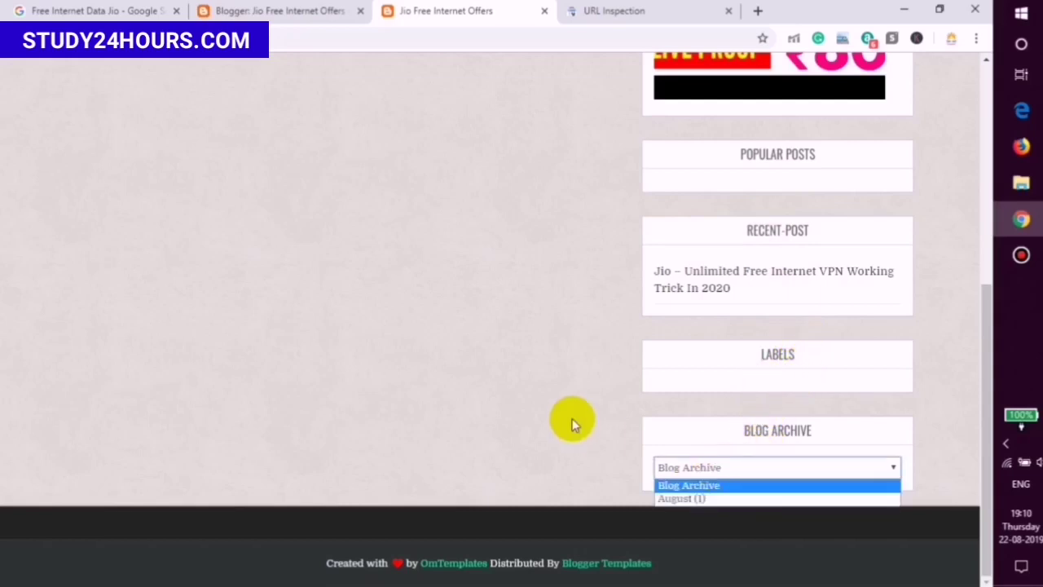
pyautogui.click(571, 422)
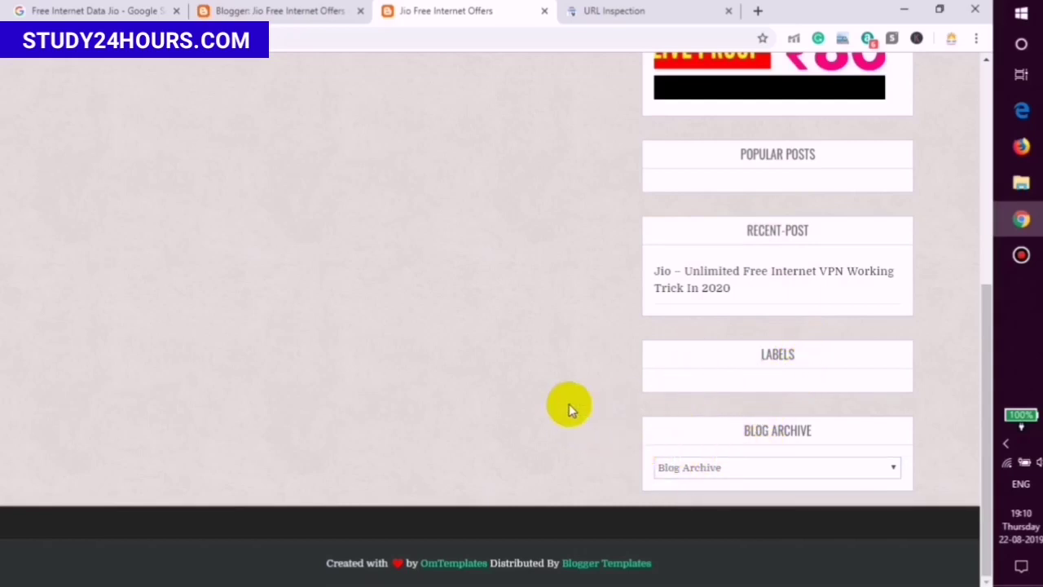
pyautogui.click(544, 13)
# Step: Complete the traffic lights image verification for the indexing request and dismiss the confirmation
pyautogui.click(508, 202)
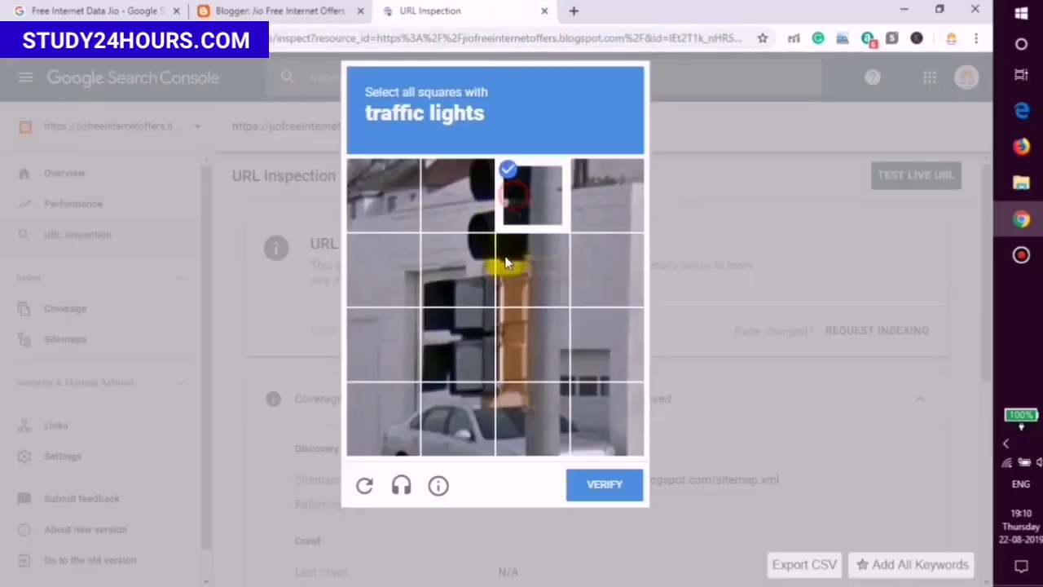
pyautogui.click(526, 265)
pyautogui.click(453, 253)
pyautogui.click(453, 205)
pyautogui.click(581, 483)
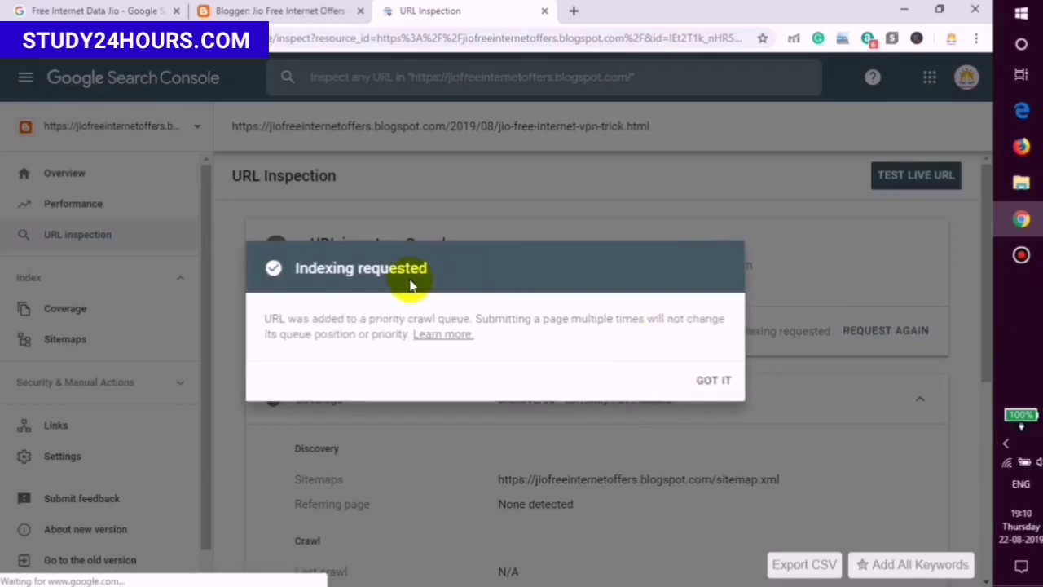
pyautogui.moveTo(287, 278); pyautogui.dragTo(447, 281)
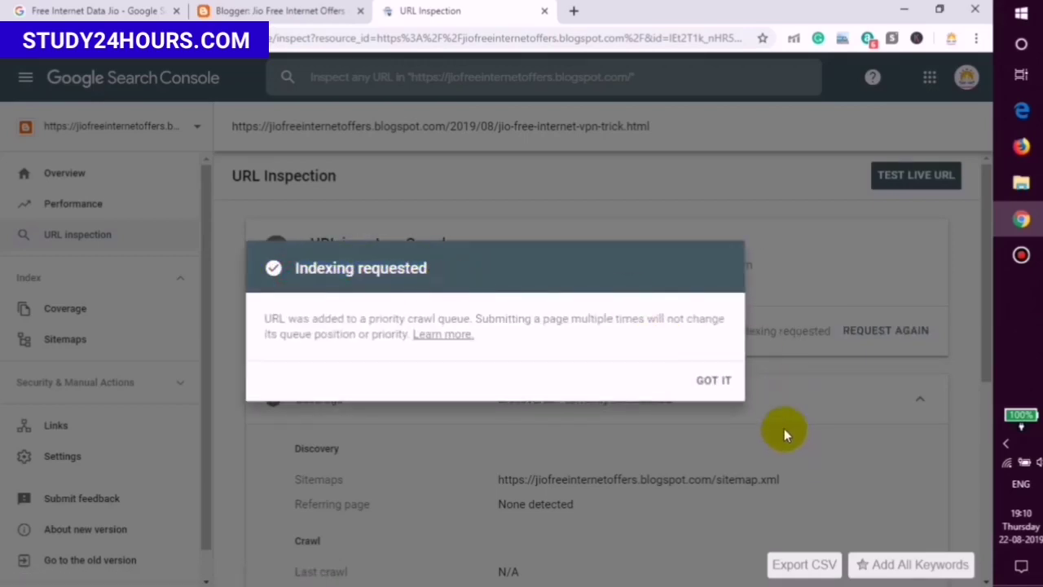
pyautogui.click(713, 381)
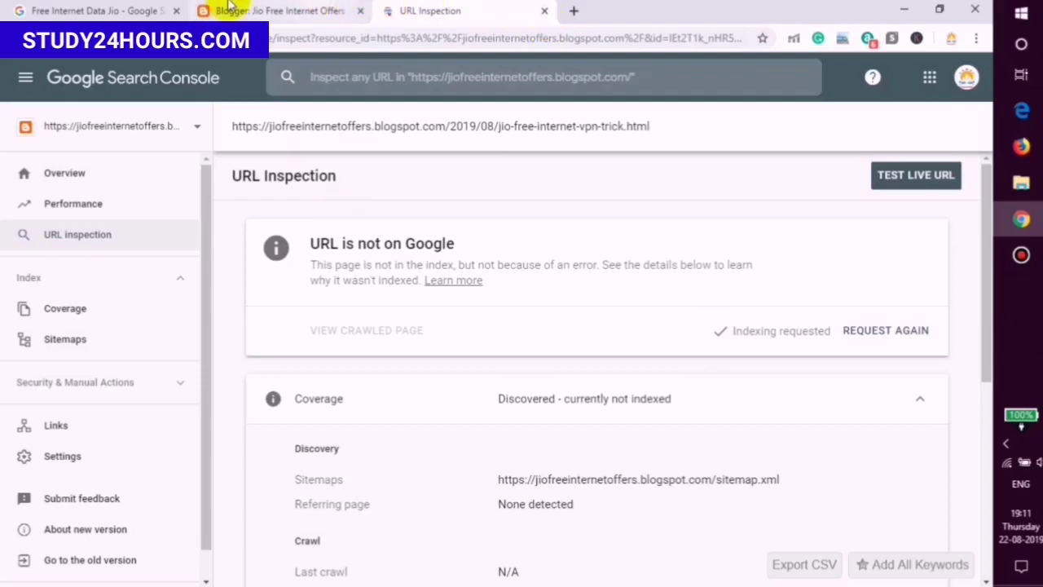
# Step: Examine Google's result pages, related searches and result count for "Free Internet Data Jio"
pyautogui.click(115, 11)
pyautogui.scroll(-10, 330, 281)
pyautogui.scroll(-2, 341, 294)
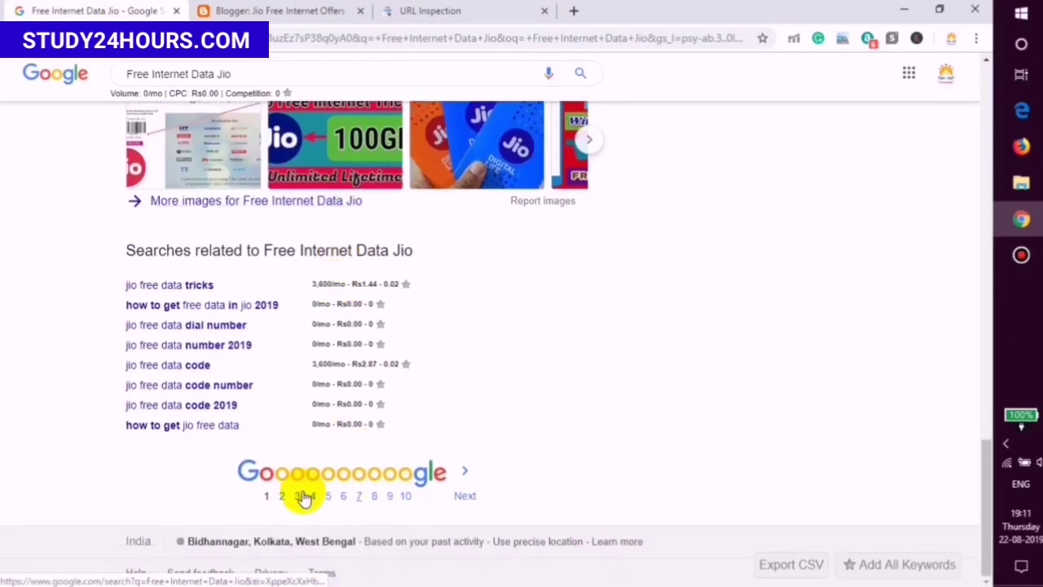
pyautogui.scroll(5, 359, 337)
pyautogui.scroll(10, 355, 334)
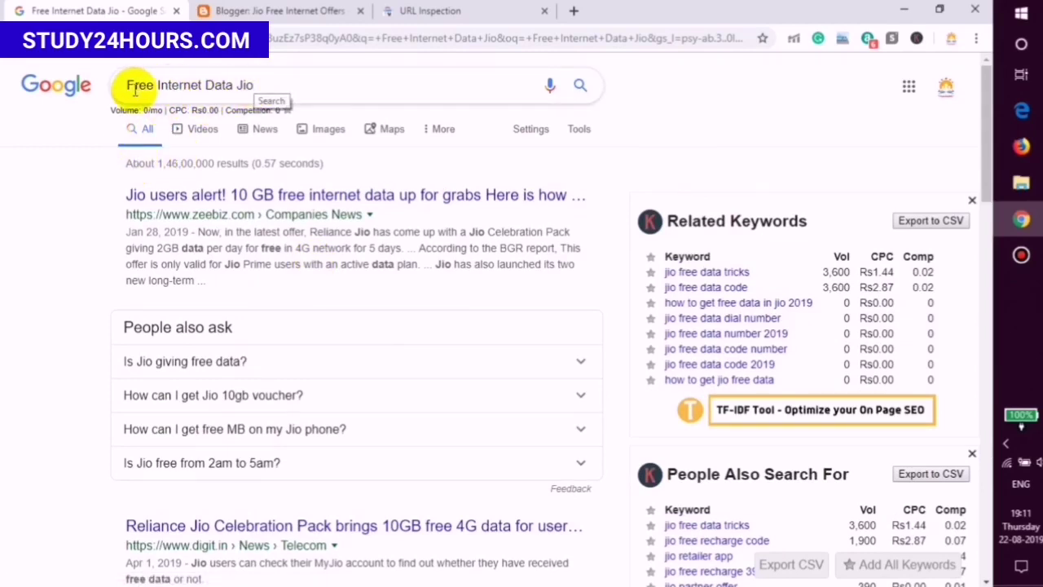
pyautogui.moveTo(159, 159); pyautogui.dragTo(215, 163)
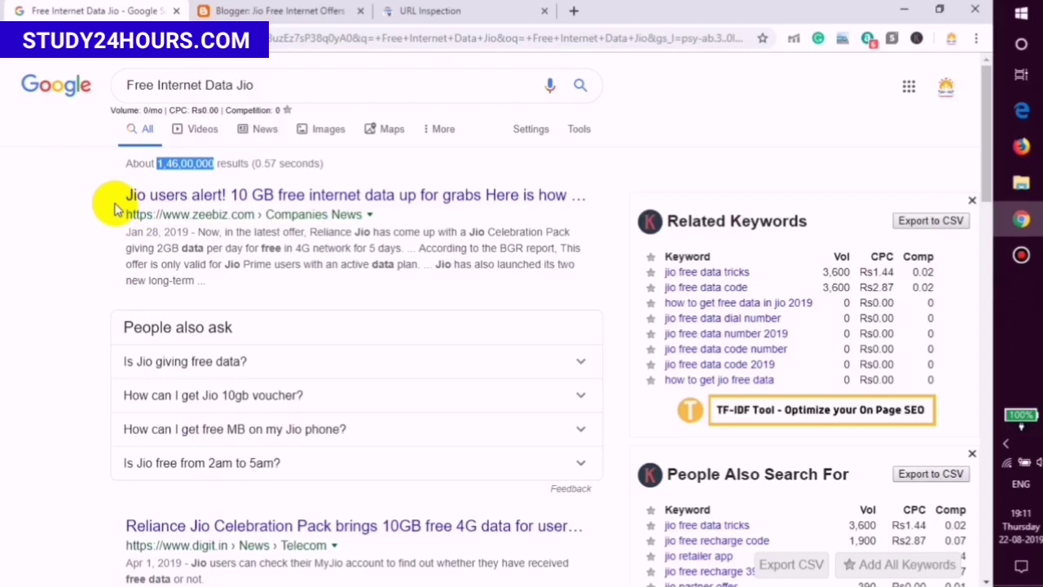
pyautogui.moveTo(272, 82); pyautogui.dragTo(132, 87)
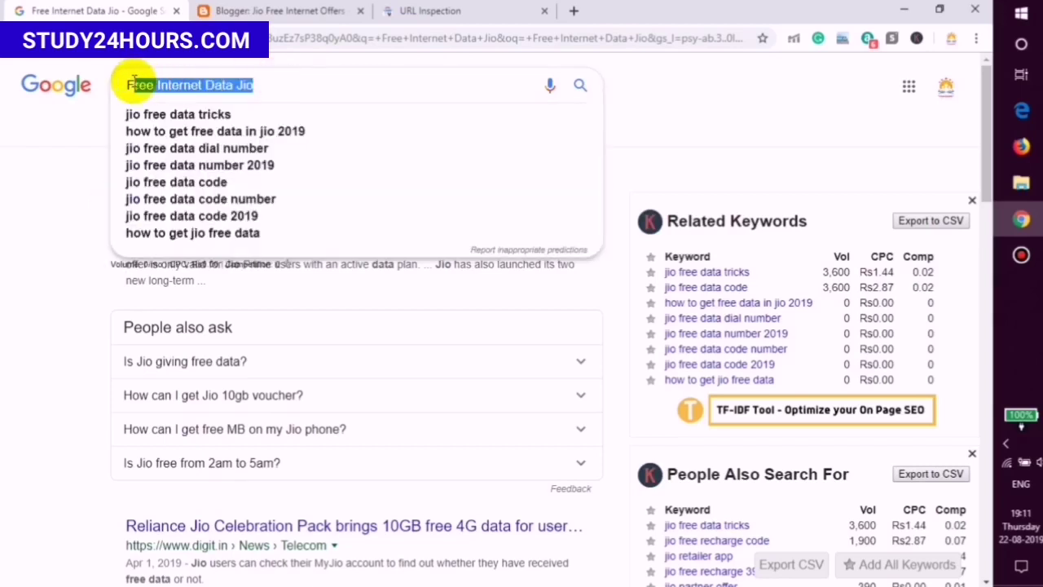
pyautogui.click(59, 226)
pyautogui.moveTo(156, 163); pyautogui.dragTo(226, 164)
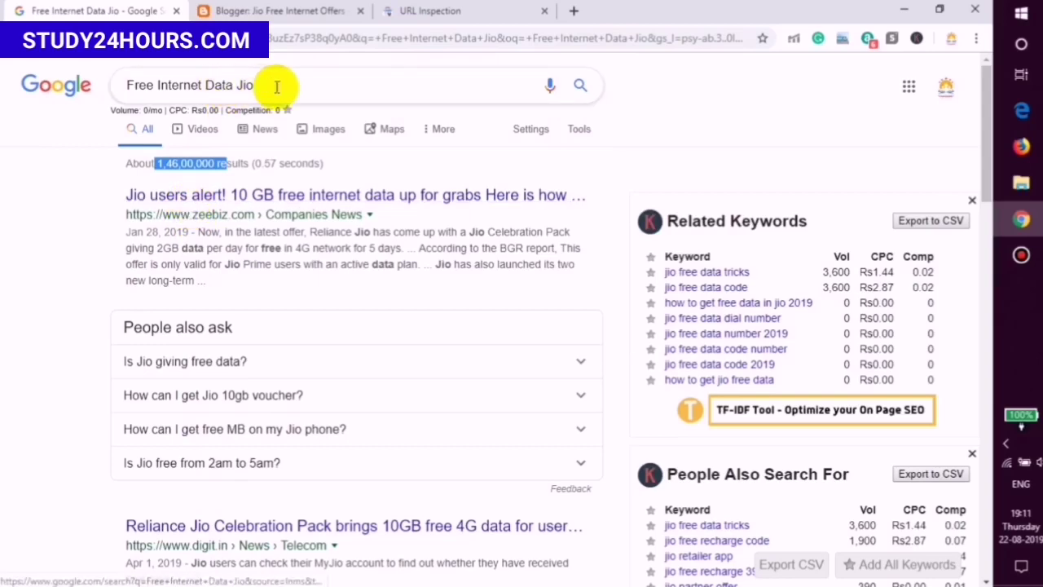
pyautogui.moveTo(274, 87); pyautogui.dragTo(105, 89)
pyautogui.click(106, 184)
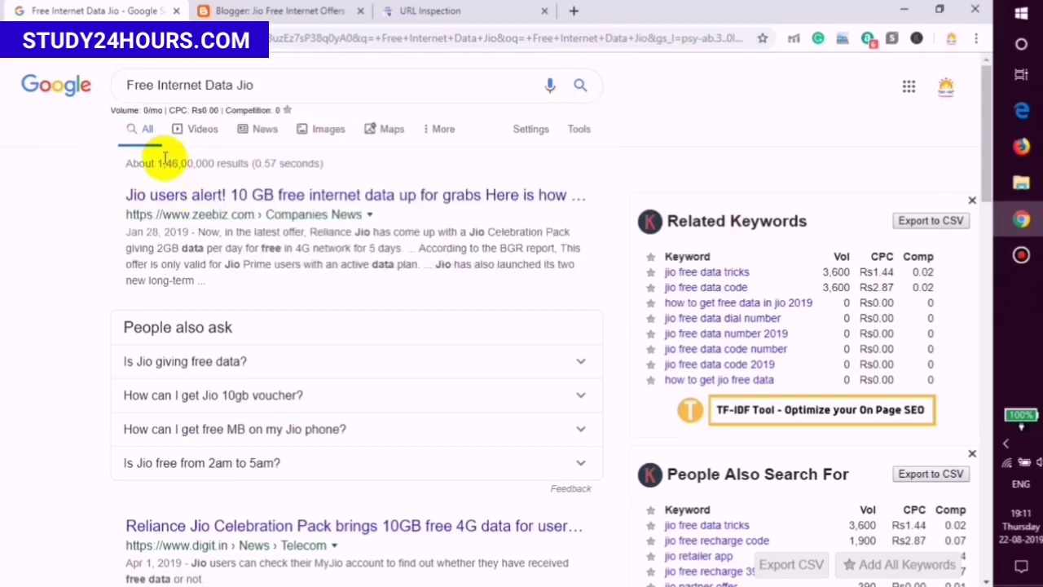
pyautogui.moveTo(163, 163); pyautogui.dragTo(262, 163)
pyautogui.click(51, 210)
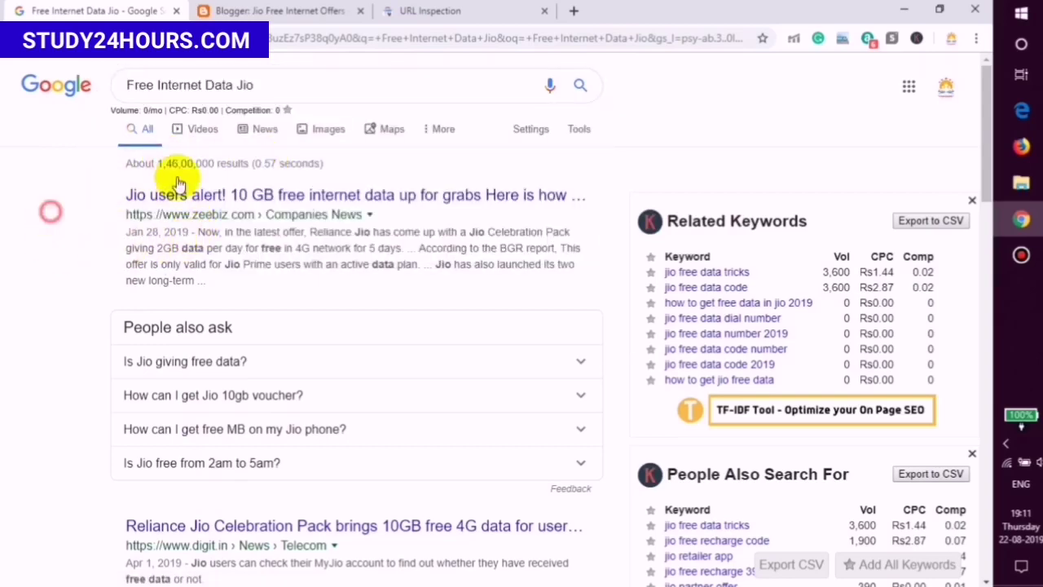
pyautogui.click(423, 12)
pyautogui.click(150, 10)
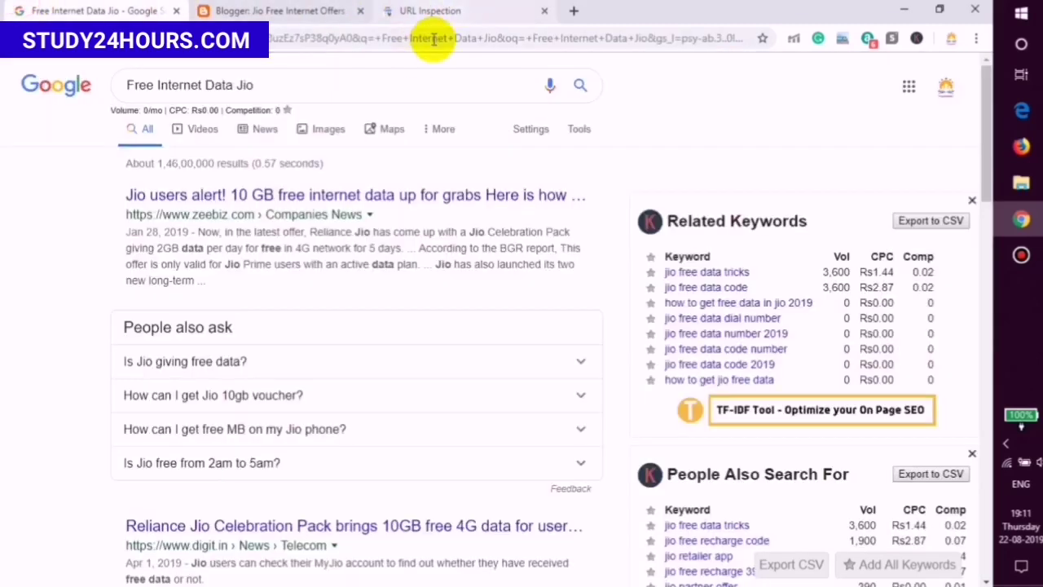
# Step: Close Search Console and read the blog's AdSense eligibility on Blogger's Earnings page
pyautogui.click(470, 7)
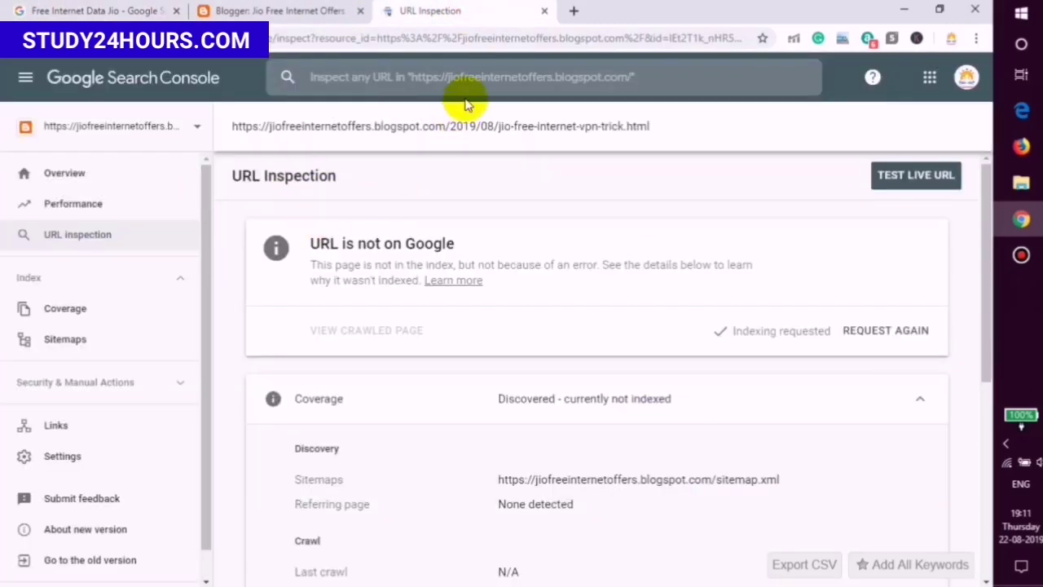
pyautogui.click(544, 11)
pyautogui.click(139, 11)
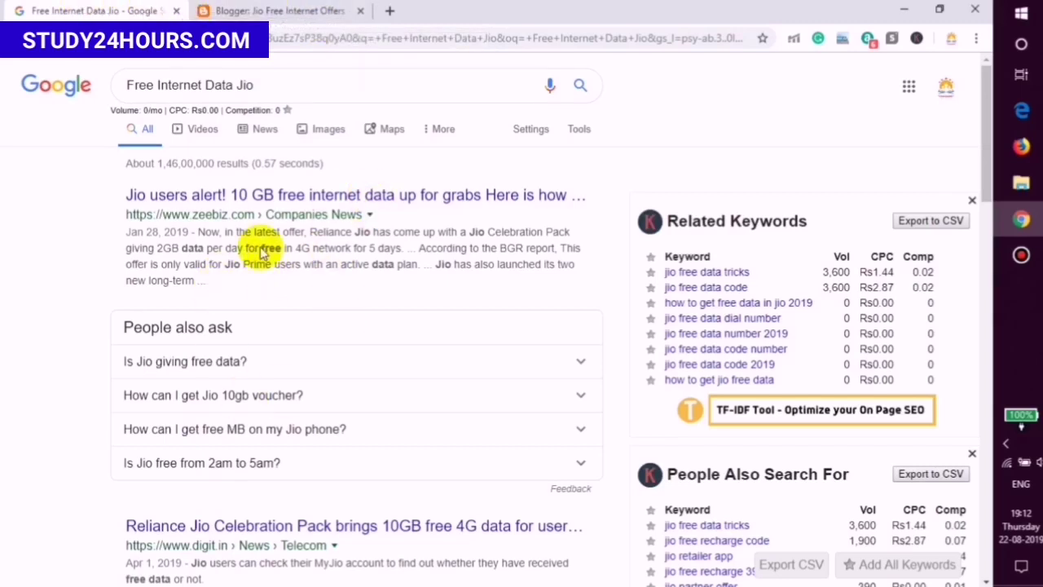
pyautogui.click(243, 11)
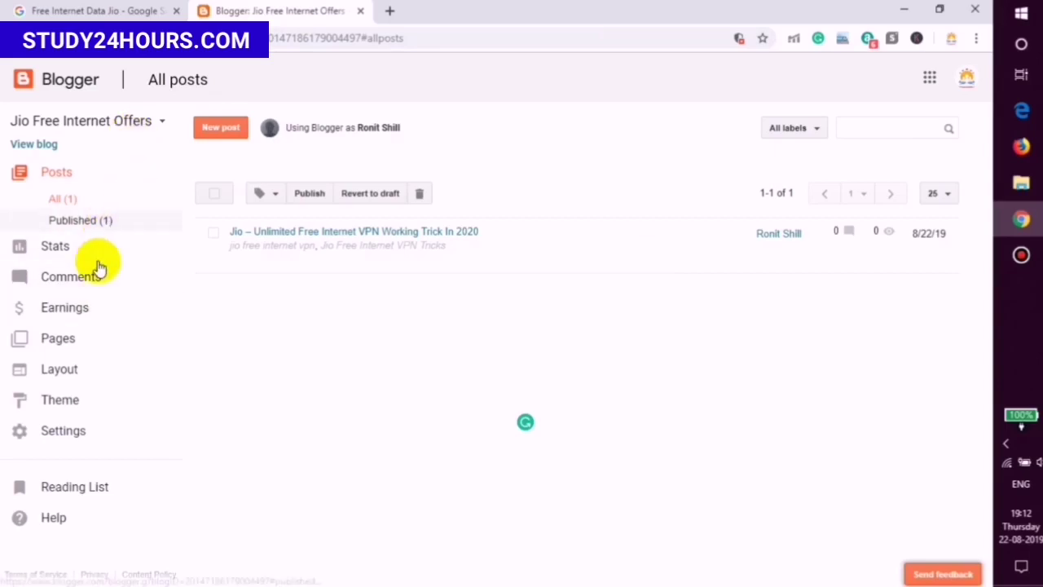
pyautogui.click(87, 311)
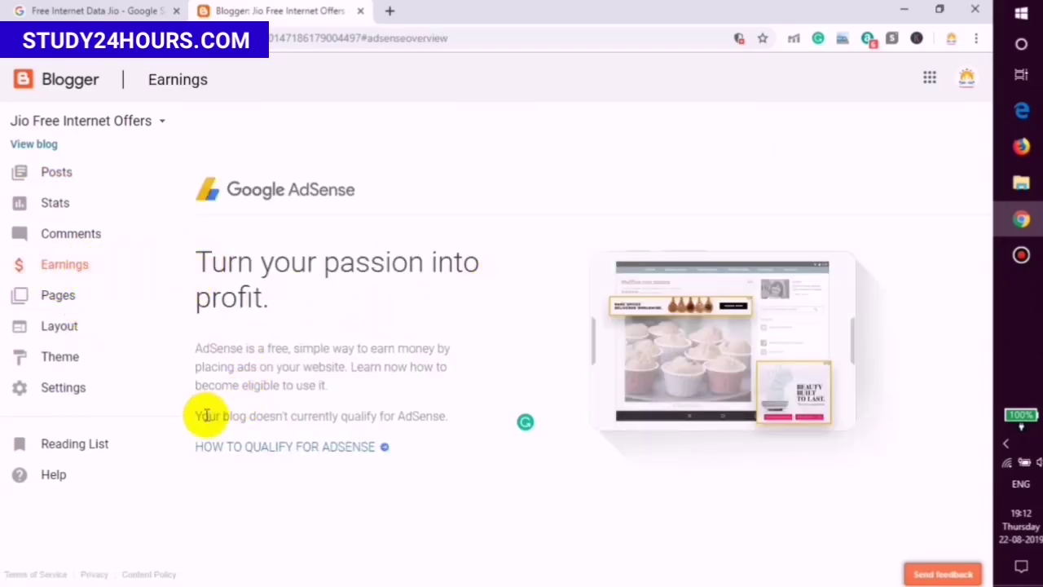
pyautogui.moveTo(196, 414); pyautogui.dragTo(463, 412)
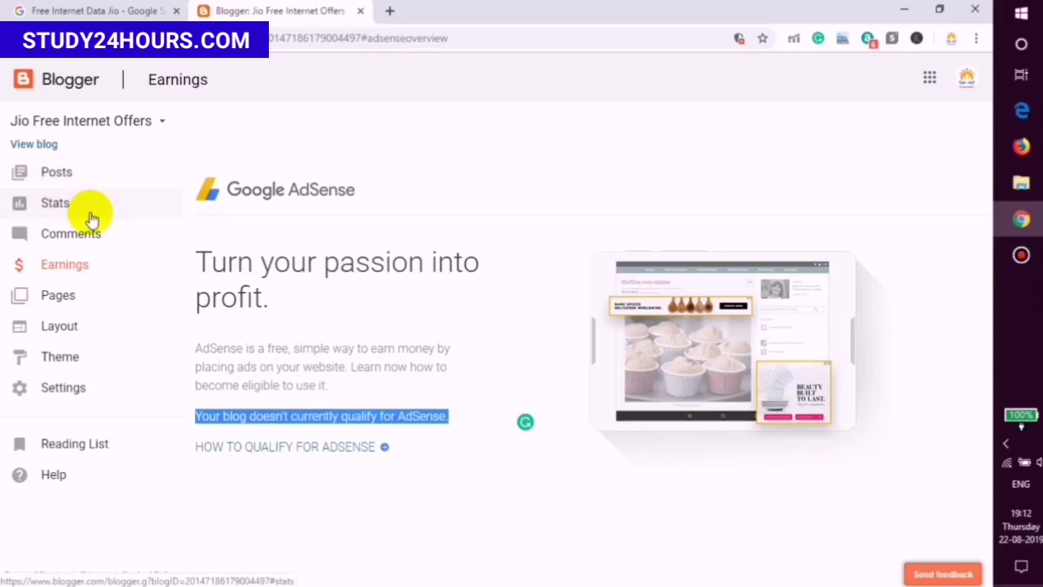
pyautogui.click(193, 418)
pyautogui.moveTo(379, 447); pyautogui.dragTo(294, 414)
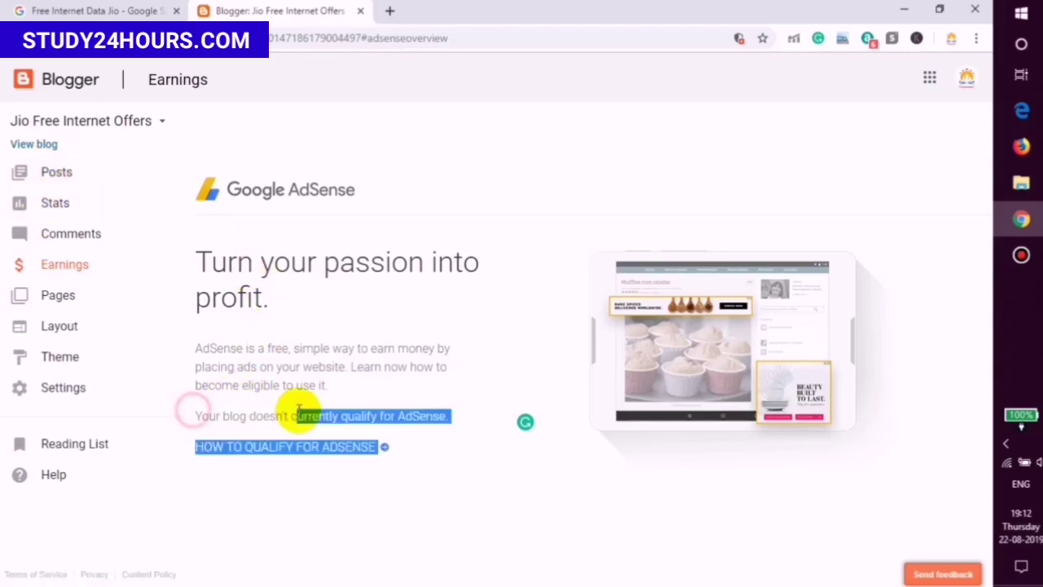
pyautogui.click(242, 416)
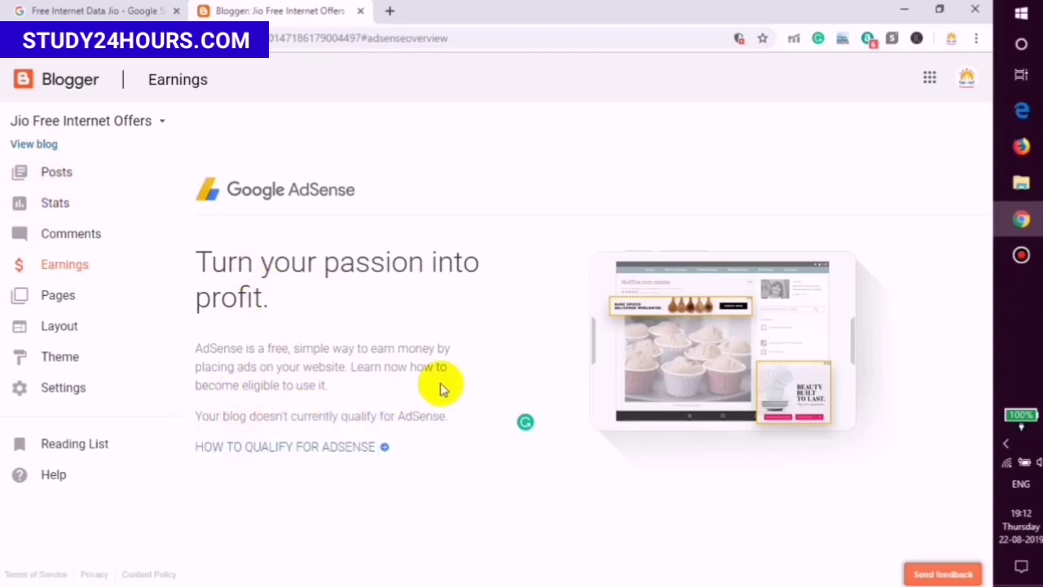